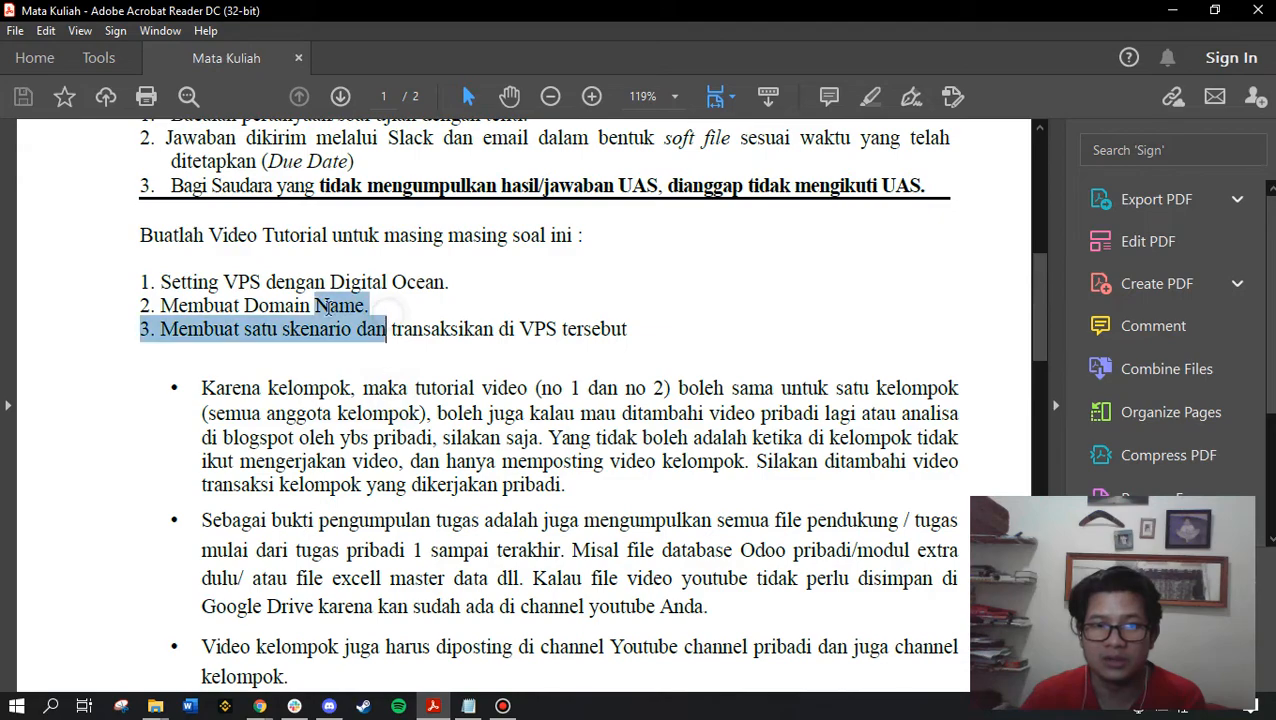
Highlight tasks 1 and 2 in the assignment PDF
click(372, 308)
drag(386, 330, 360, 303)
click(150, 285)
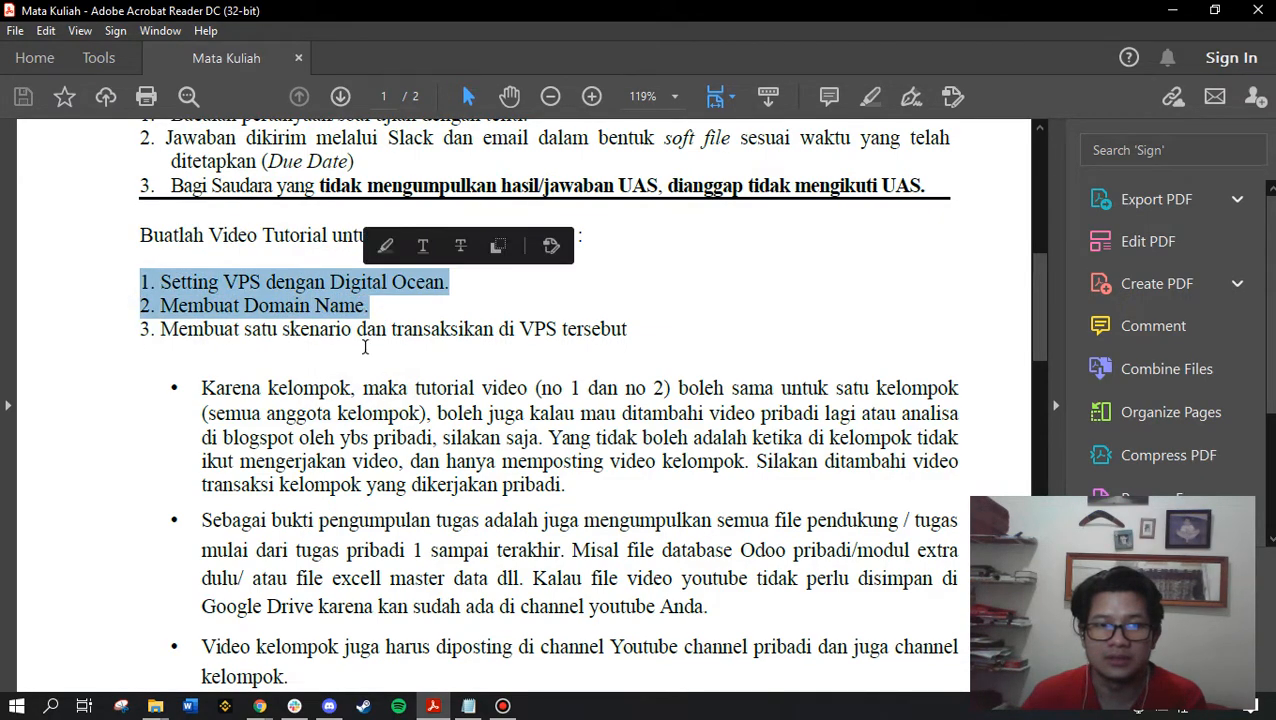
click(367, 330)
Highlight the second and third tasks, then switch to the Odoo Apps page in Chrome
drag(162, 305, 374, 305)
click(322, 368)
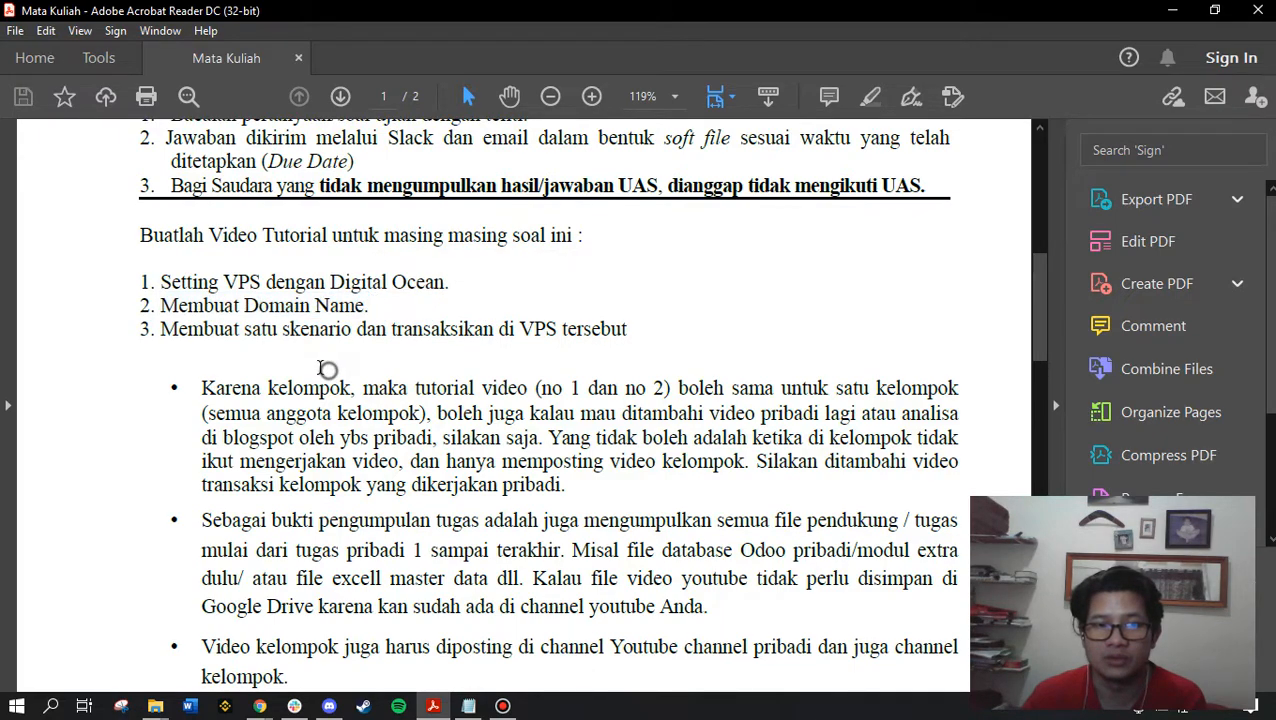
drag(133, 328, 627, 340)
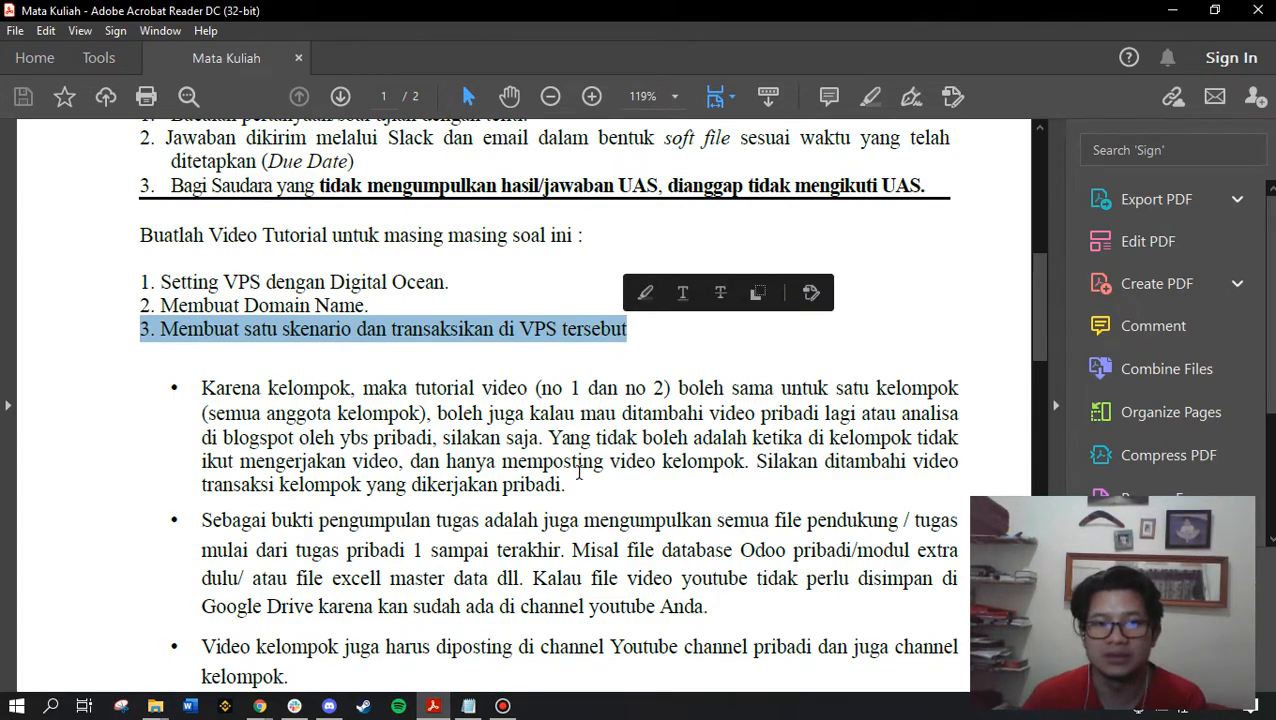
click(379, 395)
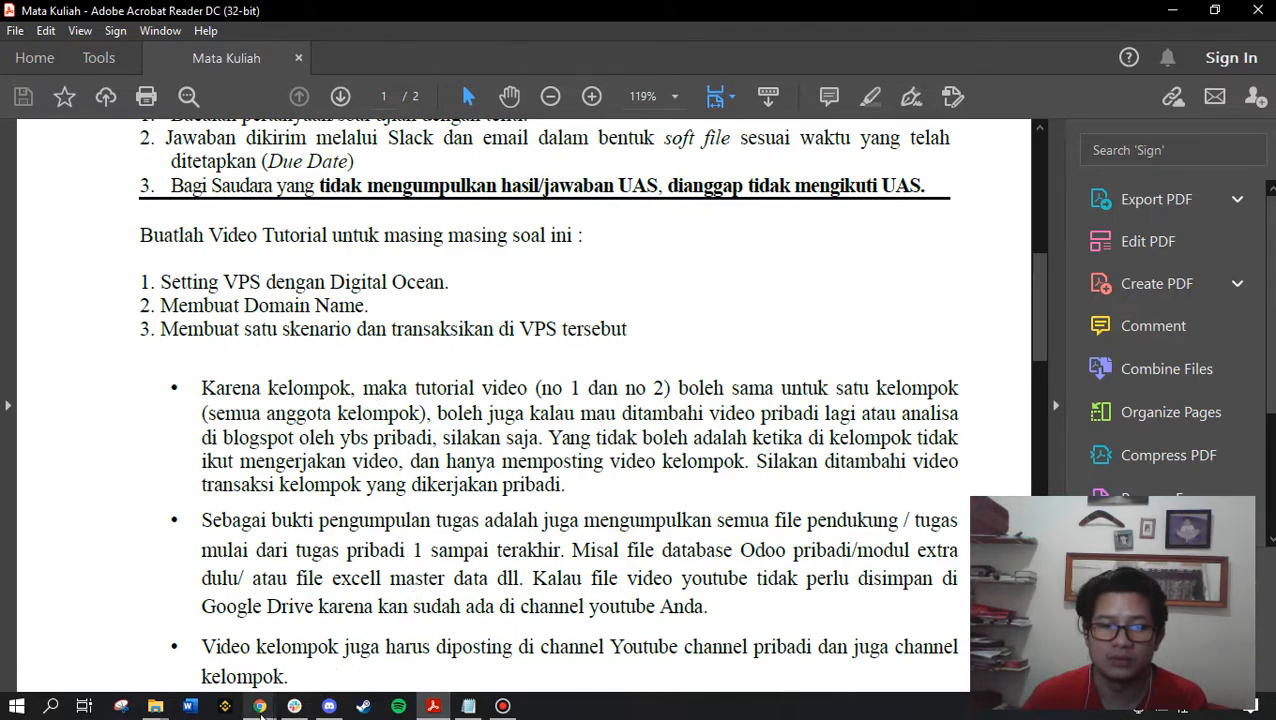
mouse_move(259, 706)
click(347, 626)
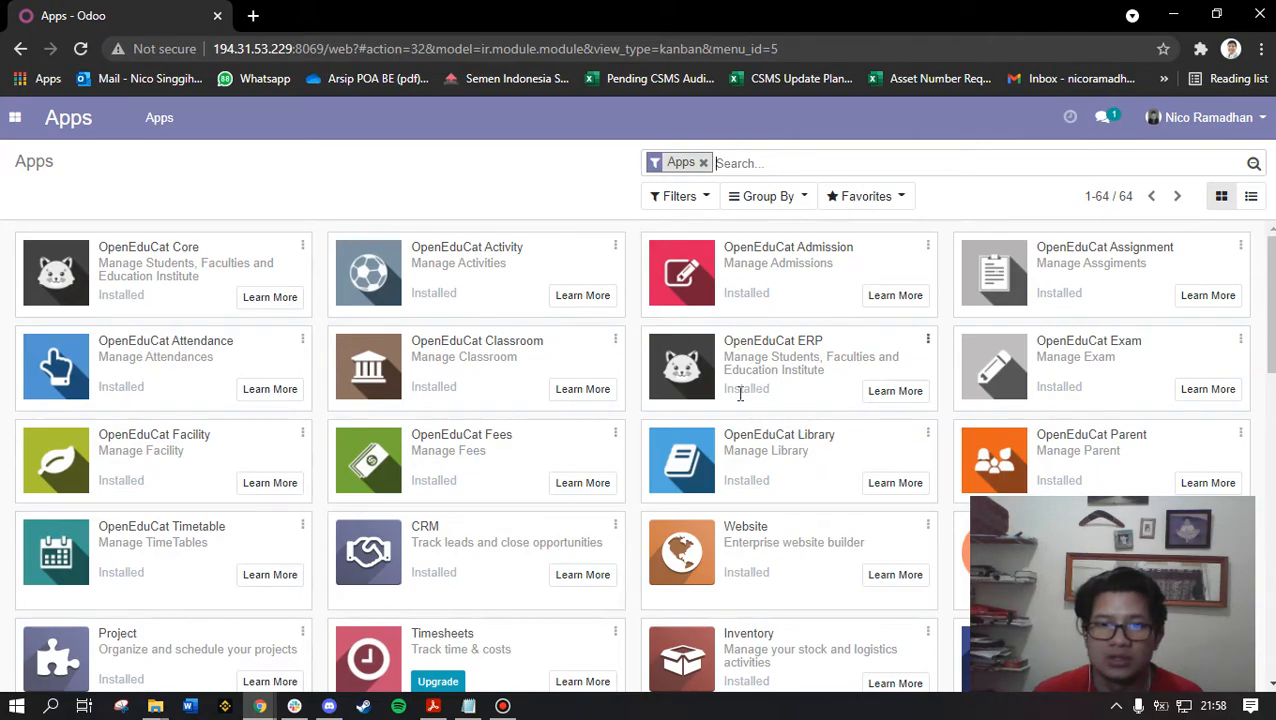
Scroll the installed Apps page, then launch OpenEduCat from the apps menu
scroll(740, 393, down, 3)
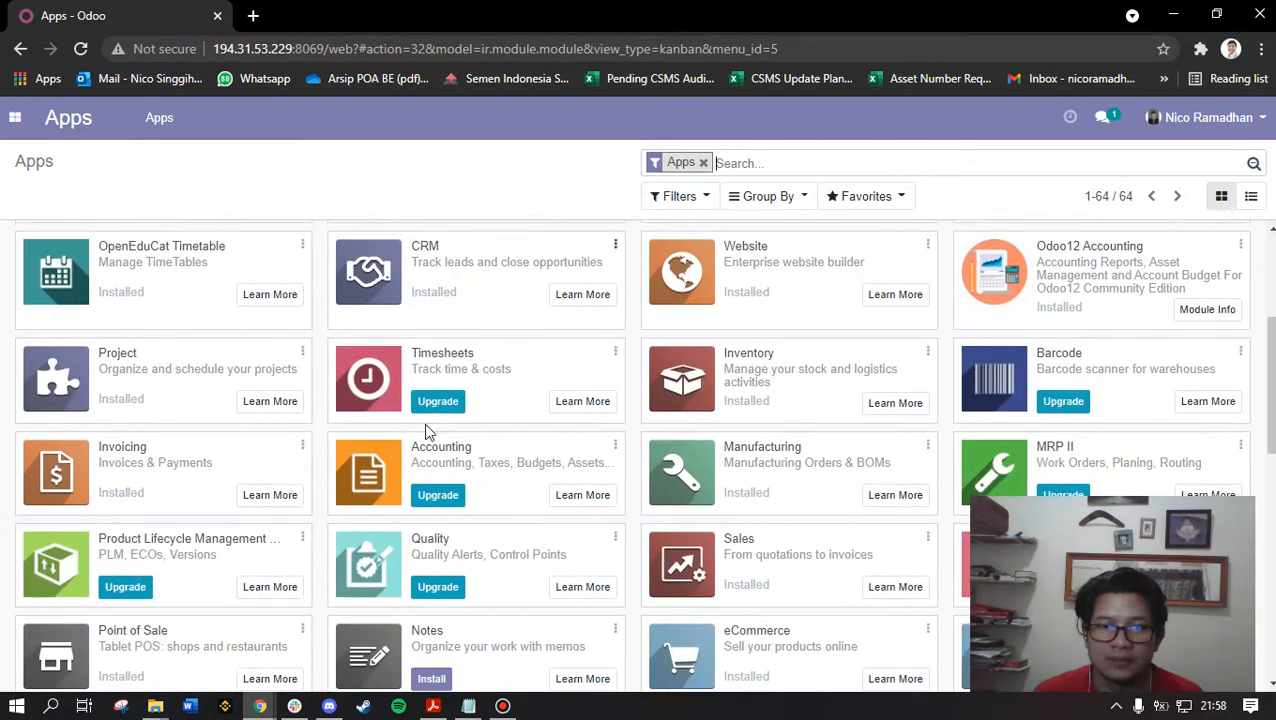
scroll(780, 530, down, 3)
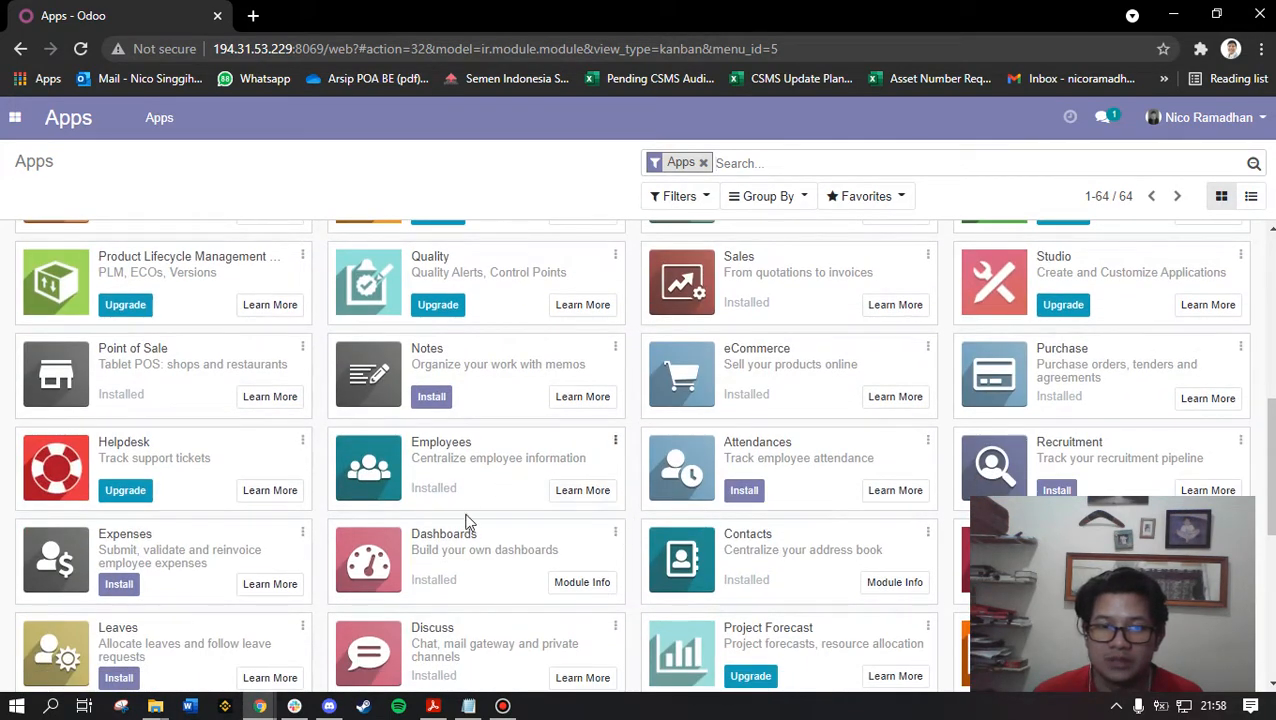
scroll(462, 514, down, 4)
scroll(464, 522, up, 10)
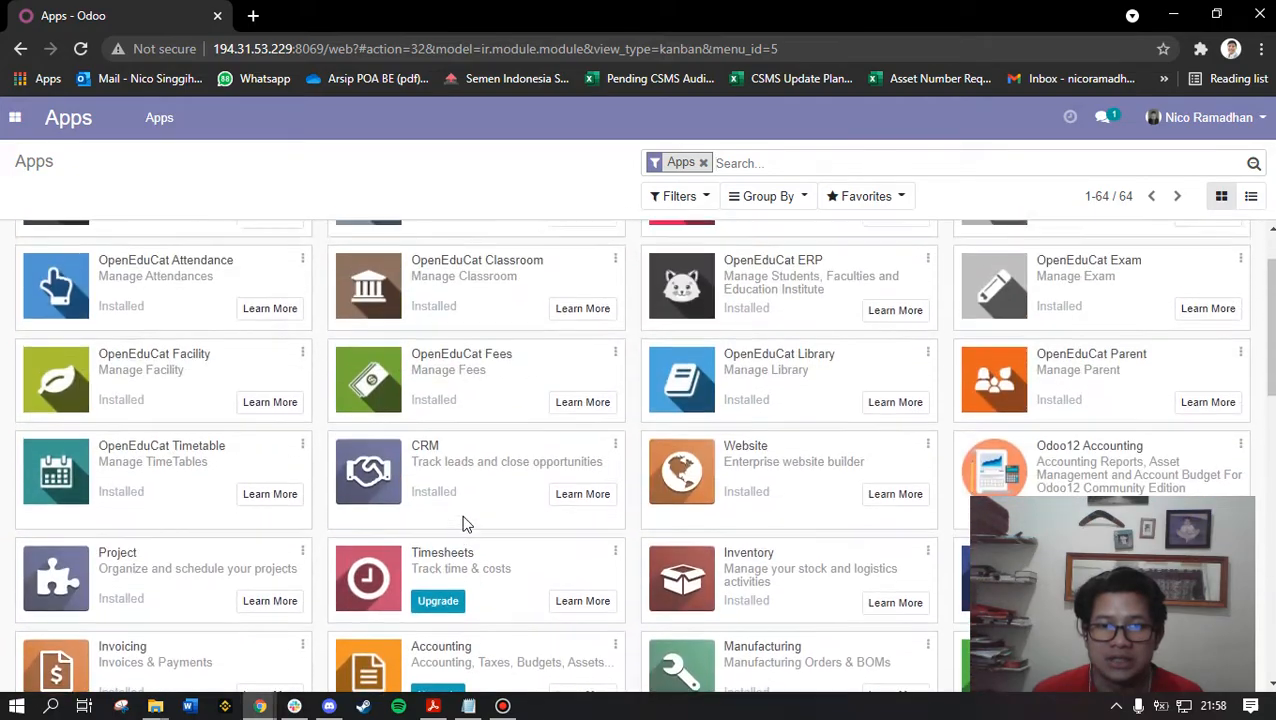
click(15, 117)
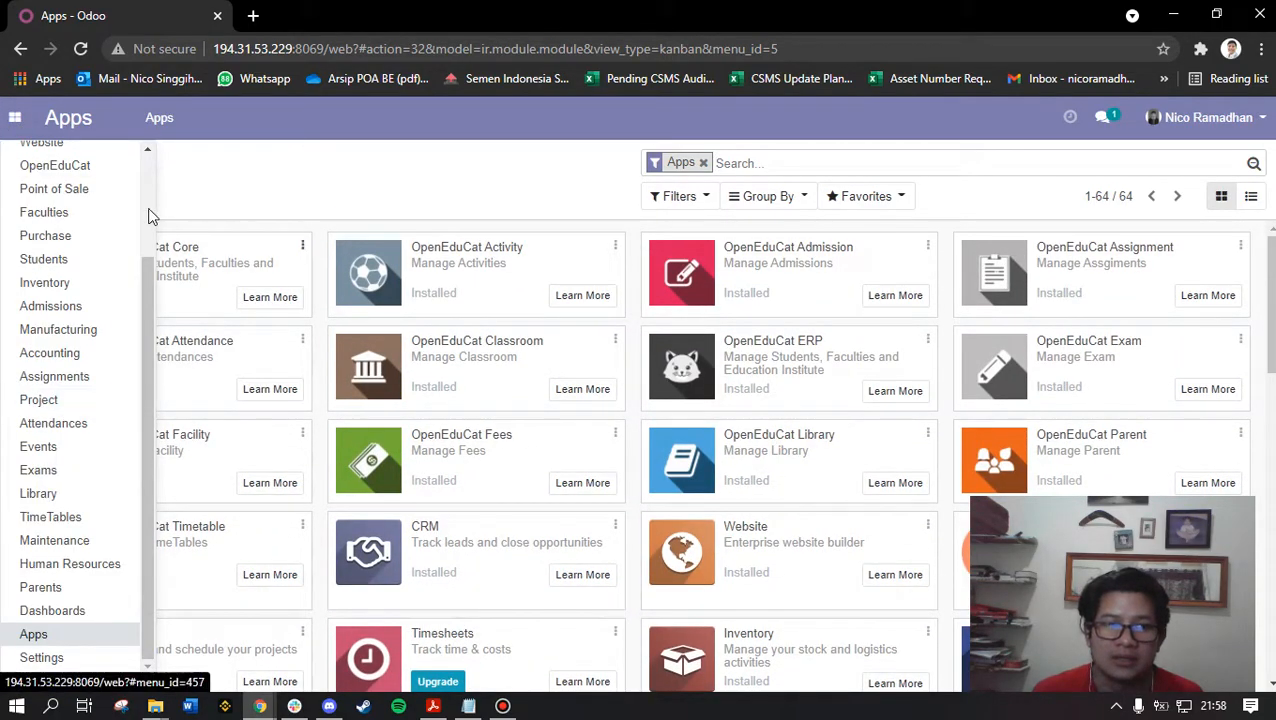
scroll(77, 570, up, 2)
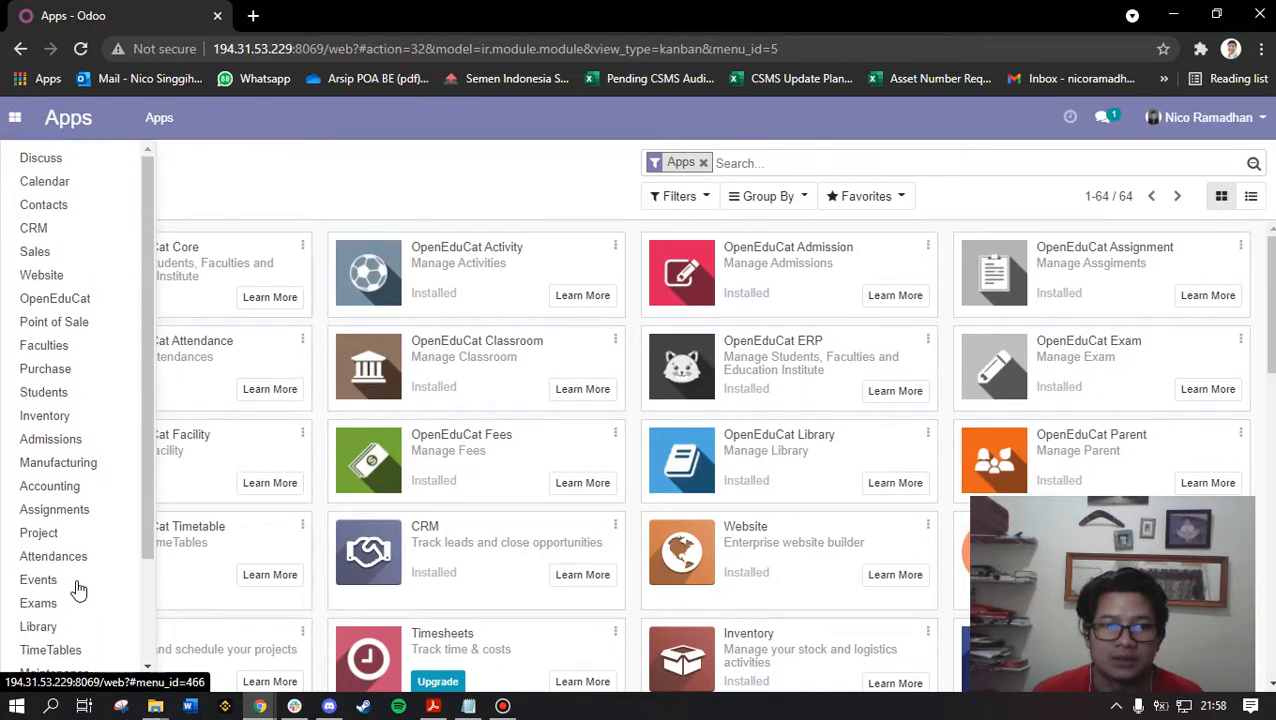
click(78, 306)
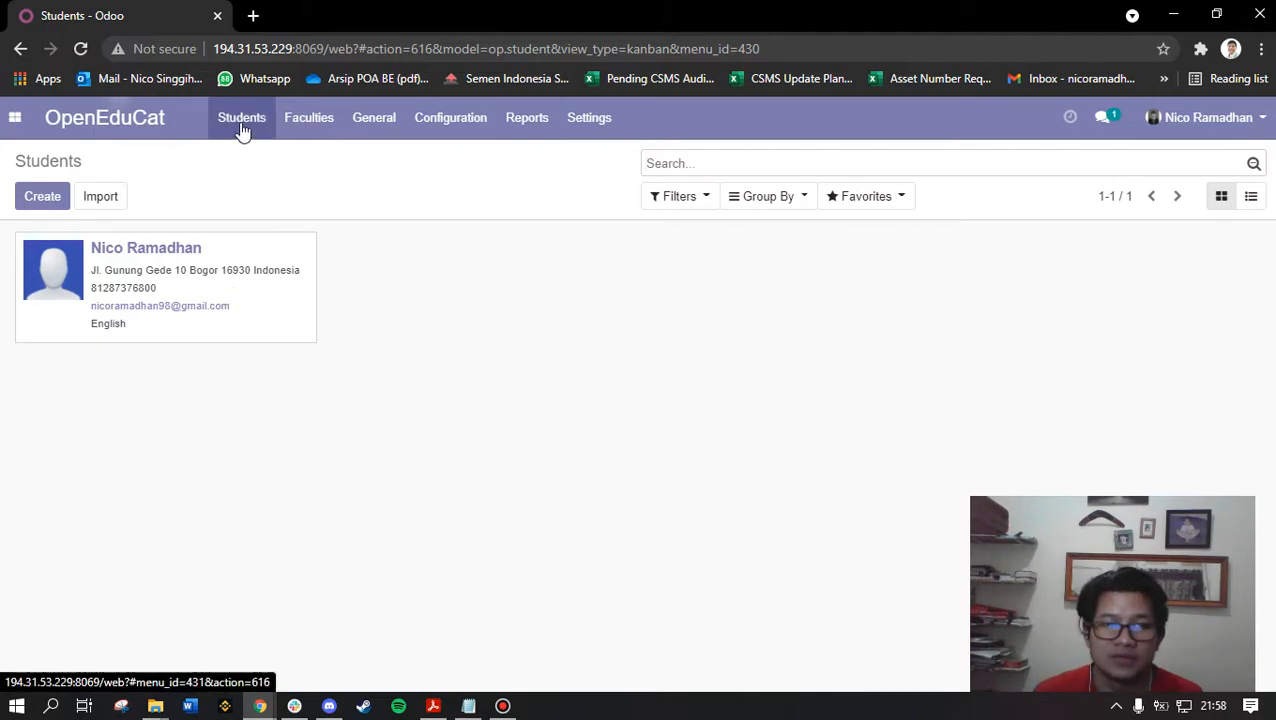
Browse the General, Configuration and Reports menus, then review the OpenEduCat Apps settings
click(382, 132)
click(434, 132)
click(443, 122)
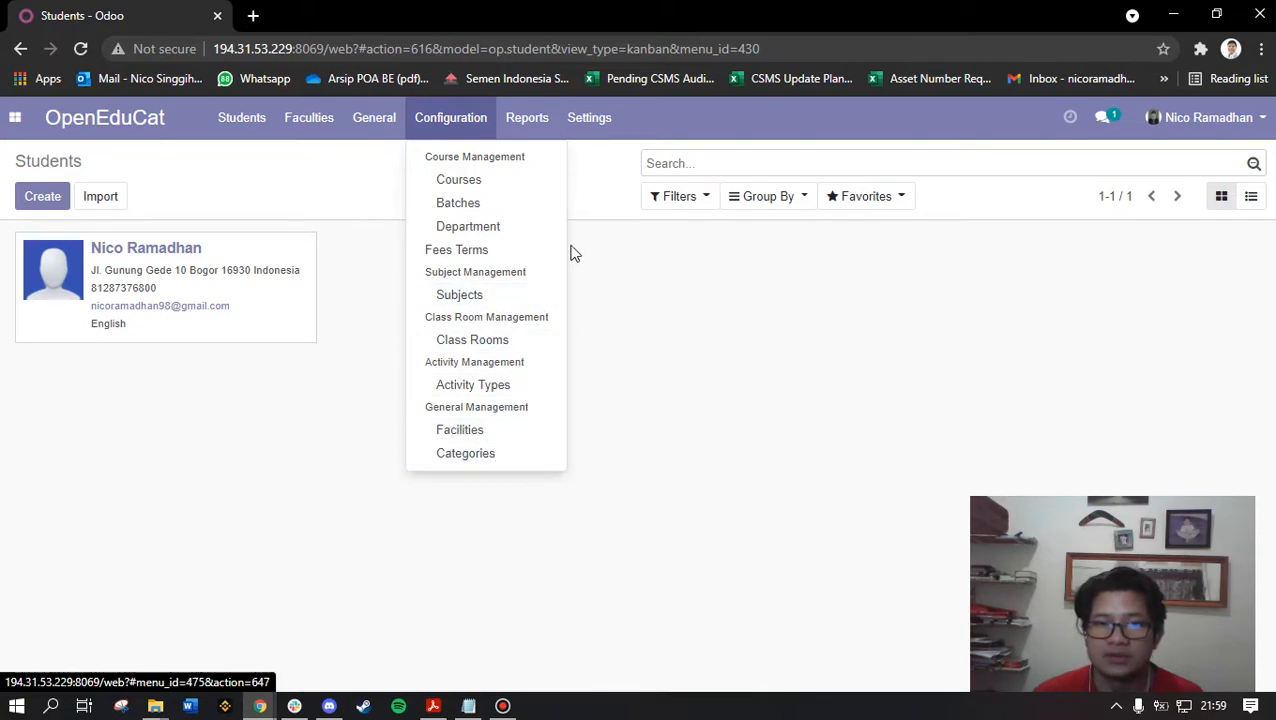
click(540, 125)
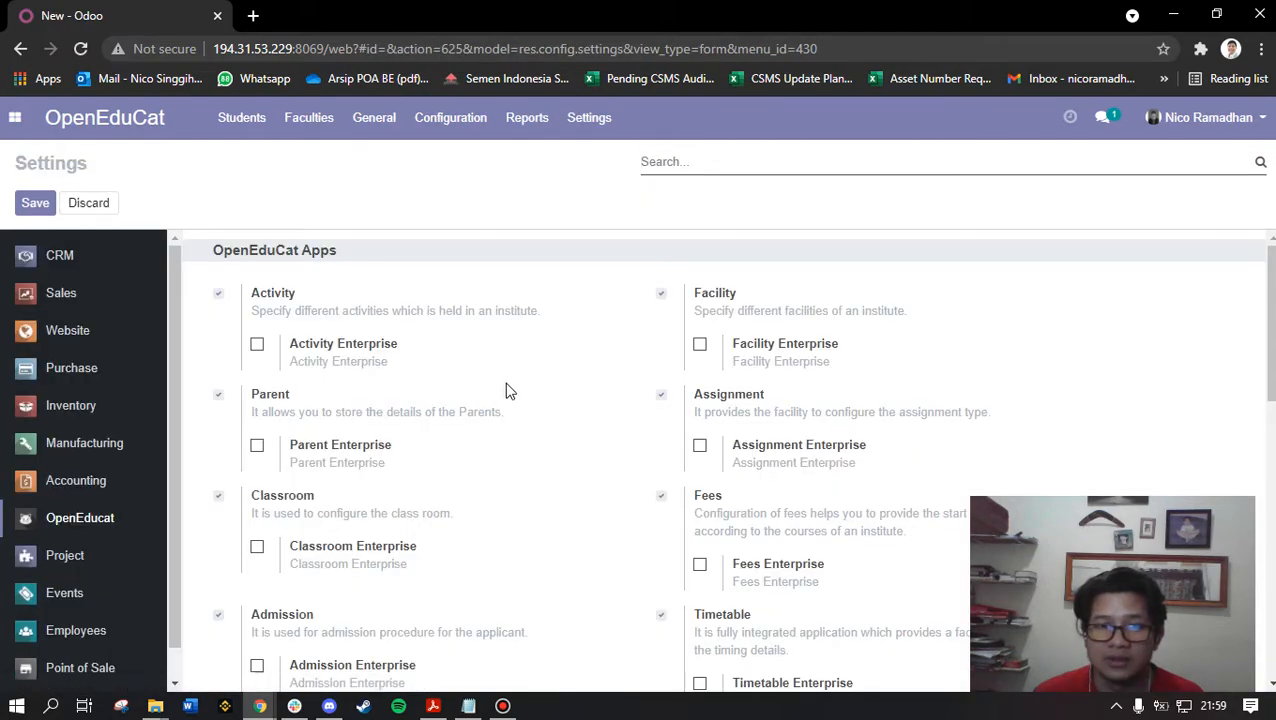
scroll(873, 440, down, 4)
scroll(500, 485, down, 4)
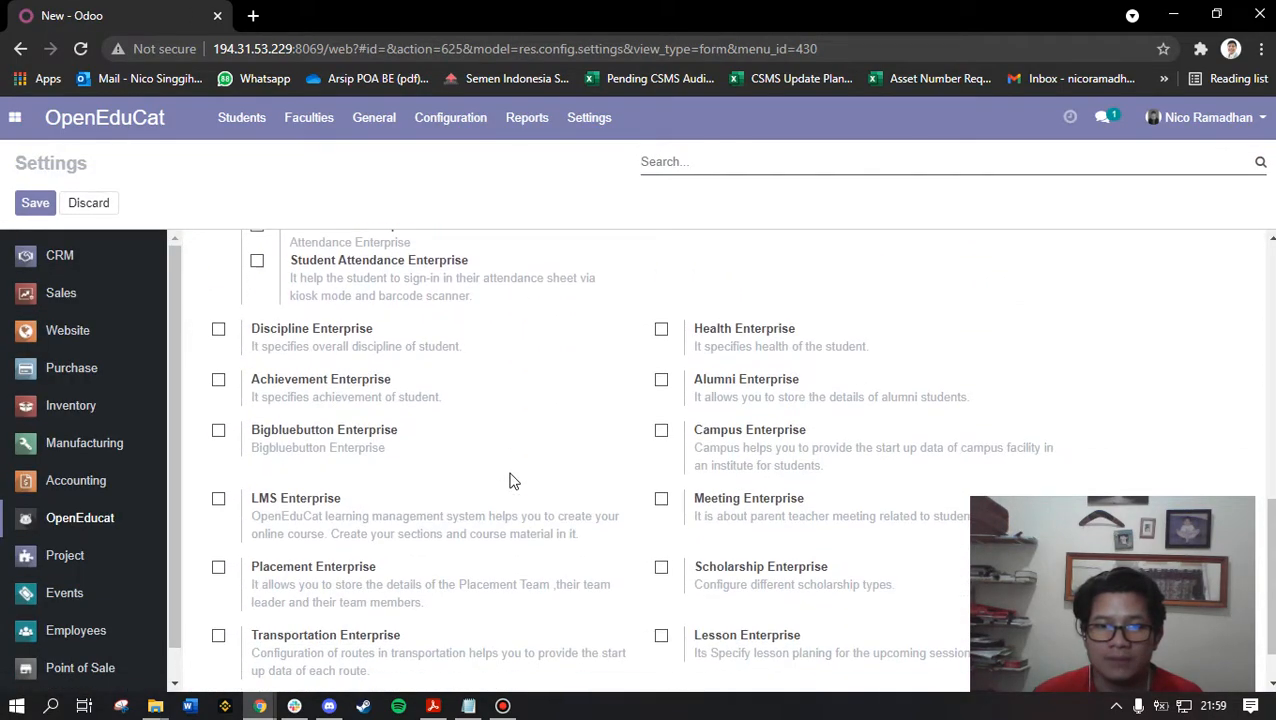
scroll(510, 481, up, 8)
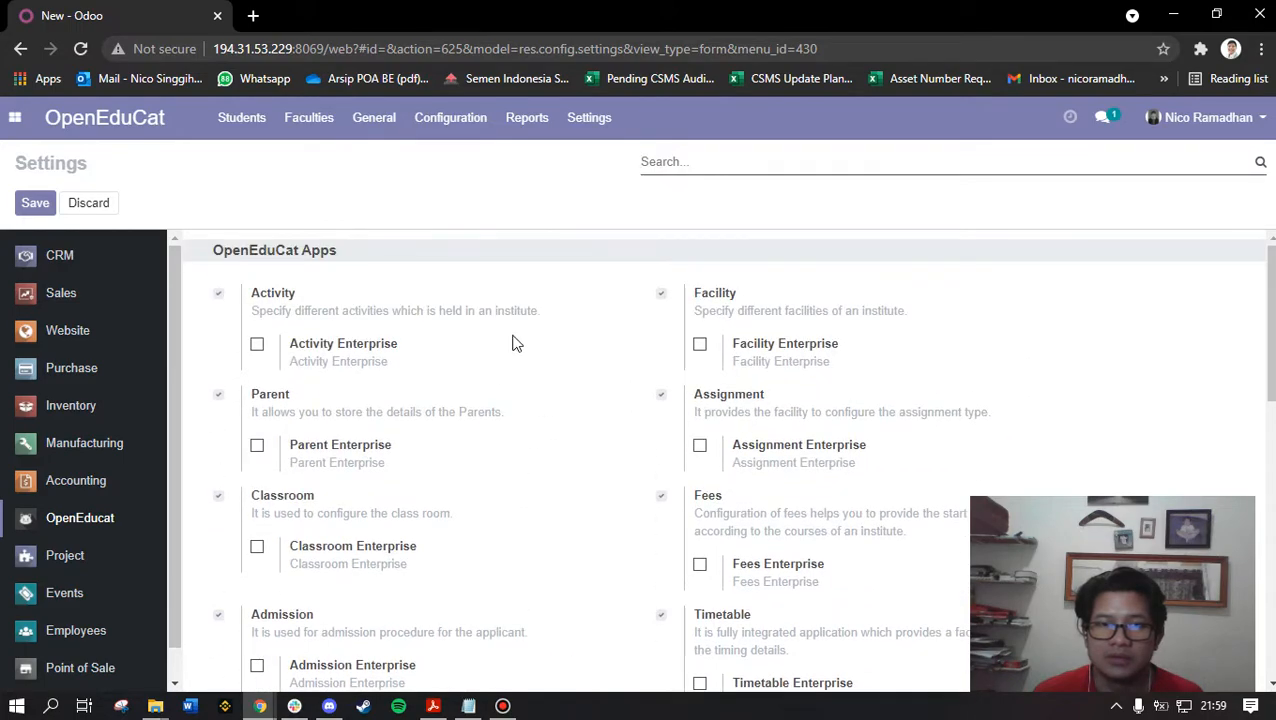
click(15, 117)
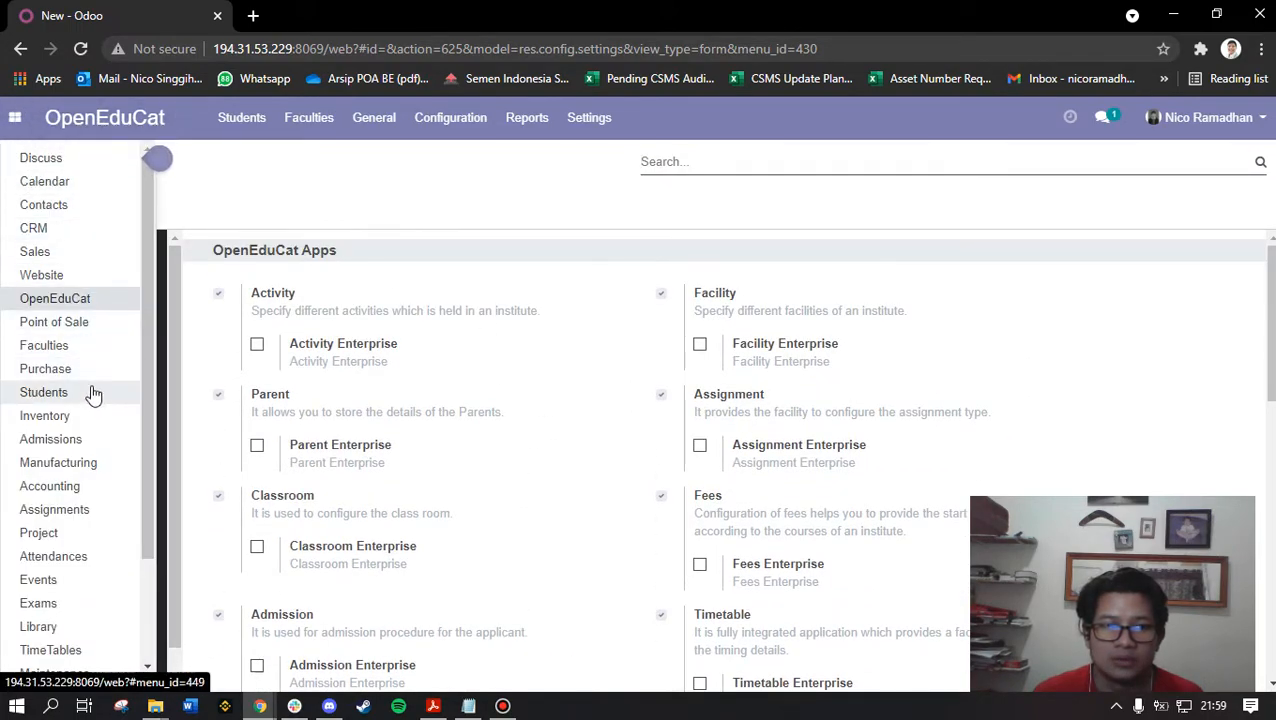
Open the Exams app to view the UAS ERP SYSTEM exam session
scroll(92, 470, down, 3)
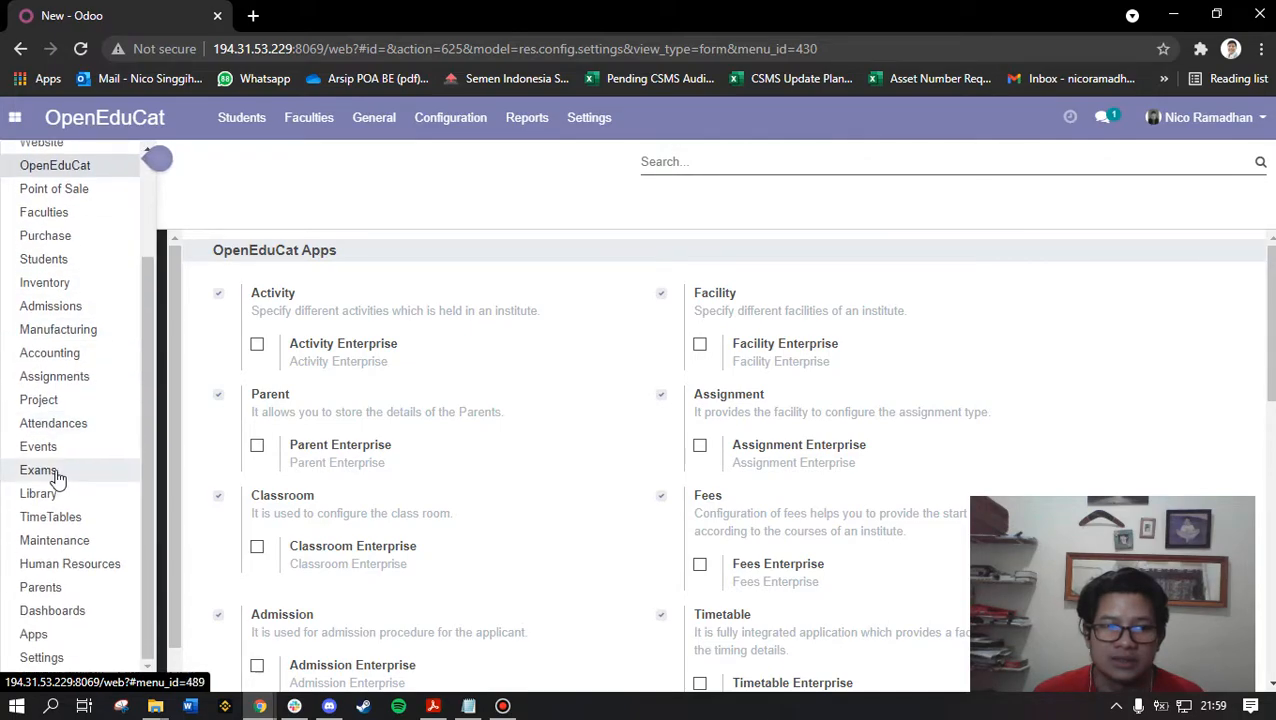
click(94, 470)
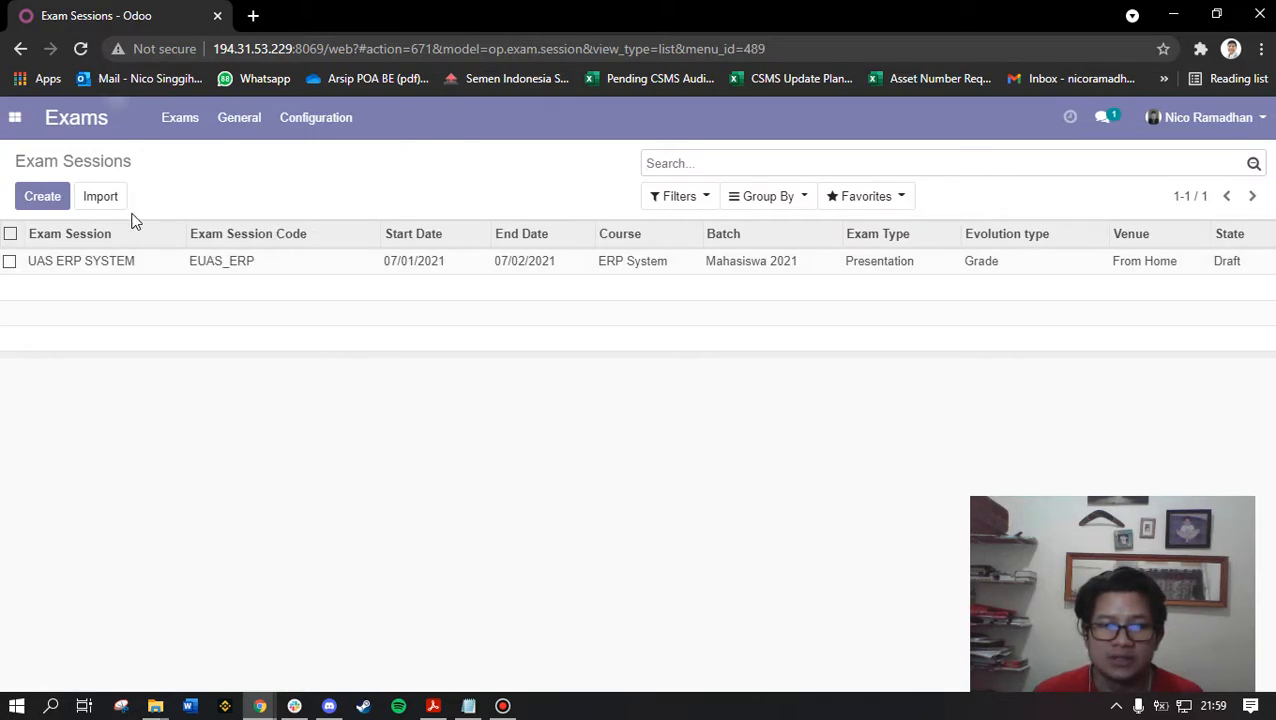
drag(70, 163, 132, 163)
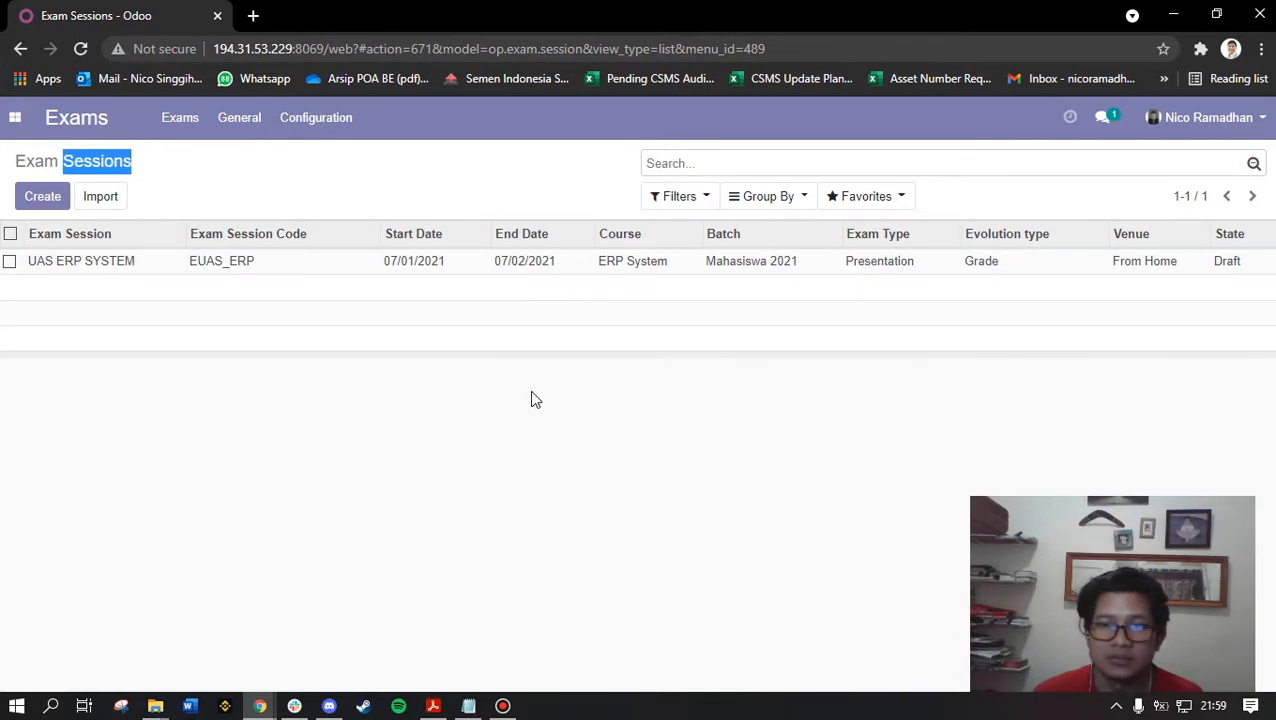
click(15, 119)
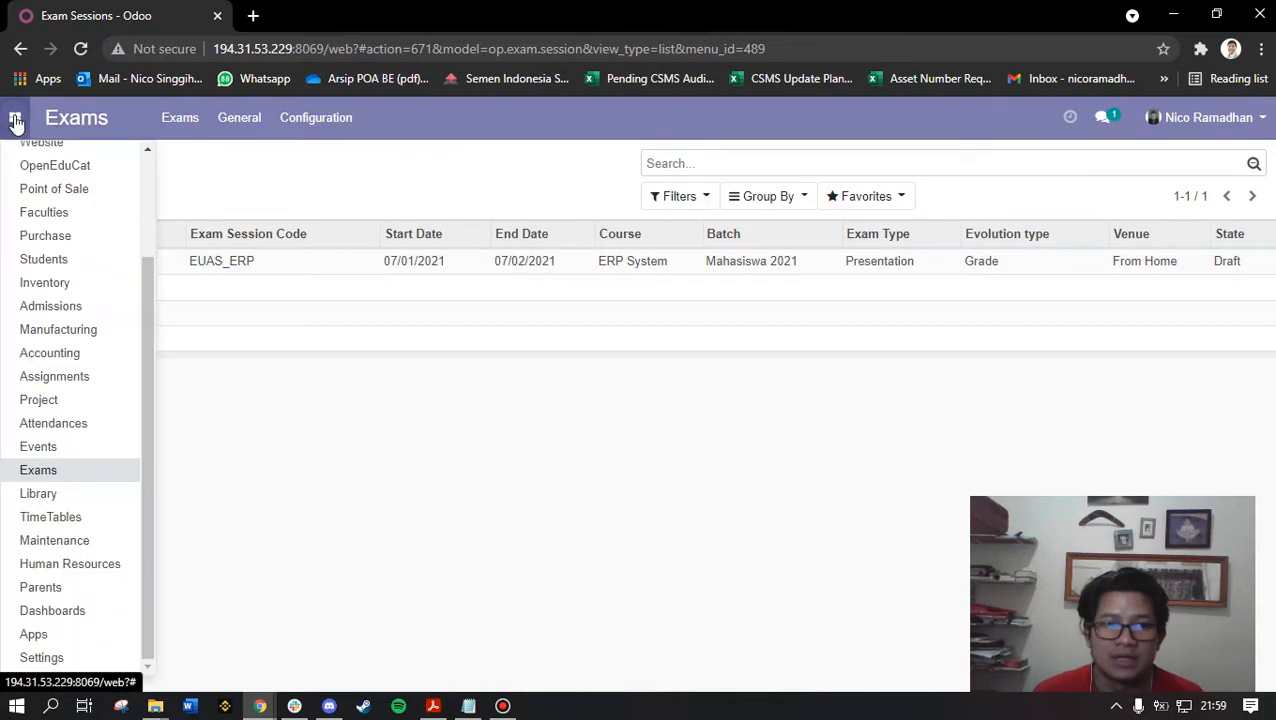
Bring the Notepad task checklist forward, reposition it and select the first two tasks
click(468, 706)
drag(900, 278, 918, 318)
drag(819, 360, 612, 347)
Select 'Create Student' in the Notepad checklist and return to OpenEduCat Students
click(822, 434)
drag(806, 350, 621, 350)
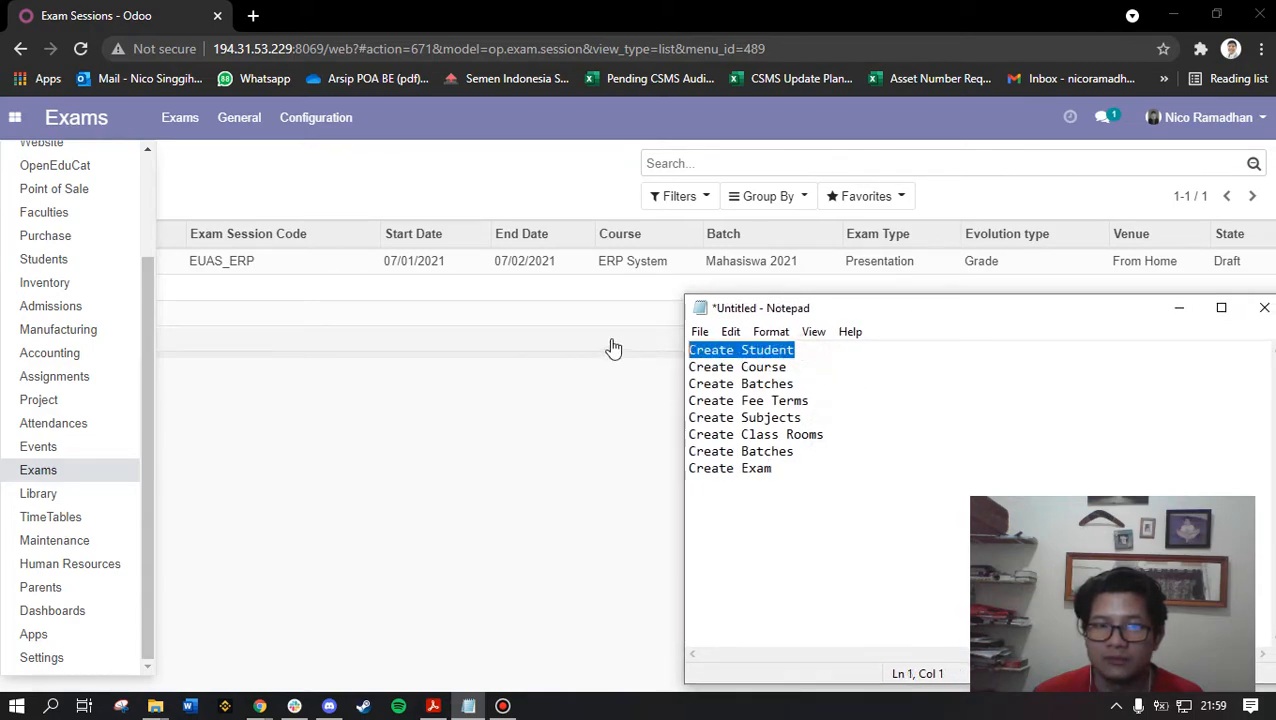
scroll(115, 400, up, 3)
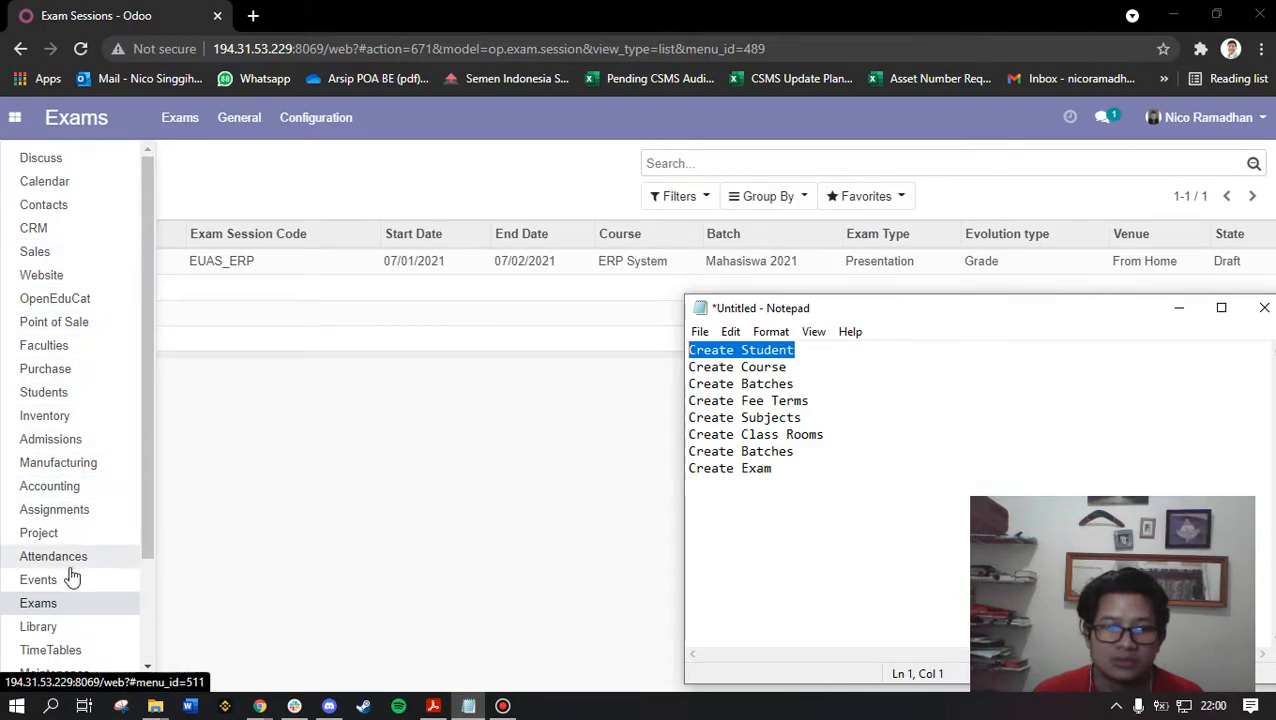
click(70, 391)
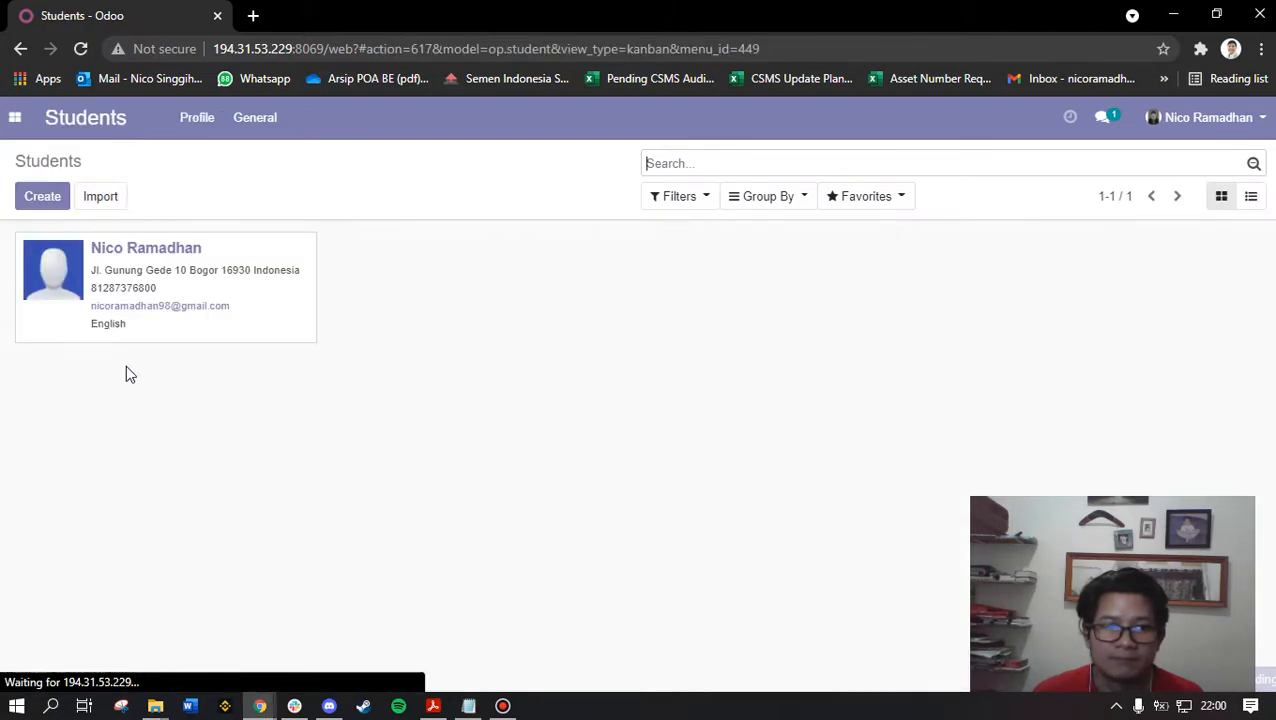
click(14, 120)
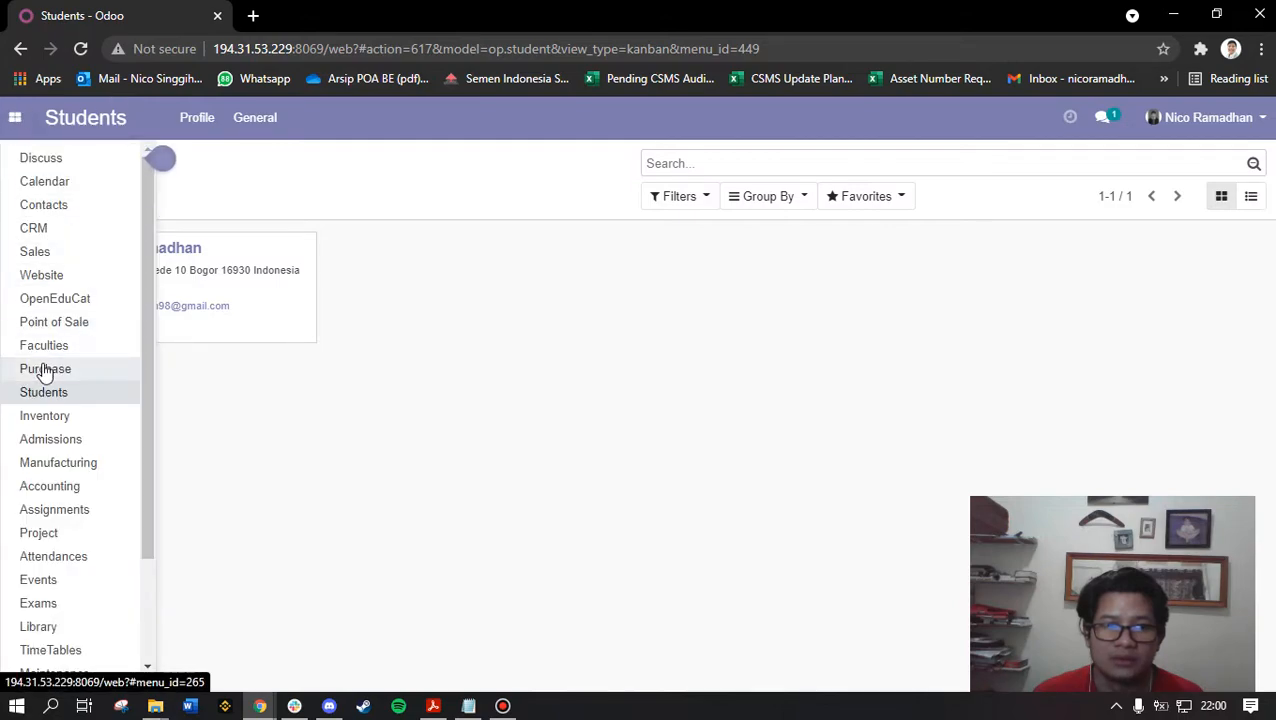
click(62, 298)
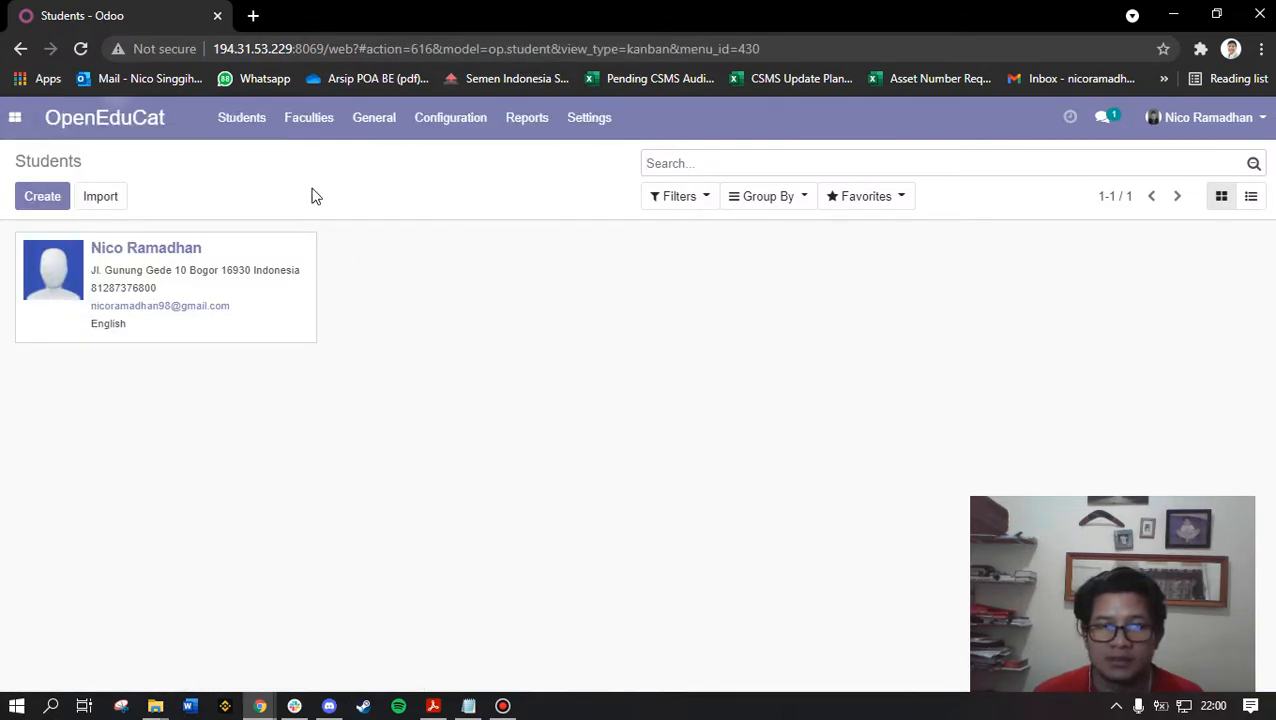
Start a new student with title Mister and enter the student's first and last name
click(42, 200)
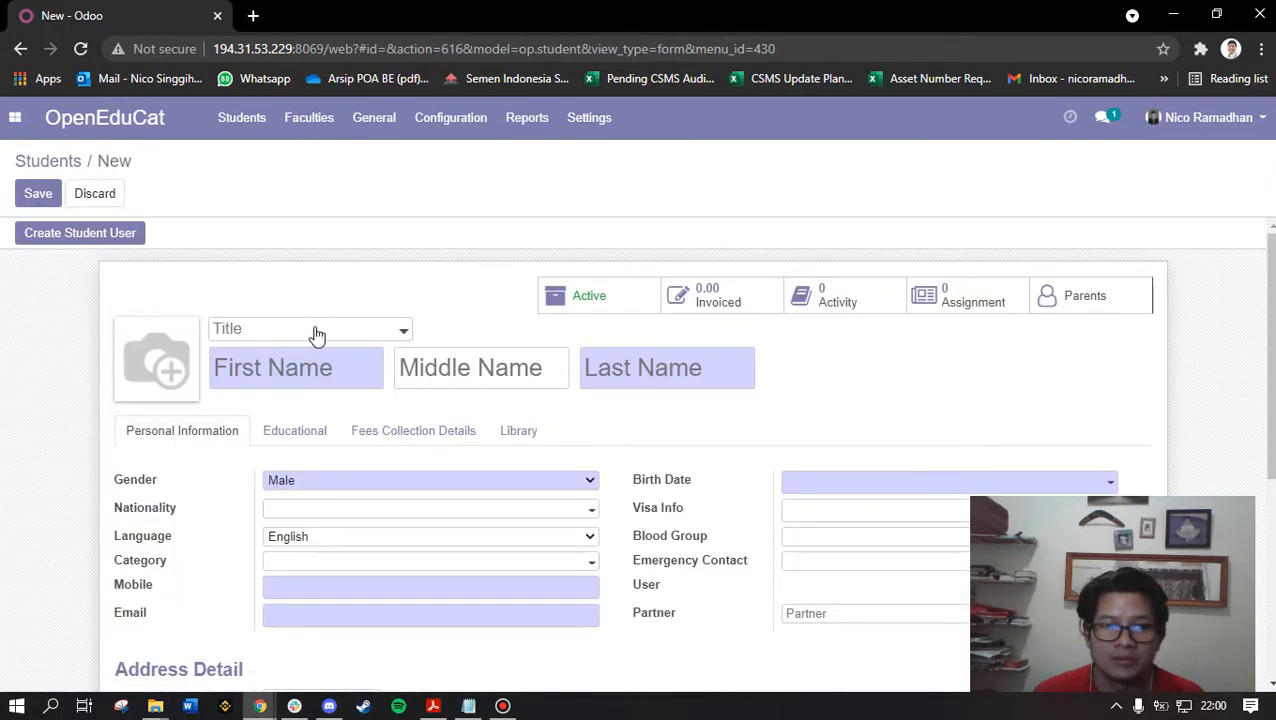
click(314, 331)
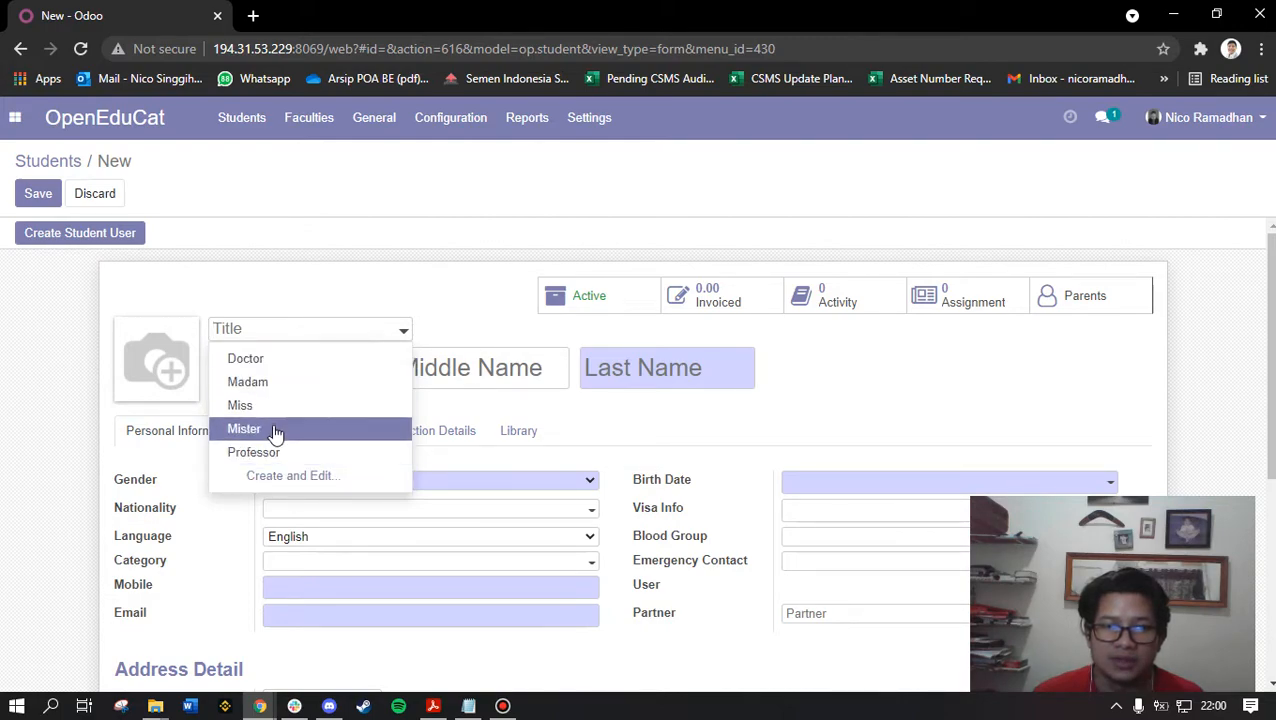
click(282, 428)
click(296, 371)
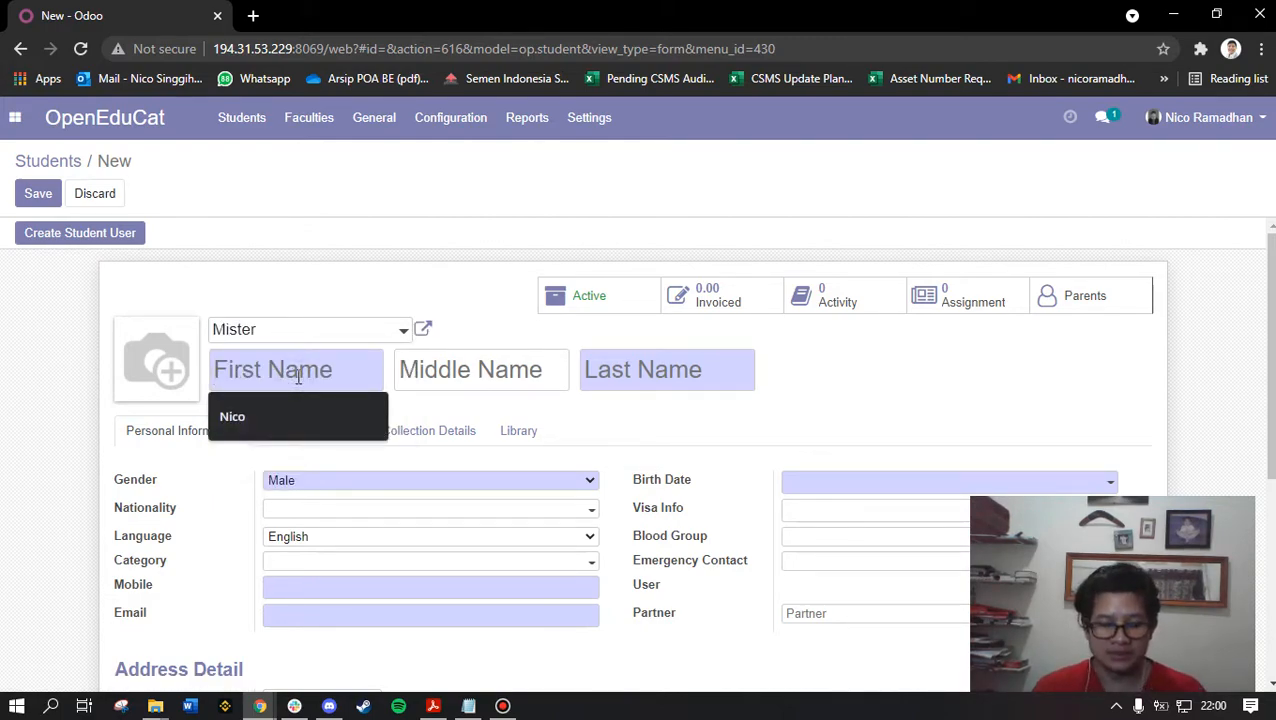
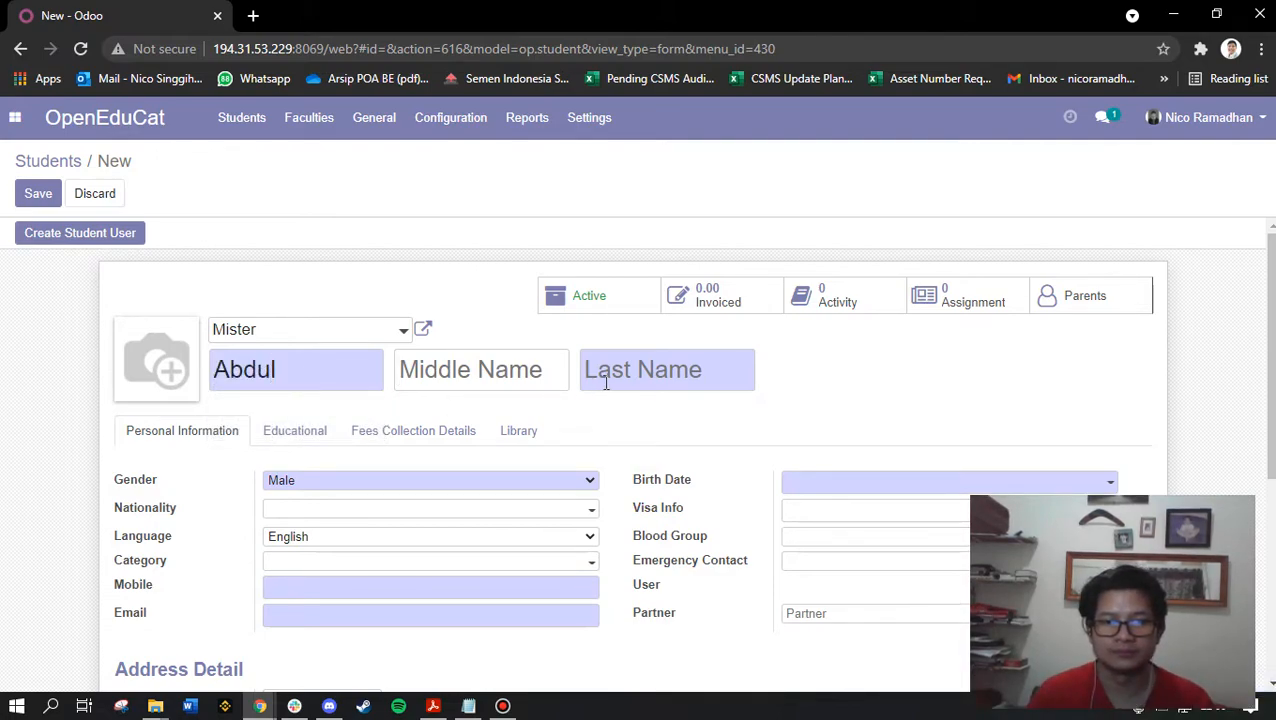
click(652, 372)
click(625, 372)
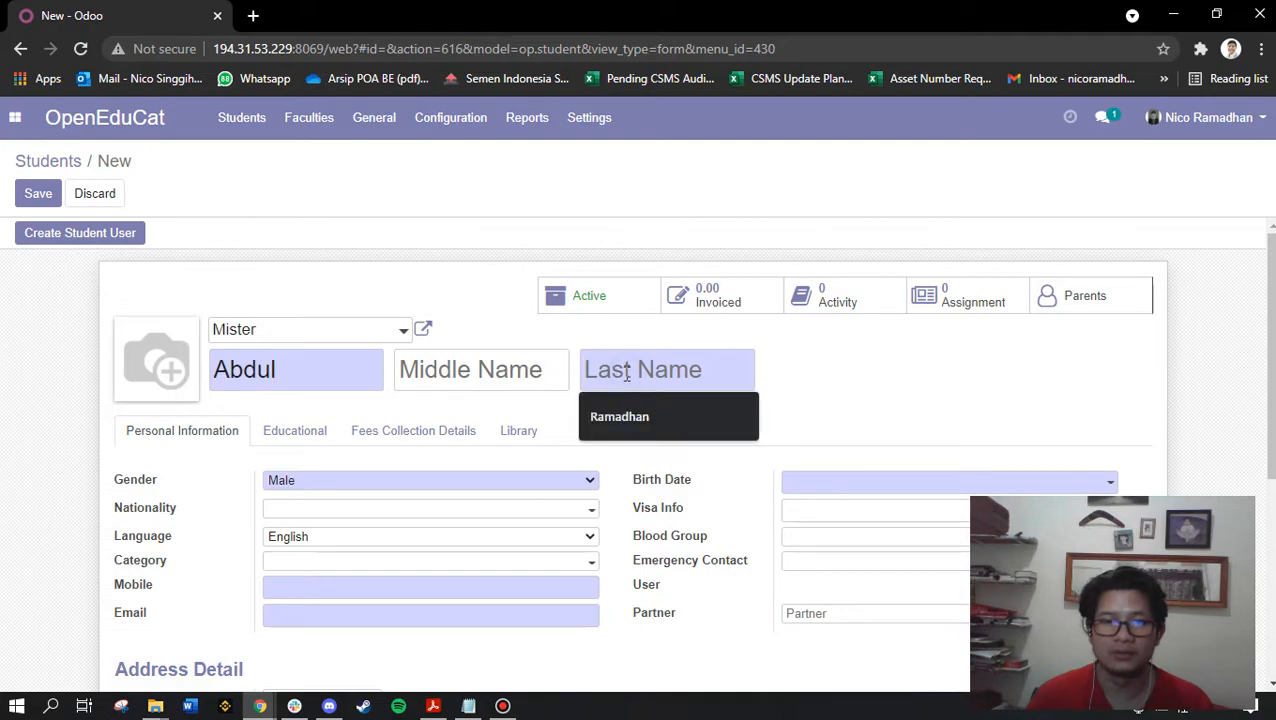
click(620, 413)
Set nationality to Indonesia and language to English
scroll(490, 435, down, 2)
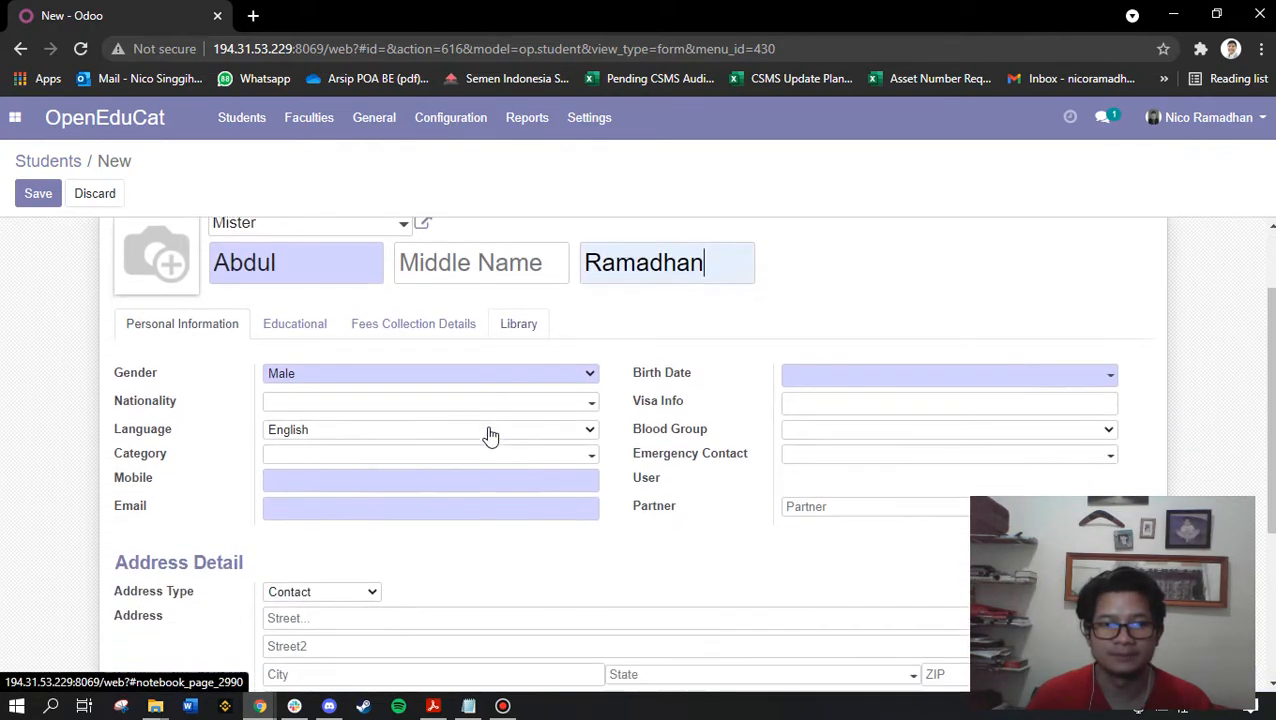
scroll(266, 382, up, 1)
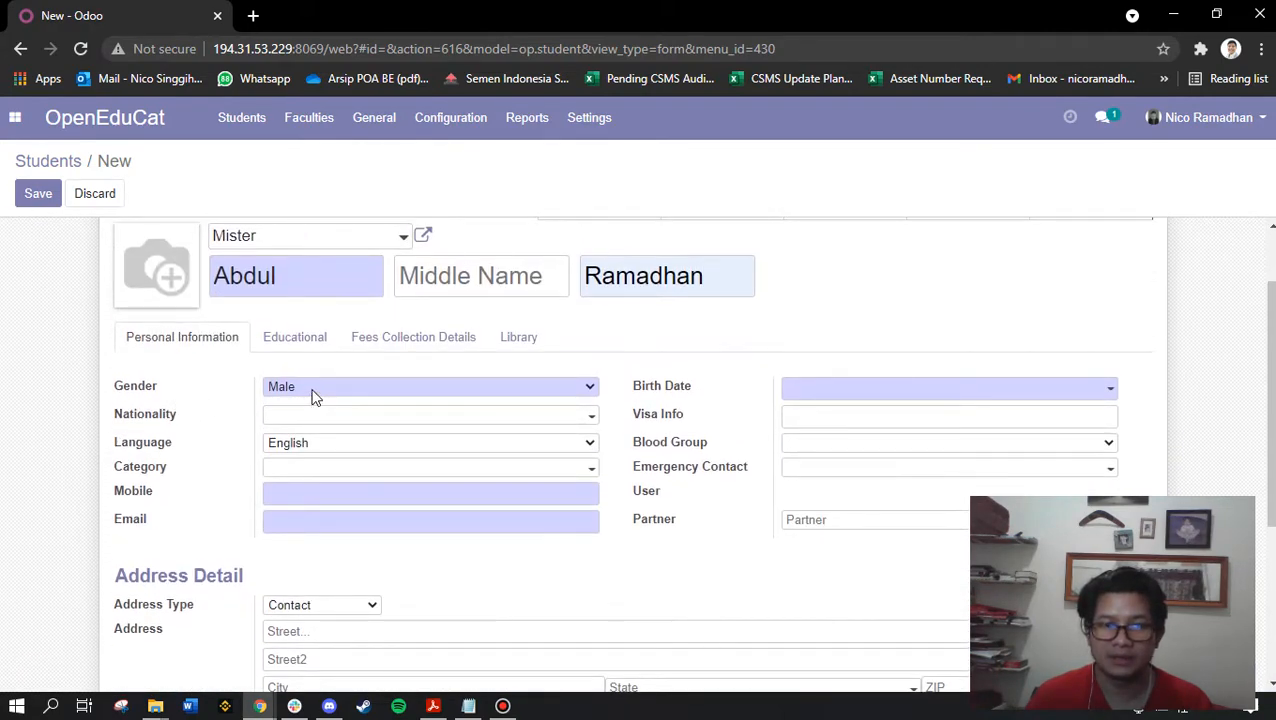
click(313, 418)
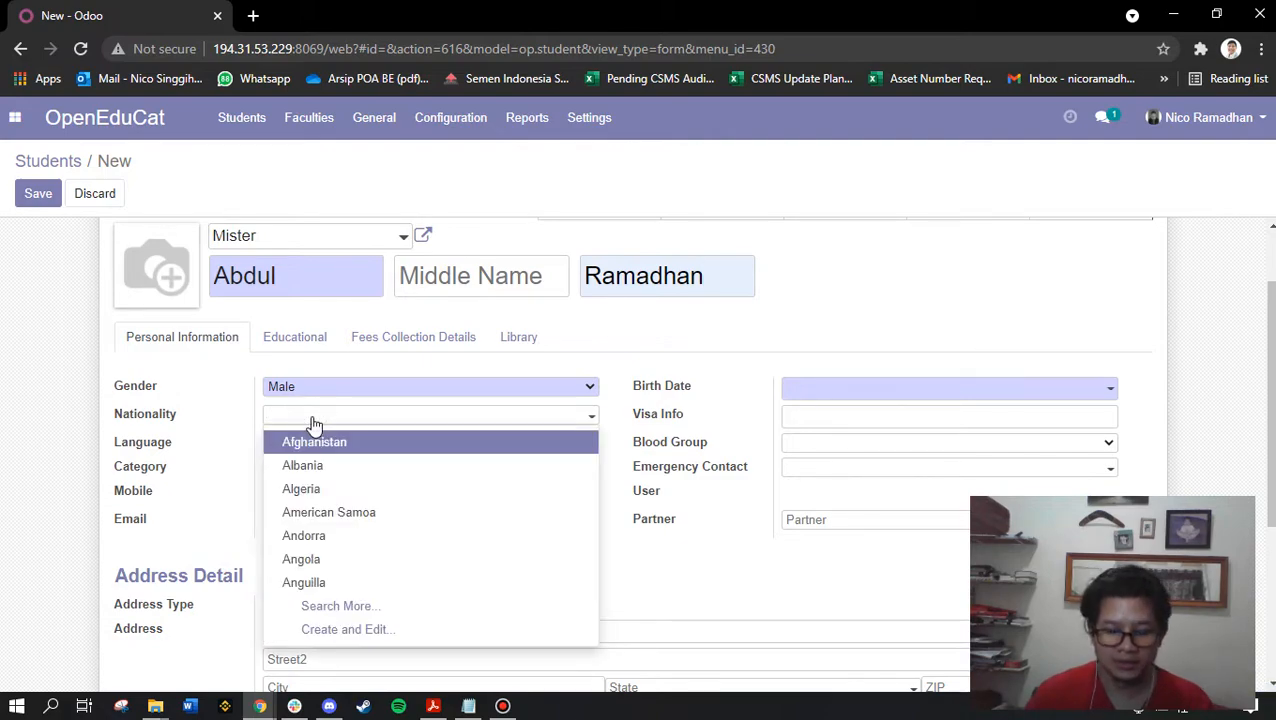
text(Indonesi)
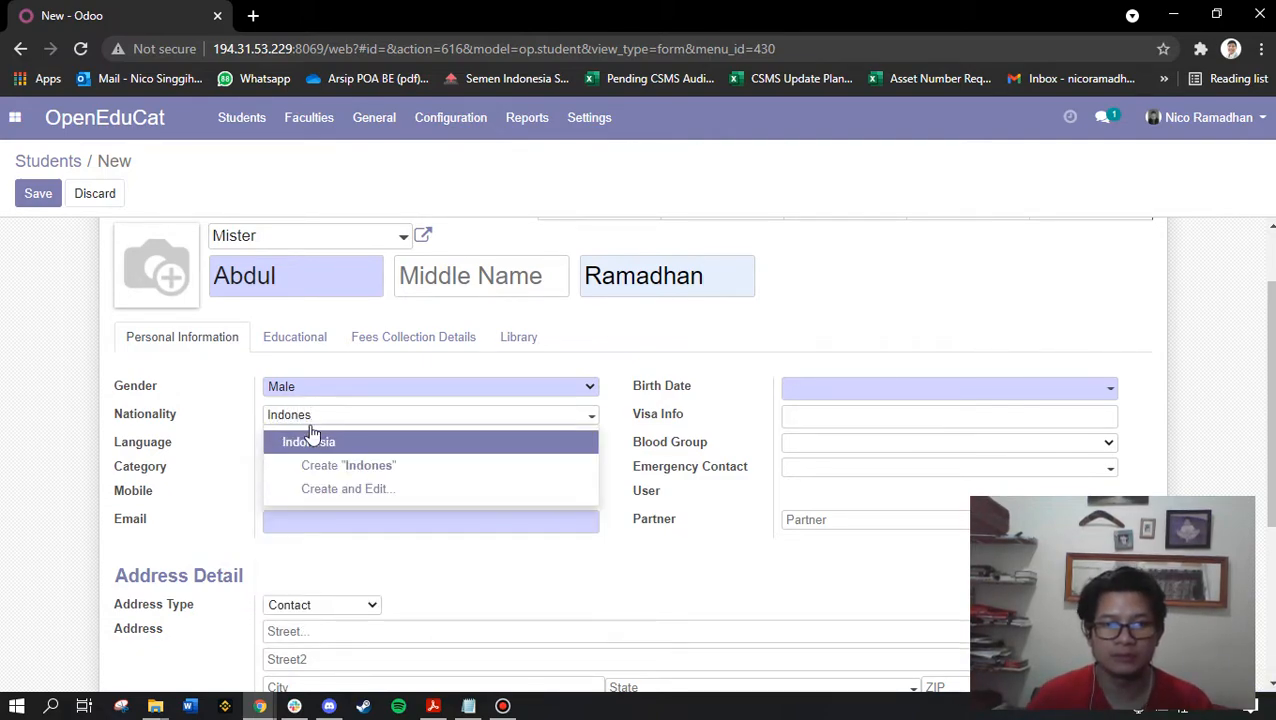
click(320, 441)
click(324, 446)
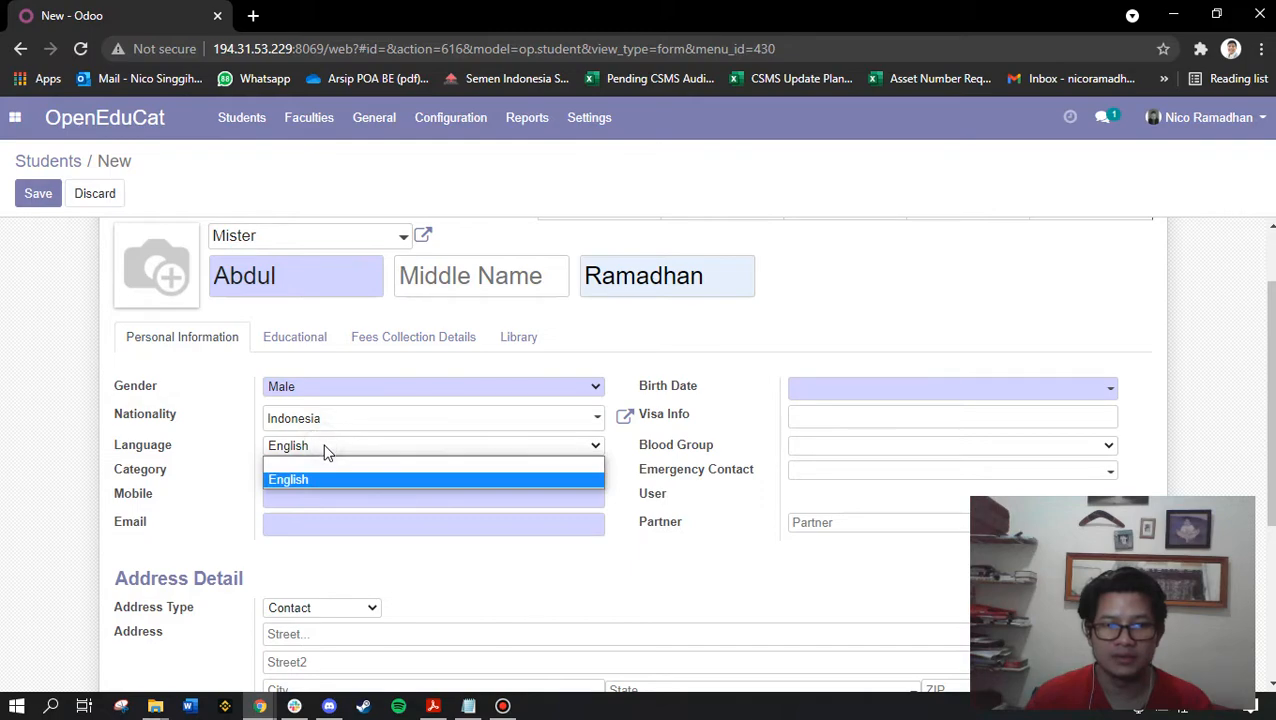
click(318, 463)
click(326, 447)
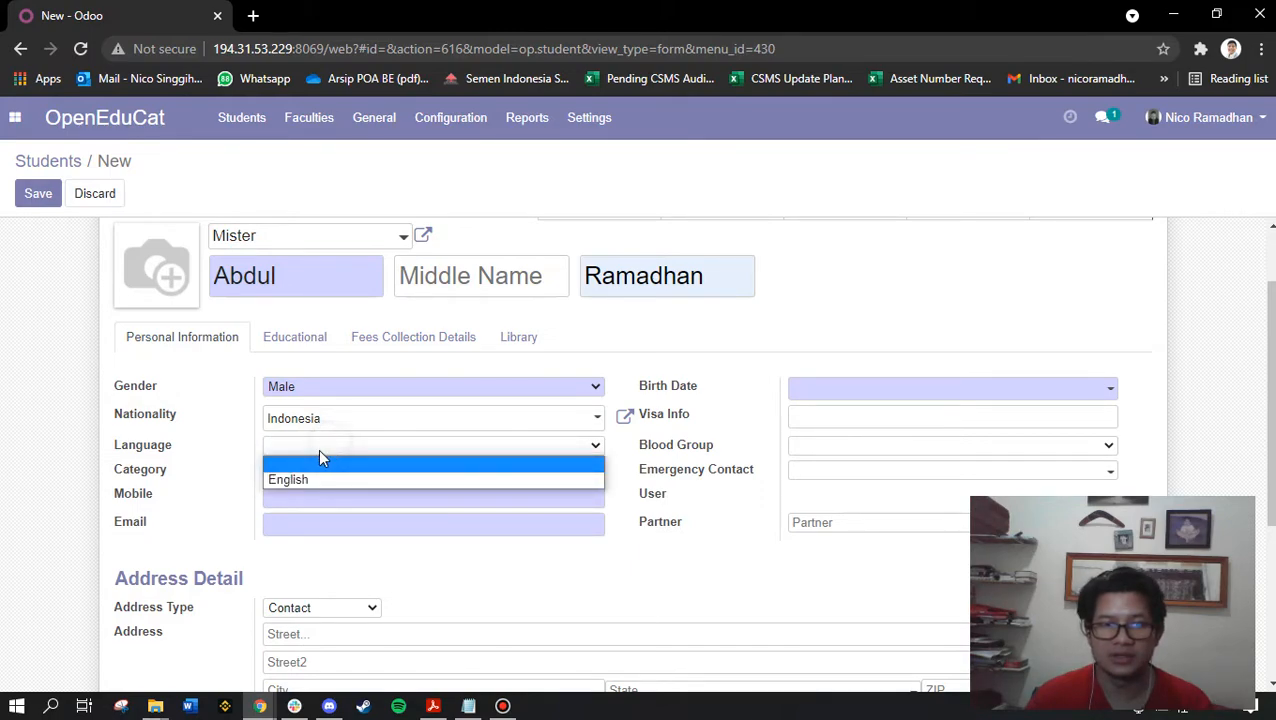
click(300, 480)
Fill in the student's mobile number and e-mail address
scroll(290, 404, down, 1)
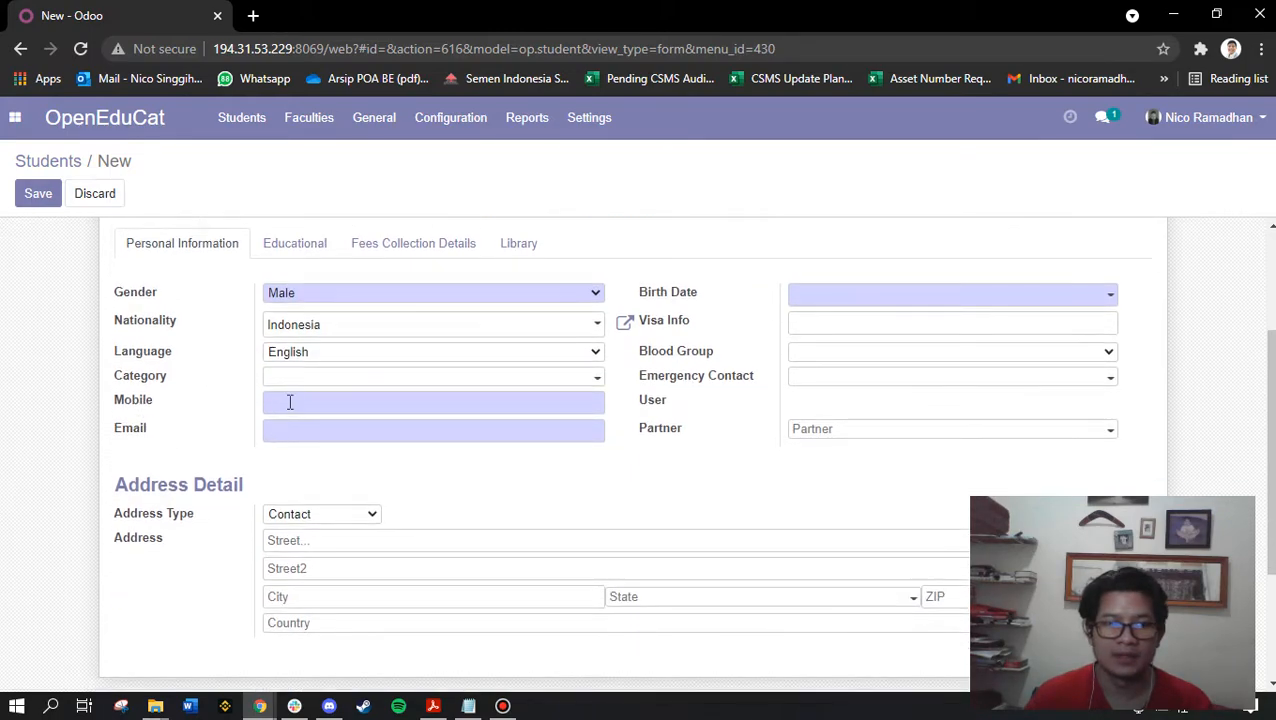
click(307, 385)
click(296, 404)
click(311, 435)
click(283, 429)
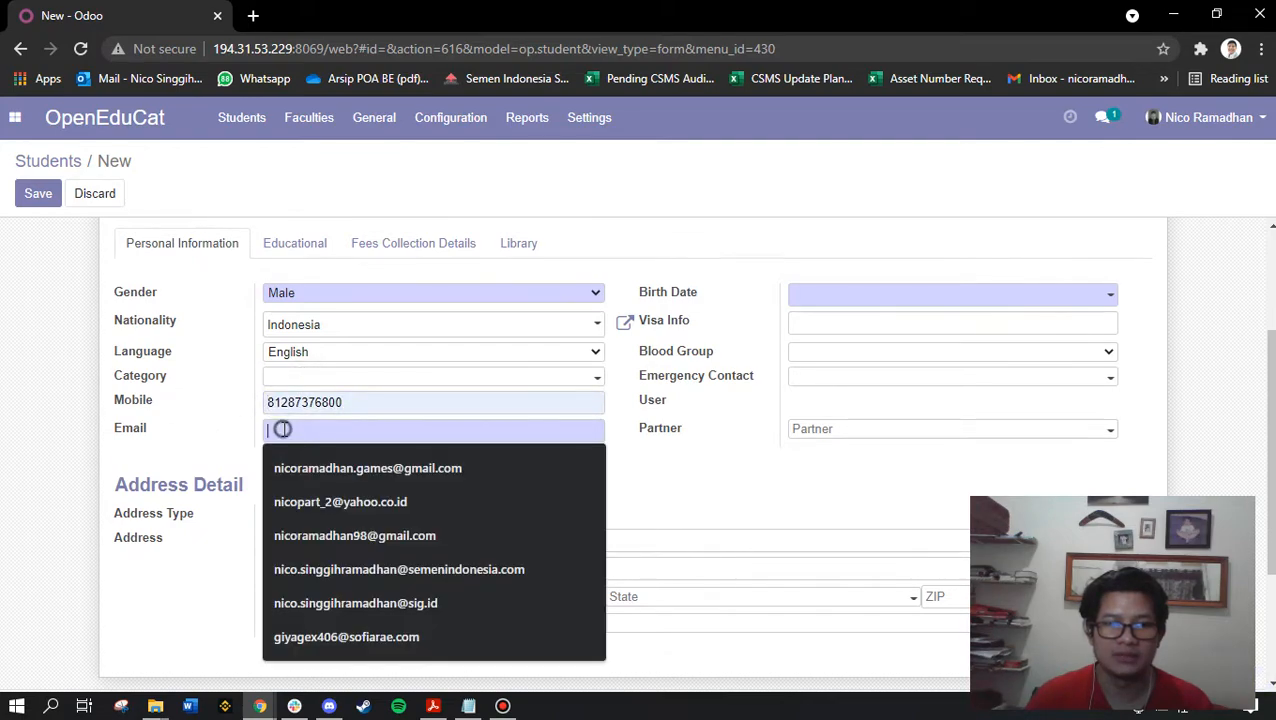
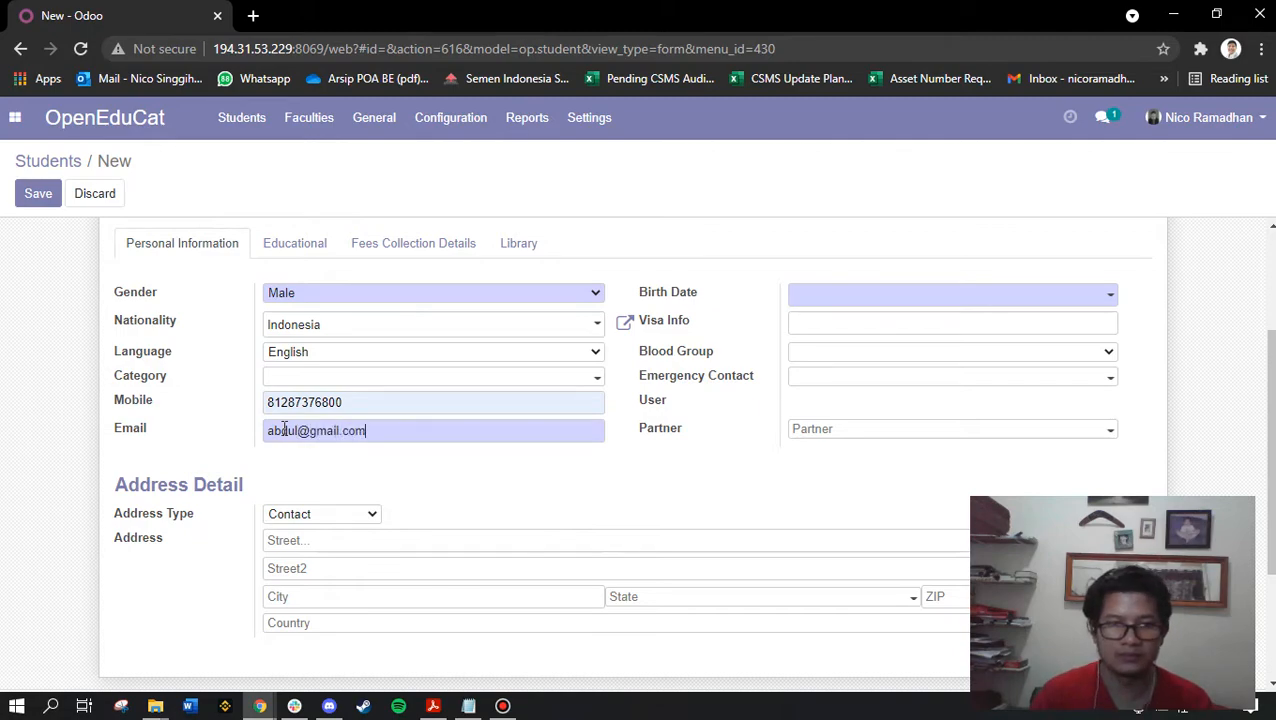
key(Tab)
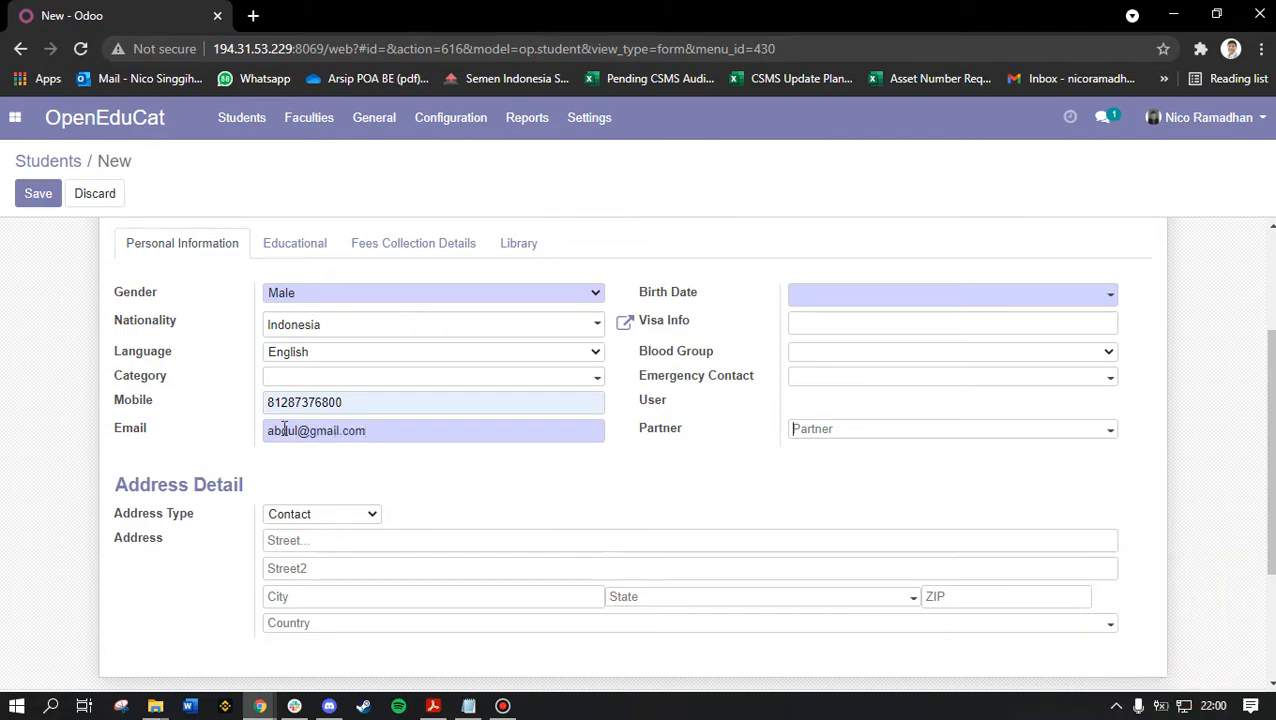
click(819, 297)
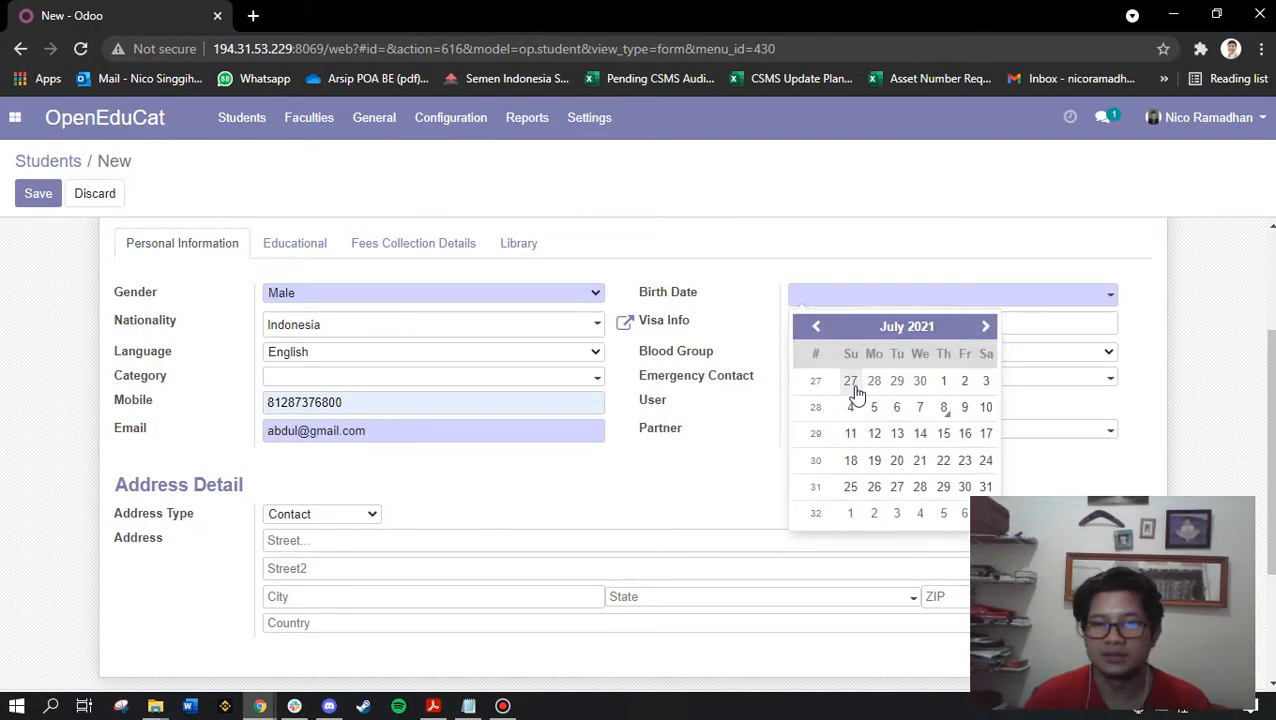
click(816, 327)
click(816, 327)
click(816, 327)
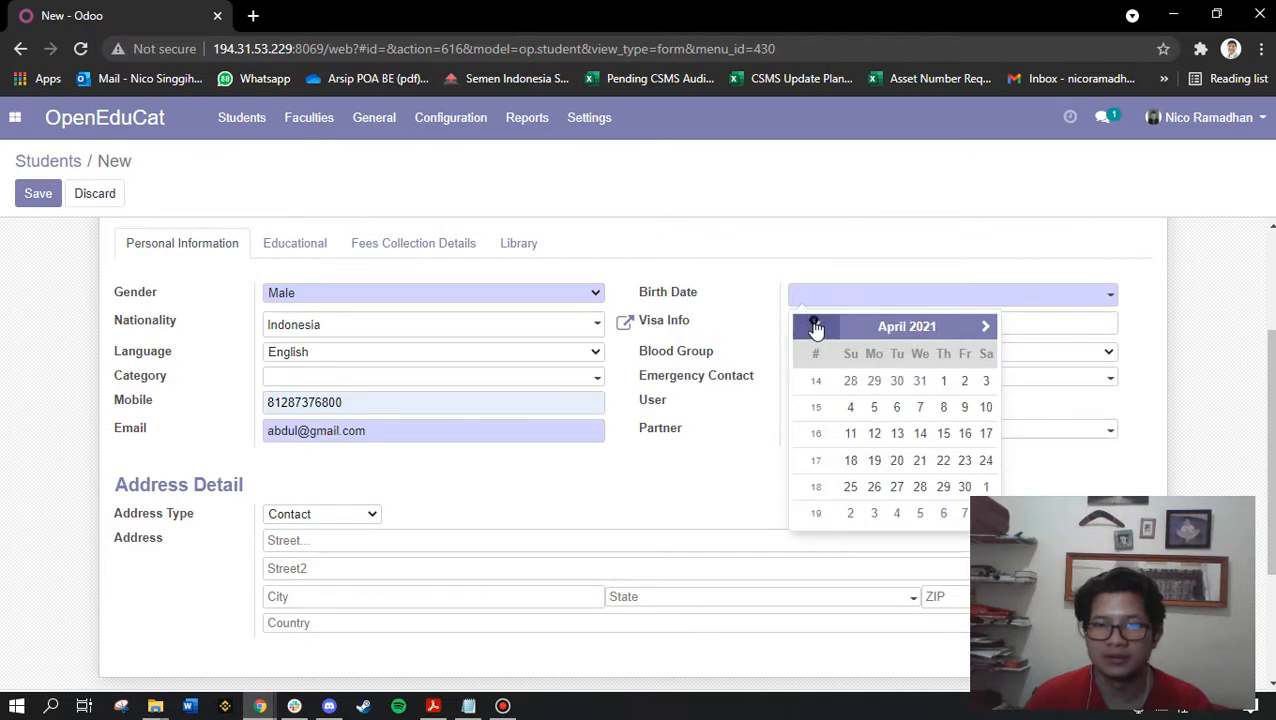
click(851, 324)
click(803, 324)
click(803, 324)
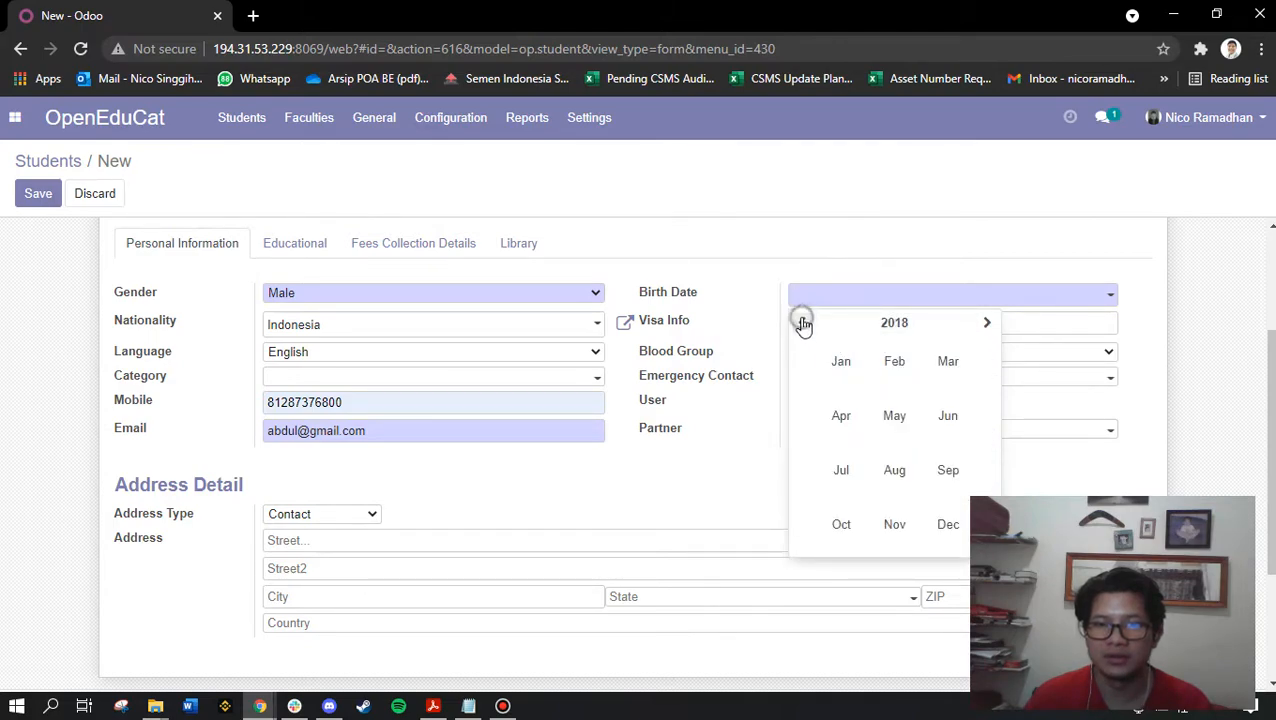
click(836, 328)
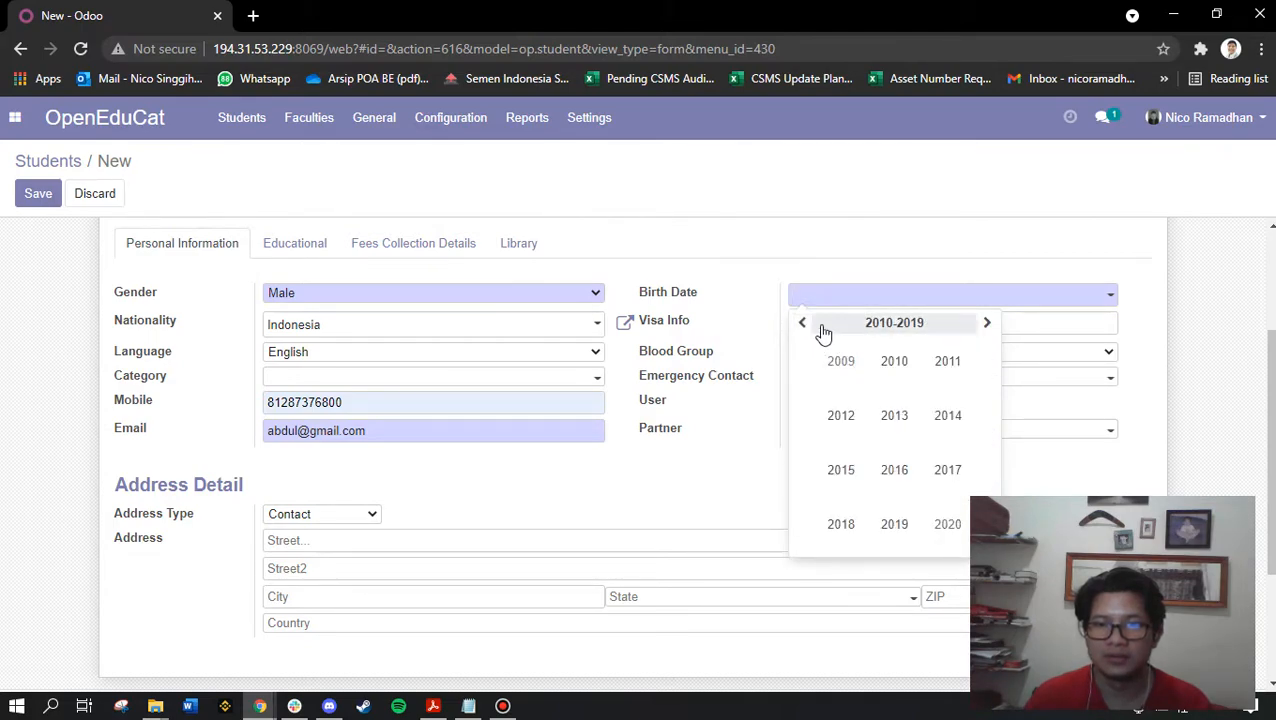
click(804, 326)
click(804, 326)
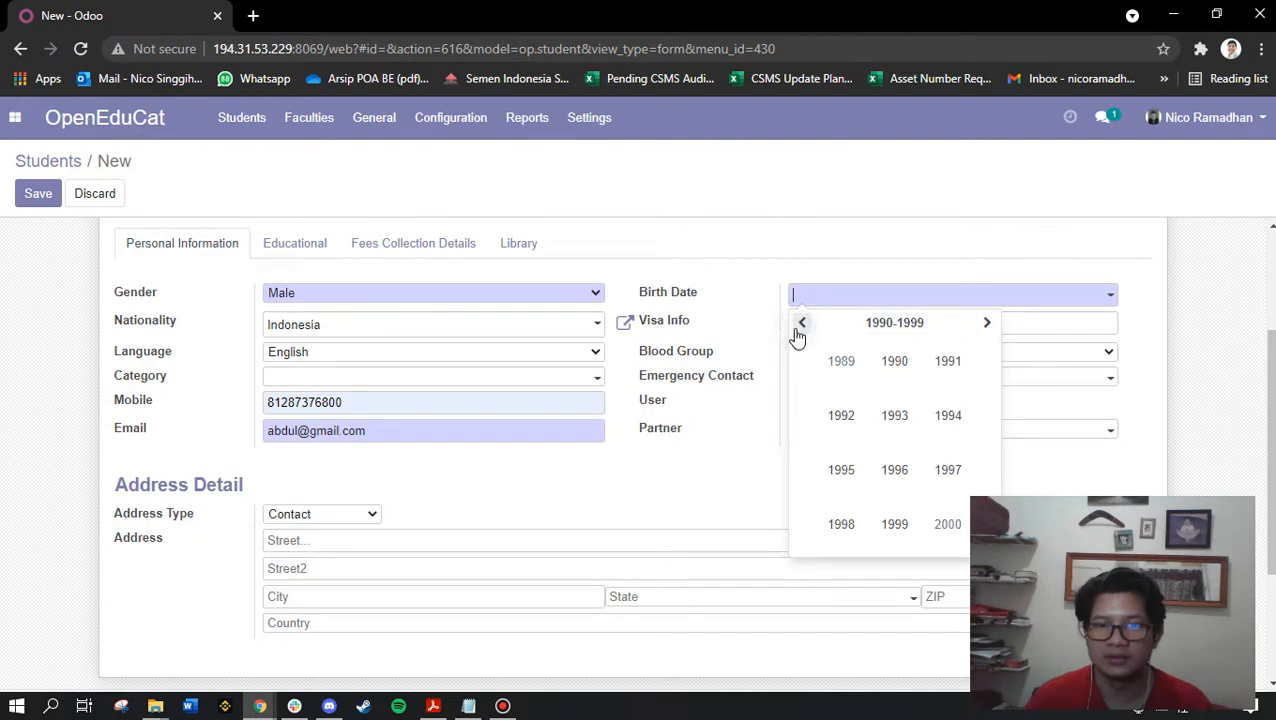
click(855, 525)
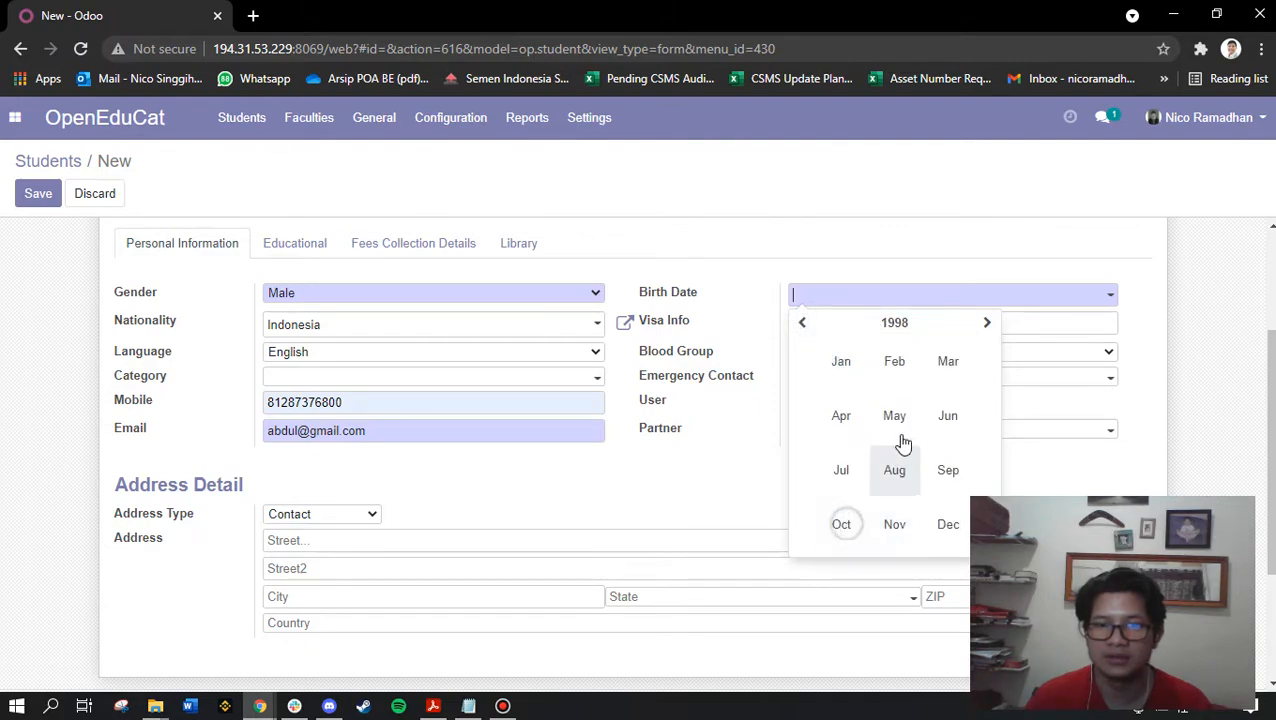
click(894, 372)
click(875, 408)
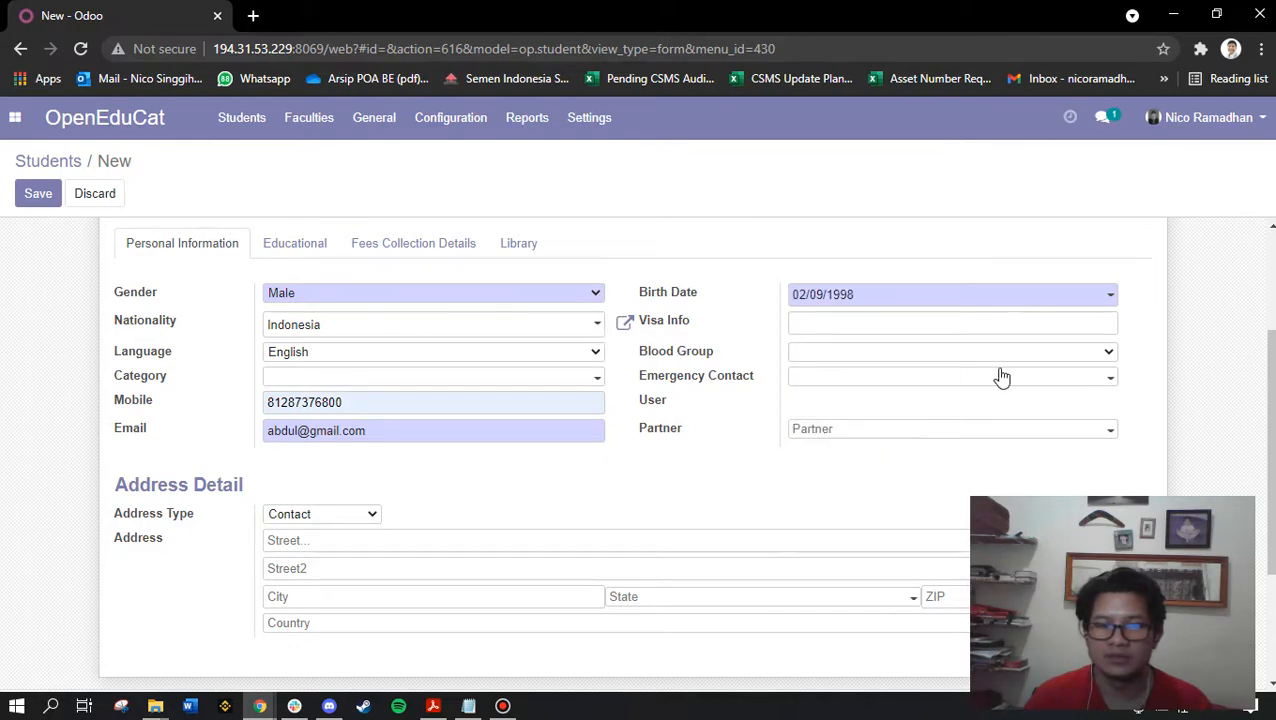
Set blood group to B+ve and choose the emergency contact
click(817, 352)
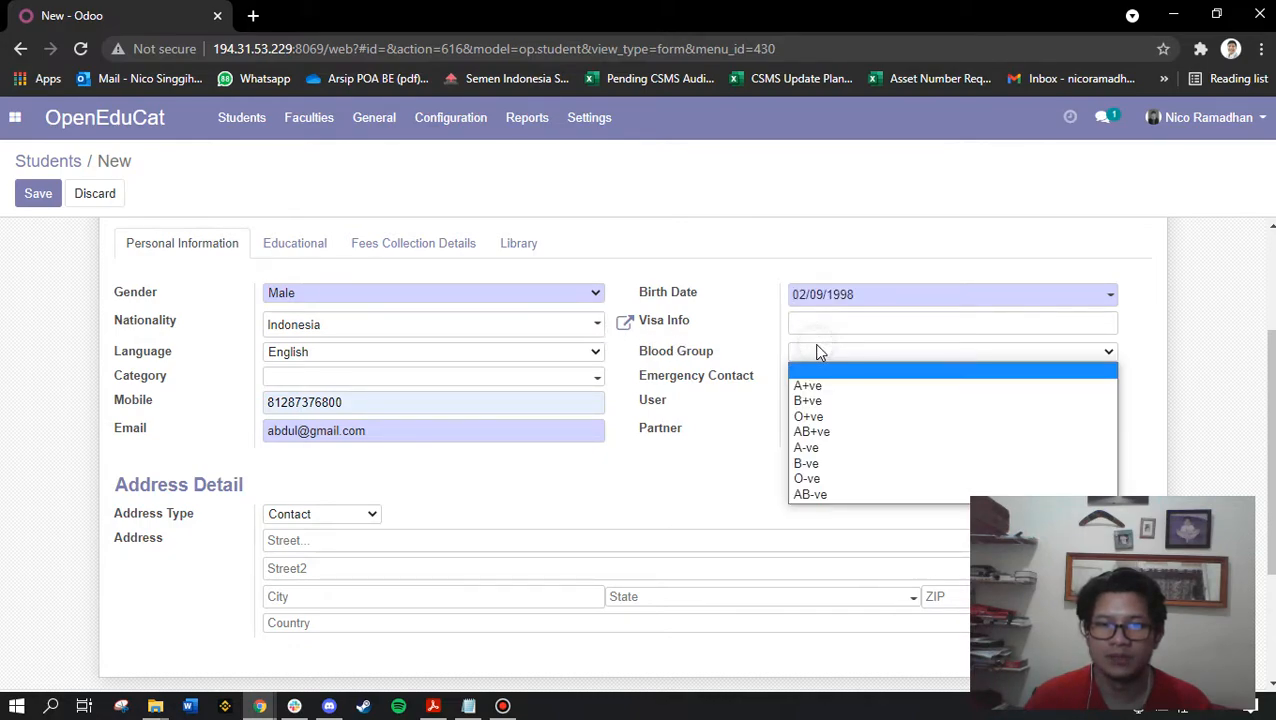
click(884, 404)
scroll(415, 372, up, 2)
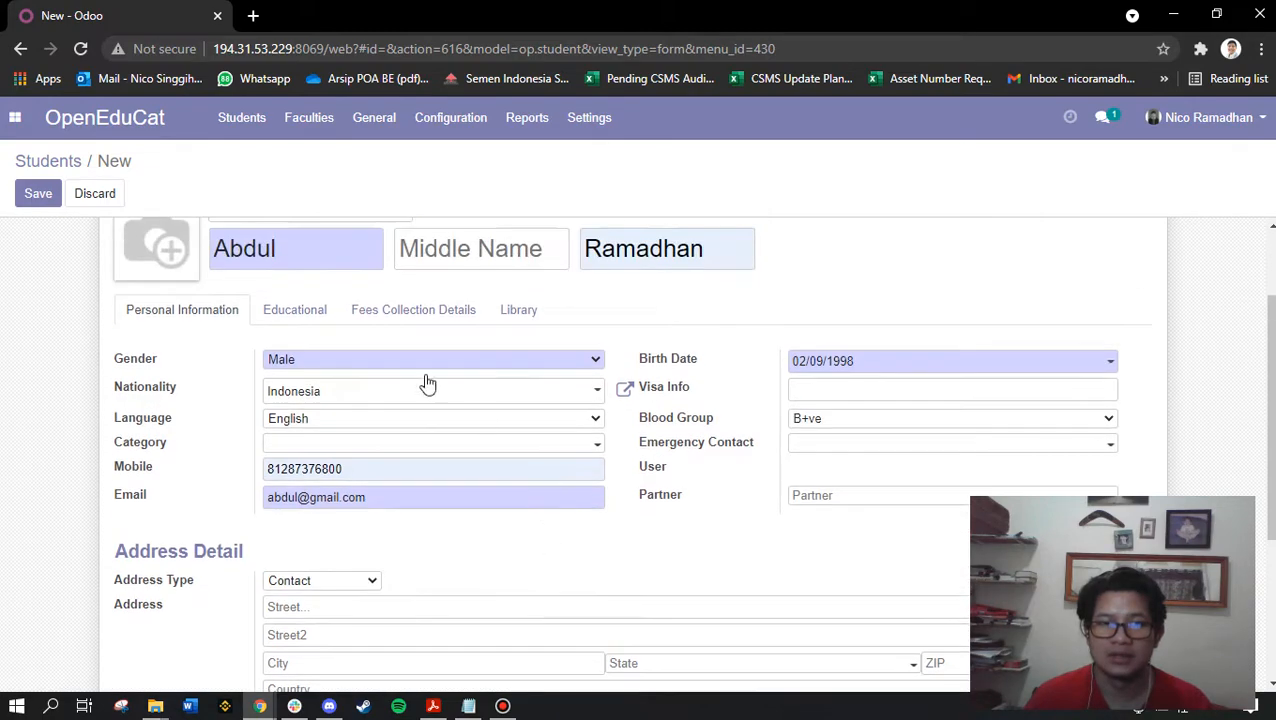
scroll(330, 390, down, 2)
click(817, 372)
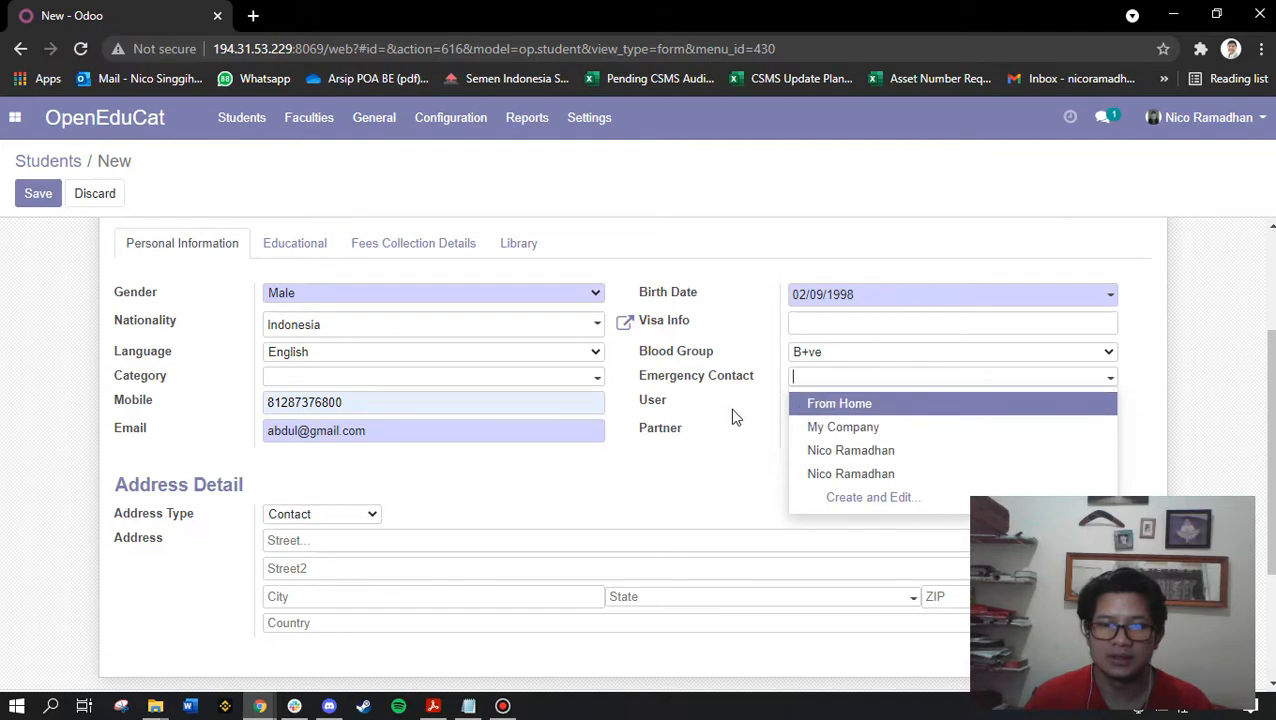
click(858, 450)
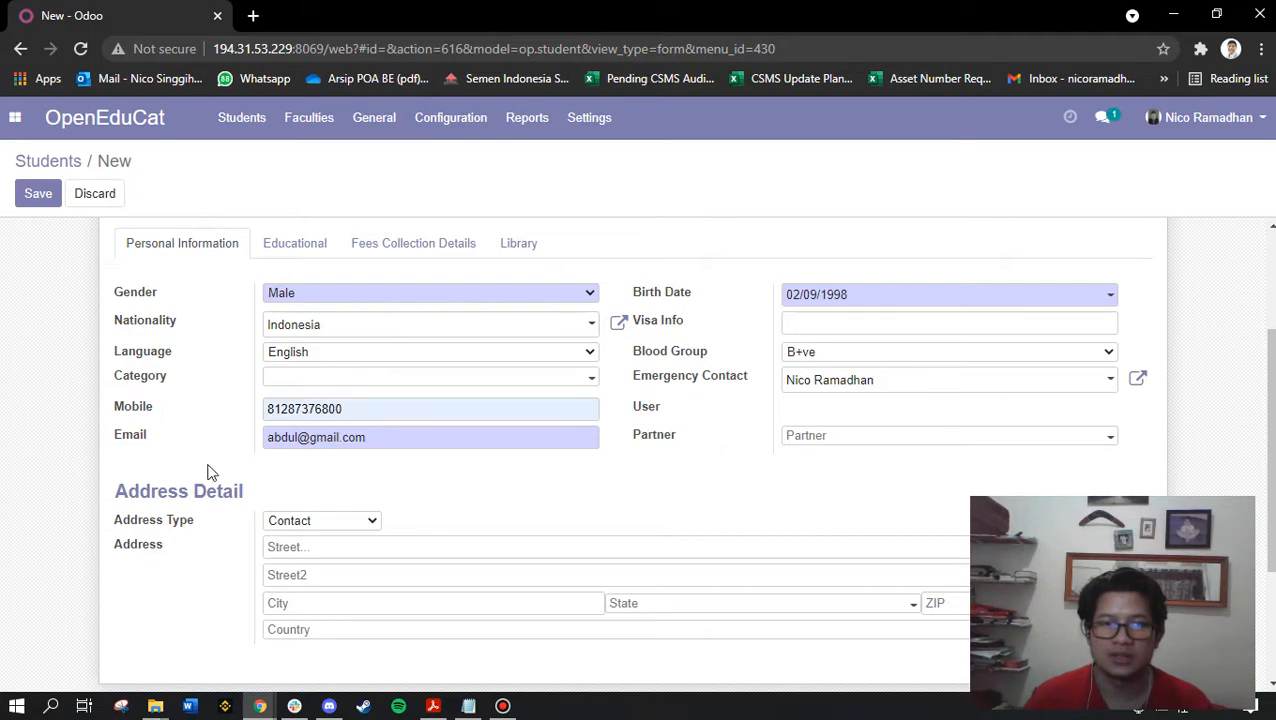
Enter a Contact-type address with street, city Bogor and country Indonesia
scroll(213, 330, down, 3)
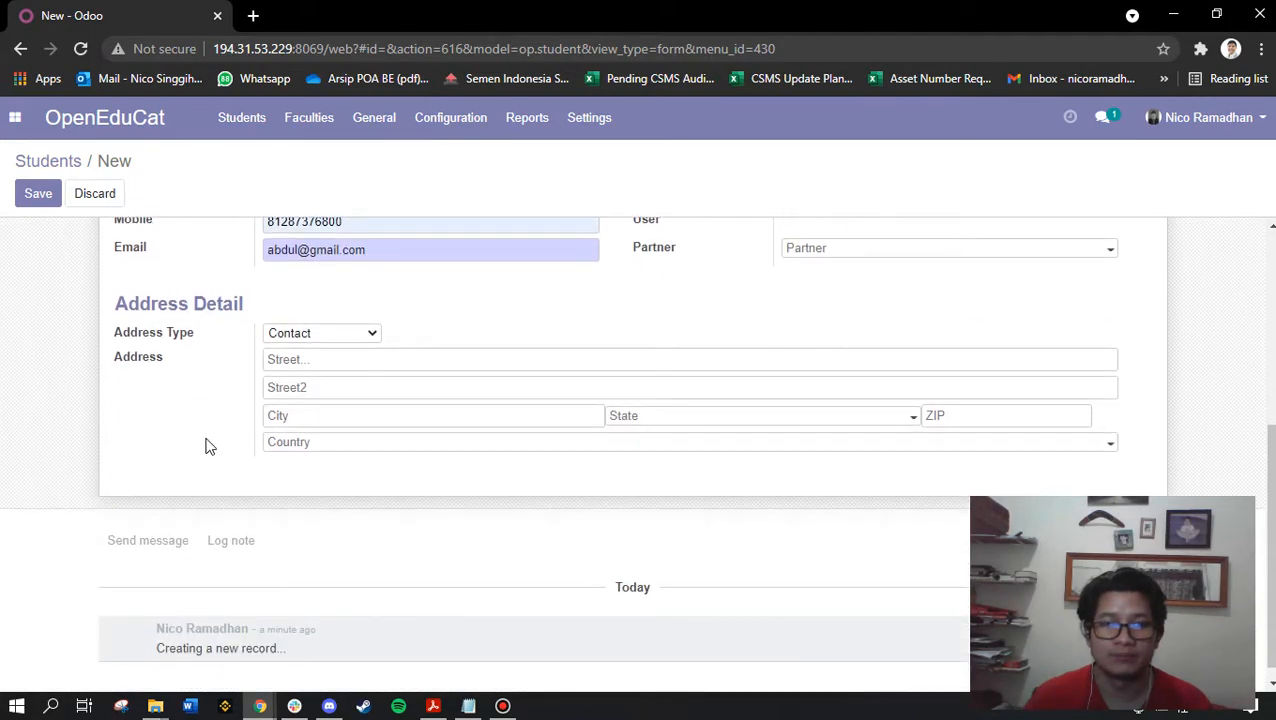
click(353, 336)
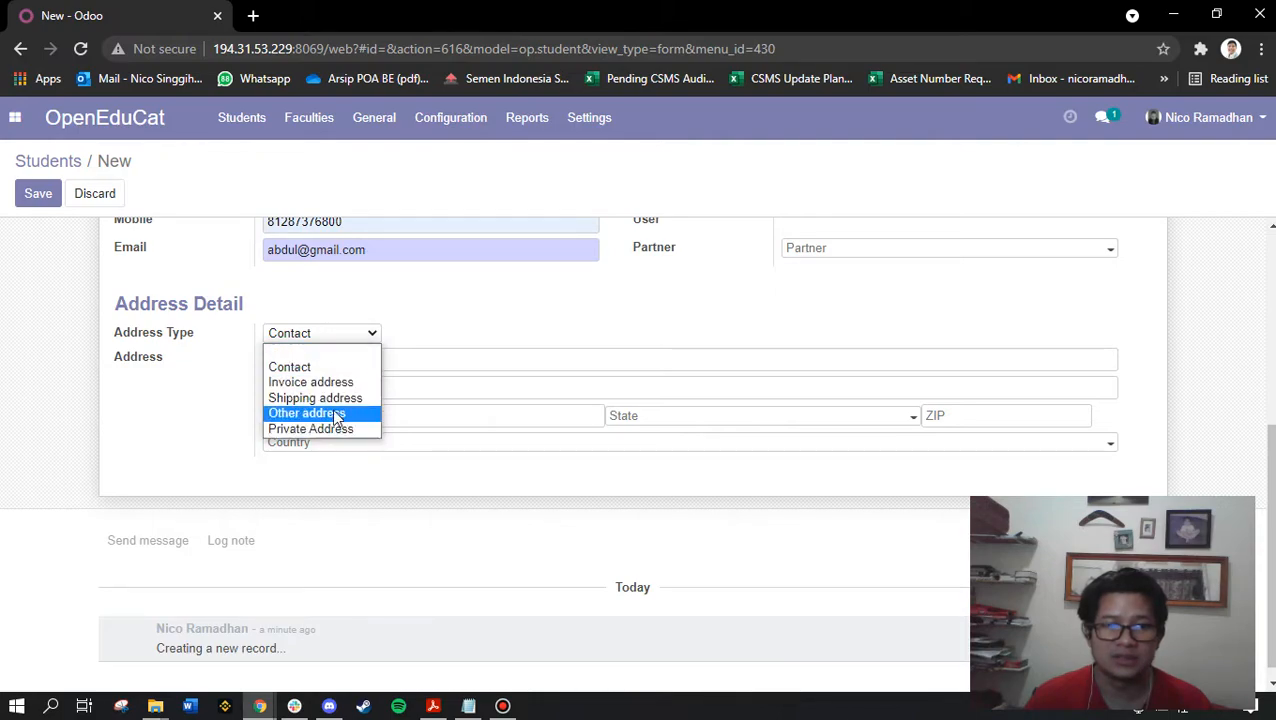
click(194, 404)
click(310, 360)
click(301, 394)
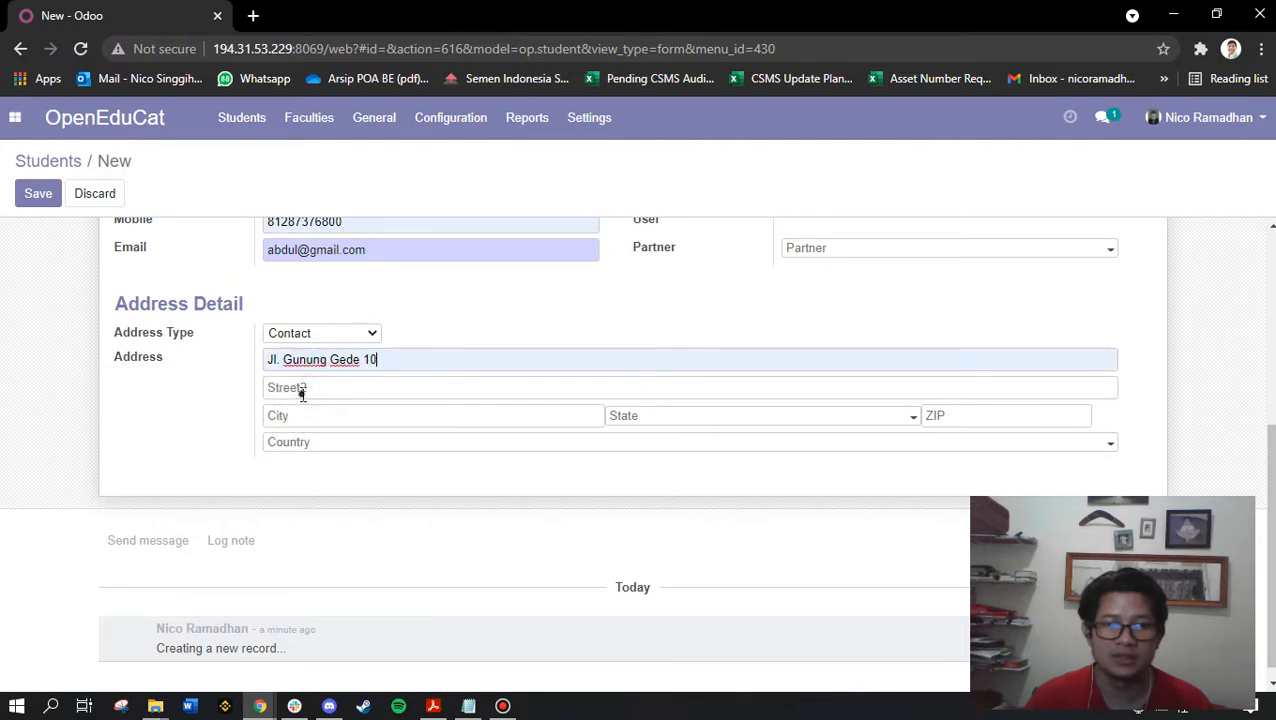
click(302, 416)
click(305, 464)
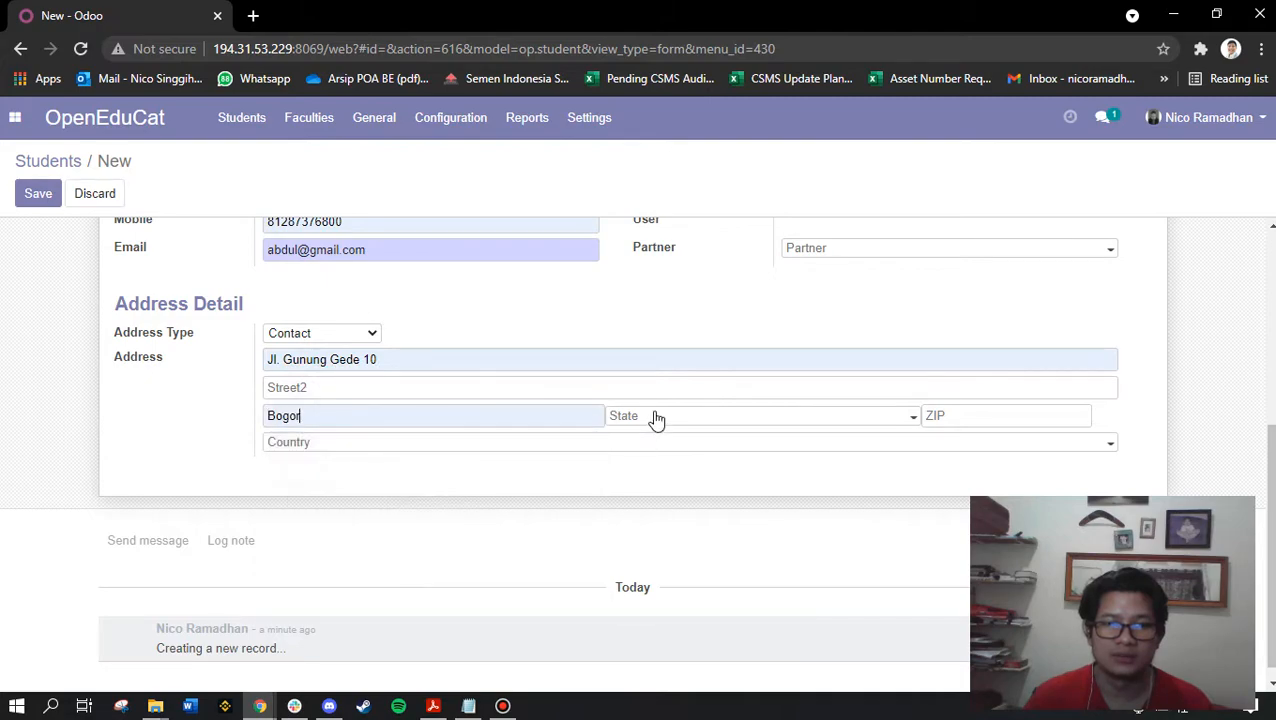
click(487, 446)
text(Indonesia)
click(444, 470)
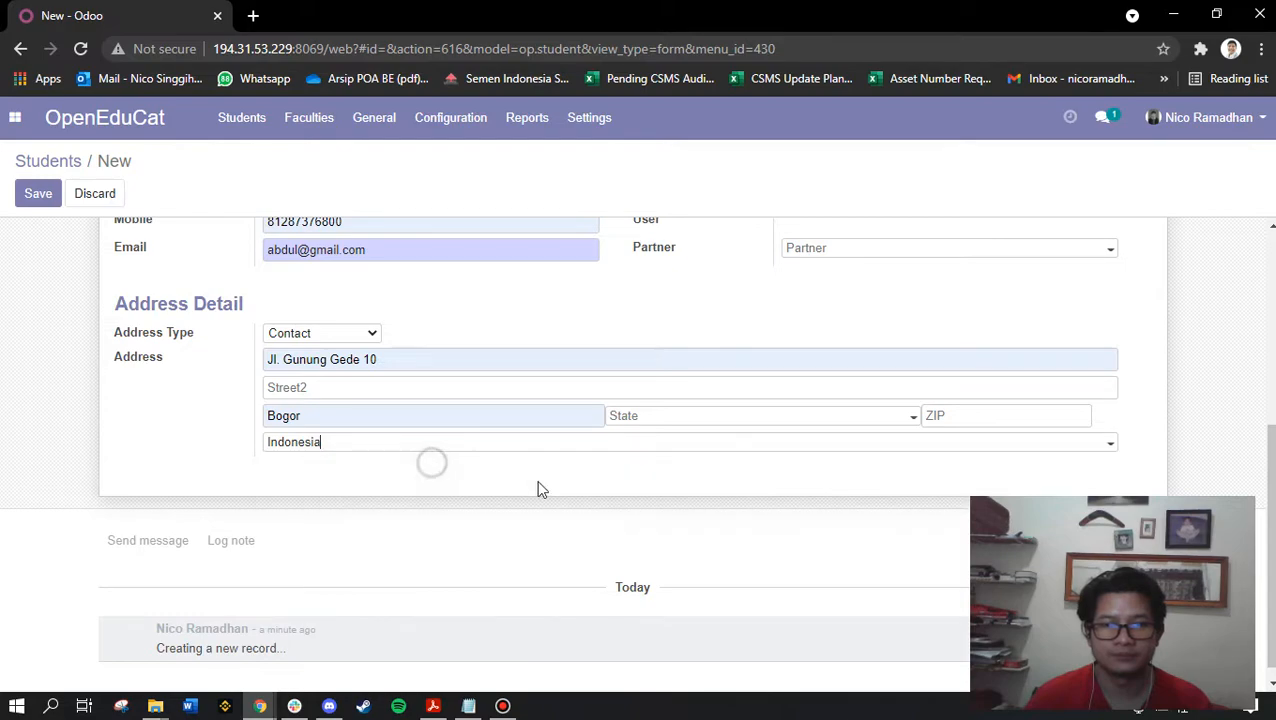
Enter ZIP code 16 and save the student record
click(960, 414)
text(16930)
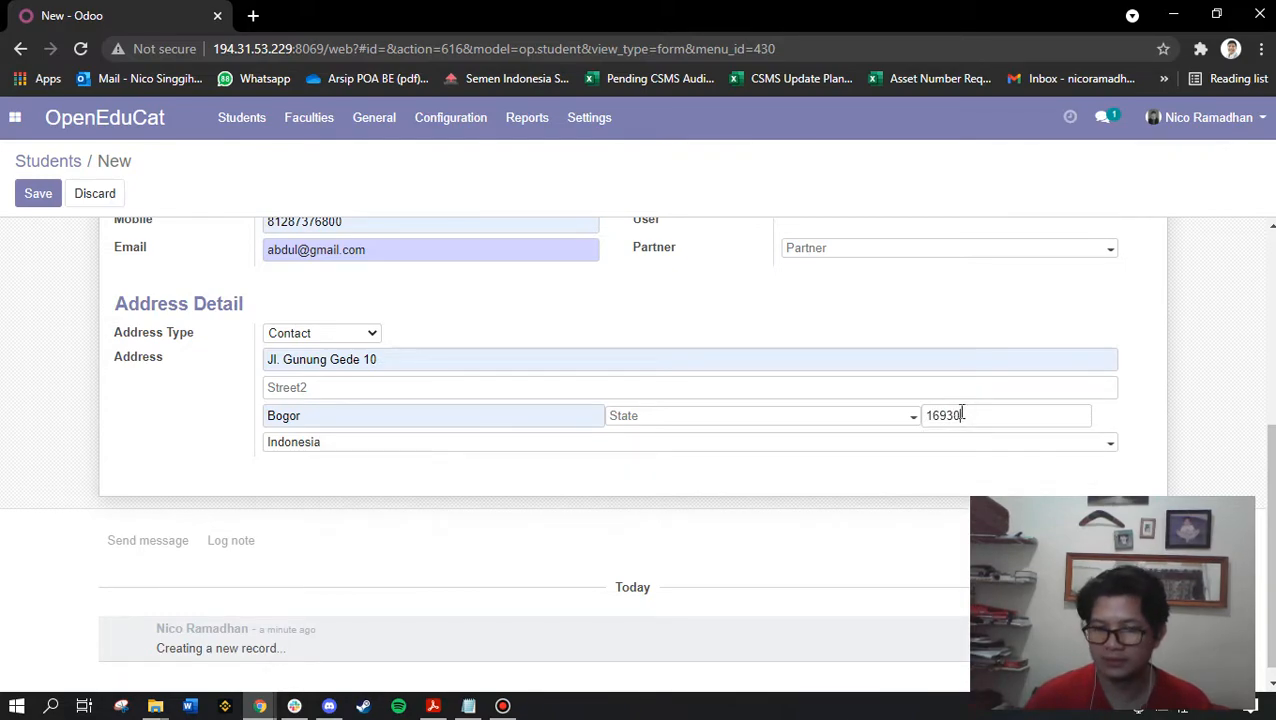
scroll(380, 545, up, 4)
click(40, 193)
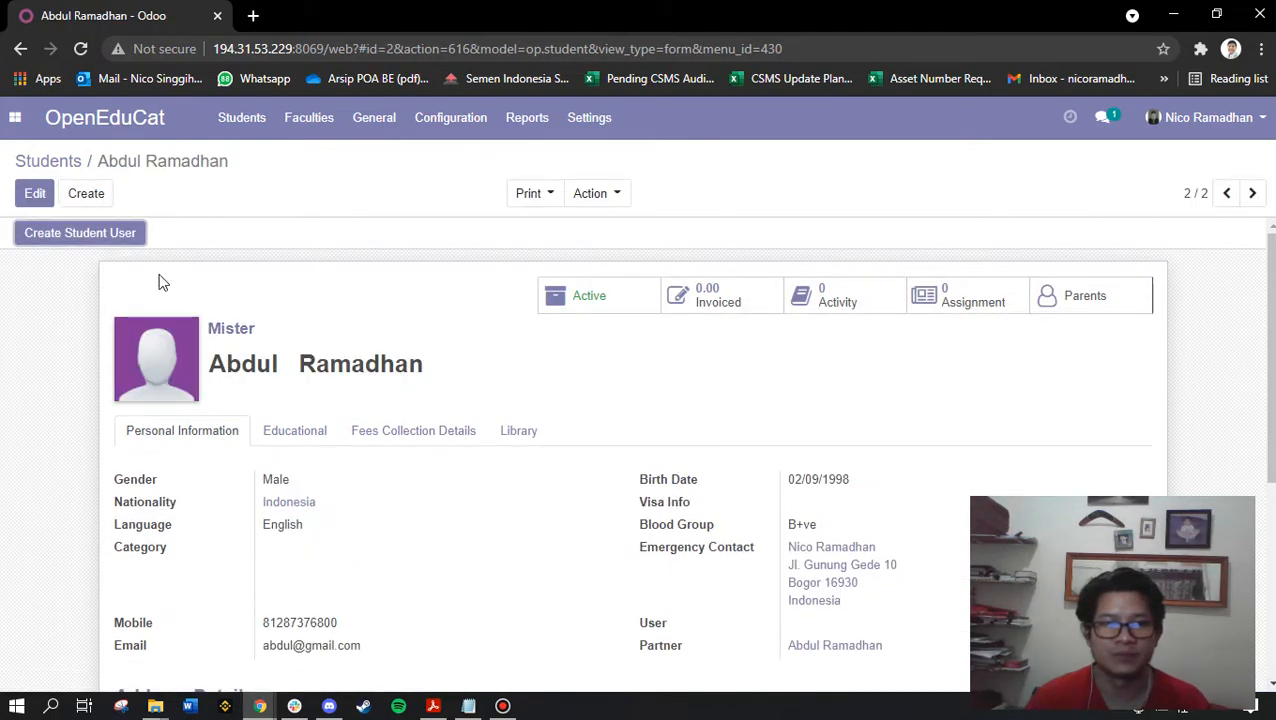
Return to the Students list and mark 'Create Course' as the next Notepad task
click(45, 163)
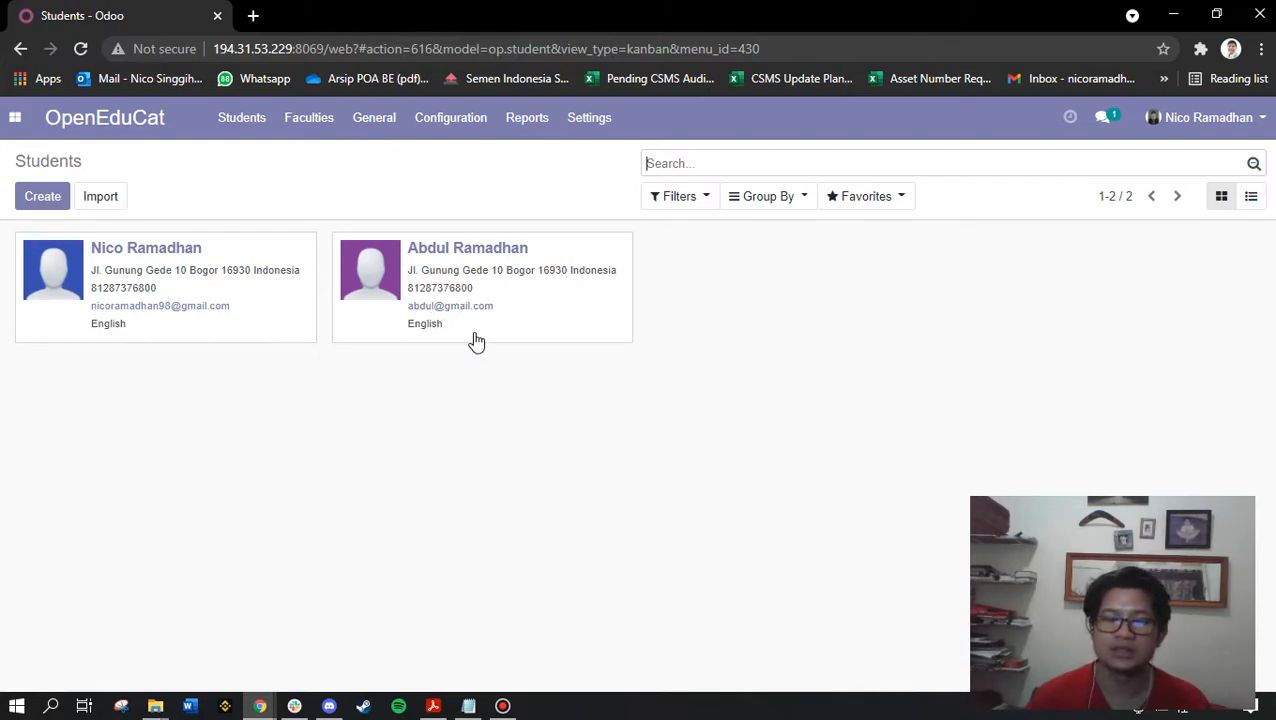
click(468, 706)
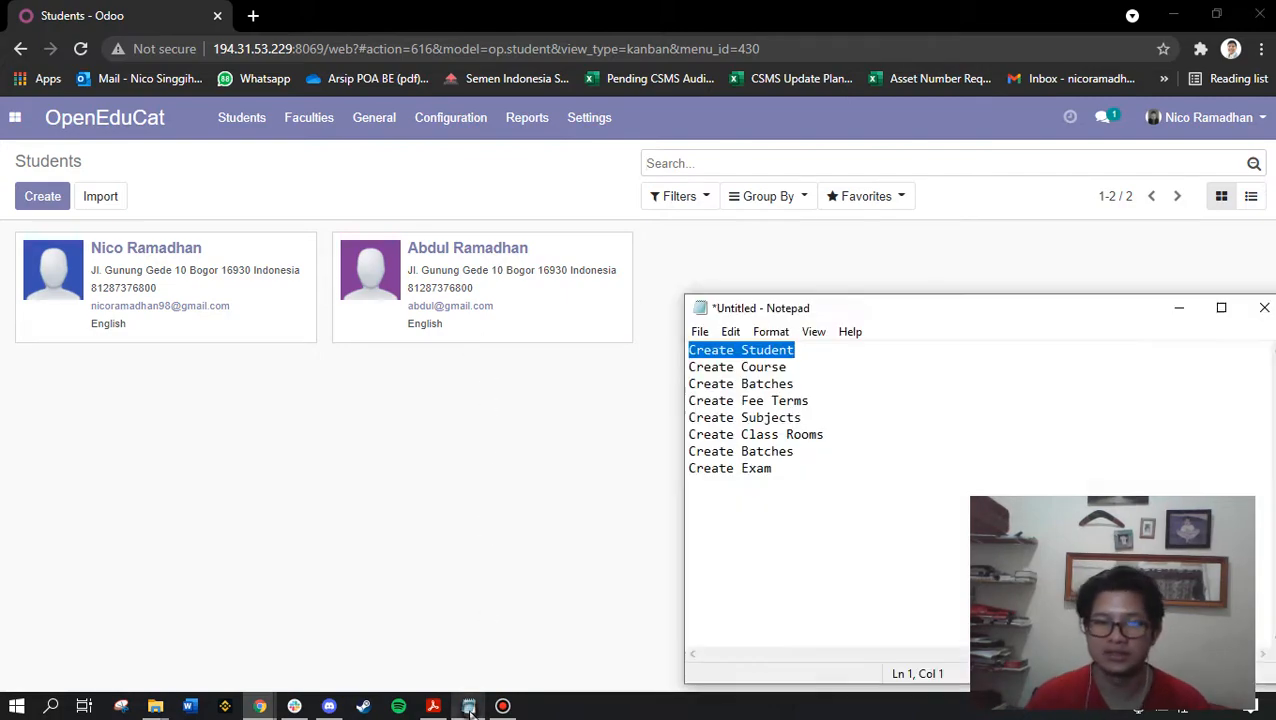
click(843, 434)
drag(792, 367, 687, 368)
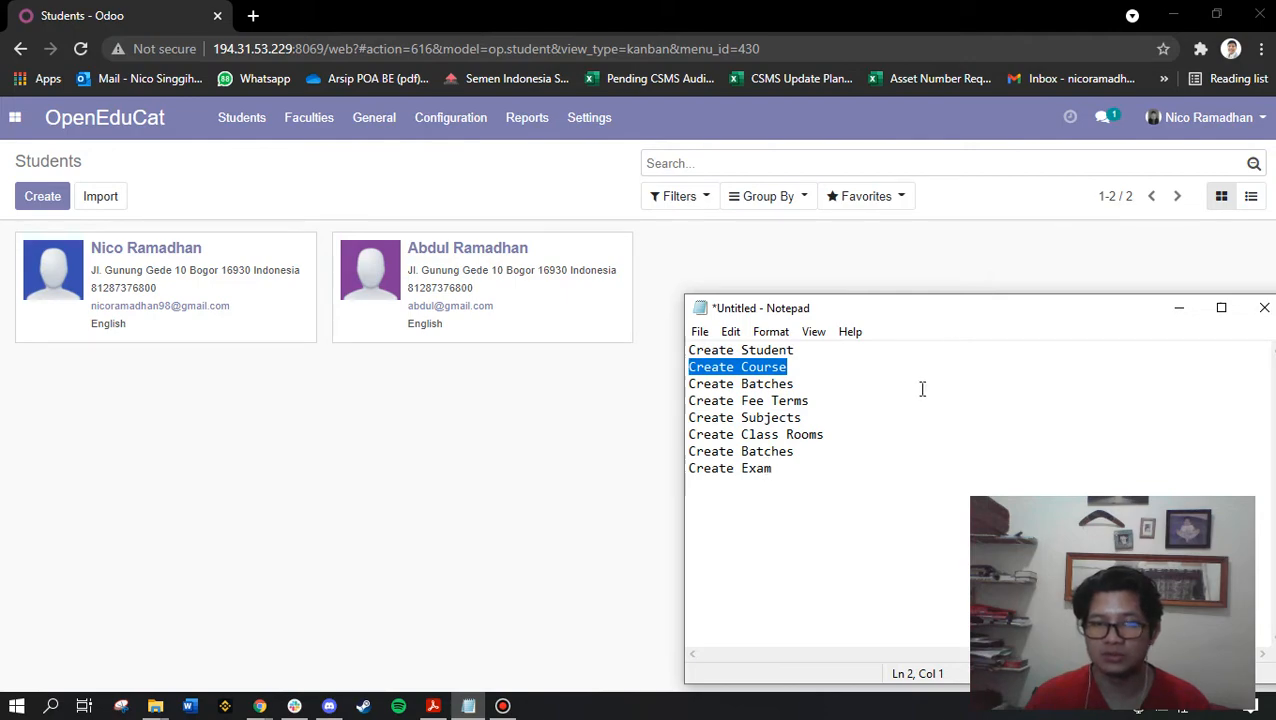
click(456, 131)
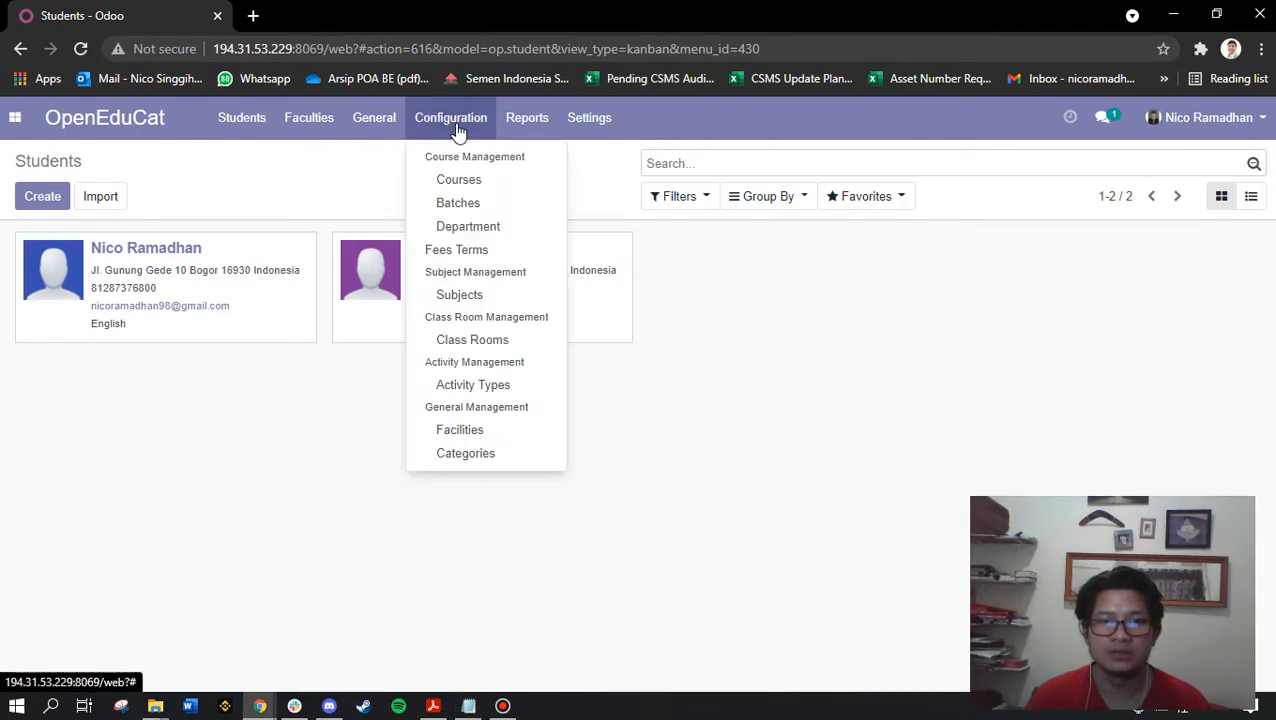
Under Configuration > Courses, create course 'Planning' with GPA evaluation type
click(489, 181)
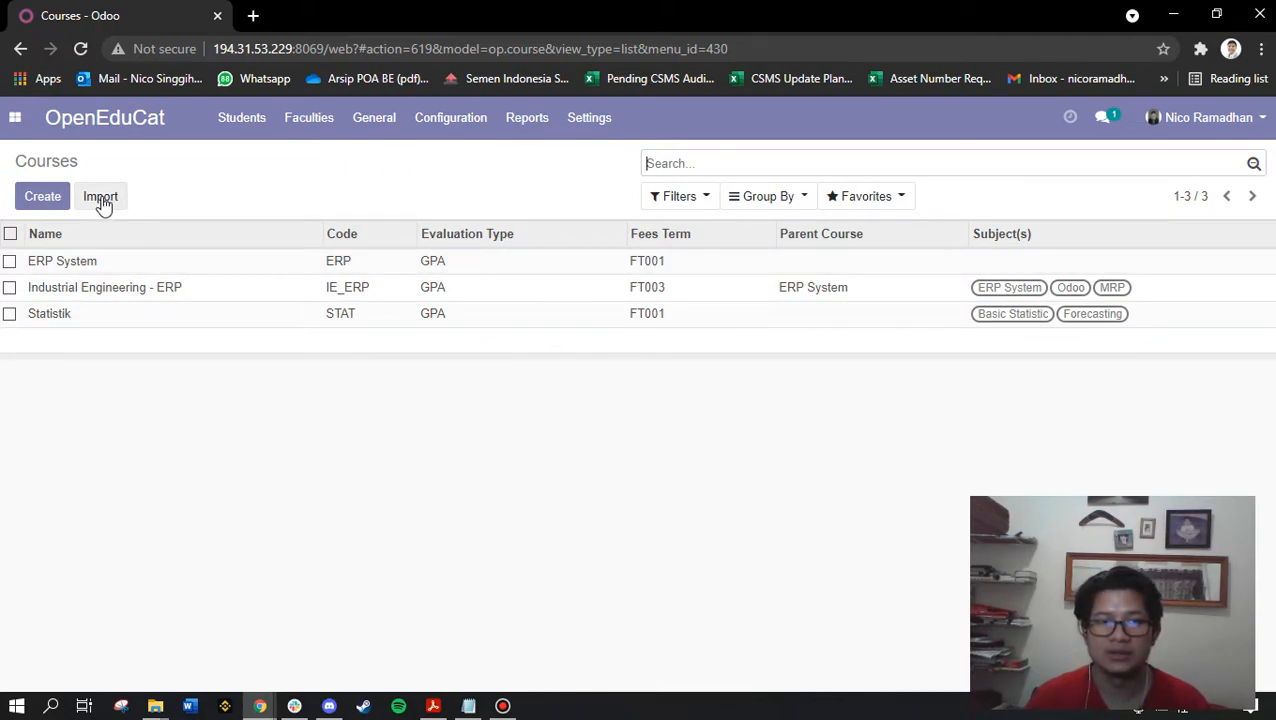
click(52, 202)
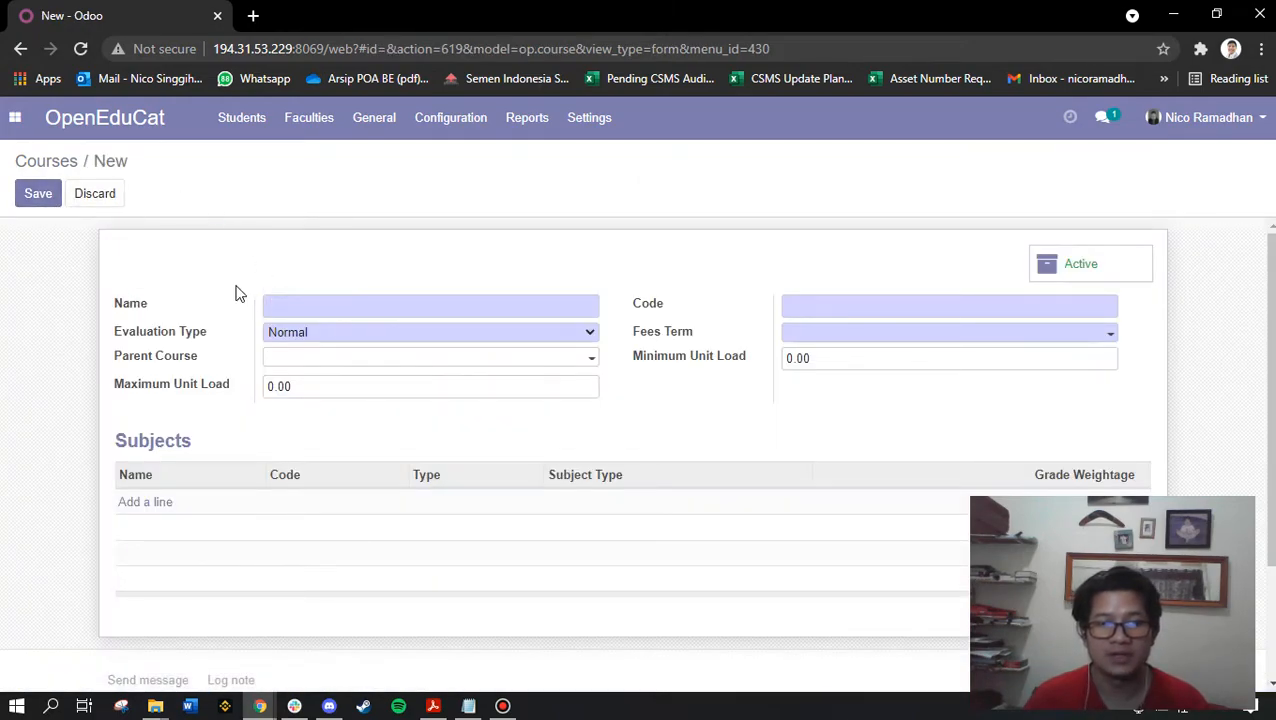
click(327, 305)
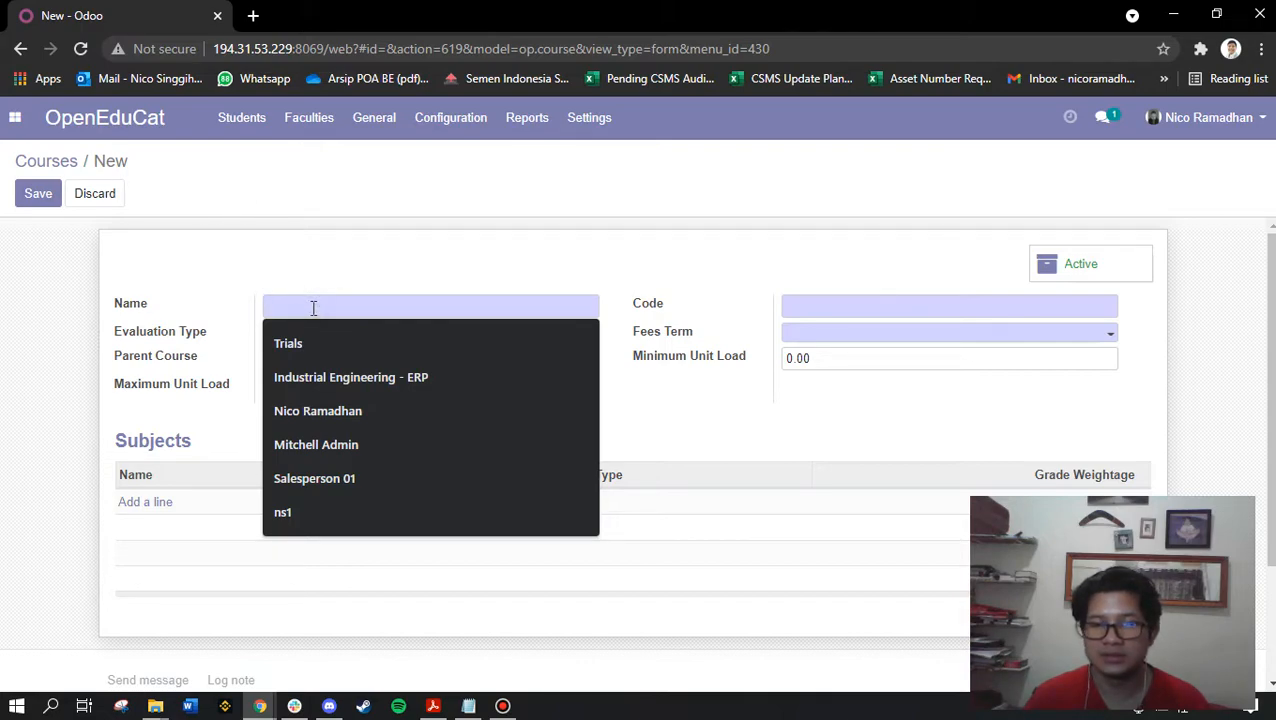
text(Planning)
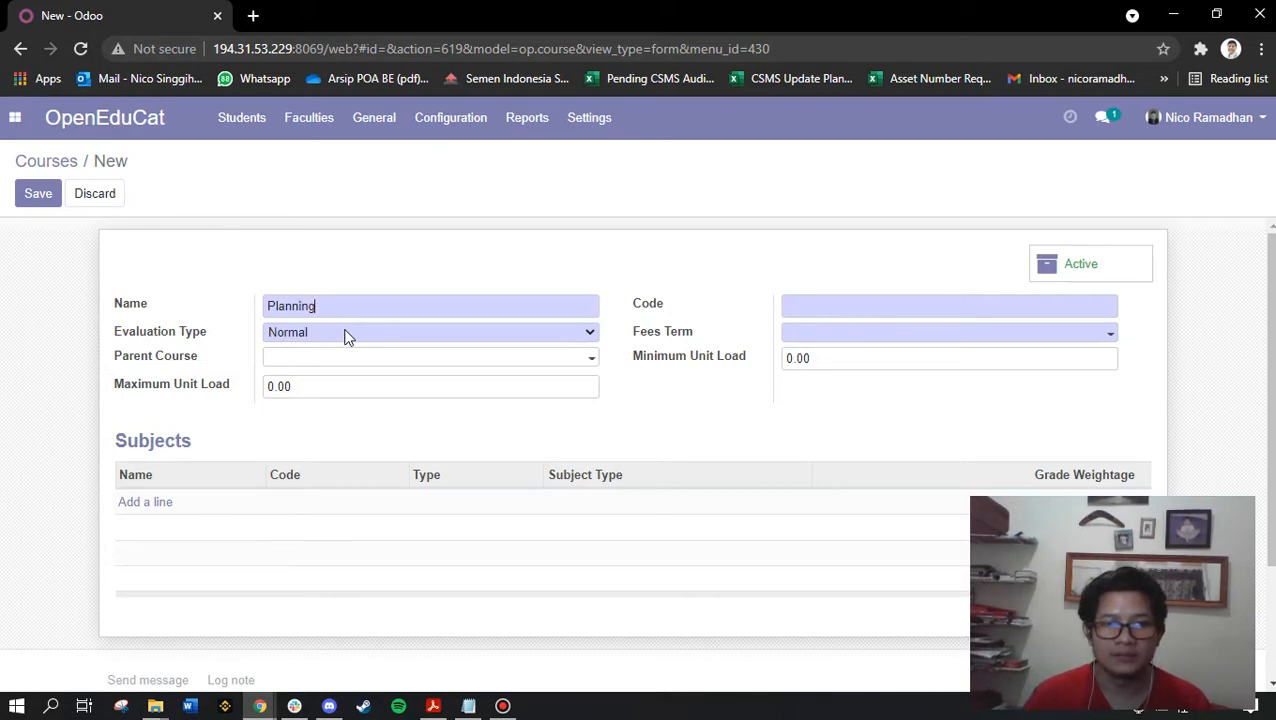
click(345, 333)
click(323, 366)
click(312, 360)
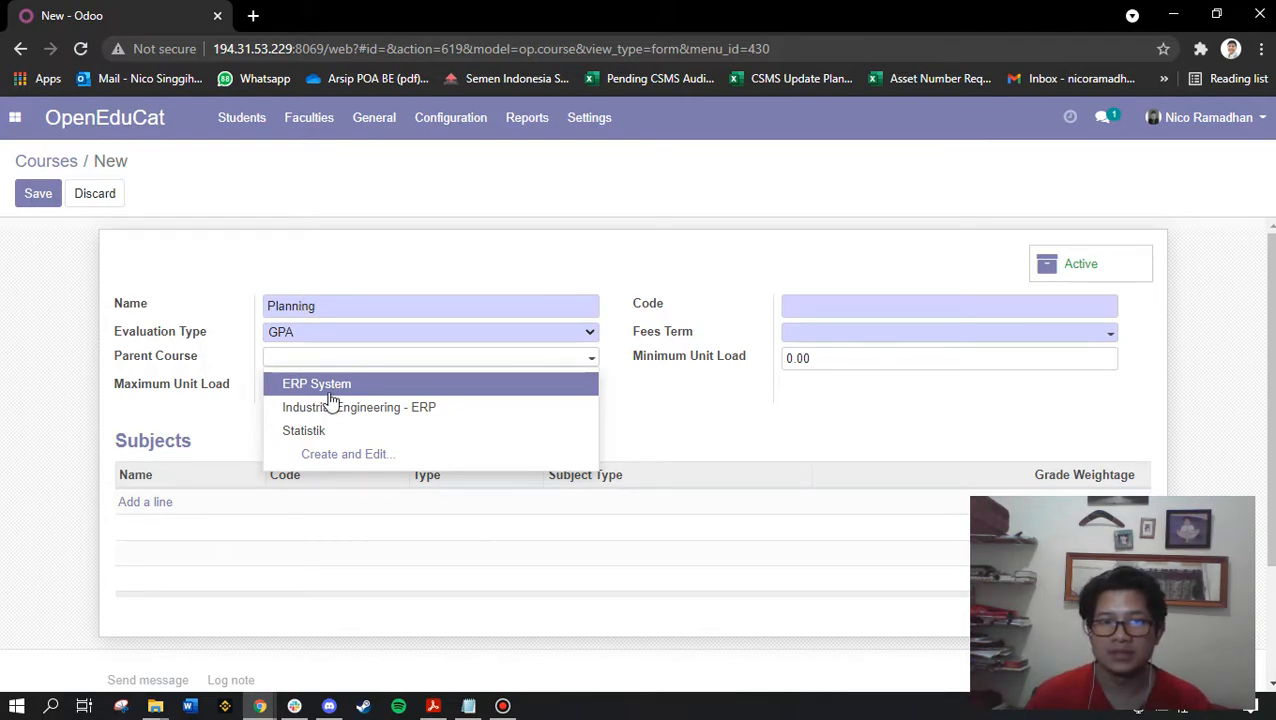
Create parent course MRP with GPA evaluation and no parent of its own
click(340, 458)
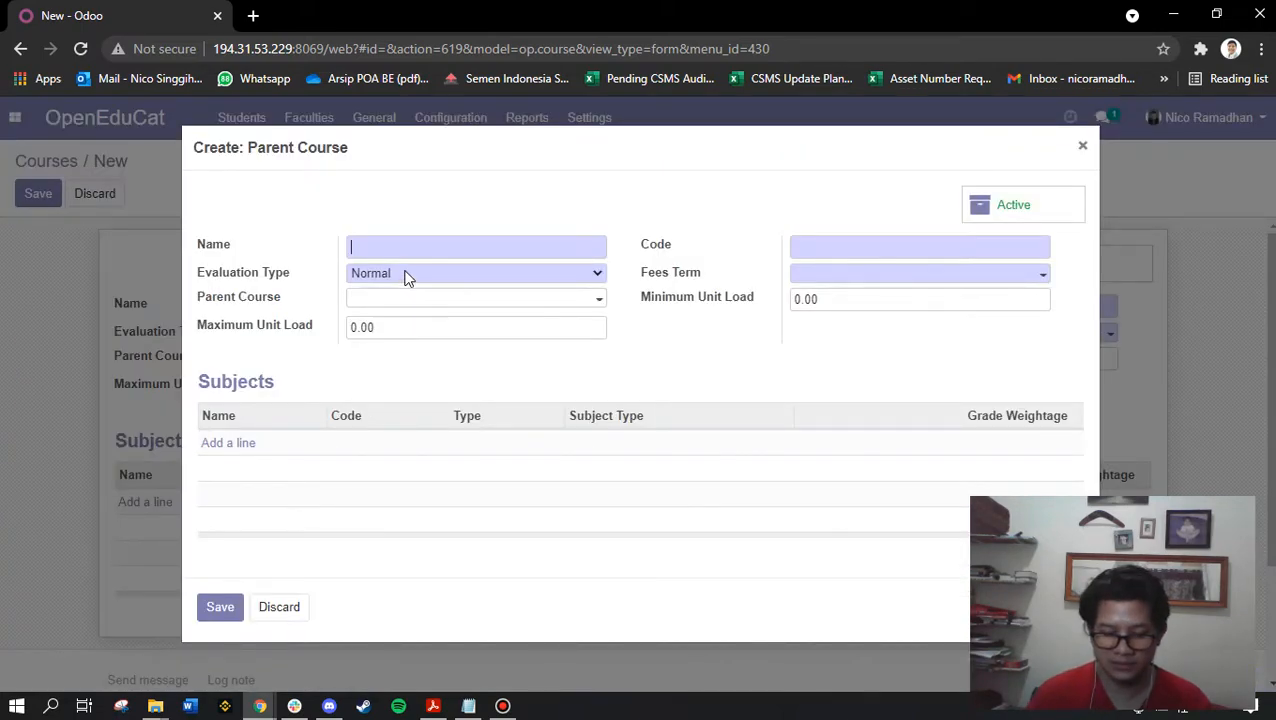
text(MRP)
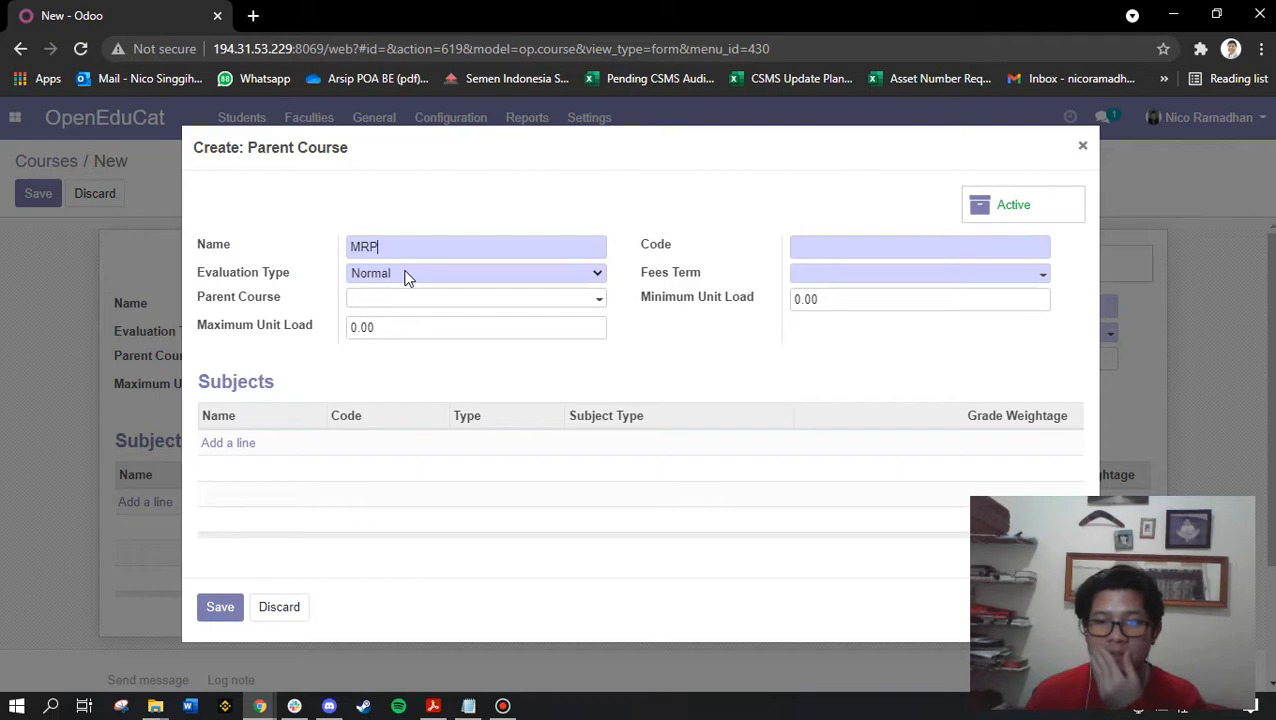
click(405, 277)
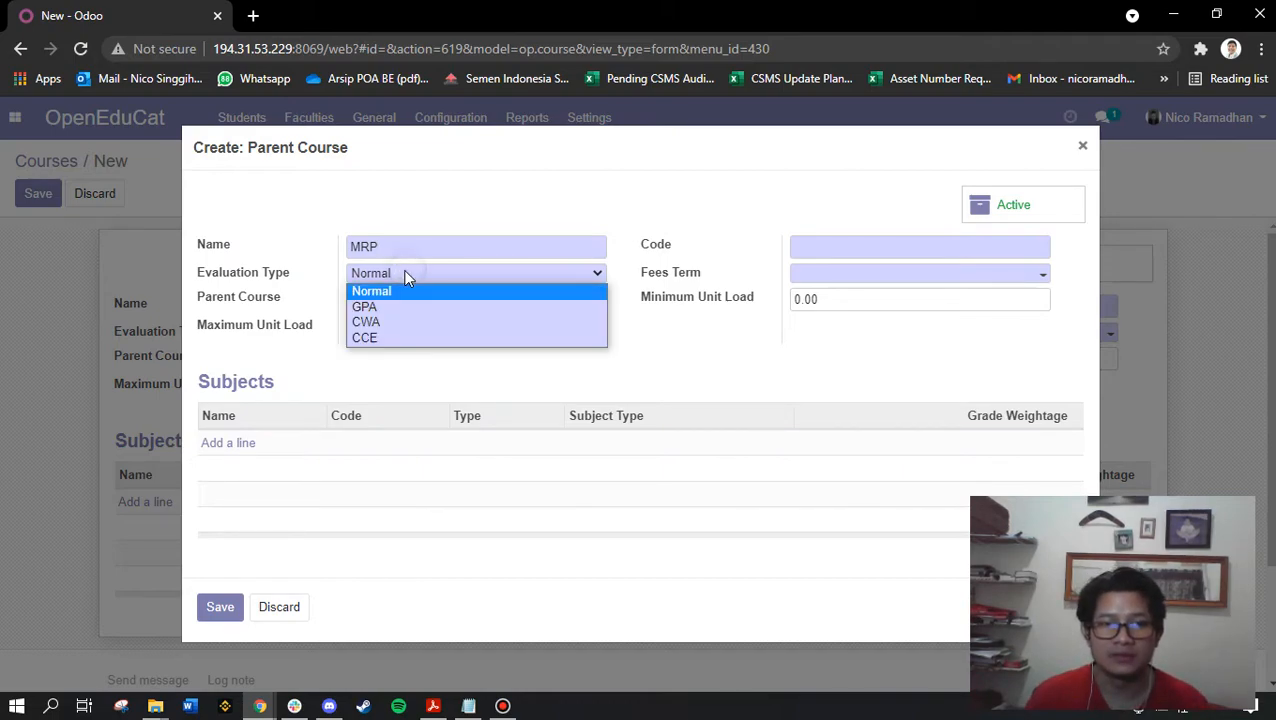
click(403, 307)
click(399, 302)
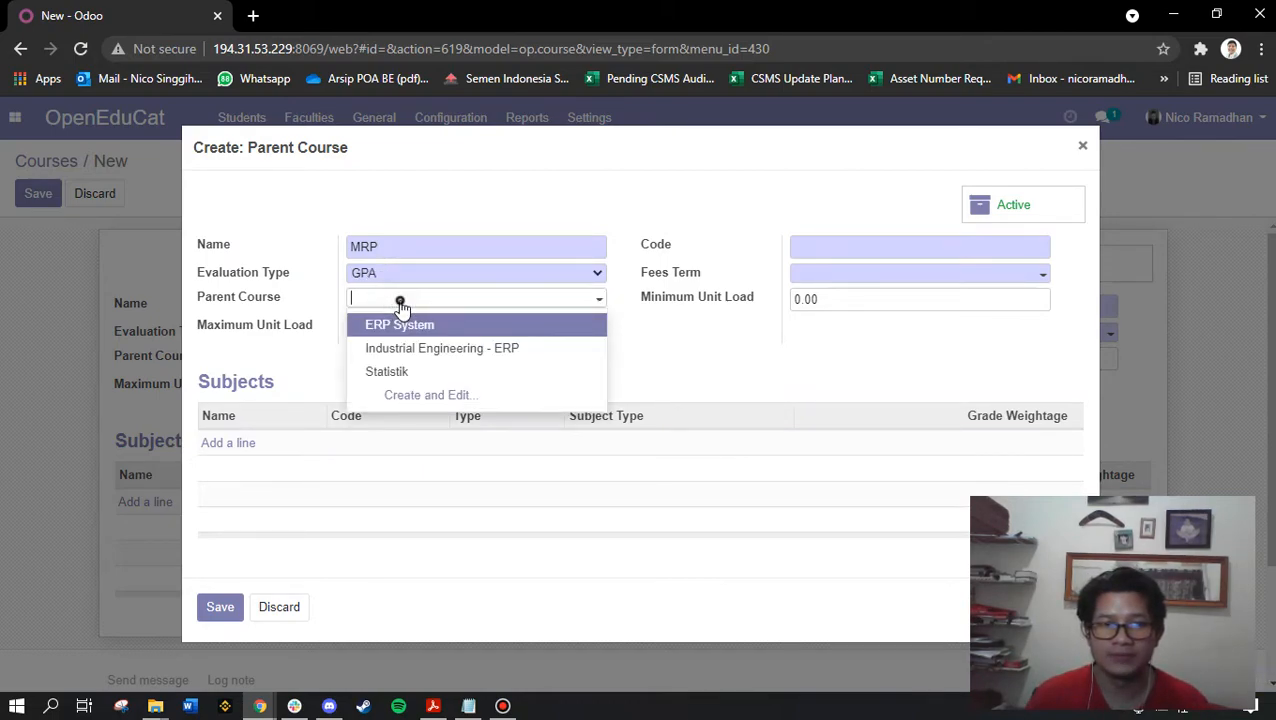
click(400, 302)
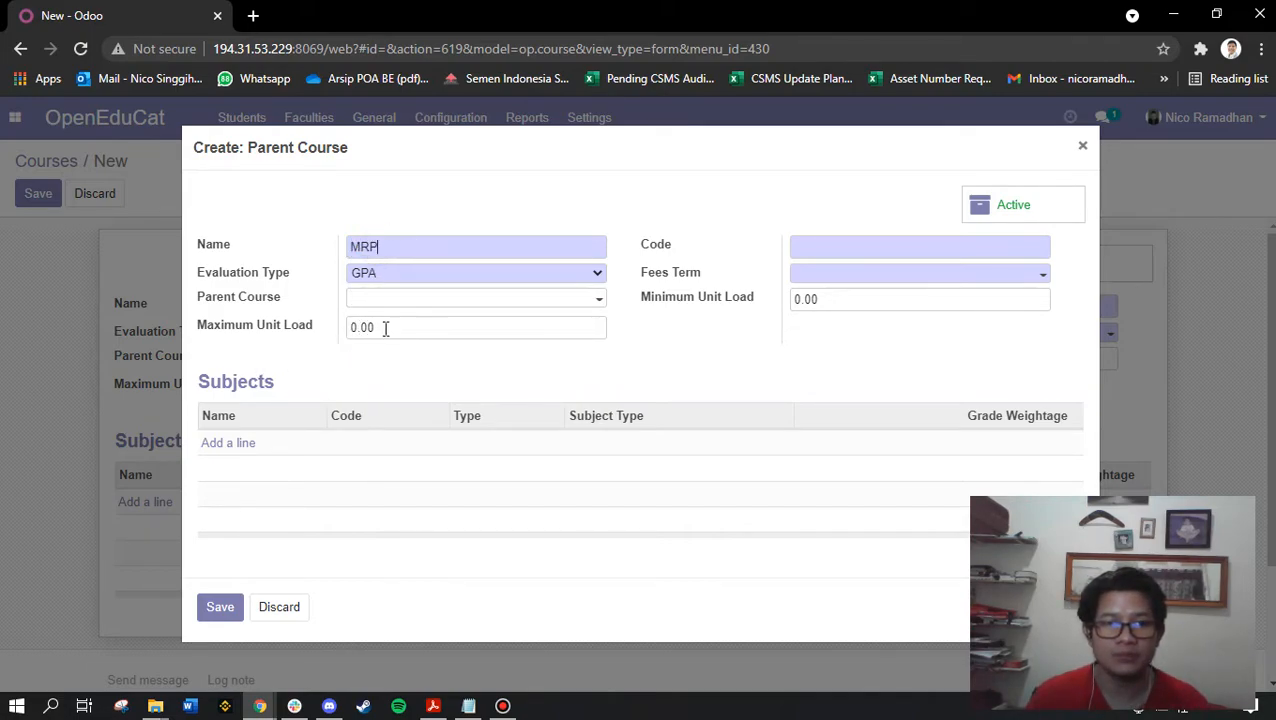
Give MRP a maximum unit load of 4.00 and code MRP_PAR
drag(384, 327, 290, 331)
text(4.00)
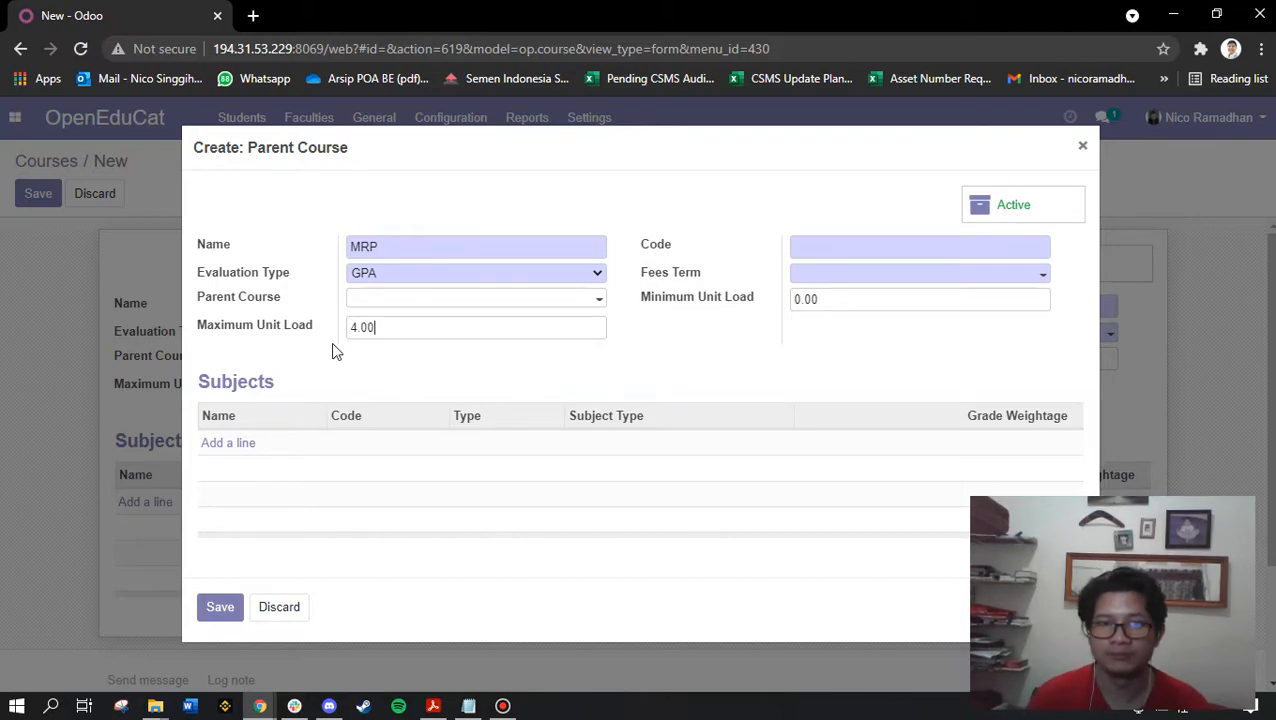
click(830, 244)
text(M)
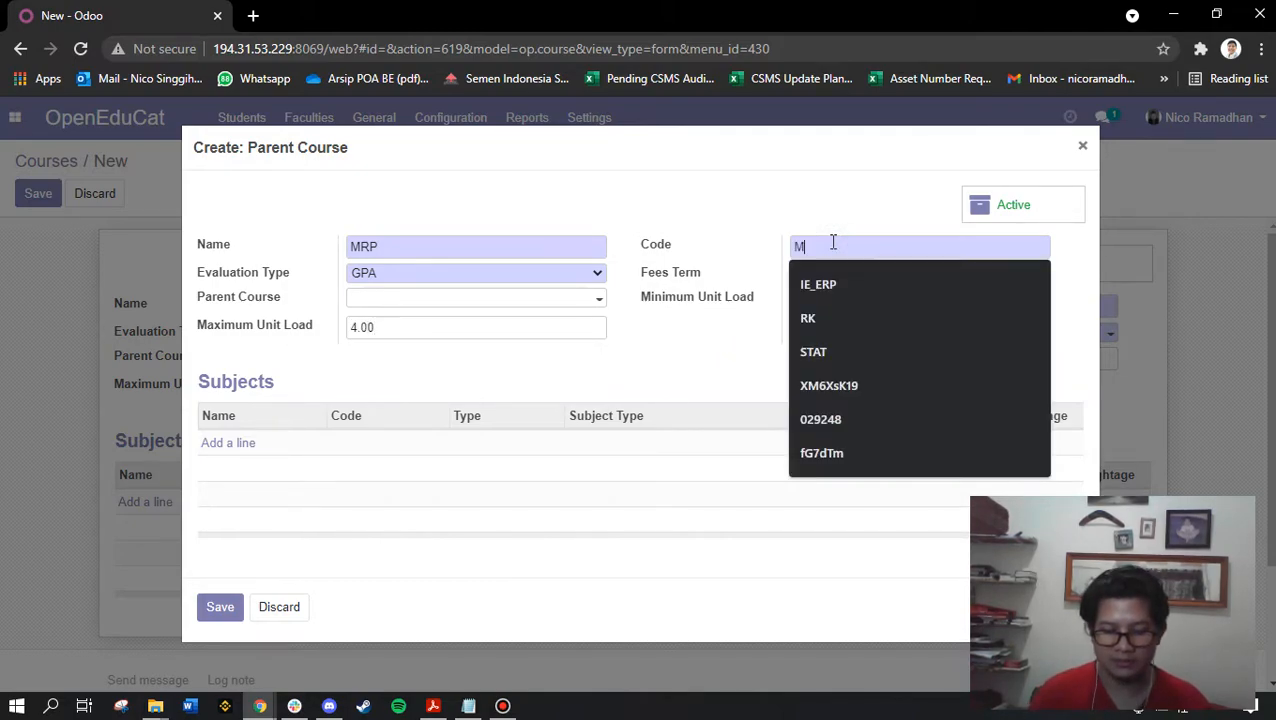
text(RP_PAR)
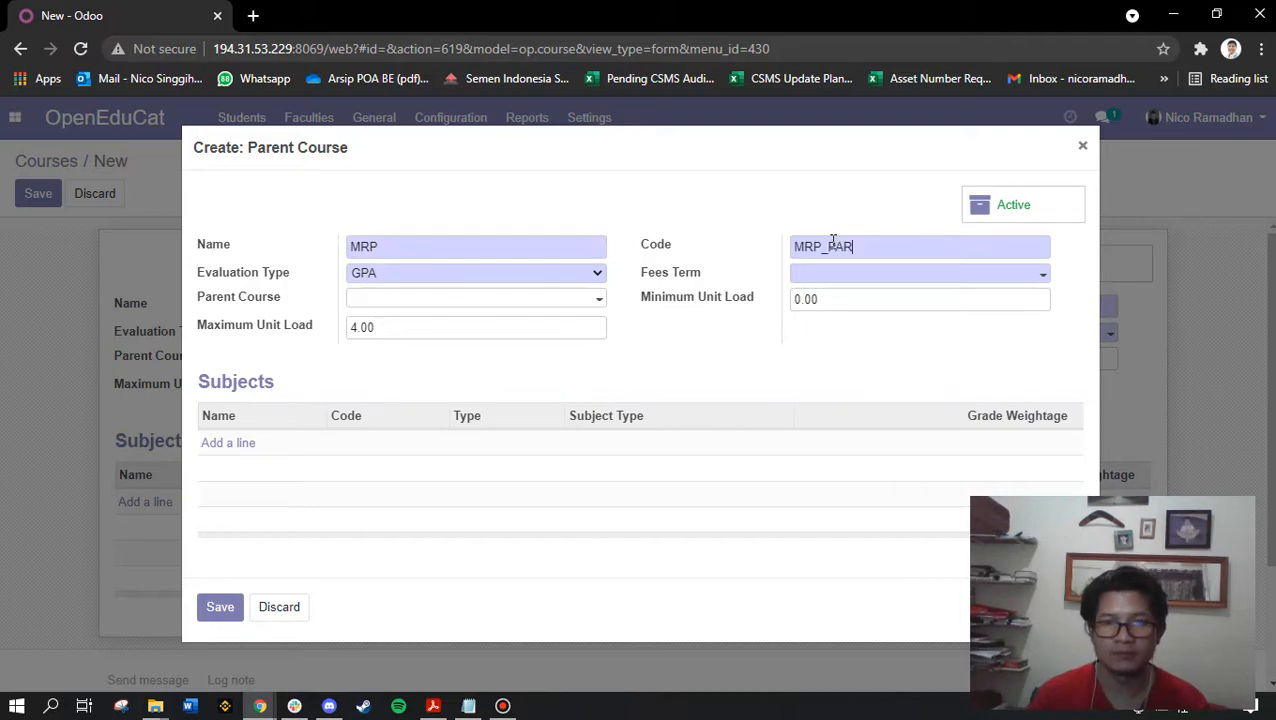
click(840, 273)
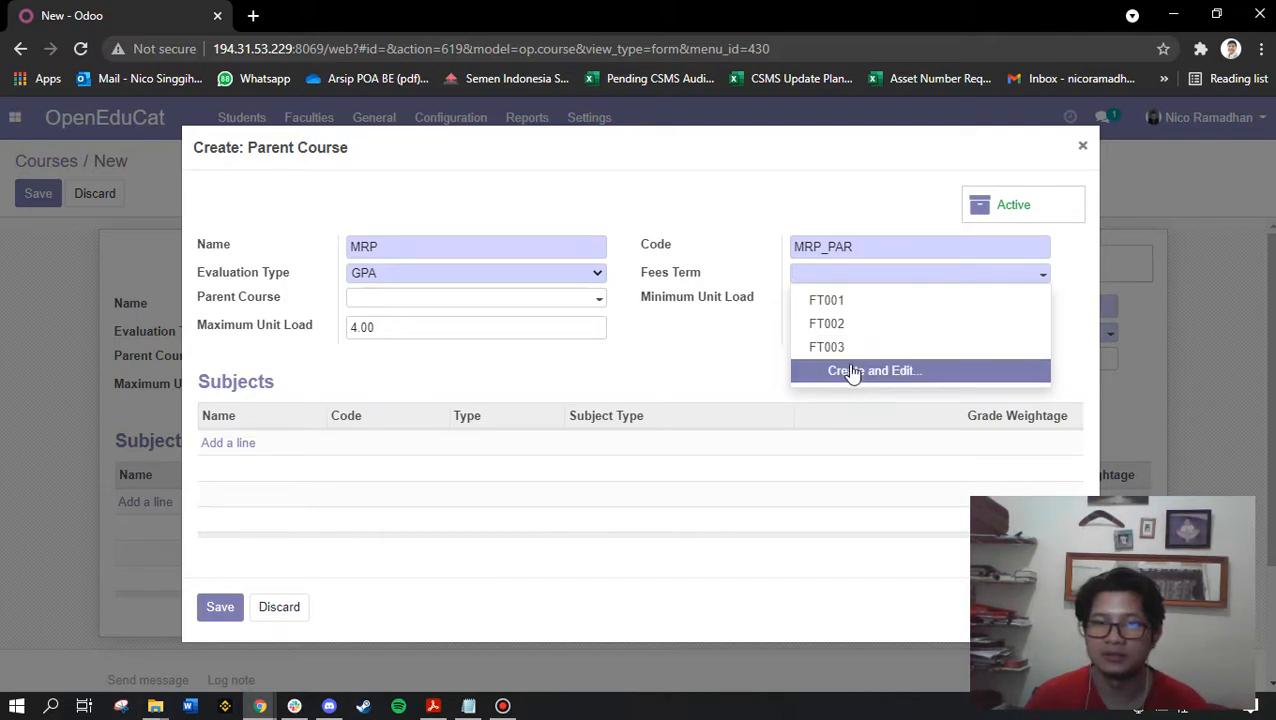
click(893, 371)
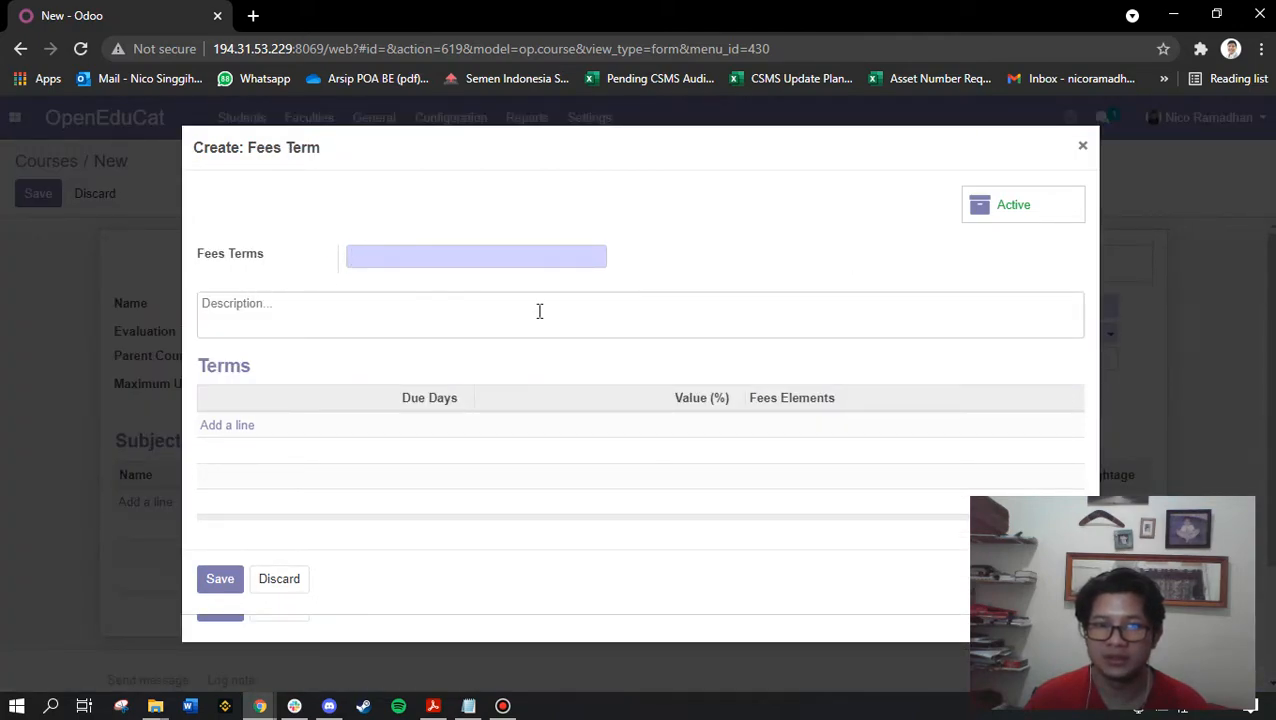
Name the fee term FT004, describe it '50% 1st Month 50% 2nd Month' and add a term line
click(383, 253)
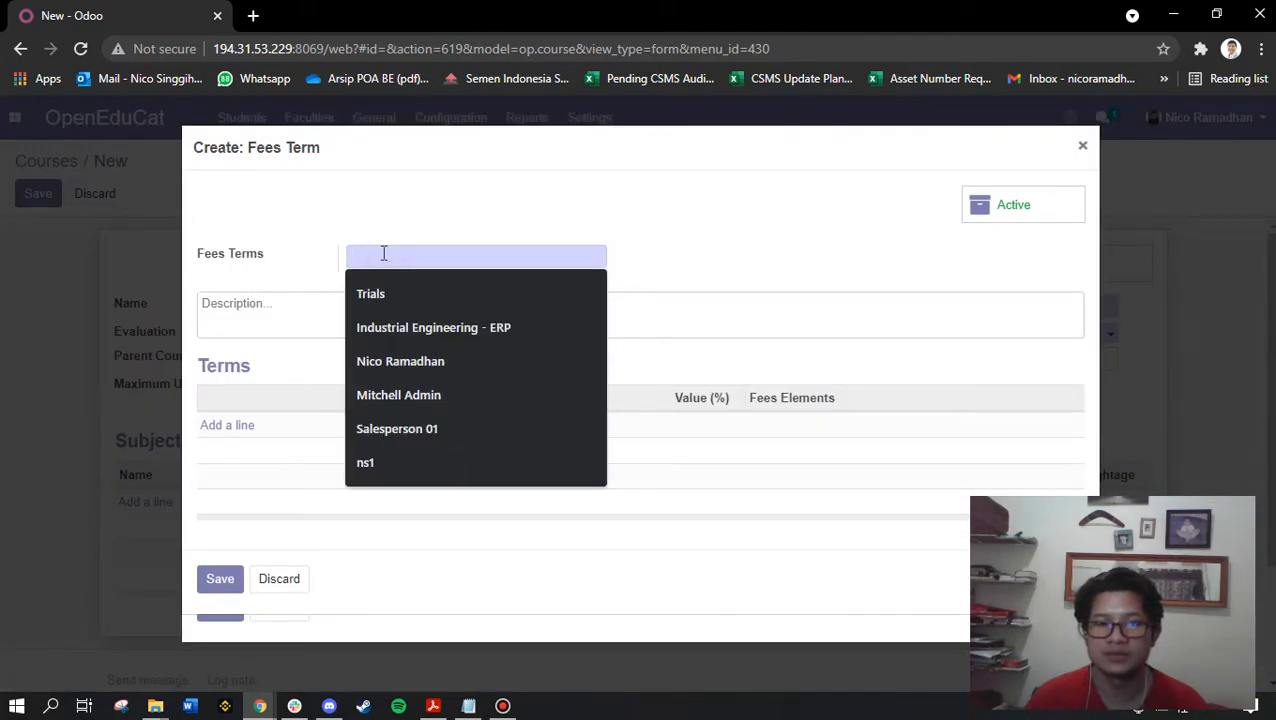
text(FT004)
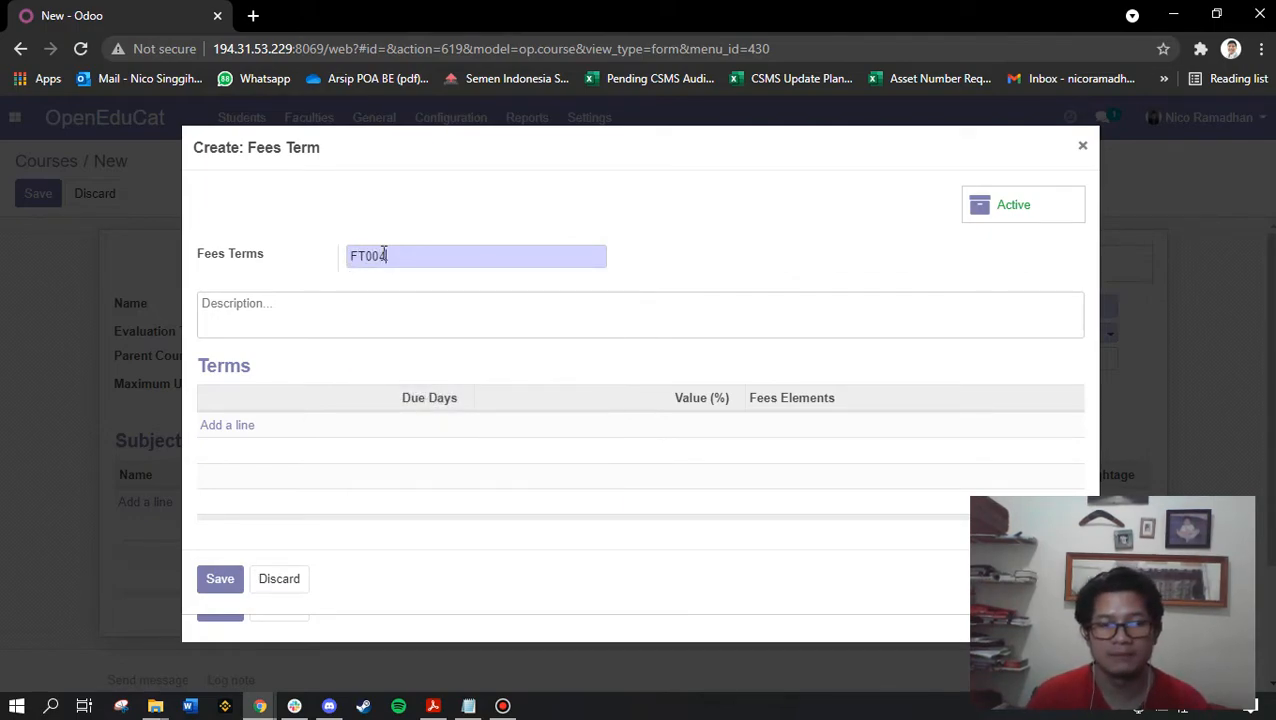
click(331, 311)
text(10)
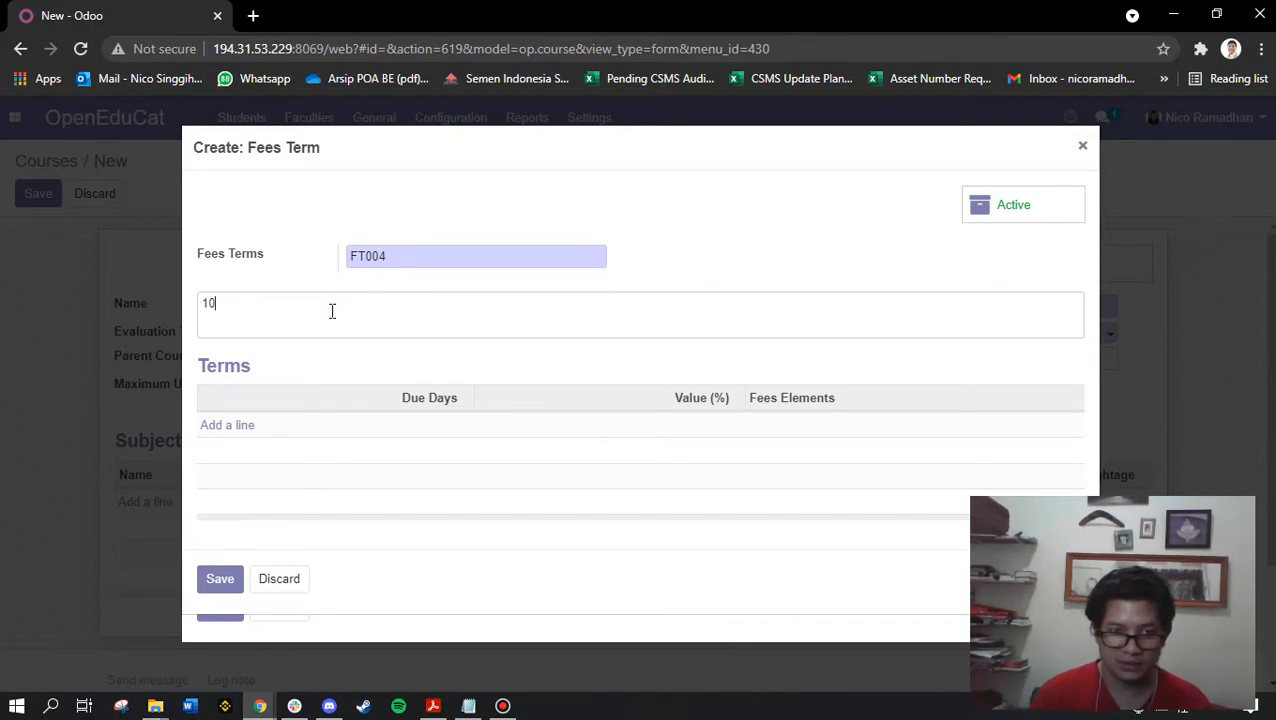
key(BackSpace)
text(50% 1 Month)
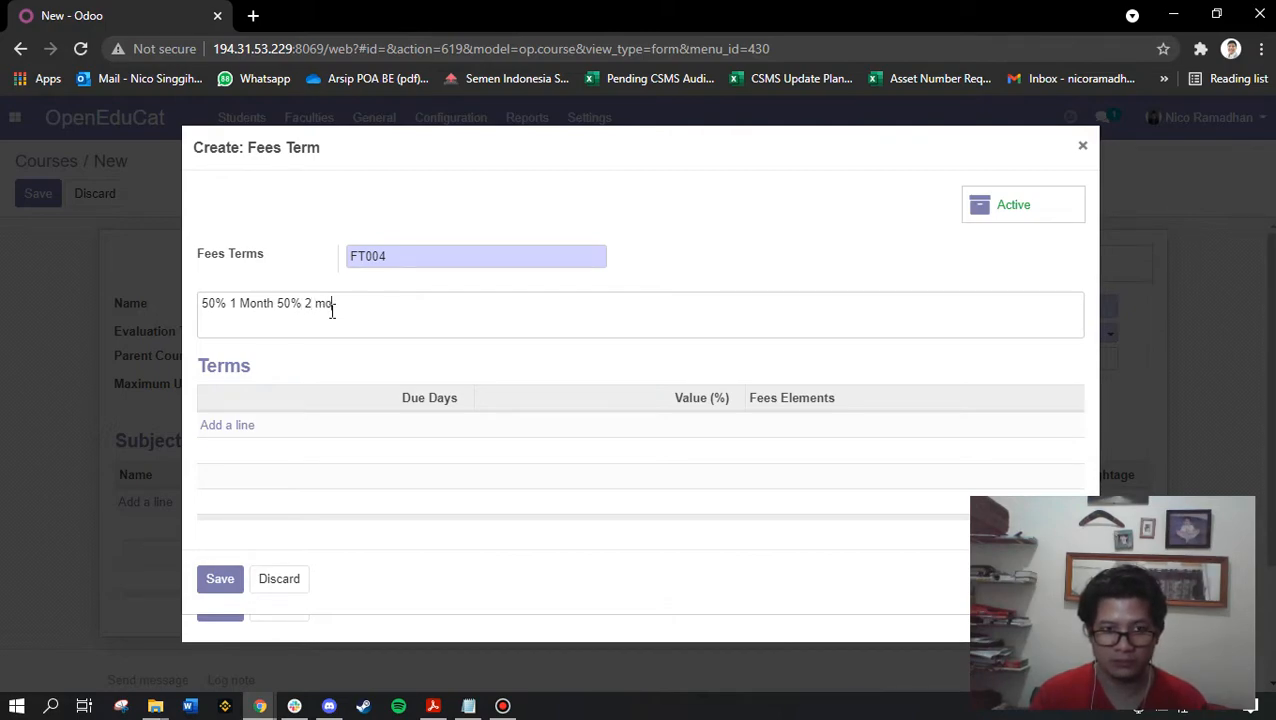
text(50% 2nd Mom)
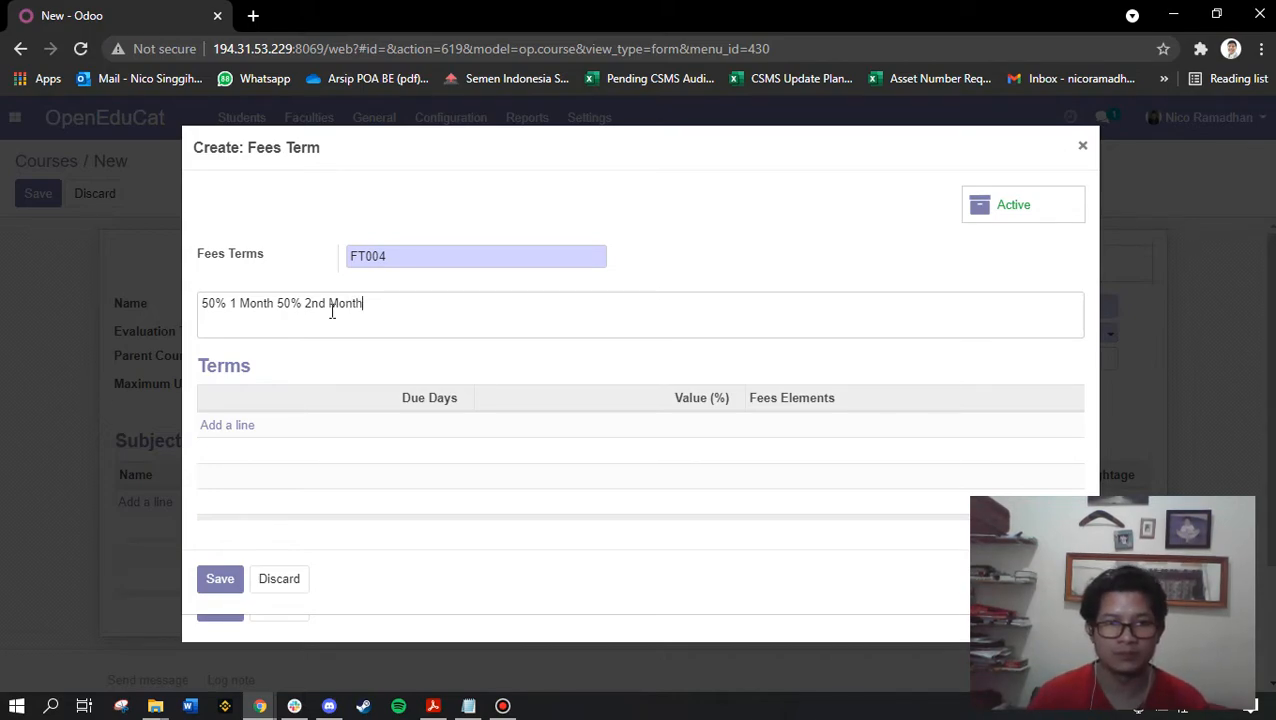
click(236, 303)
text(st)
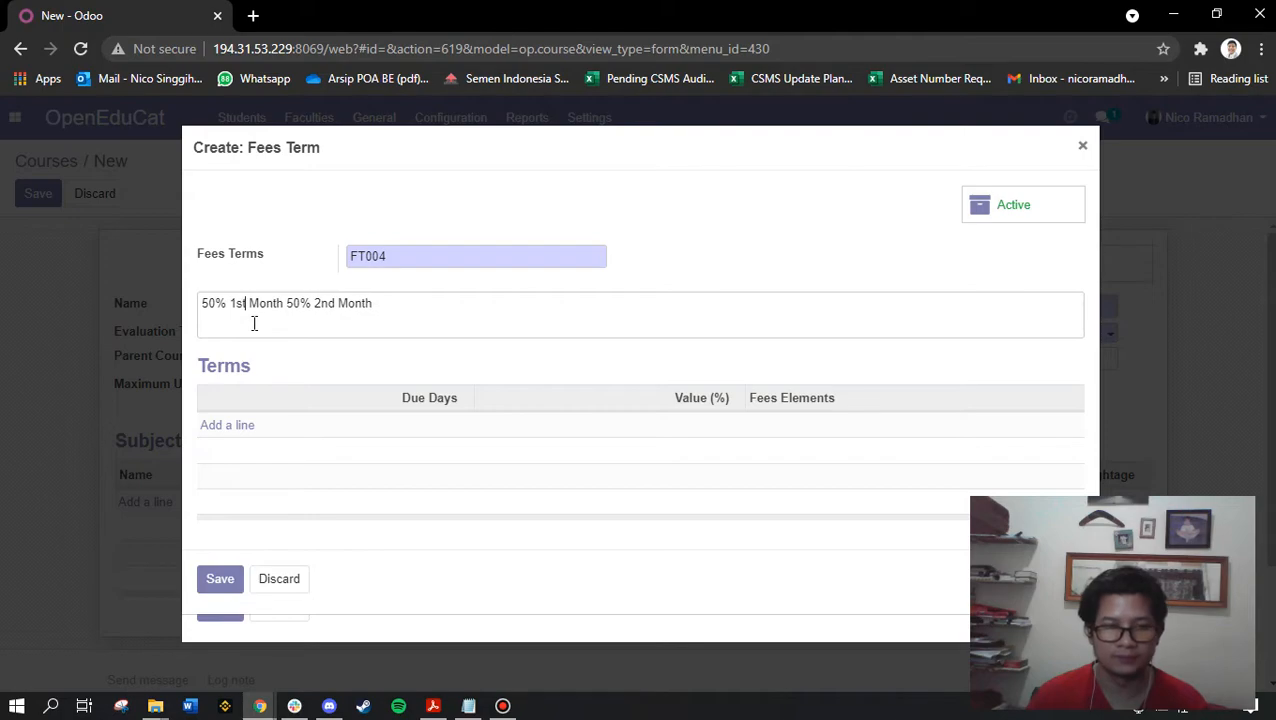
click(226, 428)
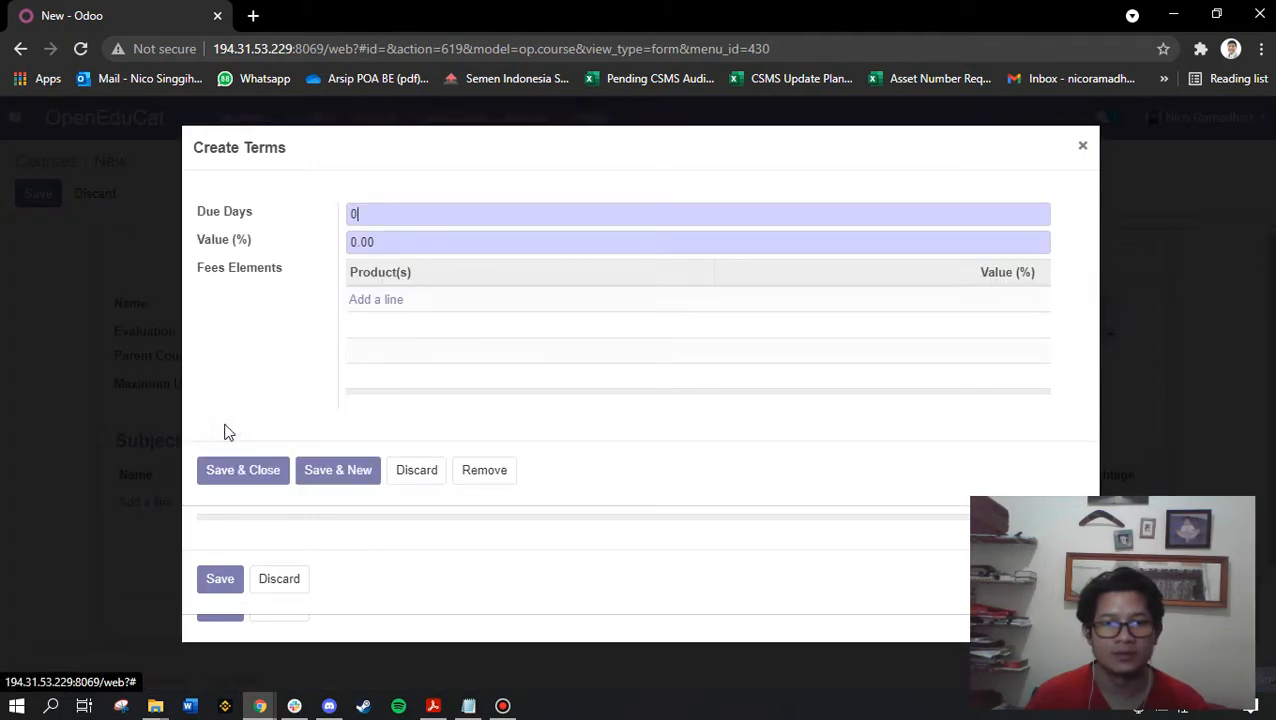
Set FT004's first term line to 30 days and 50%, then try saving the fees term
click(376, 212)
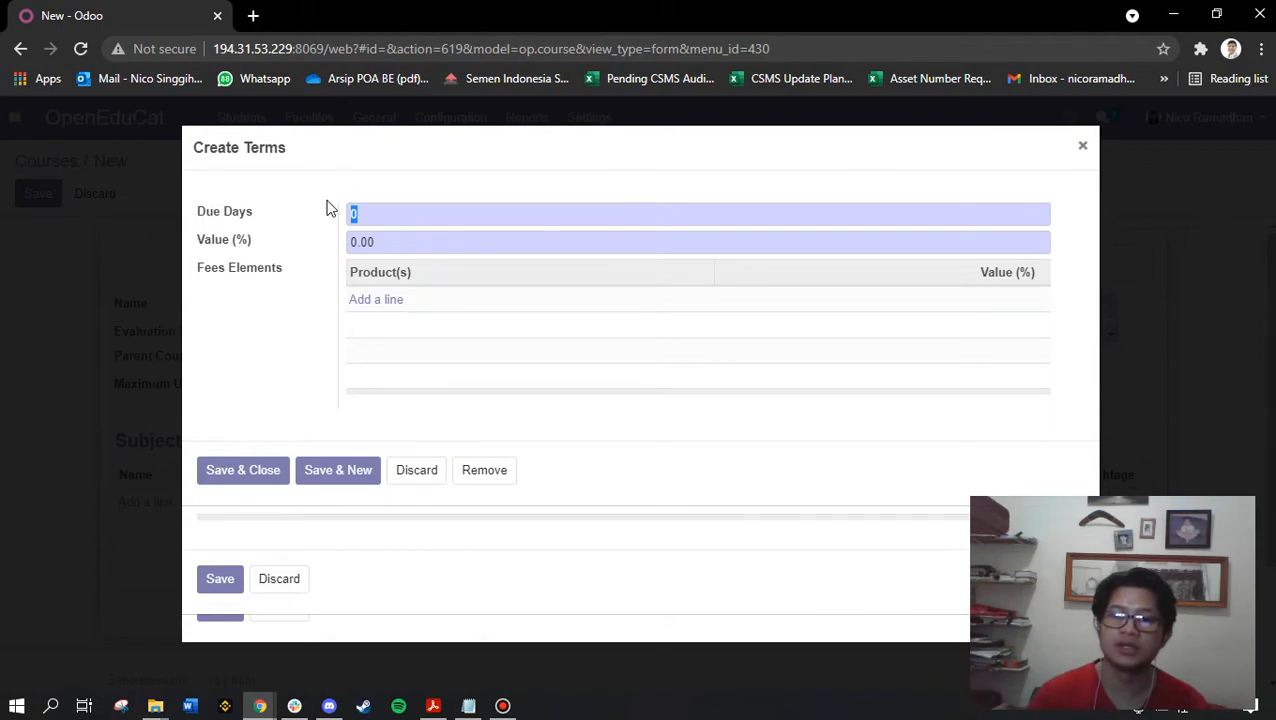
text(30)
click(393, 240)
text(50)
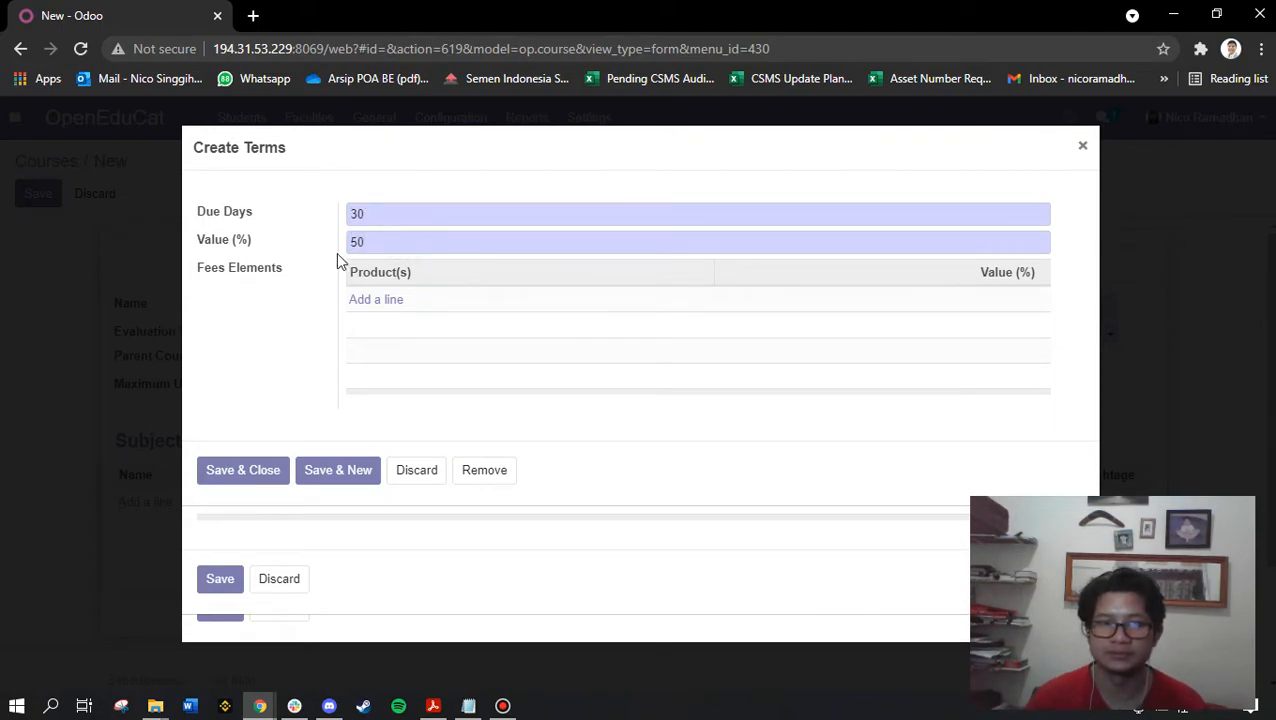
click(285, 470)
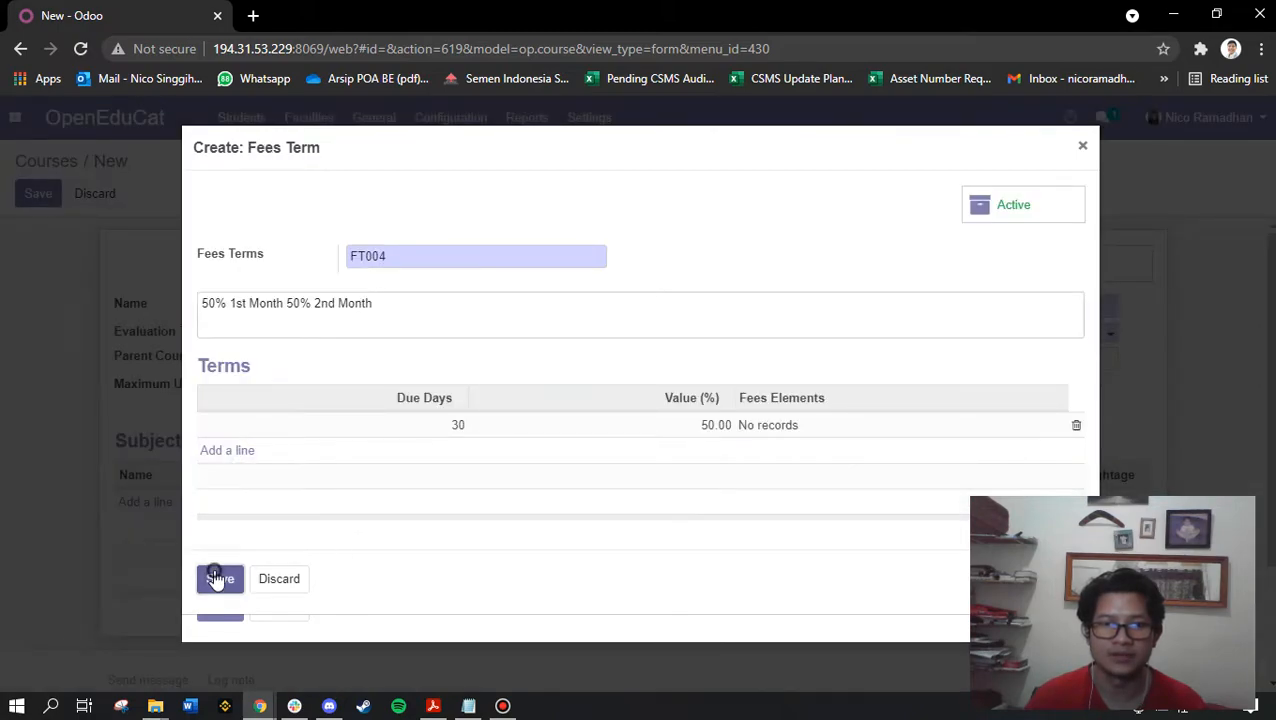
click(216, 578)
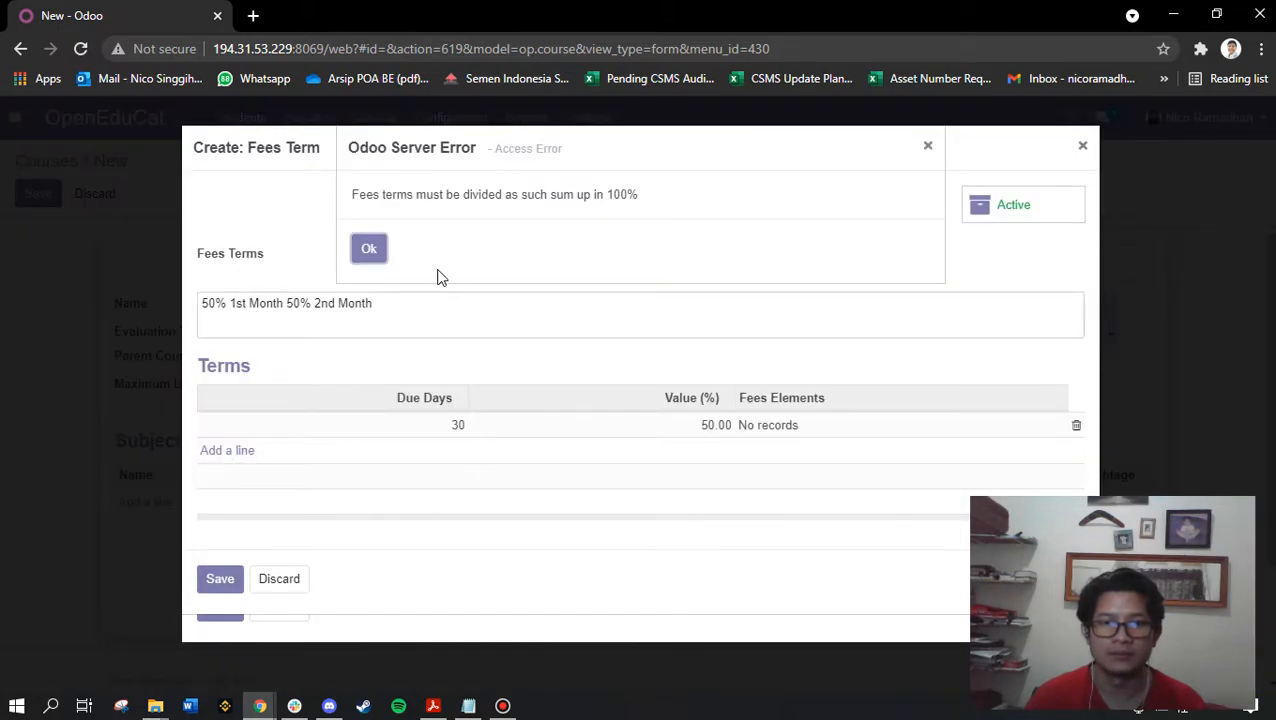
click(370, 250)
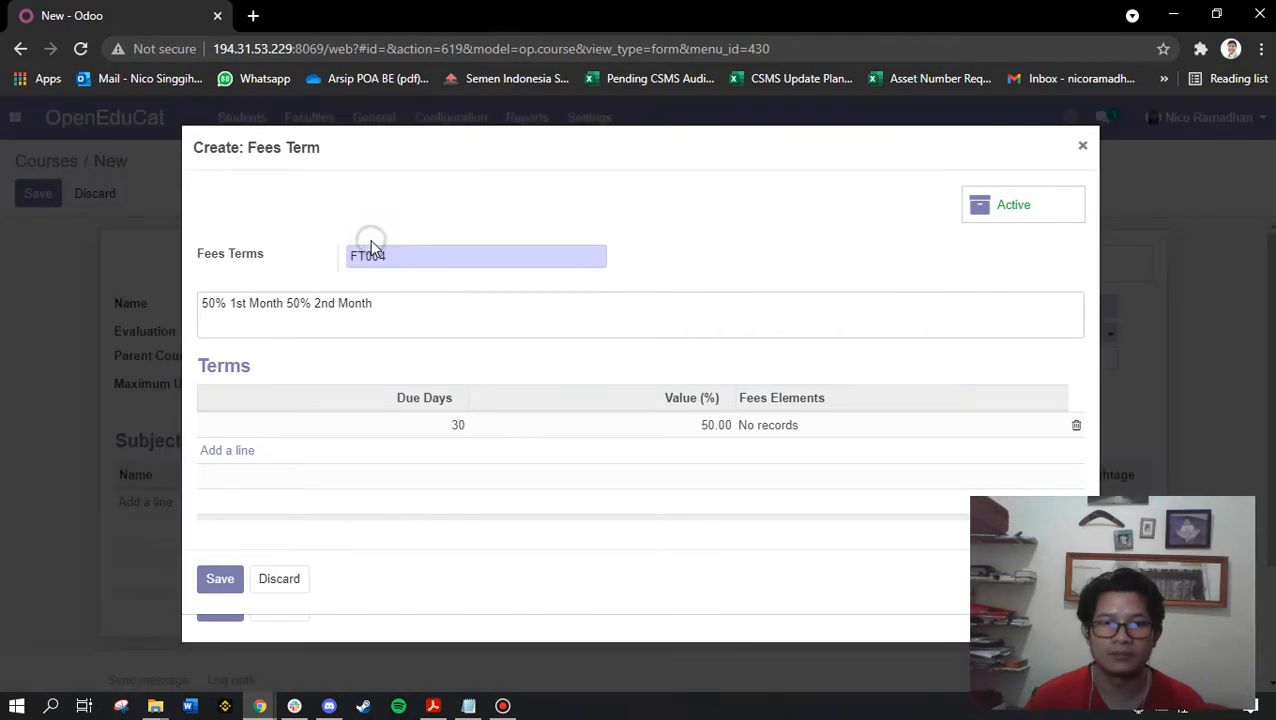
Add a second 30-day, 50% line so FT004 totals 100%, and save it
click(234, 452)
drag(384, 213, 320, 218)
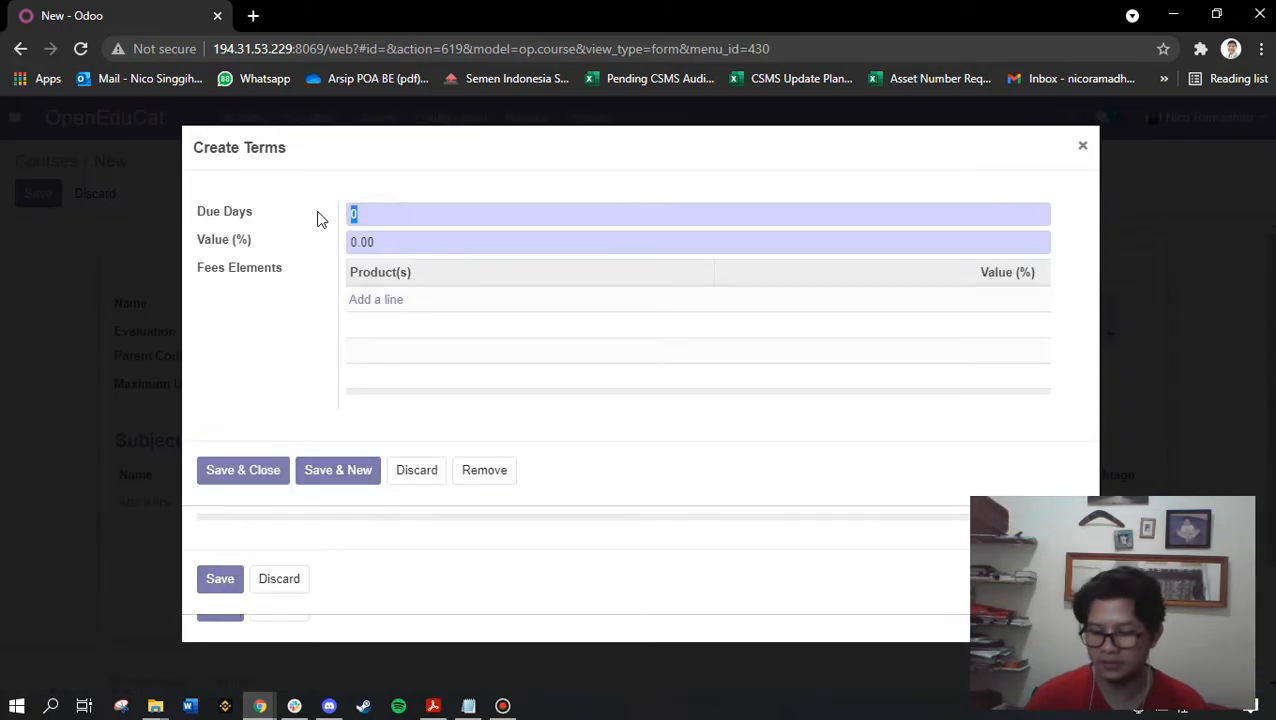
text(30)
drag(398, 243, 313, 262)
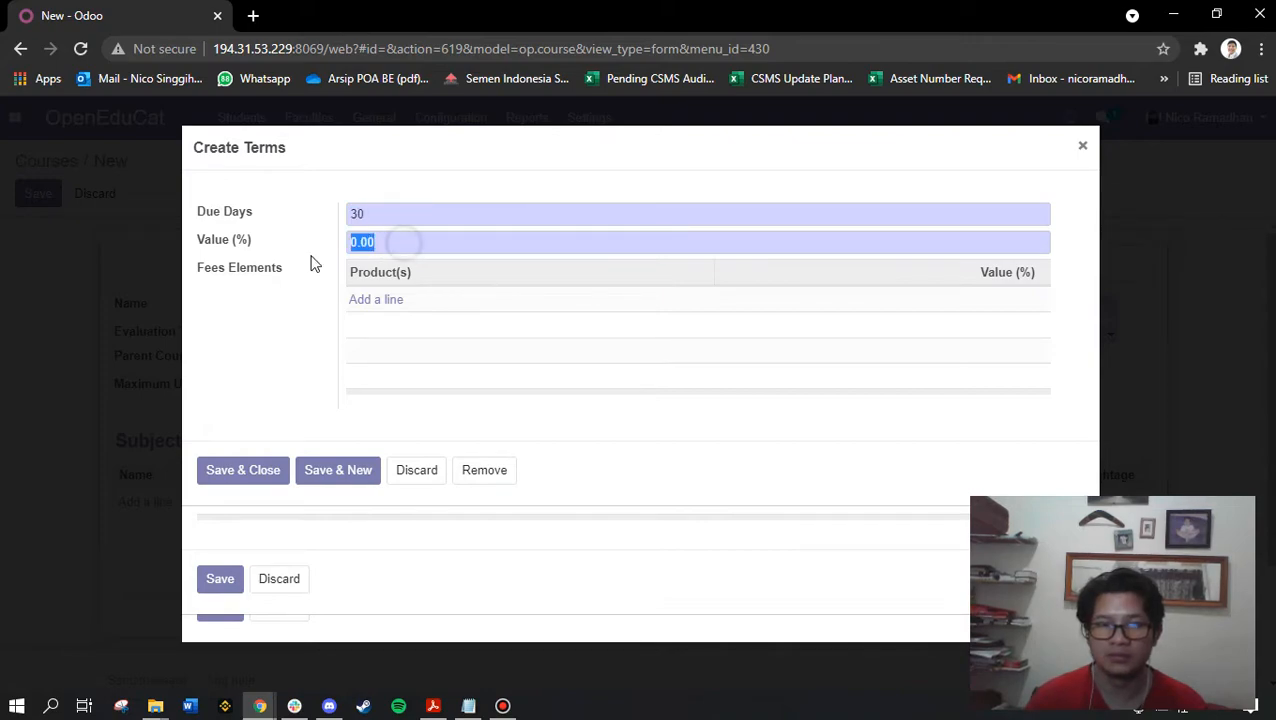
text(50)
click(243, 470)
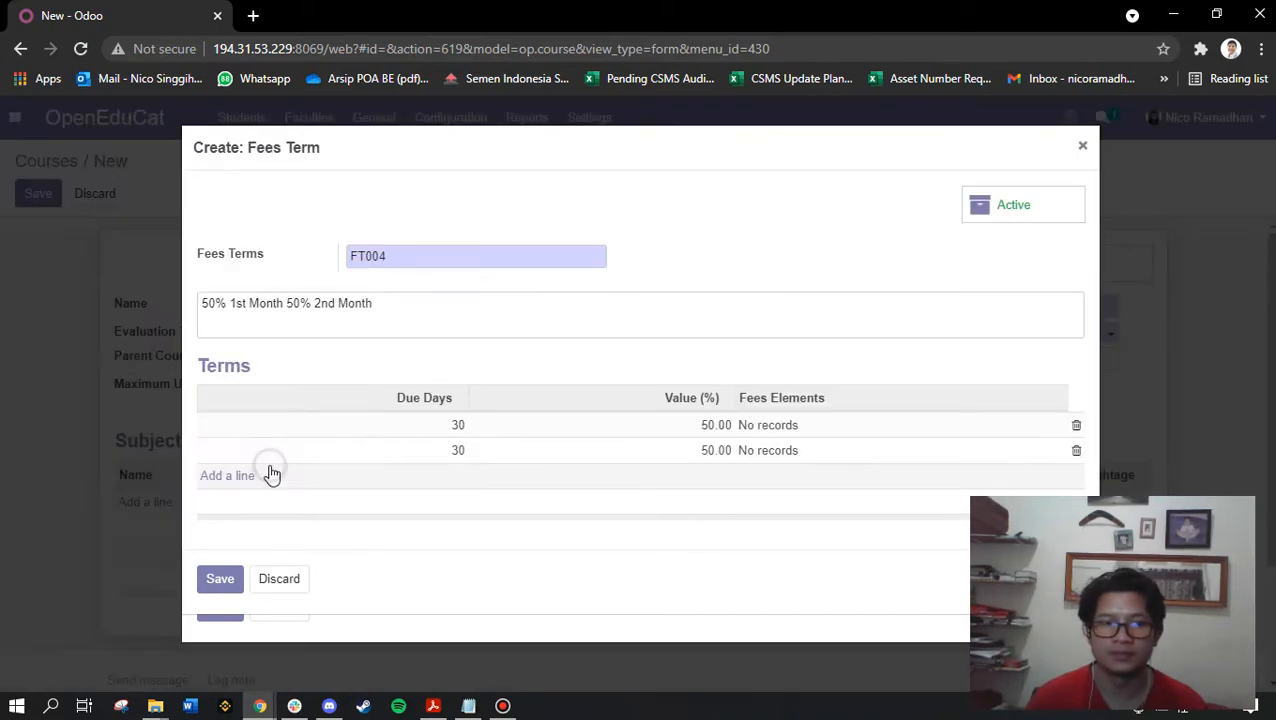
click(220, 578)
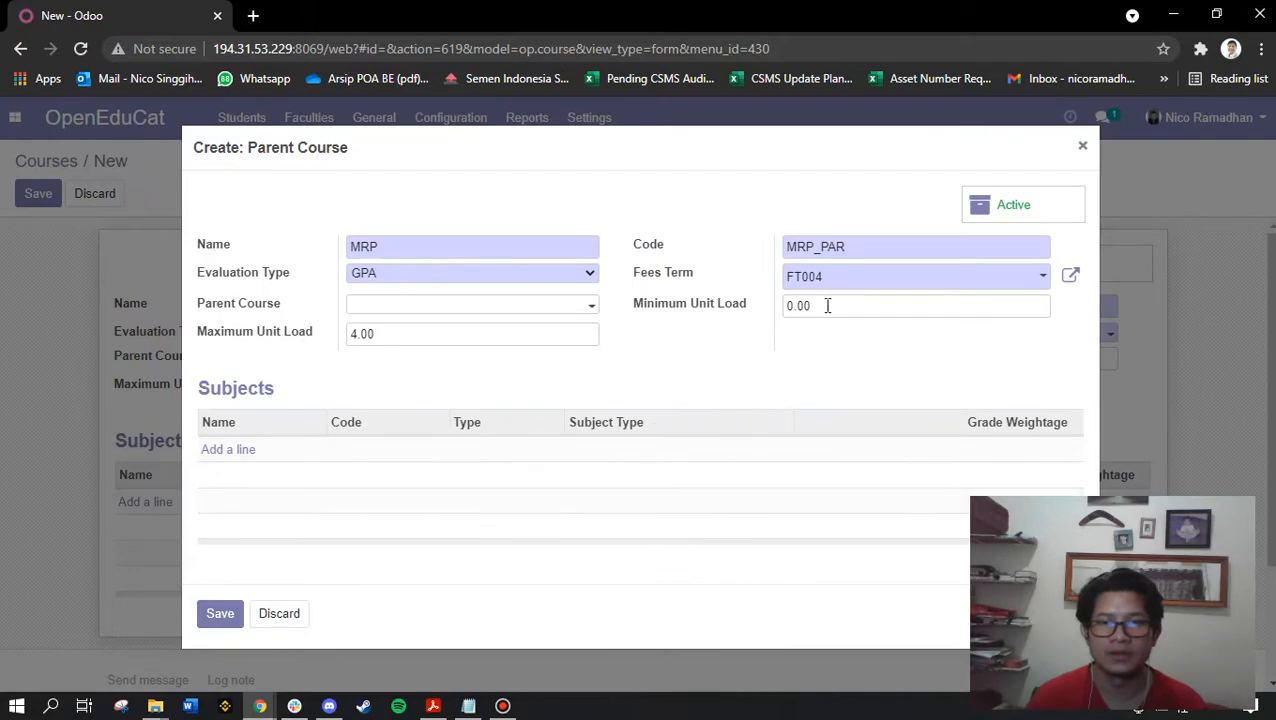
click(847, 281)
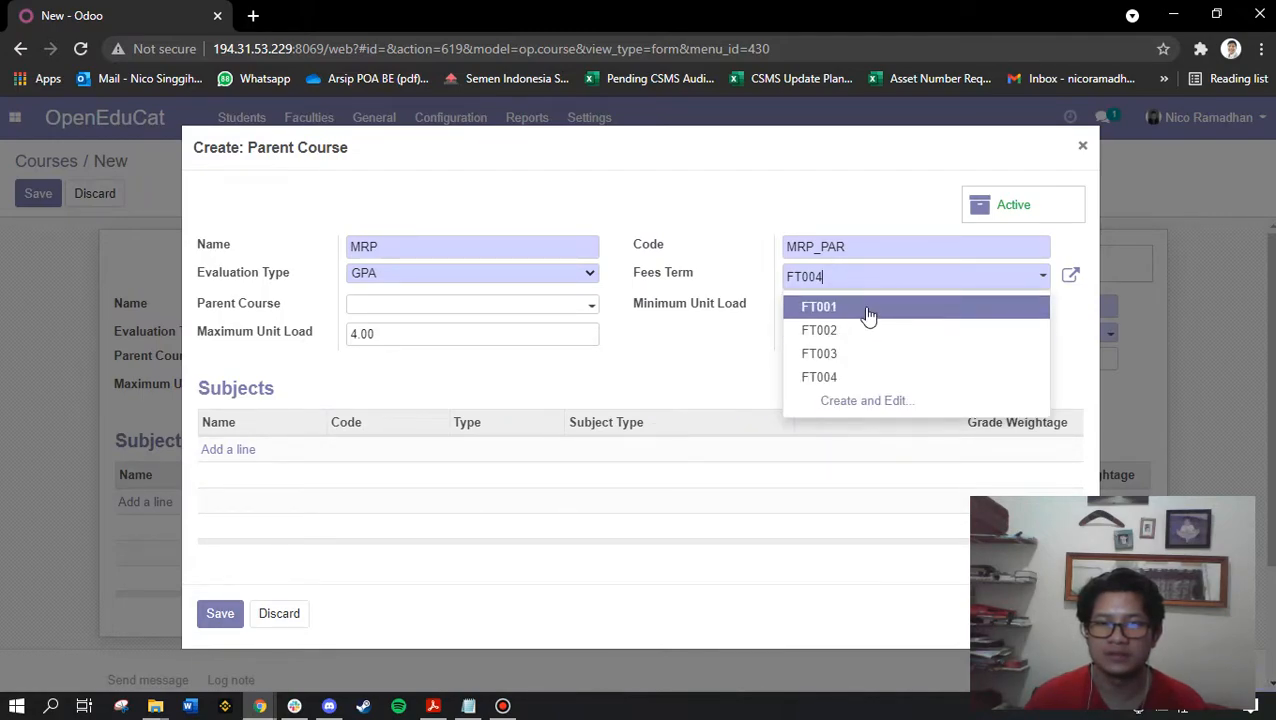
Save the new parent course MRP with fees term FT001
click(866, 307)
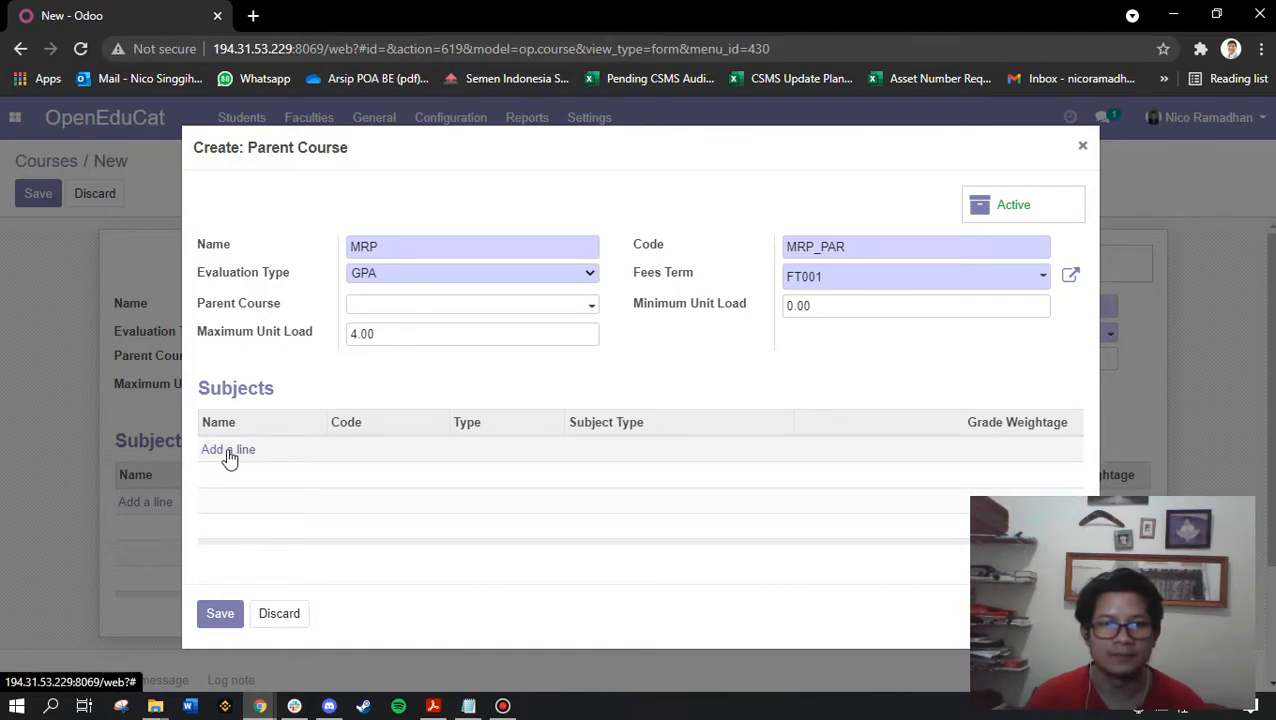
click(232, 614)
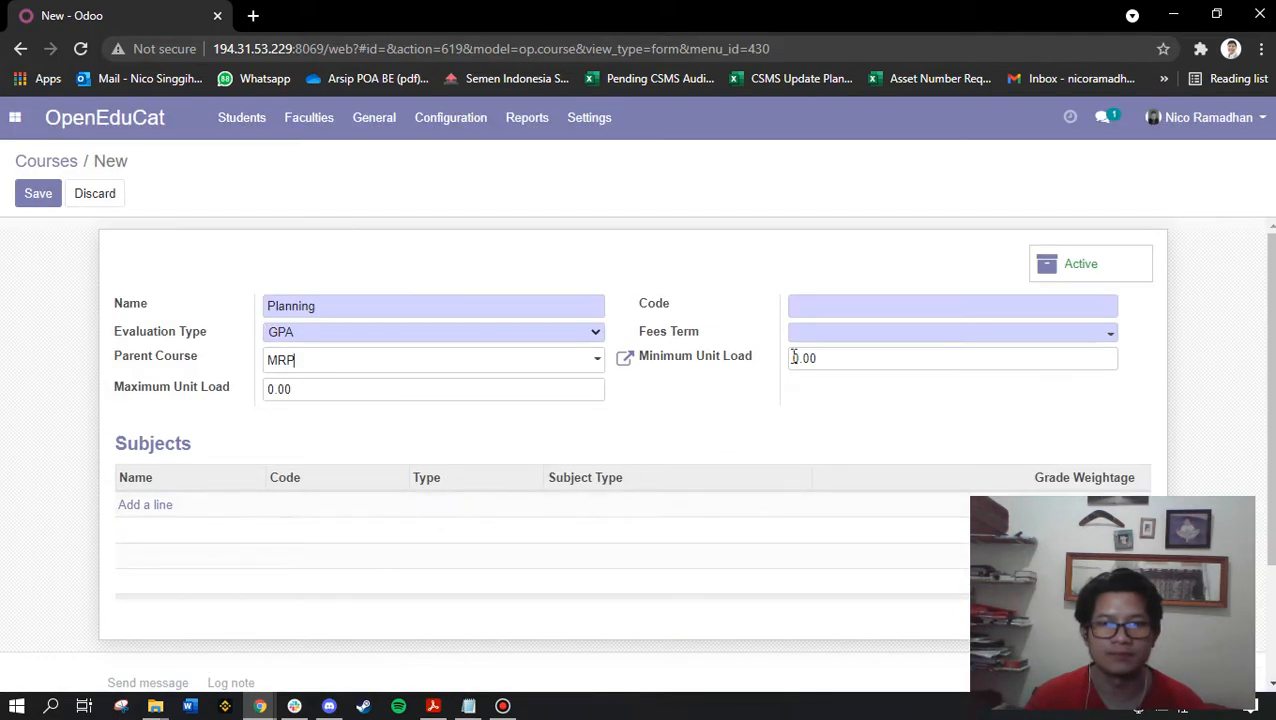
Give the Planning course fees term FT001 and code PLAN
click(815, 333)
click(826, 362)
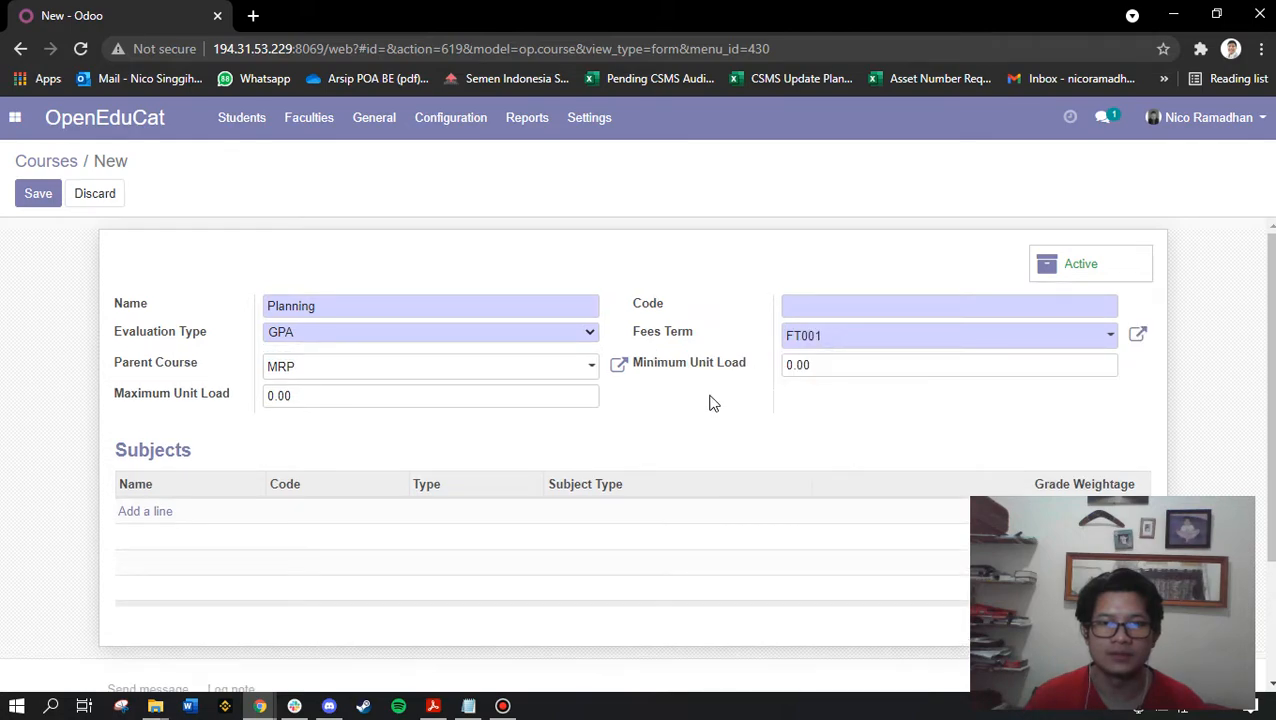
click(816, 307)
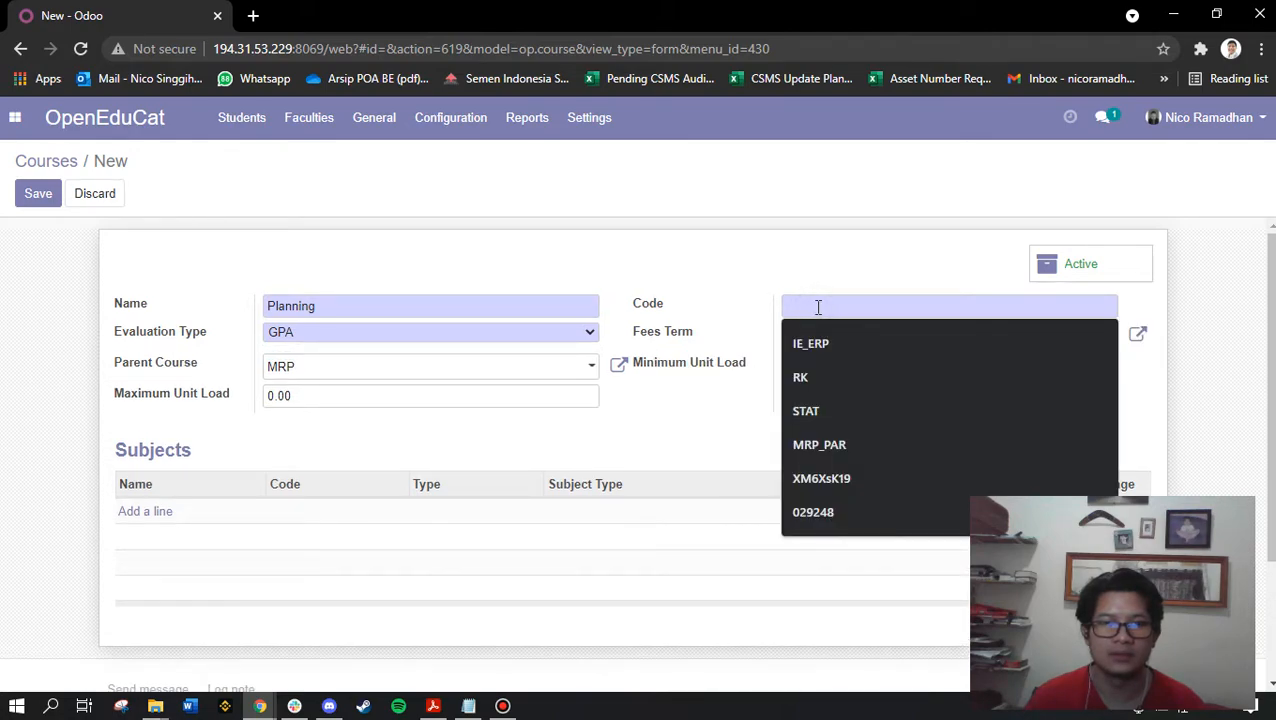
text(PLAN)
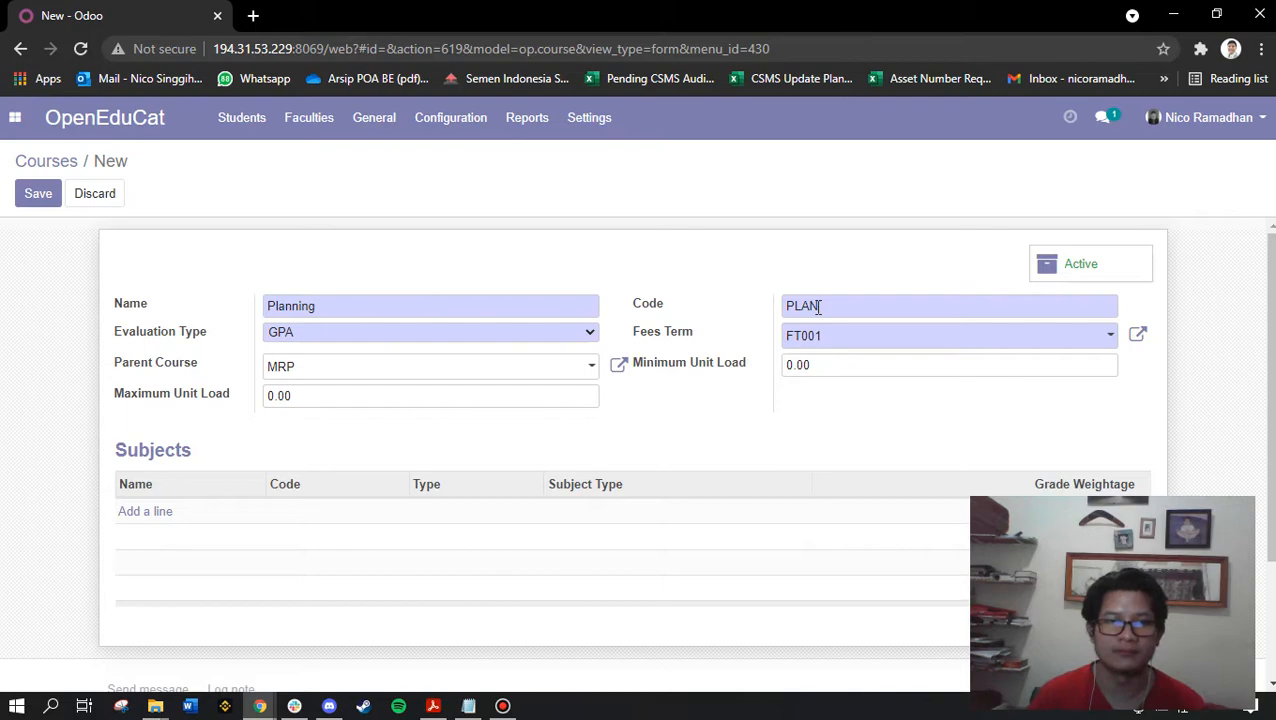
Set Planning's maximum unit load to 4.00 and minimum unit load to 2.00
drag(428, 401, 231, 405)
text(43)
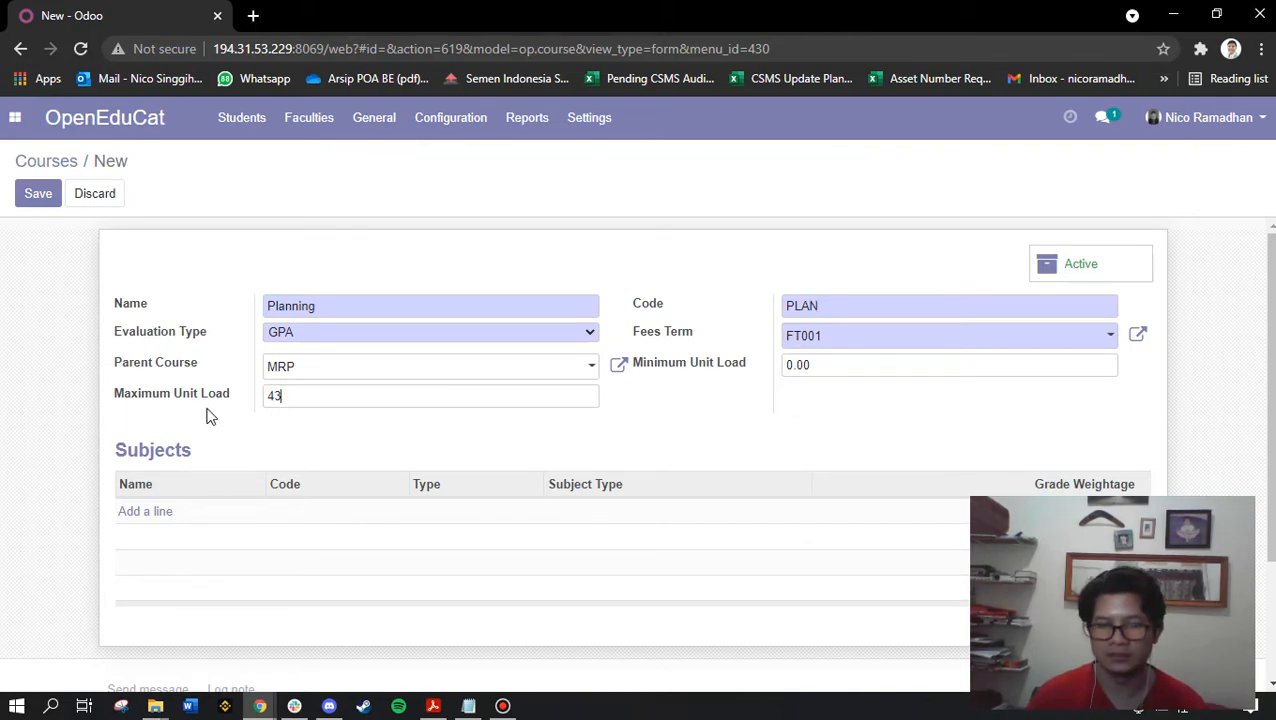
key(BackSpace)
key(BackSpace)
text(.00)
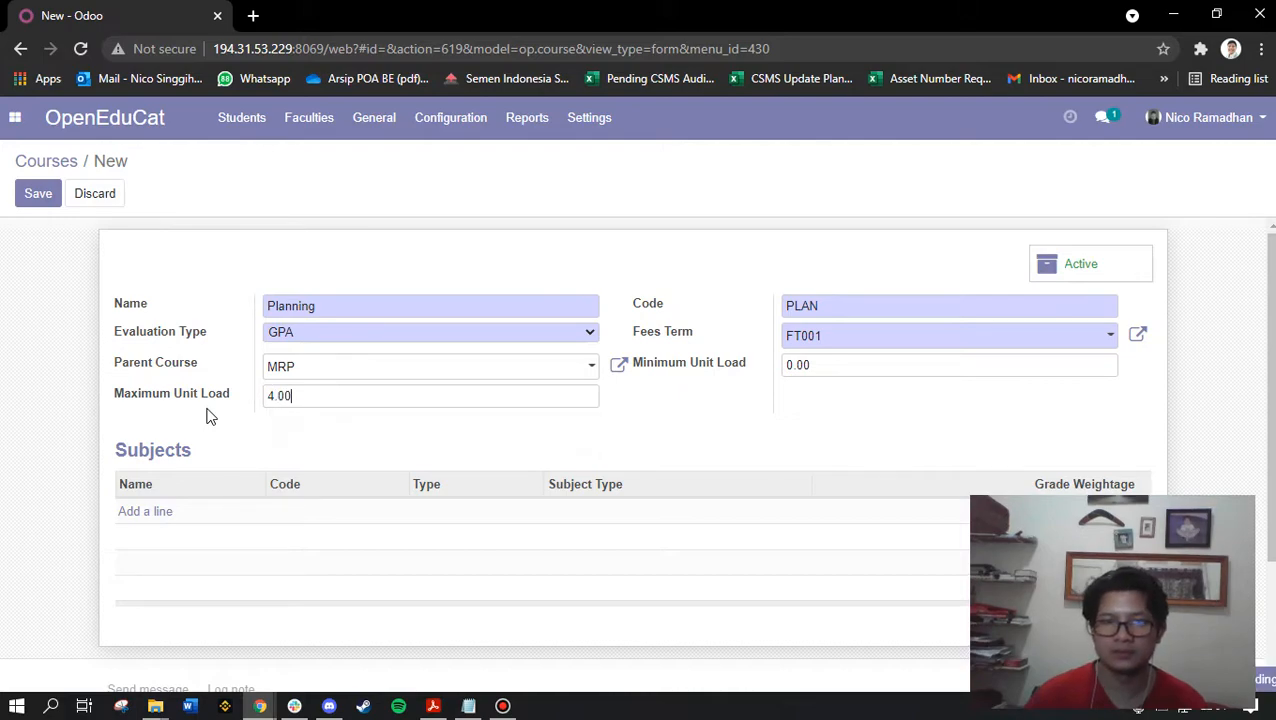
key(Tab)
click(1083, 140)
drag(824, 365, 768, 372)
text(2.00)
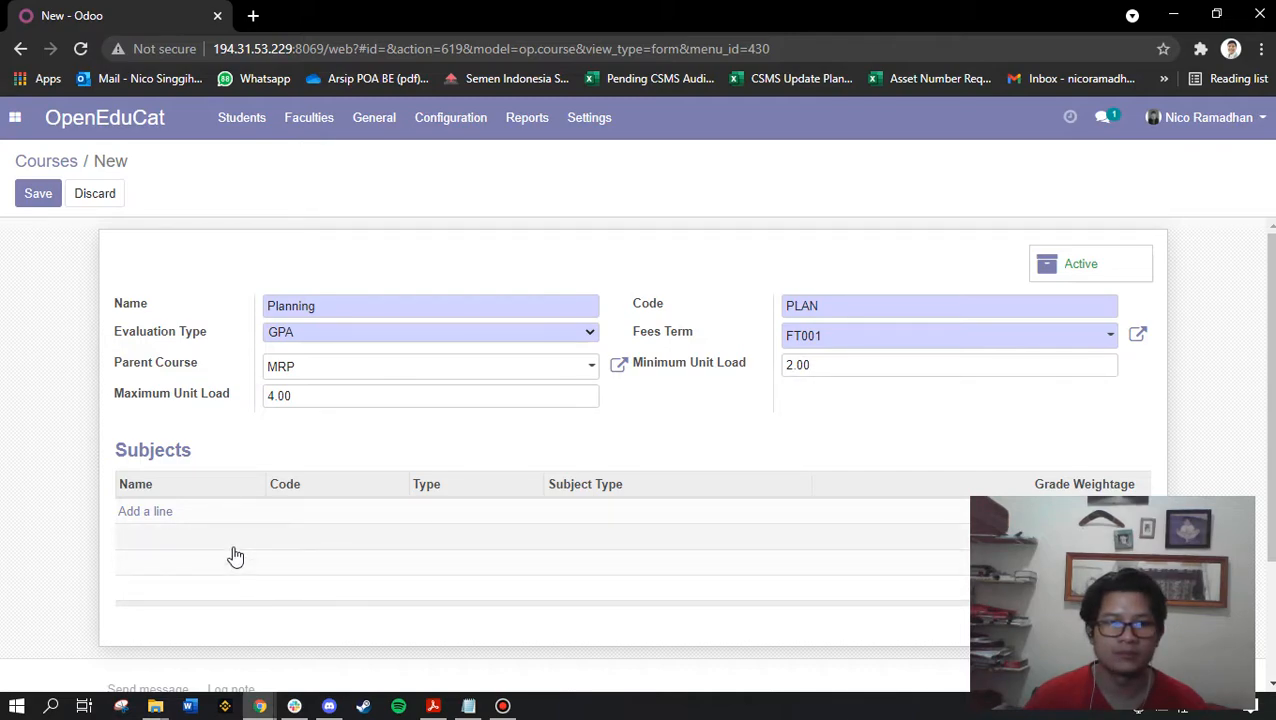
click(160, 513)
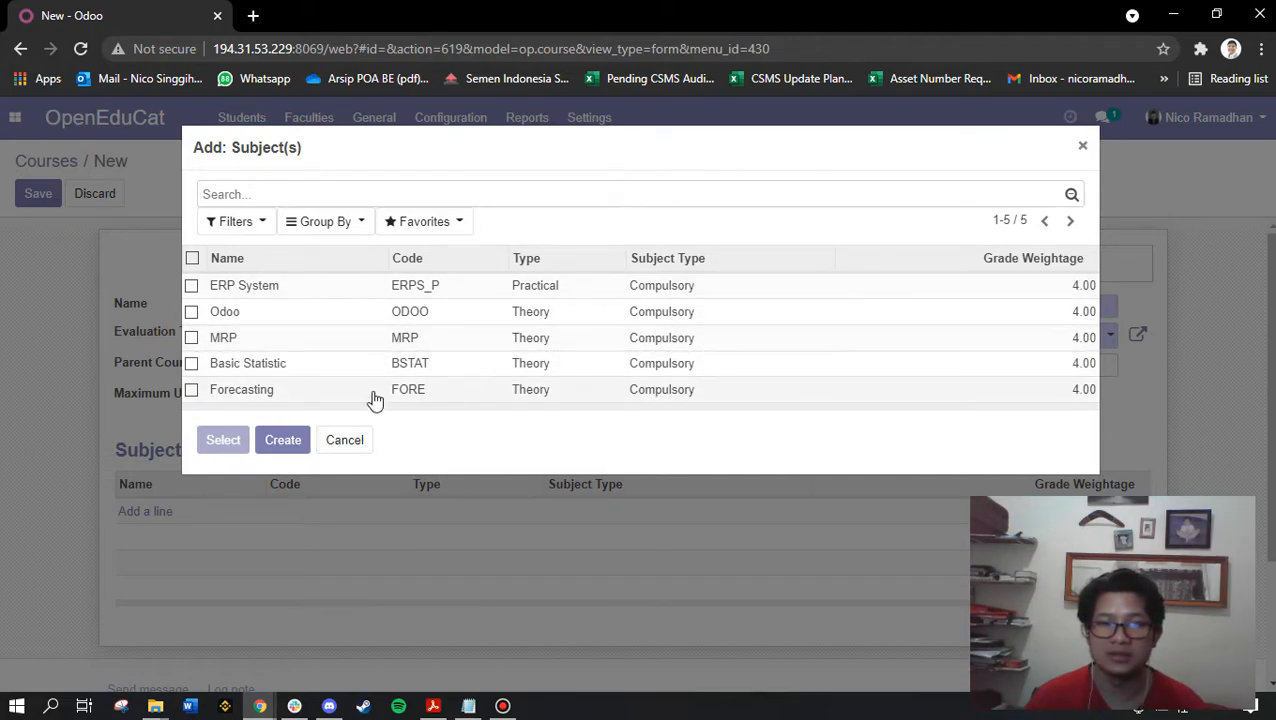
Add Forecasting to Planning's subjects and bring up the subject list again
click(247, 390)
click(158, 537)
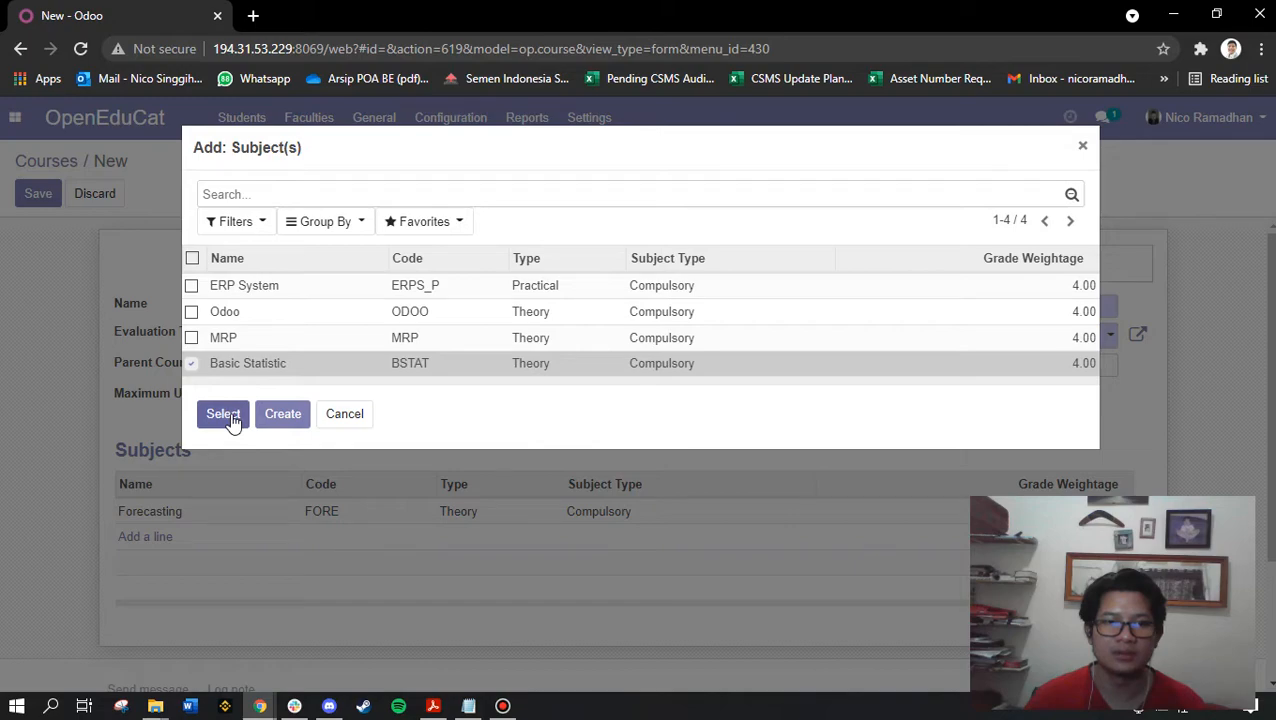
Create the compulsory subject Advance Statistic (ADV_STAT, weightage 4) in Planning's subjects
click(285, 414)
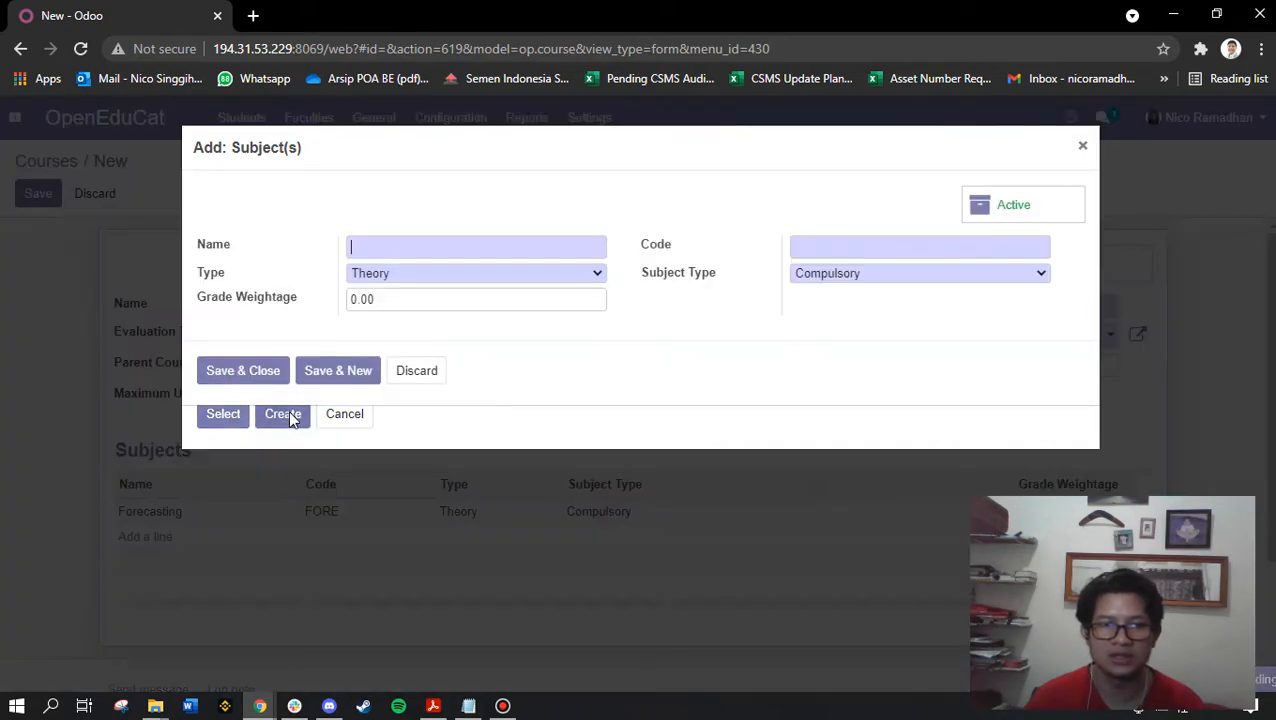
click(419, 248)
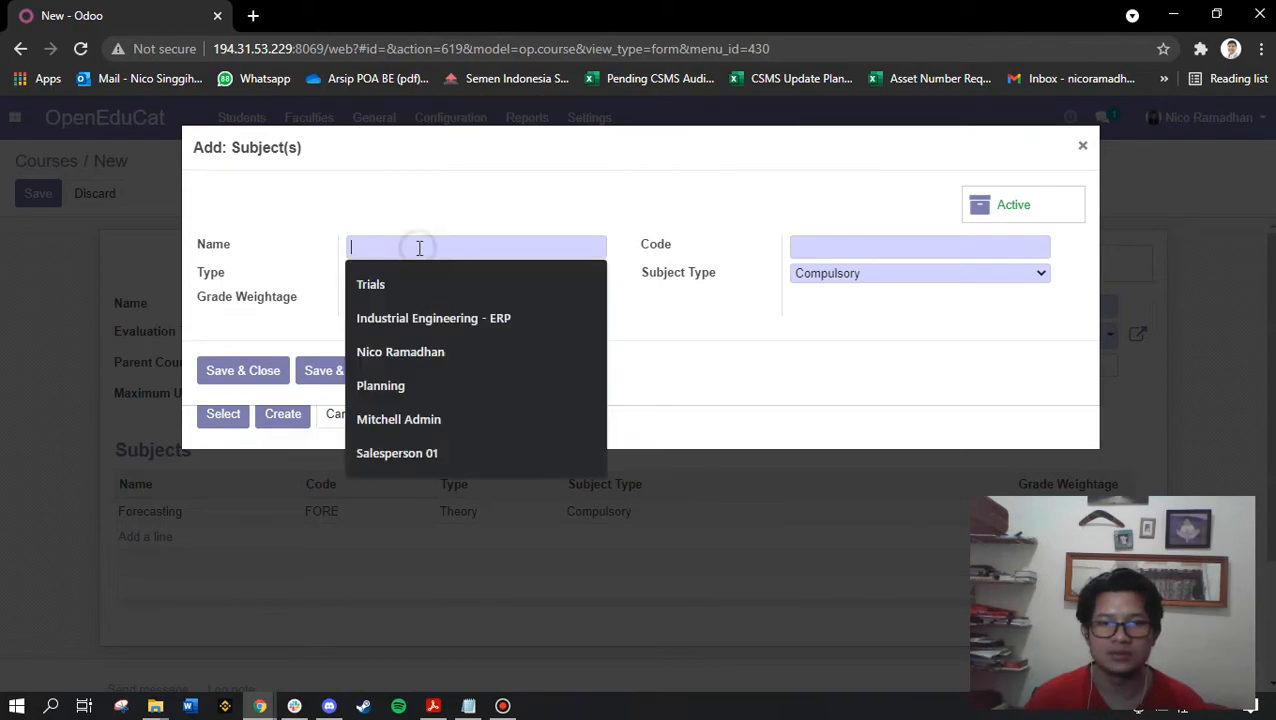
text(Advacn)
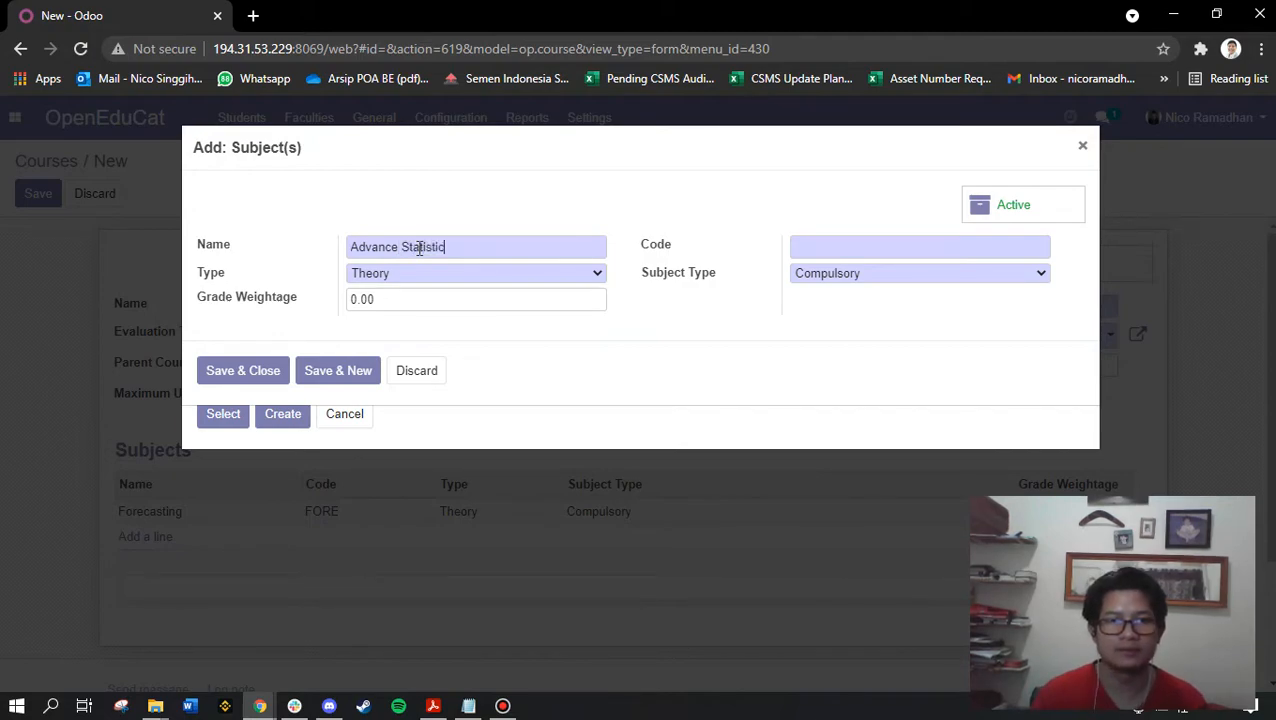
click(411, 309)
text(4)
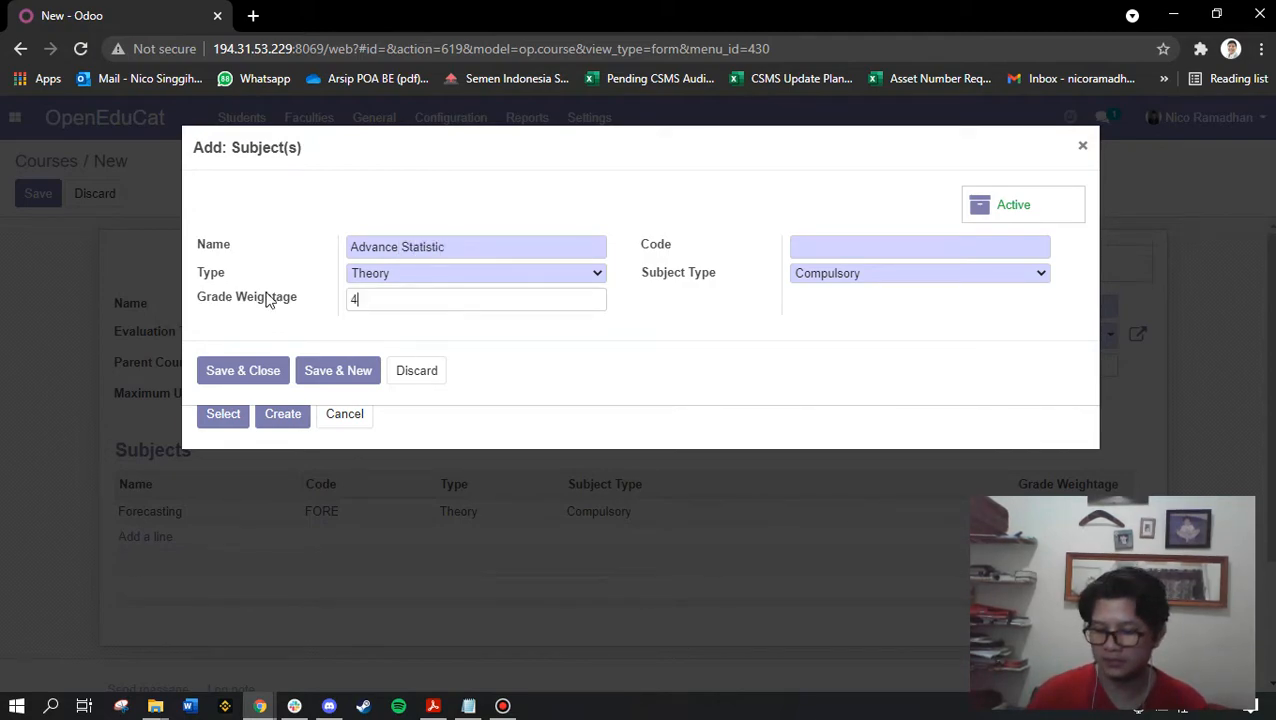
click(843, 245)
text(ADV_STAT)
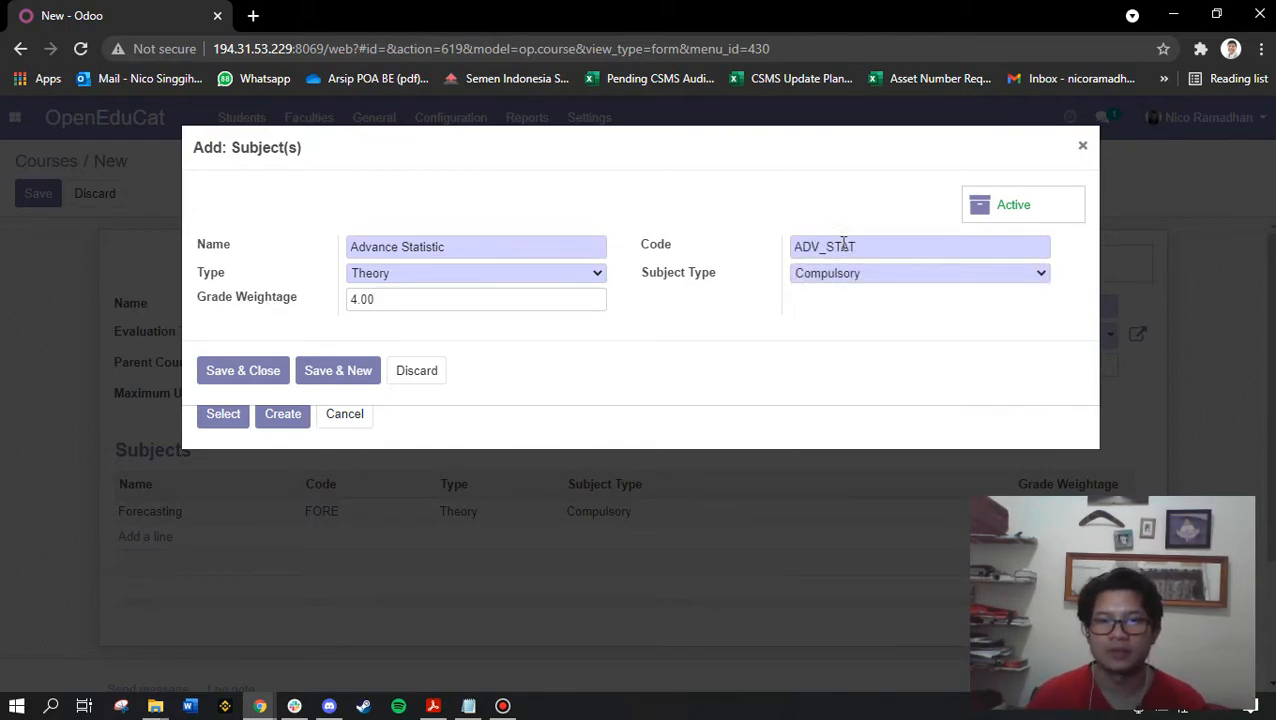
click(815, 274)
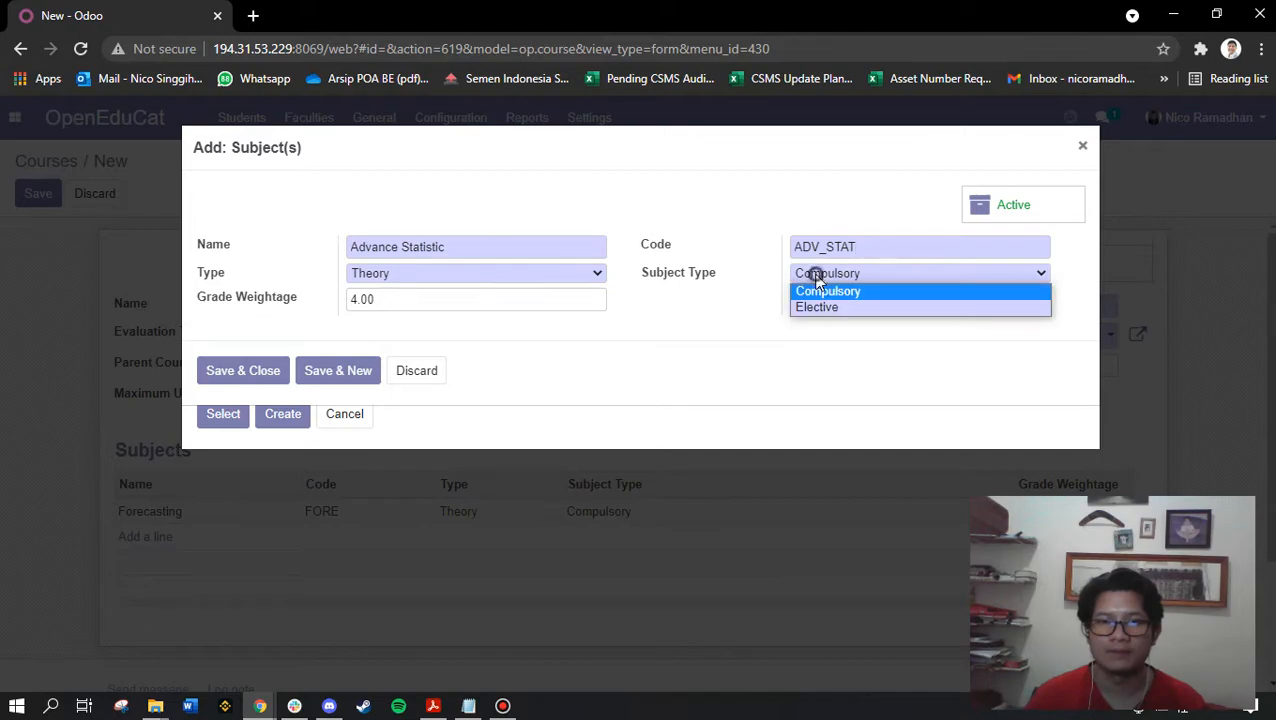
click(826, 291)
click(262, 371)
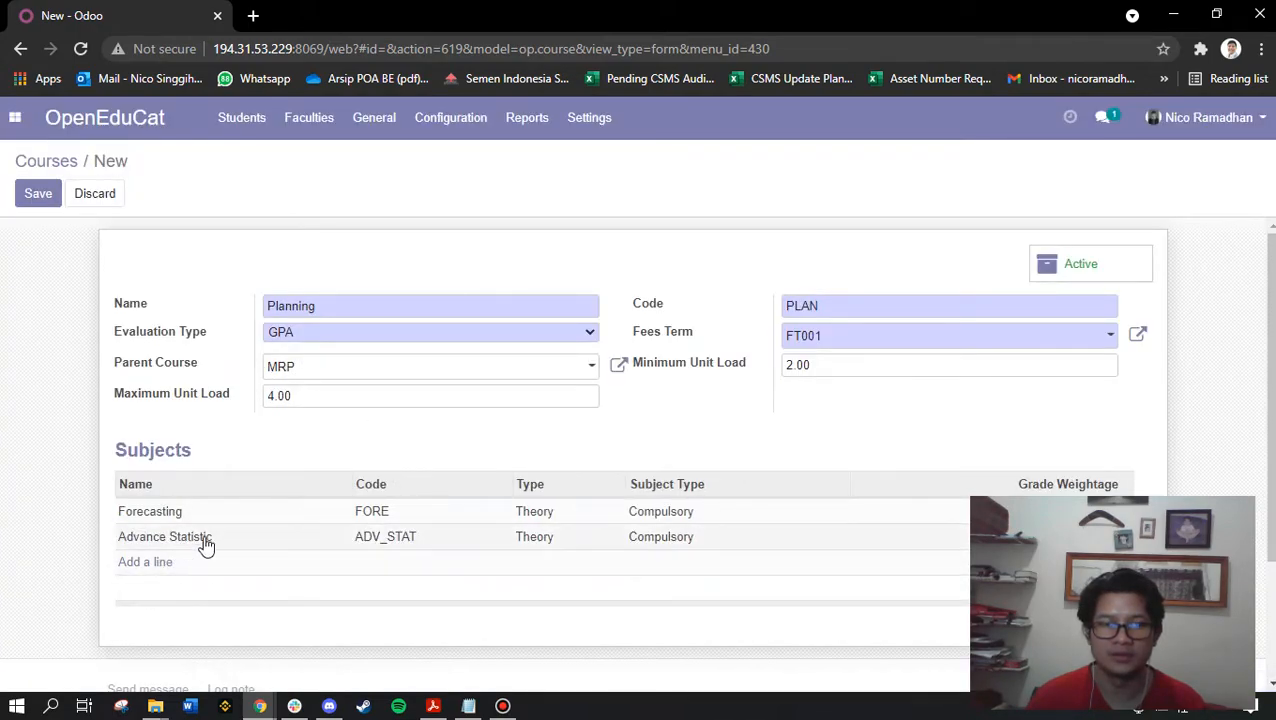
Add Basic Statistic to Planning, save the course, and return to the Courses list
click(146, 568)
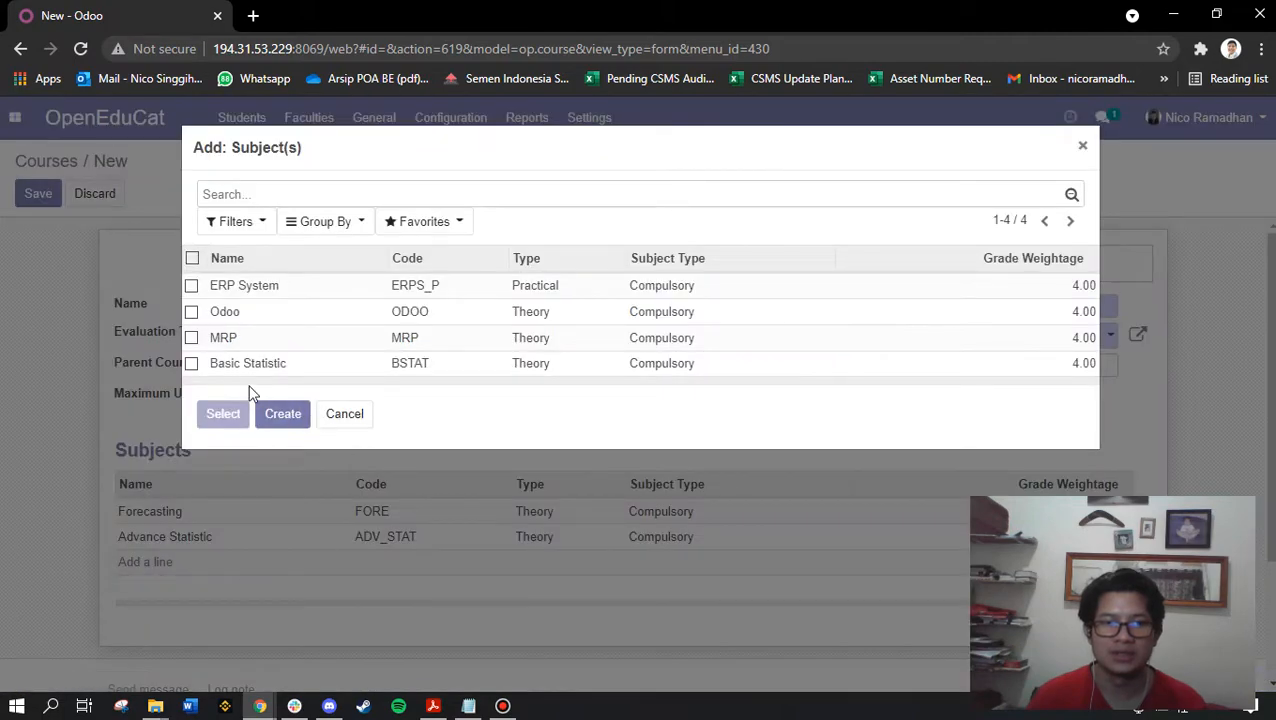
click(191, 364)
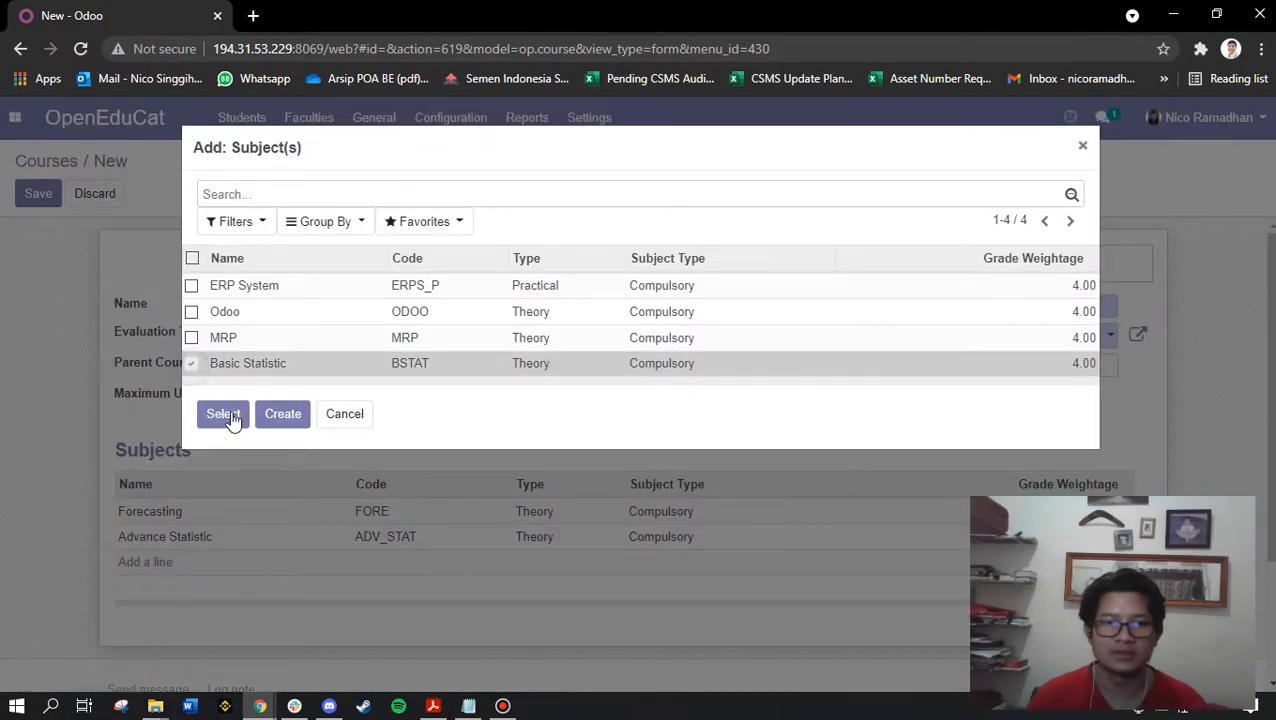
click(223, 413)
scroll(550, 585, down, 2)
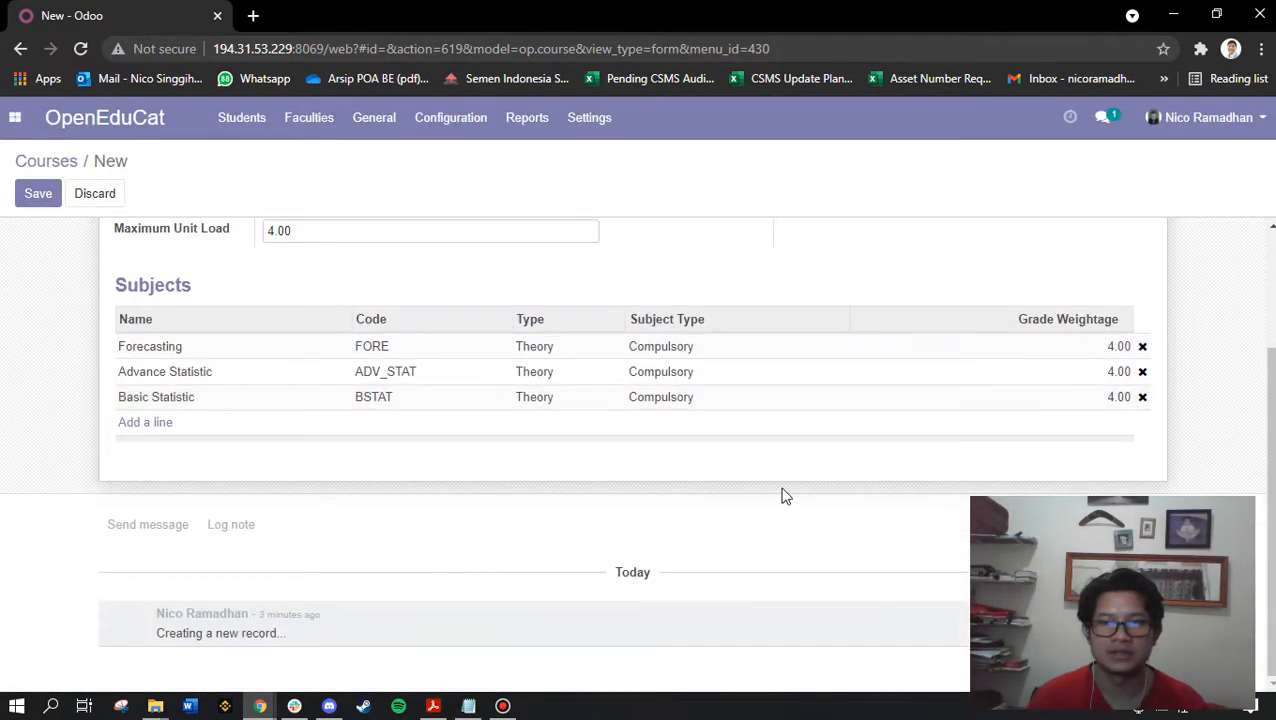
scroll(684, 510, up, 2)
click(38, 195)
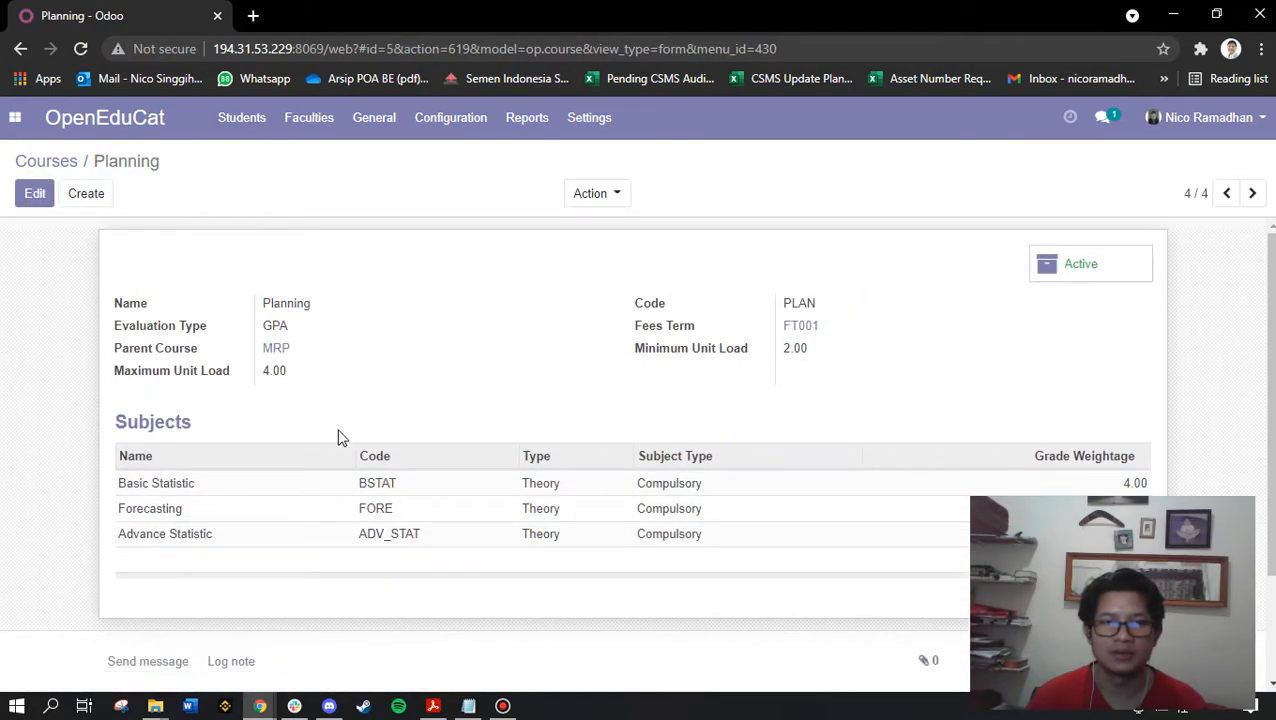
click(46, 161)
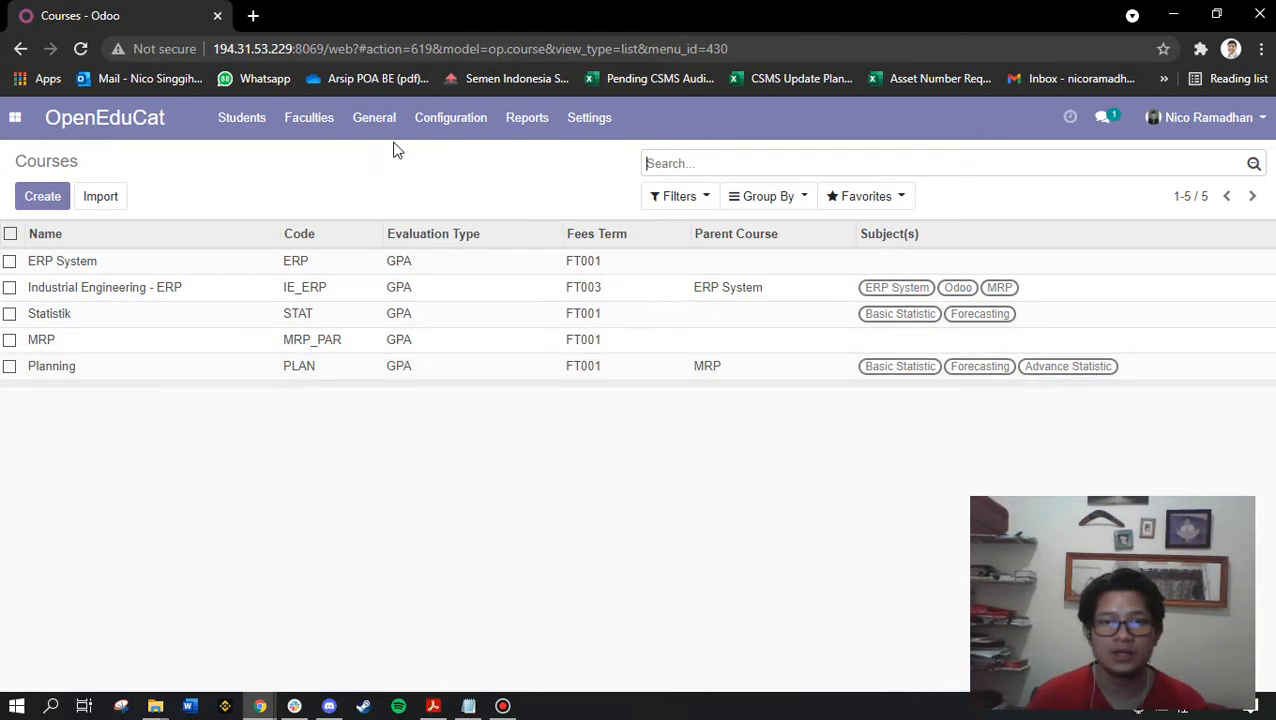
Go to the Batches list under Configuration
click(455, 122)
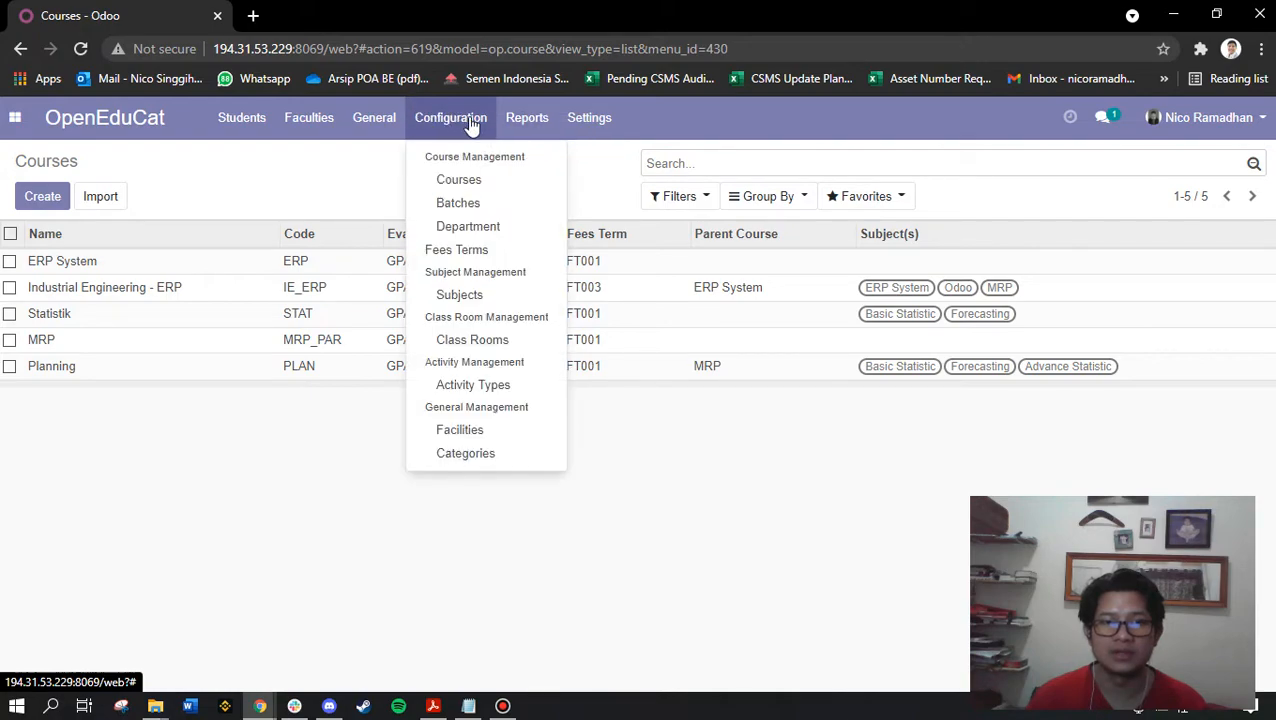
click(477, 209)
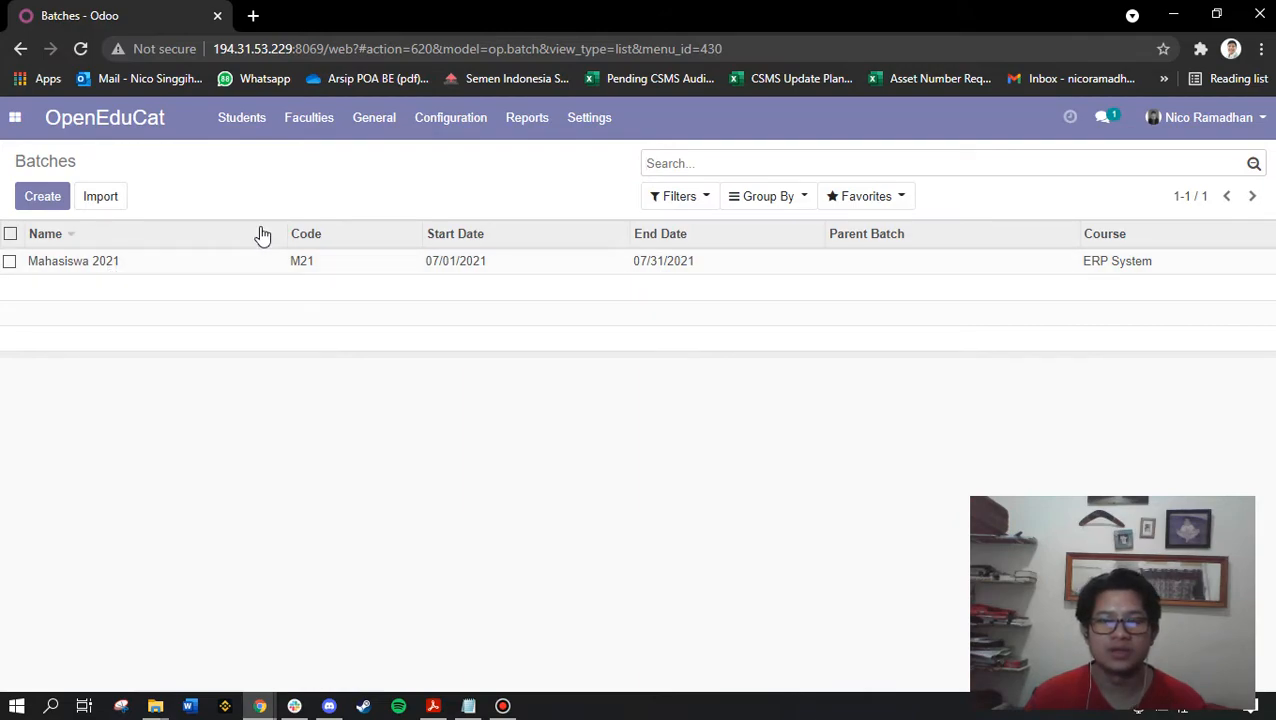
Start a new batch named Mahasiswa 2022 with start date 12/31/2021
click(42, 200)
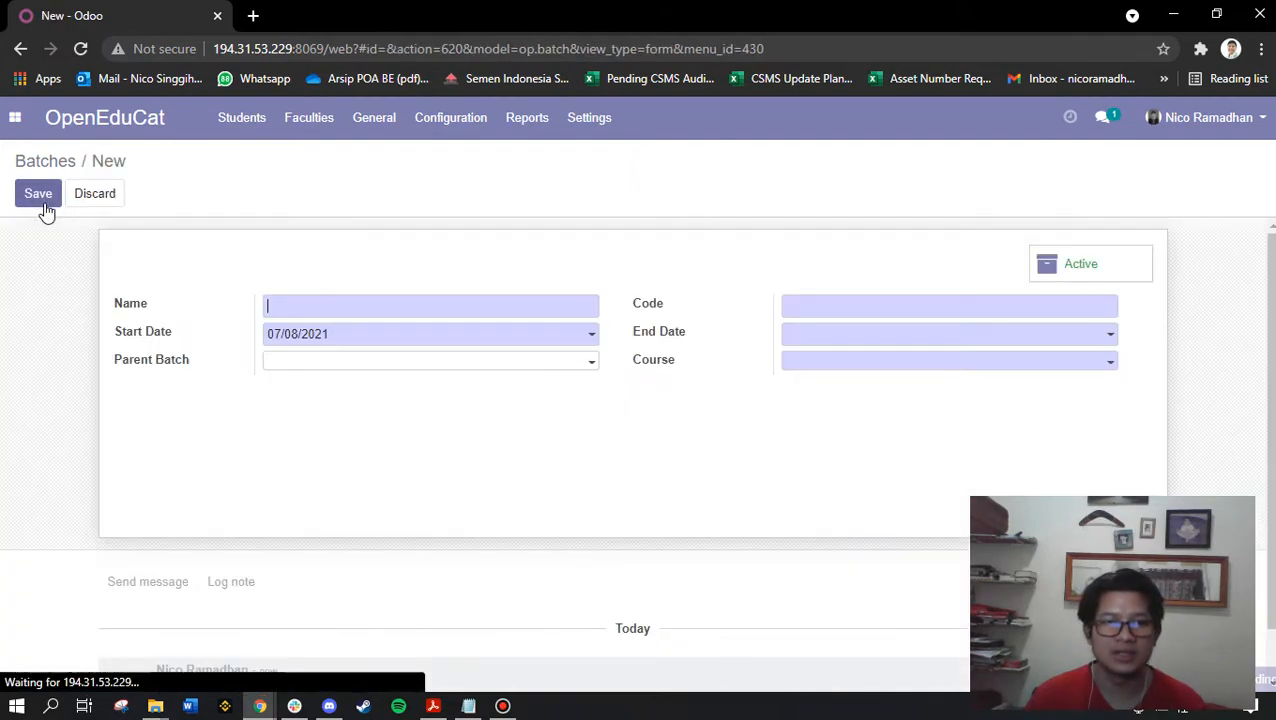
click(287, 303)
text(Mahasiswa 2022)
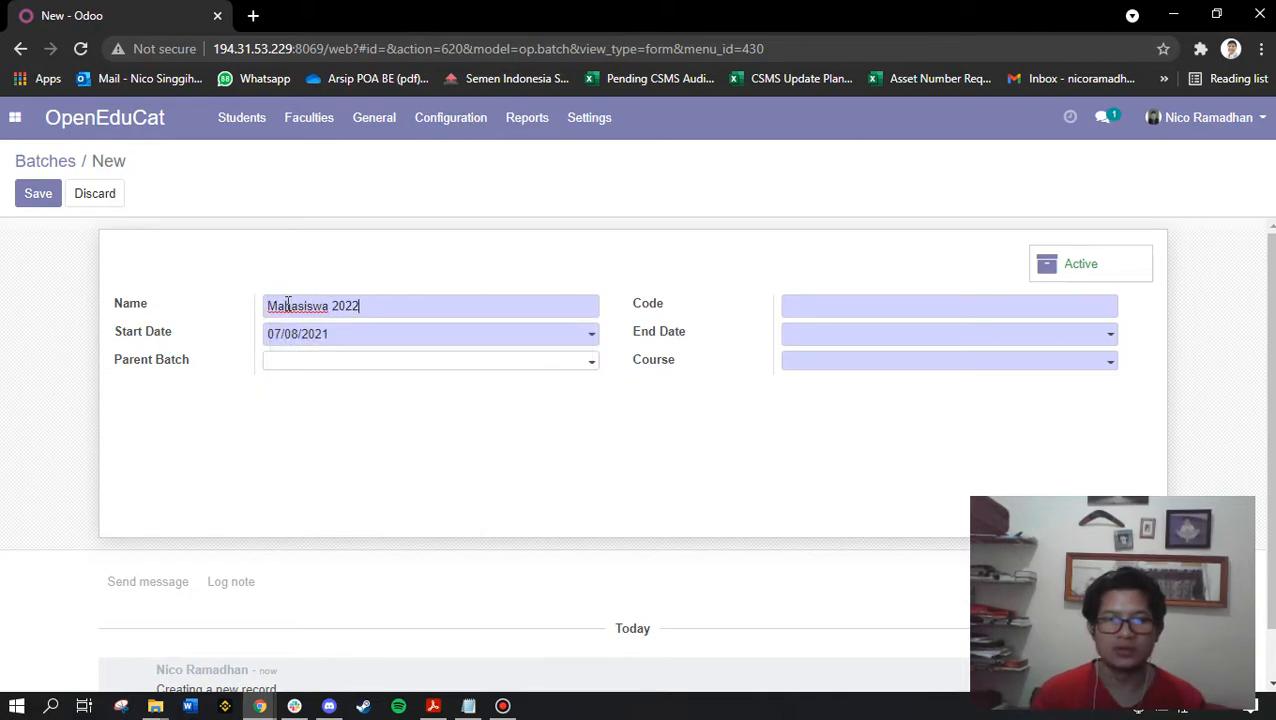
click(370, 334)
click(460, 367)
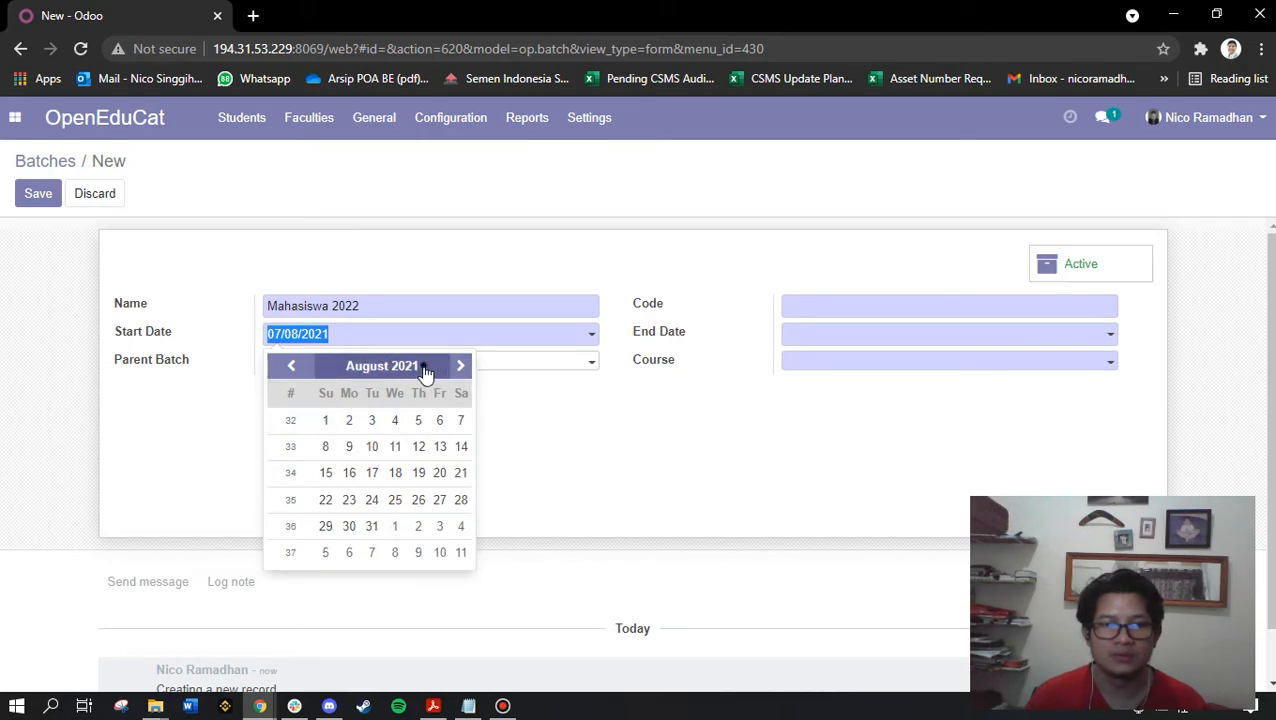
click(425, 366)
click(423, 566)
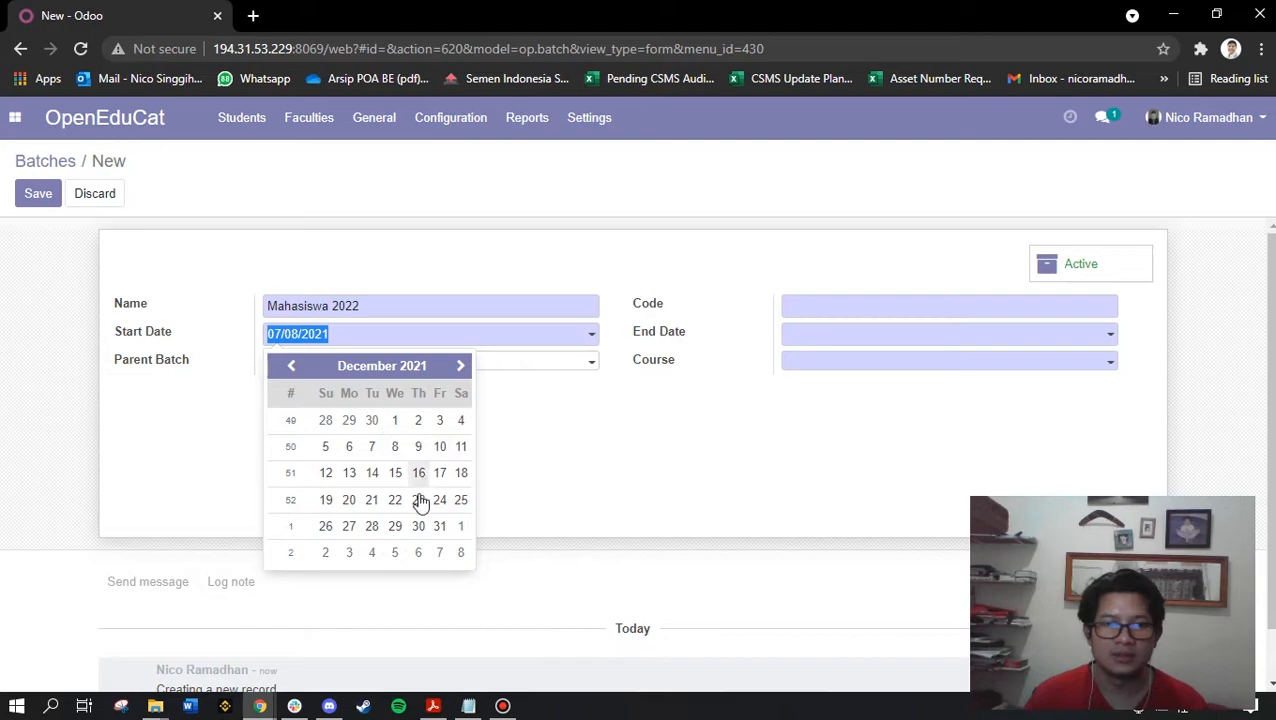
click(440, 526)
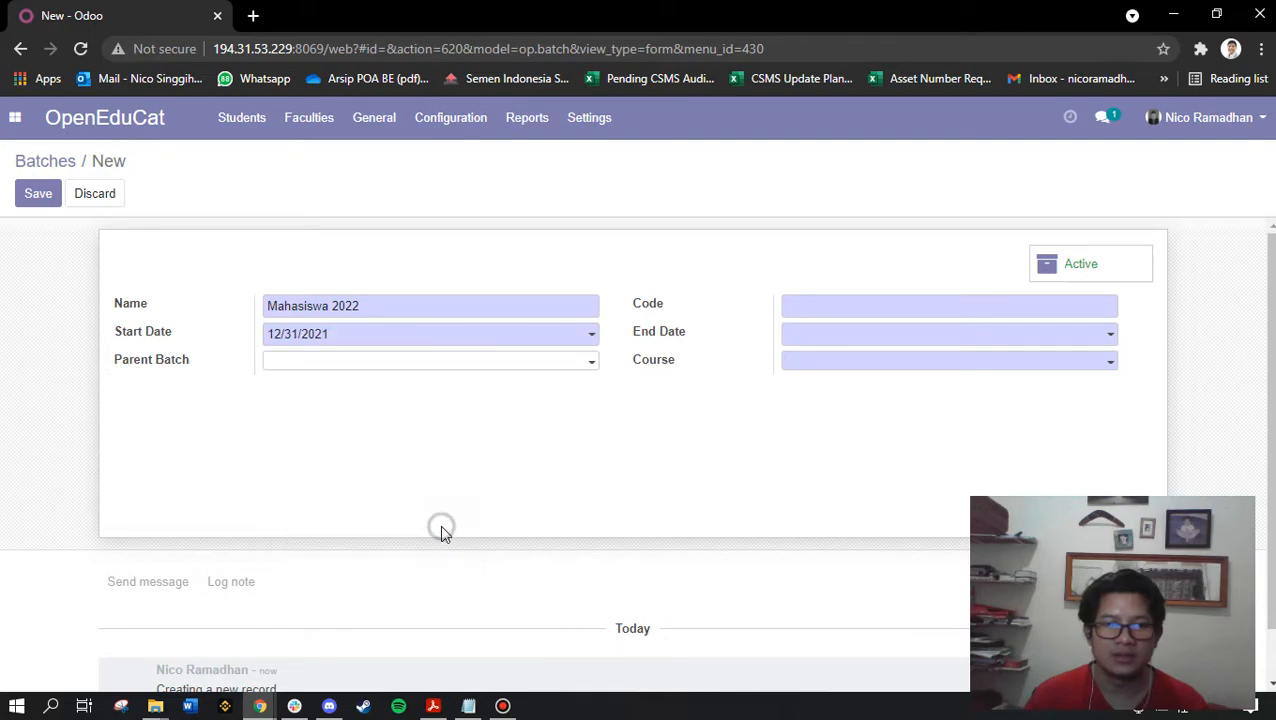
Set the batch end date to 01/01/2022
click(823, 334)
click(1125, 413)
click(897, 336)
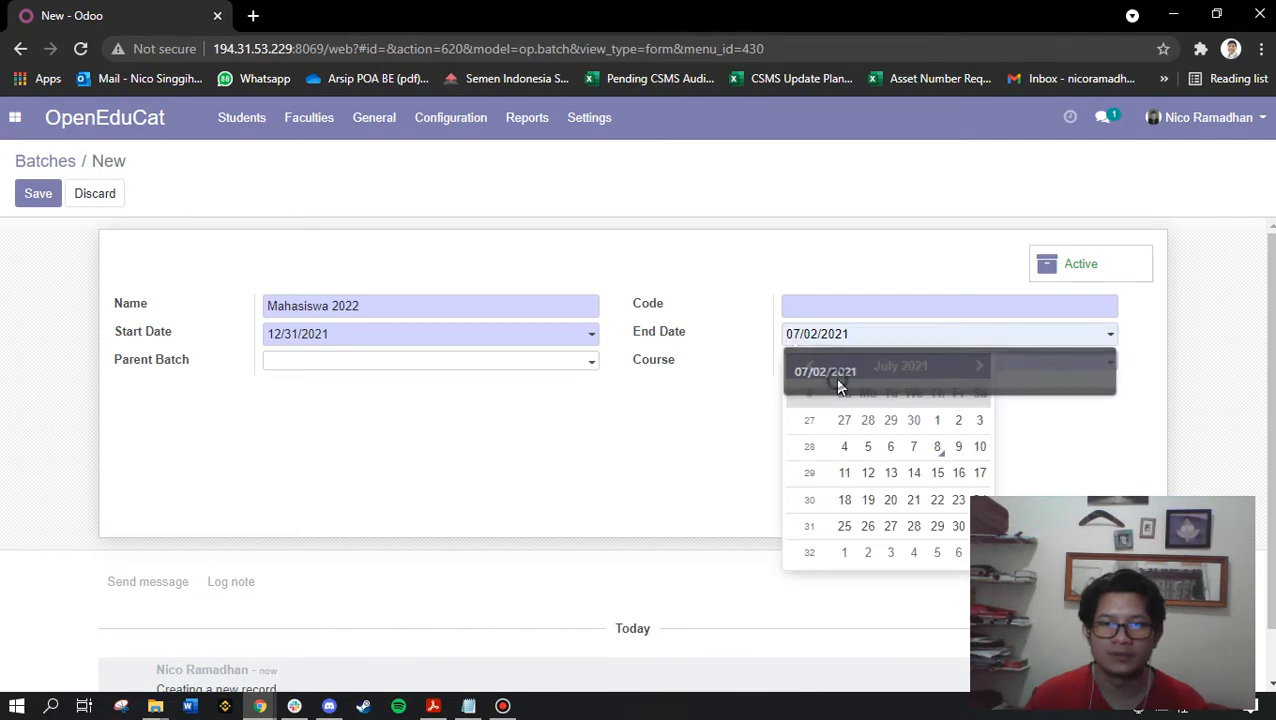
click(912, 364)
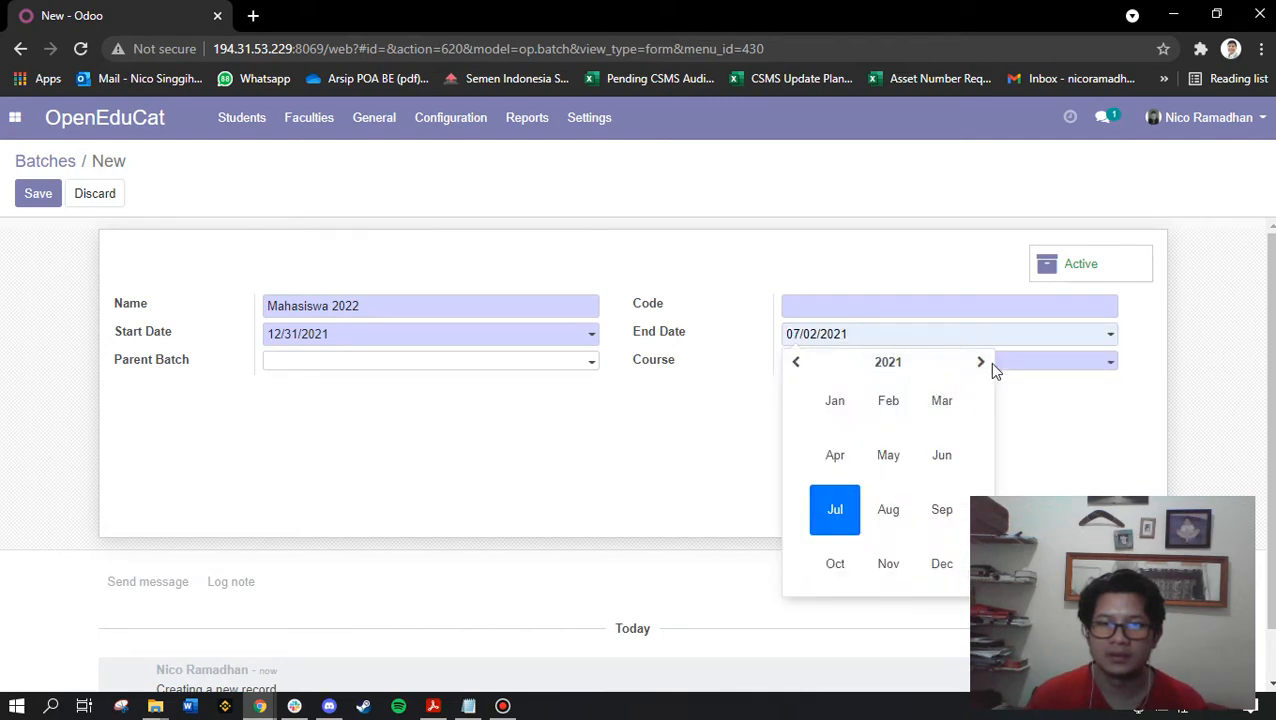
click(986, 363)
click(986, 363)
click(797, 363)
click(835, 400)
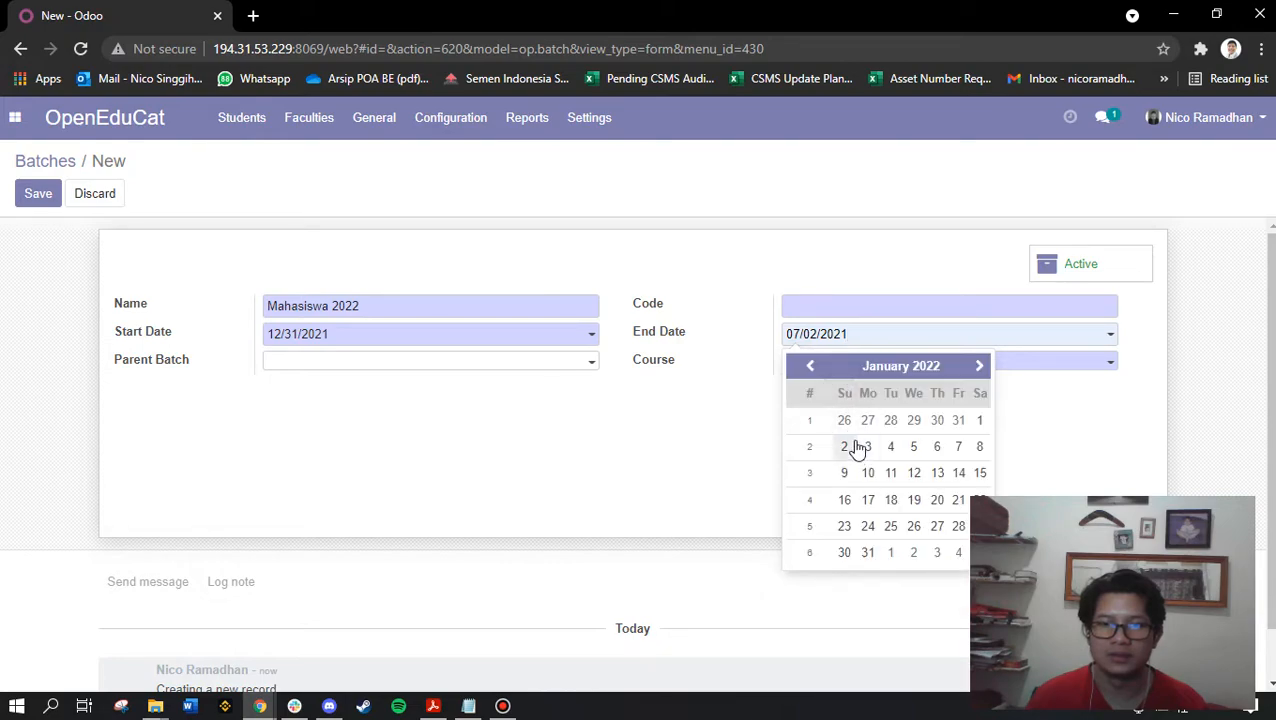
click(978, 422)
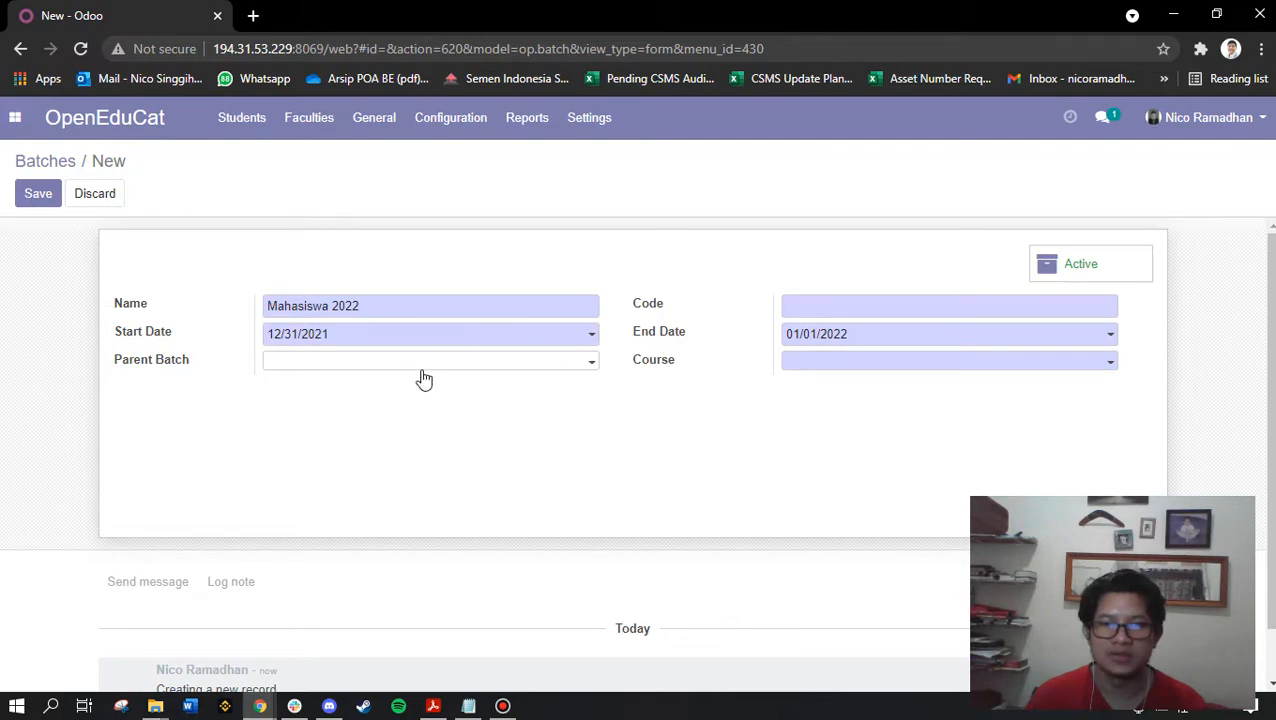
Enter M22 as the batch code
drag(372, 309, 347, 293)
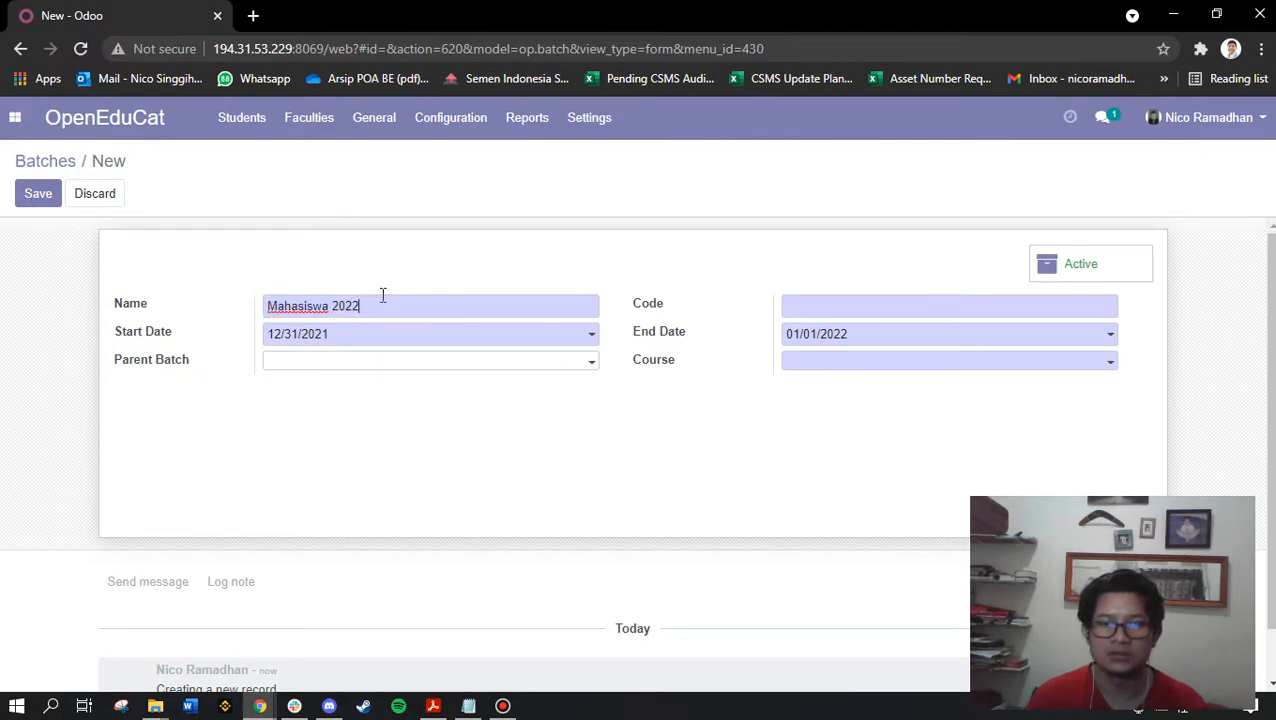
click(812, 306)
text(M22)
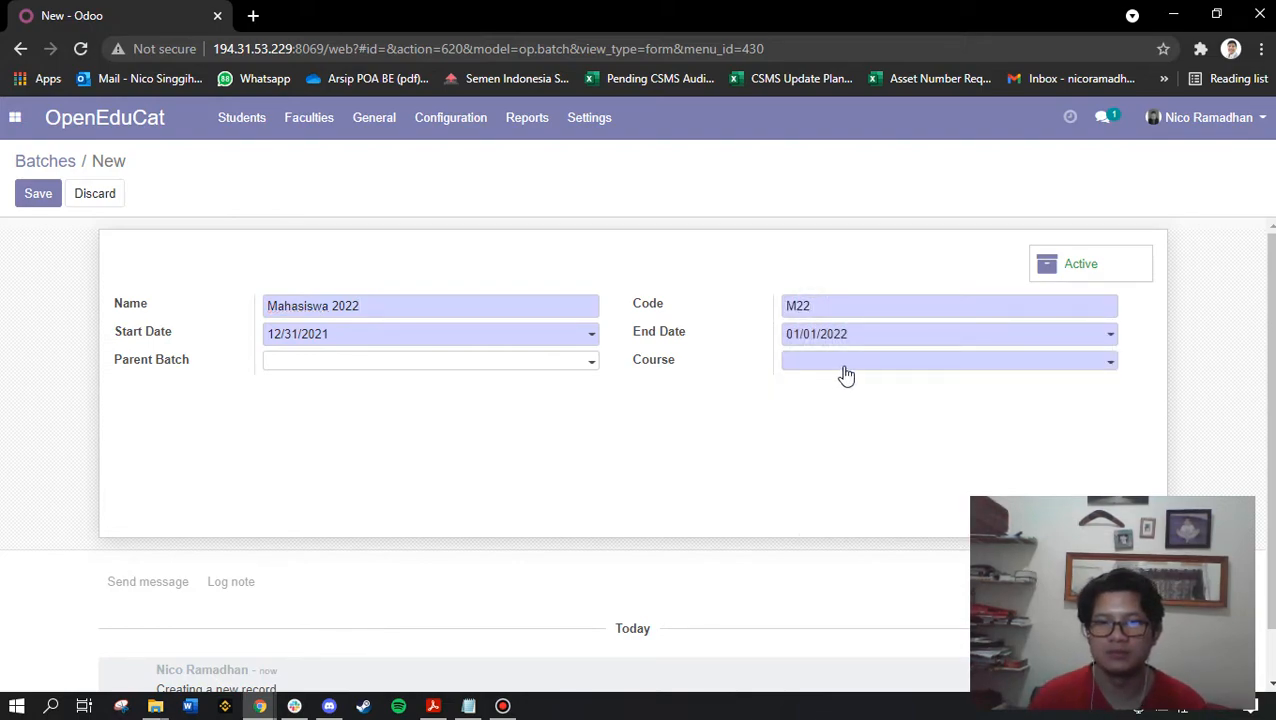
Assign course ERP System to batch Mahasiswa 2022, save it, and return to Batches
click(843, 362)
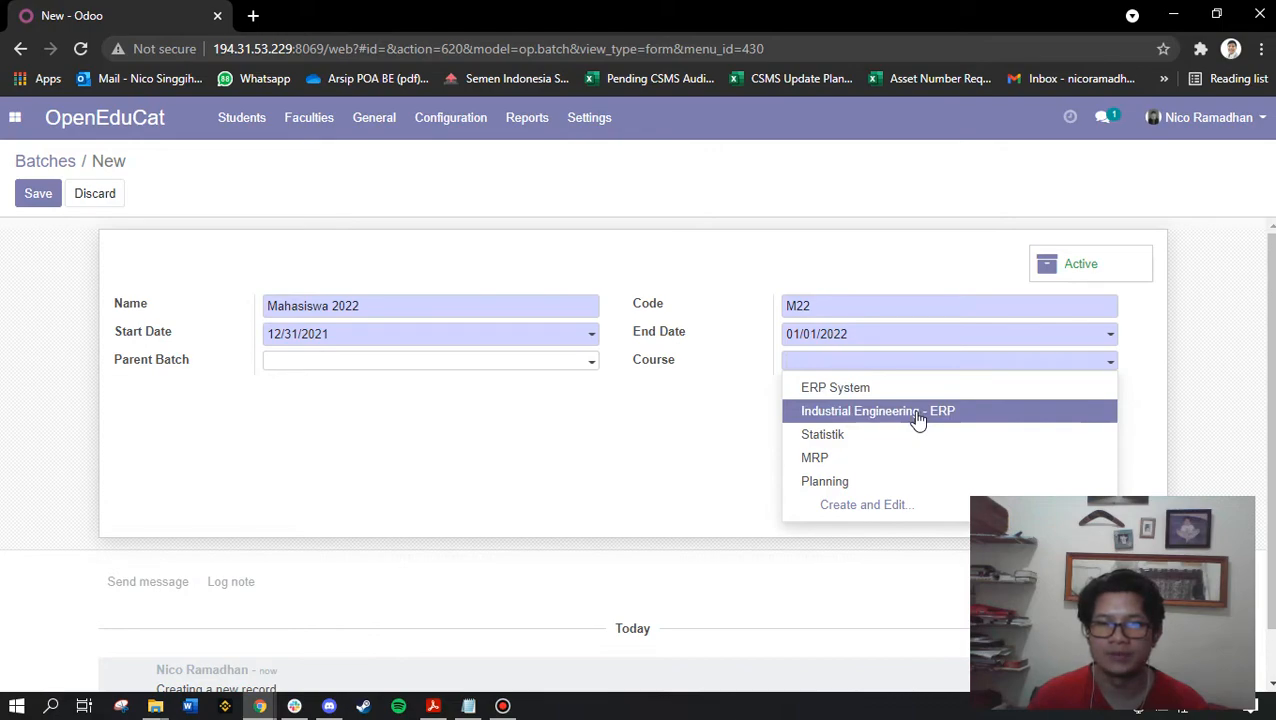
click(628, 440)
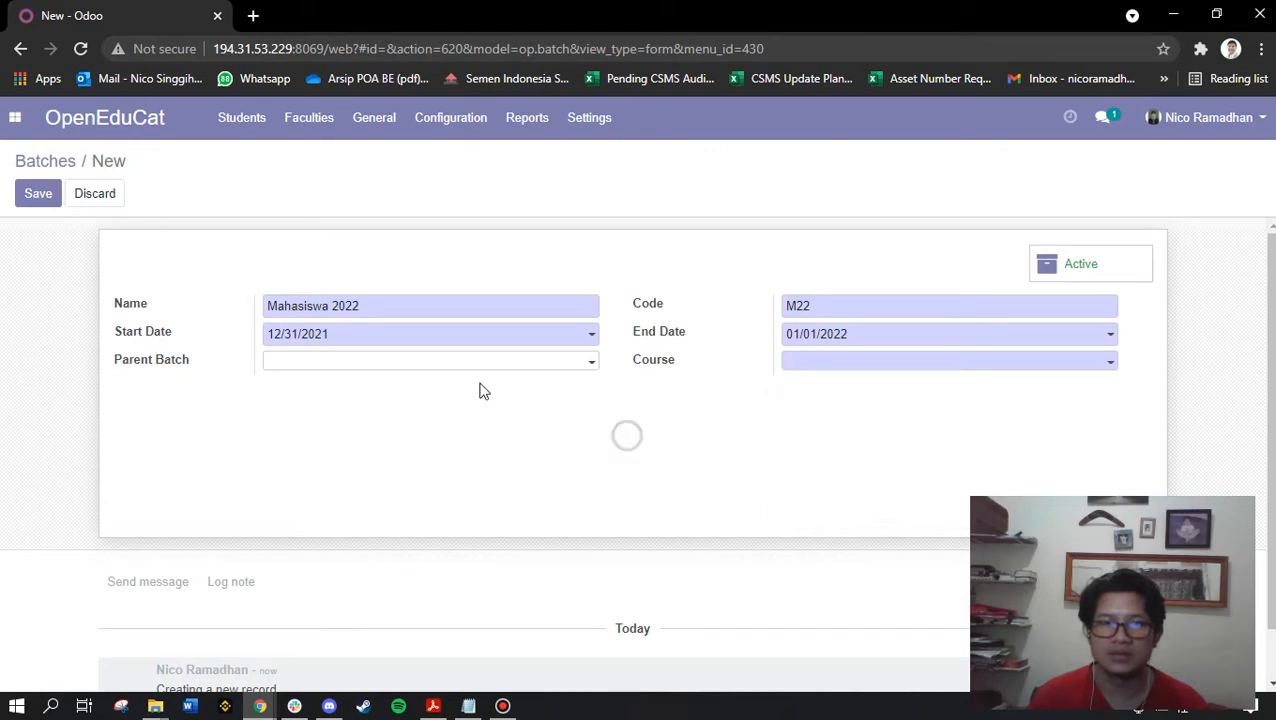
click(833, 364)
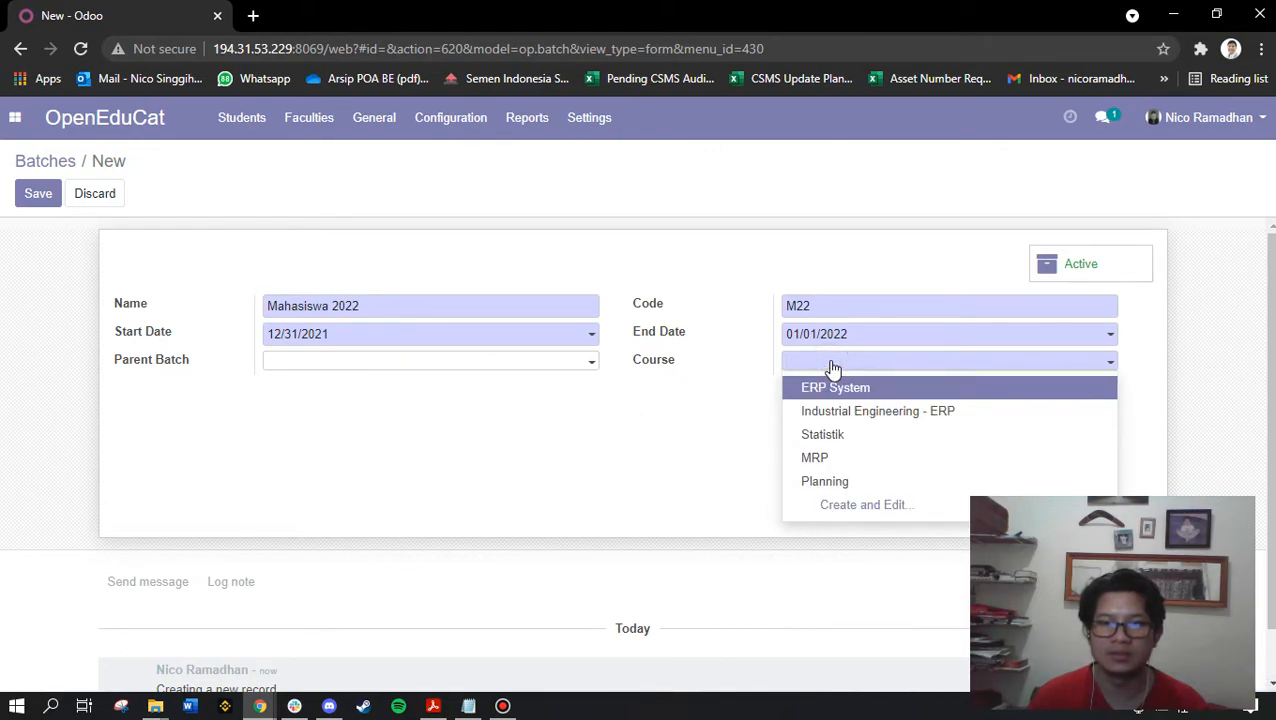
click(830, 385)
scroll(536, 459, down, 1)
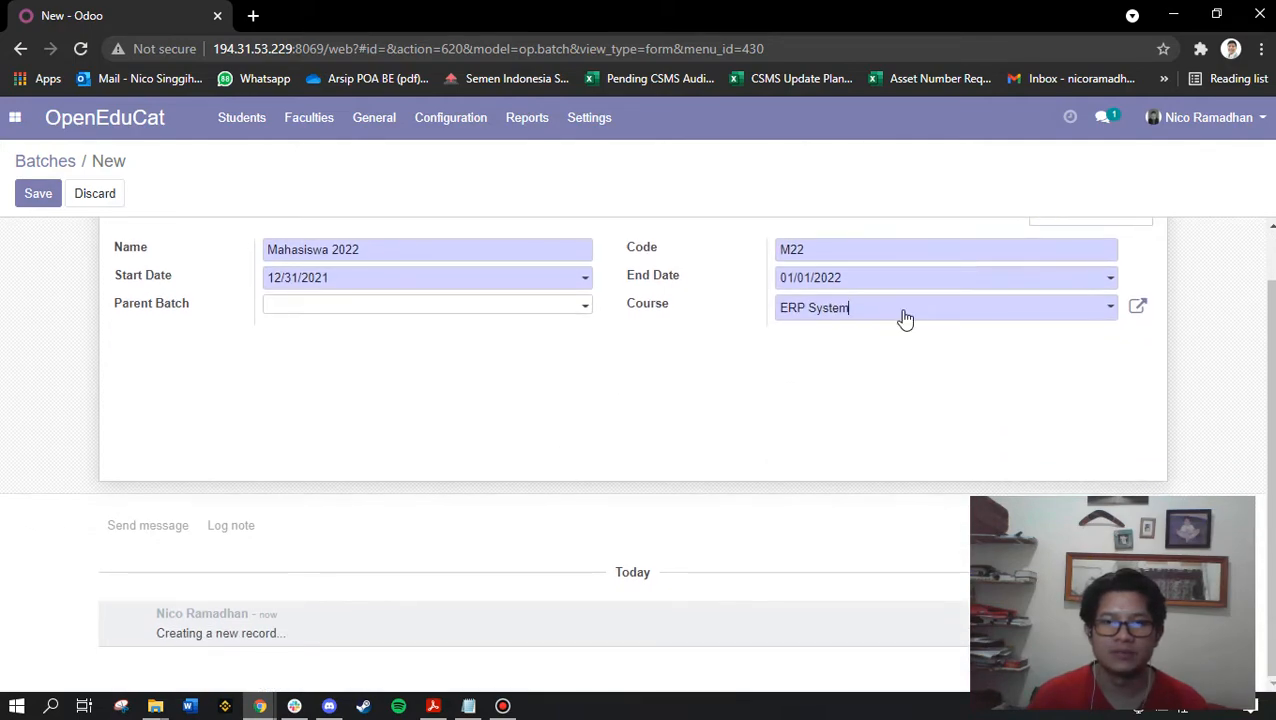
click(910, 318)
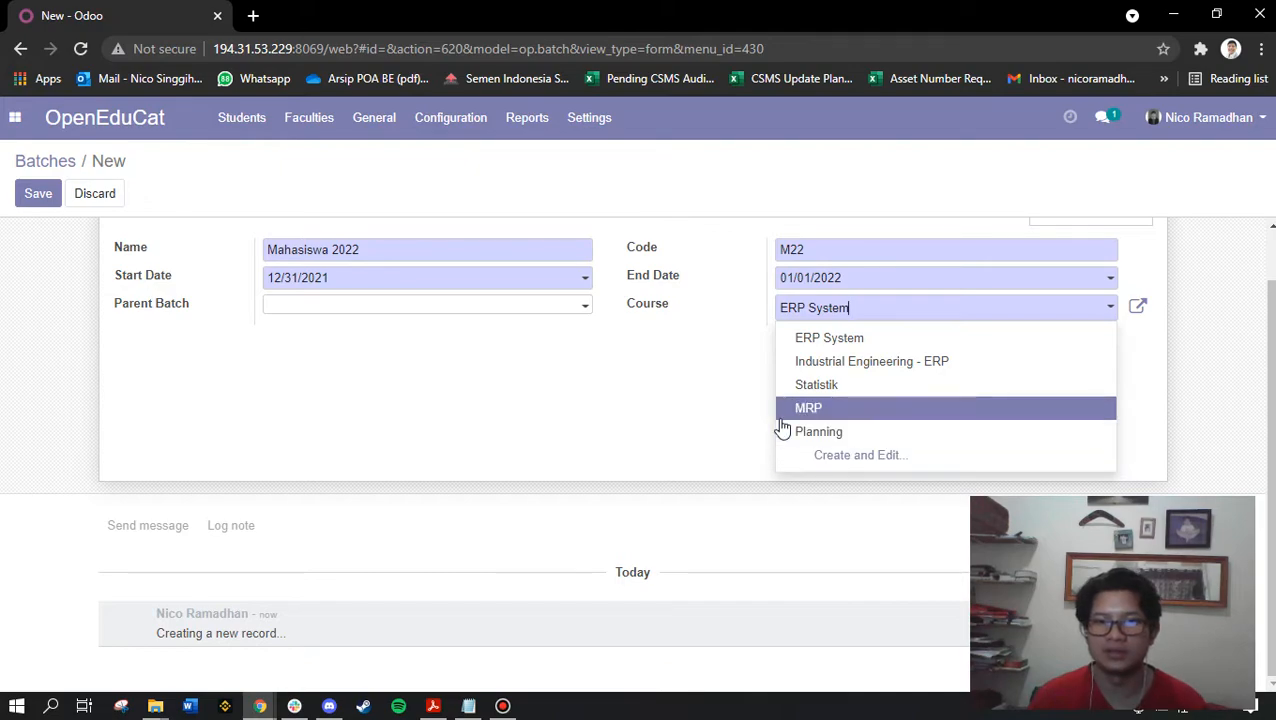
click(715, 413)
scroll(715, 416, up, 1)
click(22, 195)
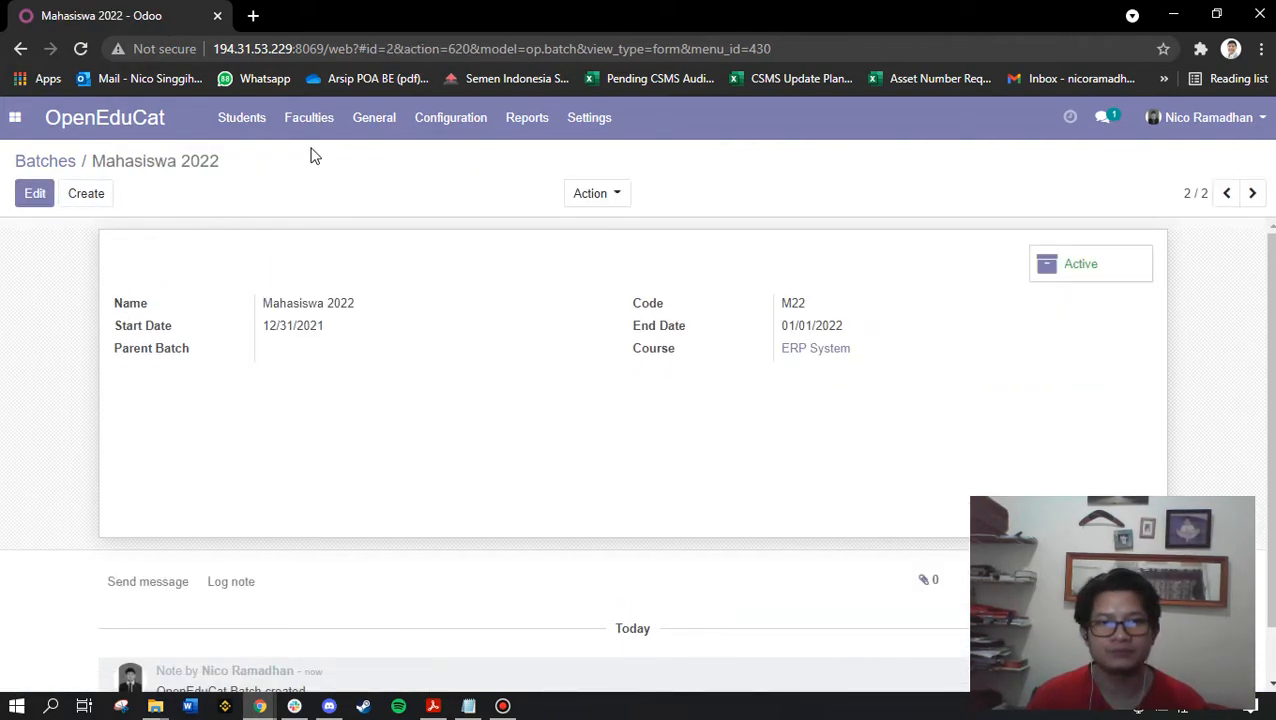
click(60, 161)
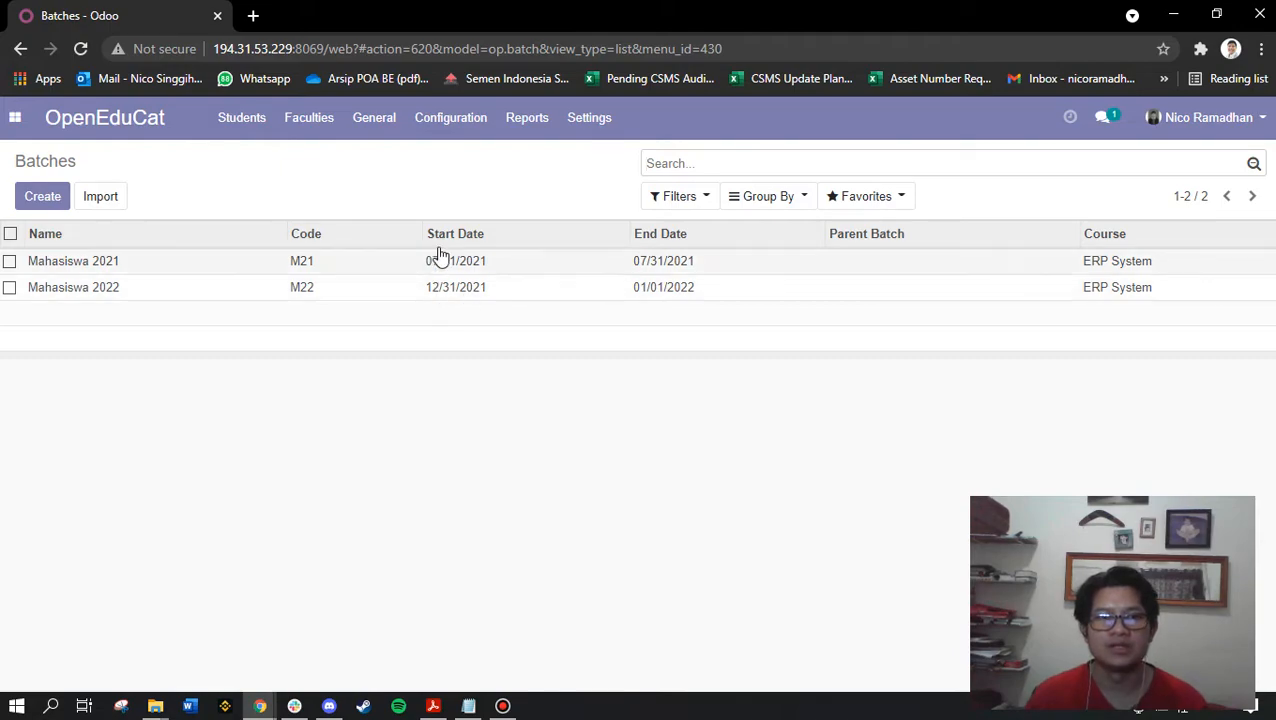
In Departments, start a new department Mechanical Engineering with code MEC_ENG
click(463, 128)
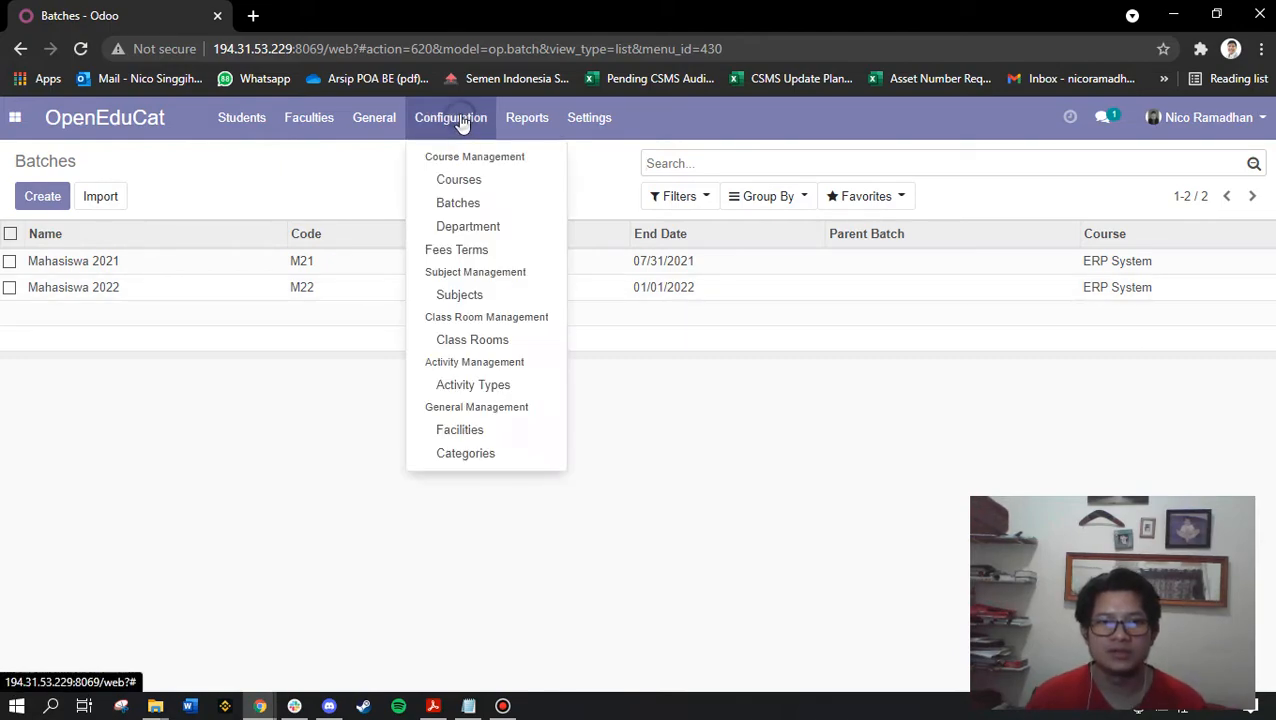
click(490, 230)
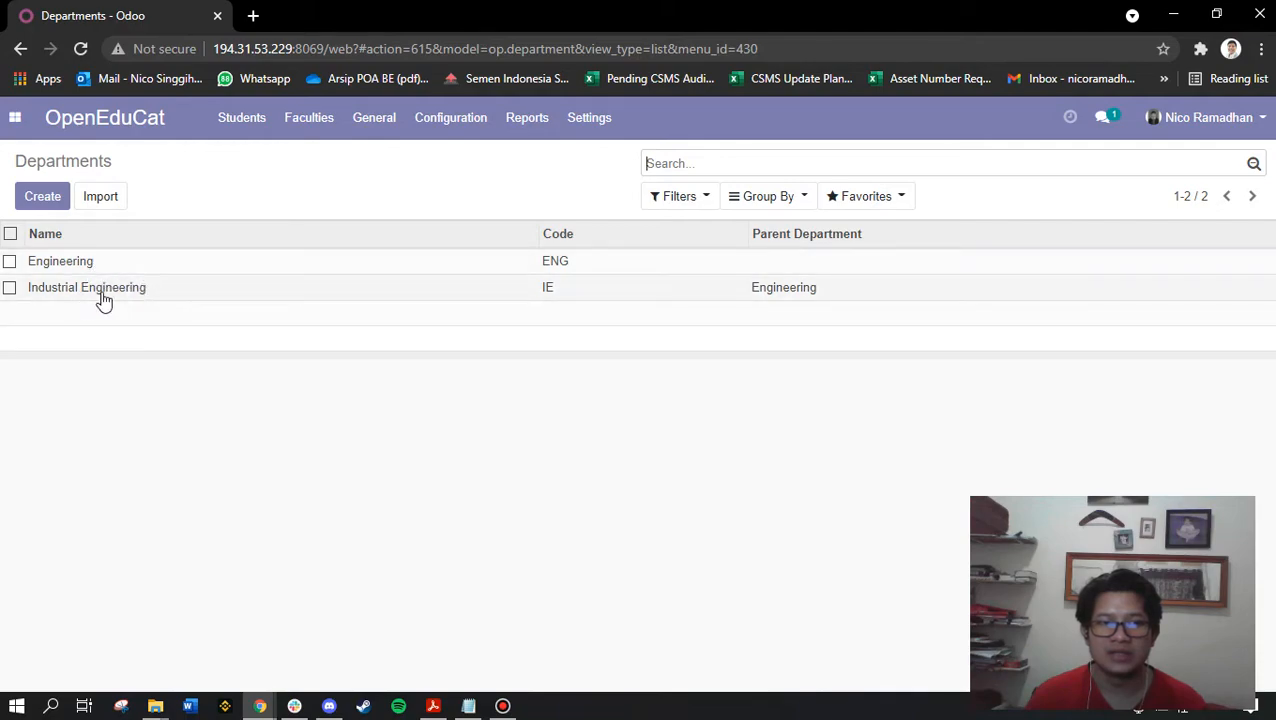
click(45, 198)
click(287, 268)
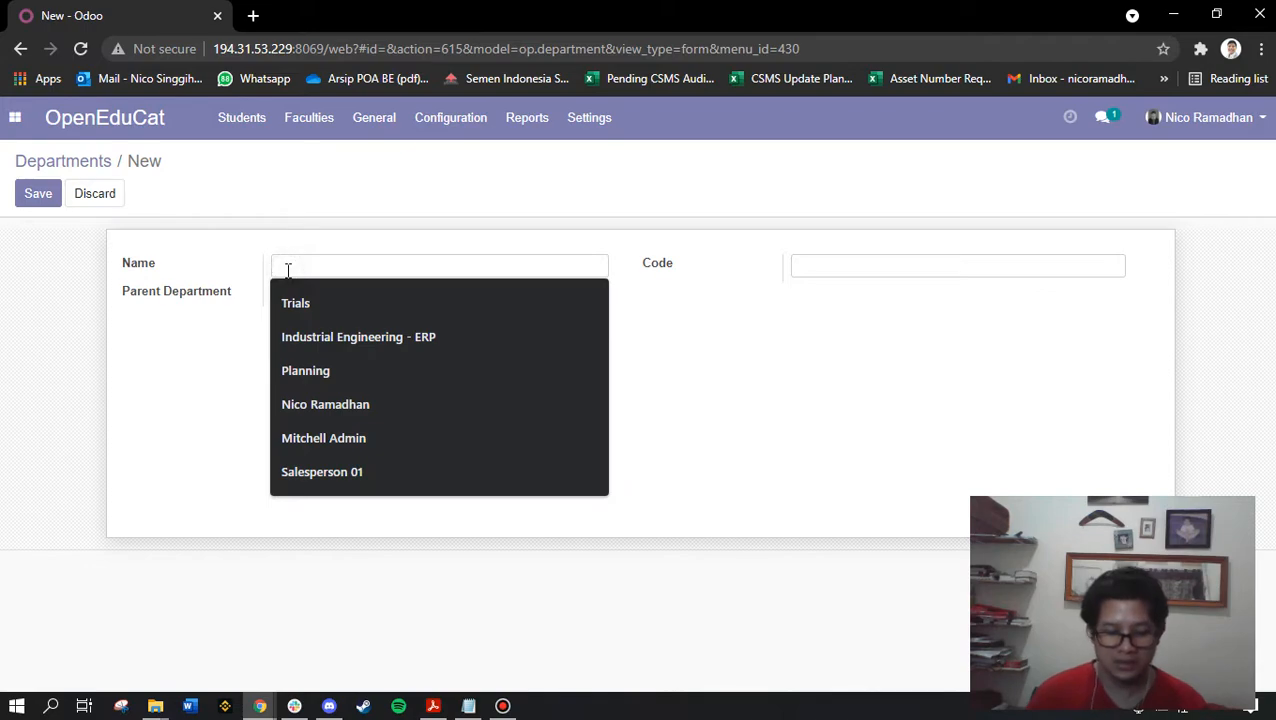
text(Mechanical Engineering)
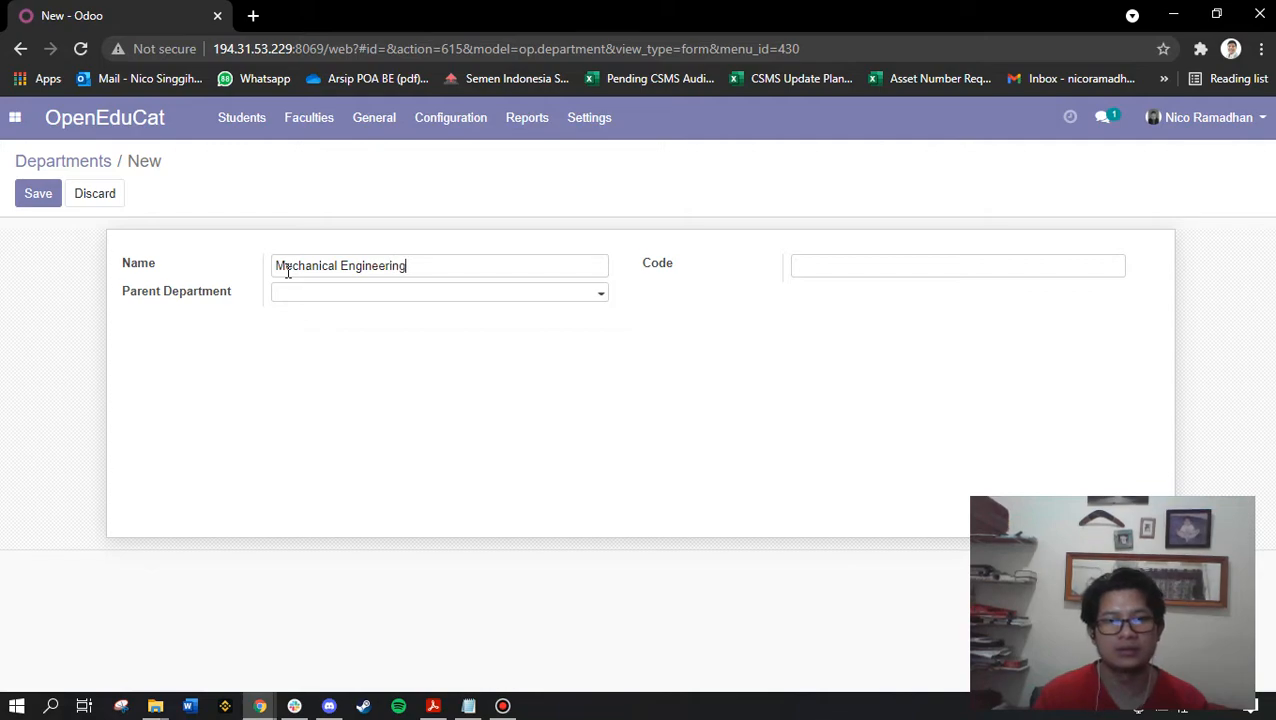
key(Tab)
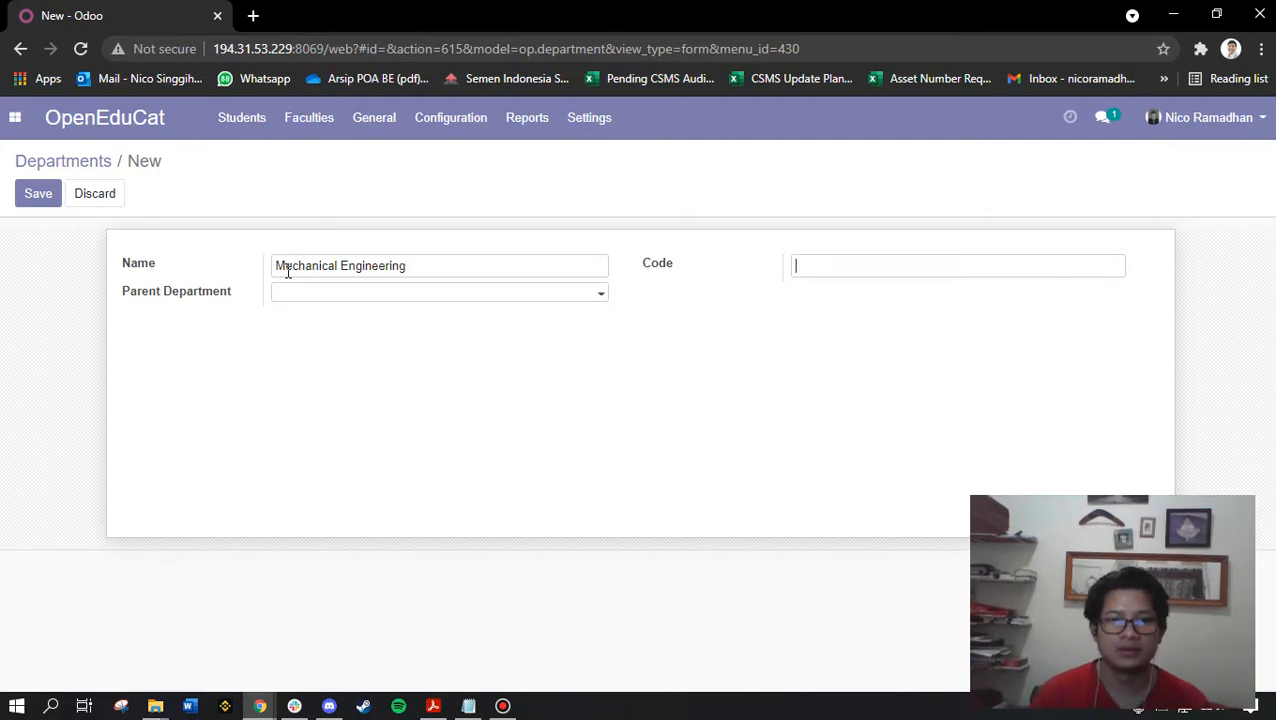
click(549, 287)
click(798, 262)
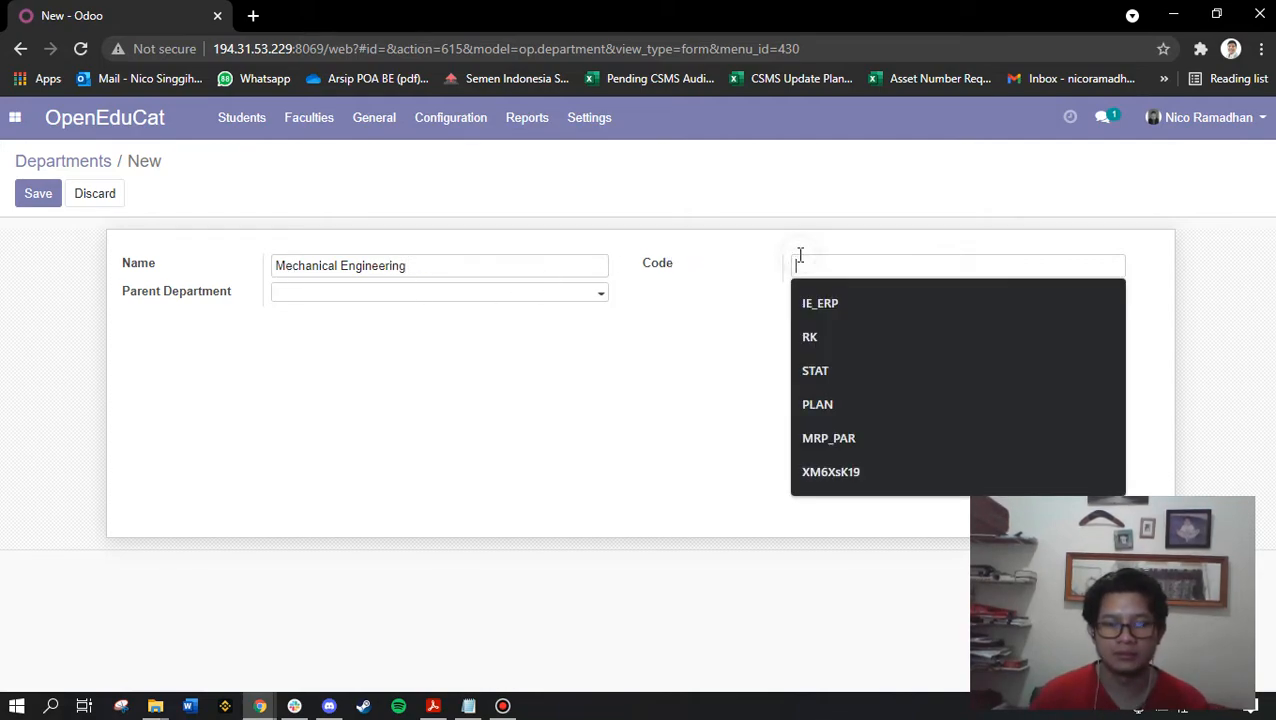
text(MEC_ENG)
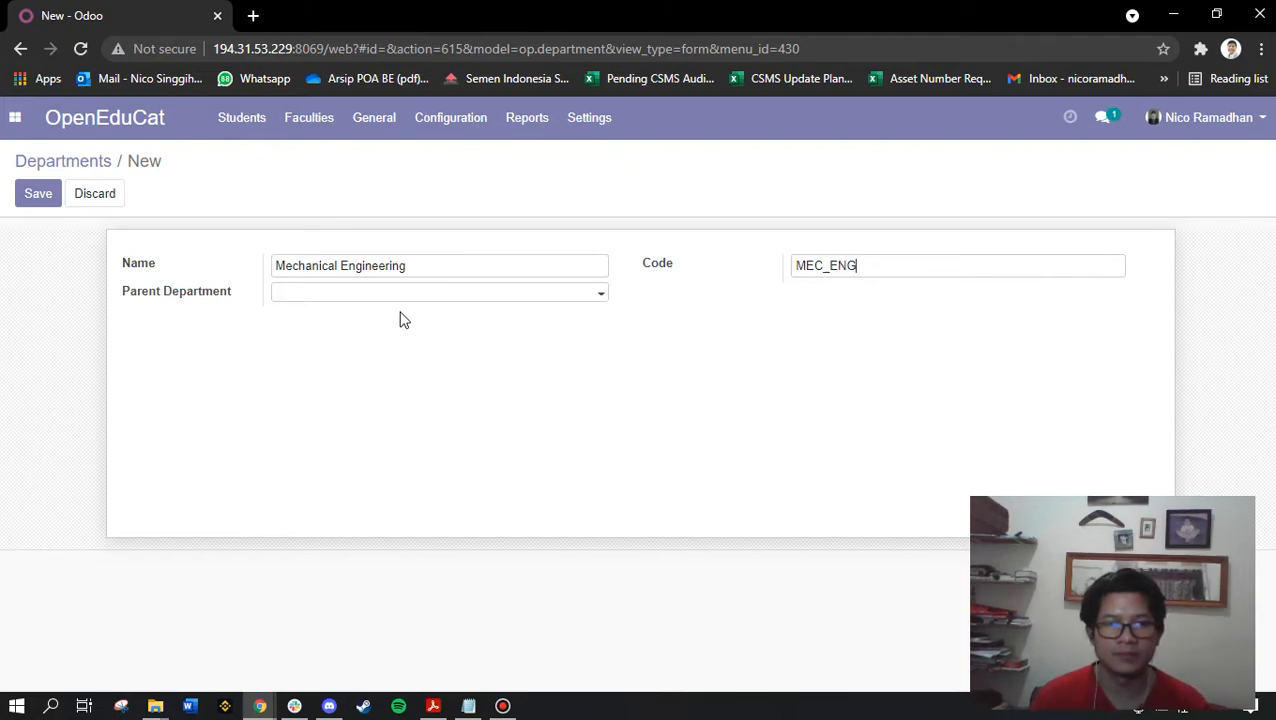
Make Engineering its parent department, save, and return to the departments list
click(379, 296)
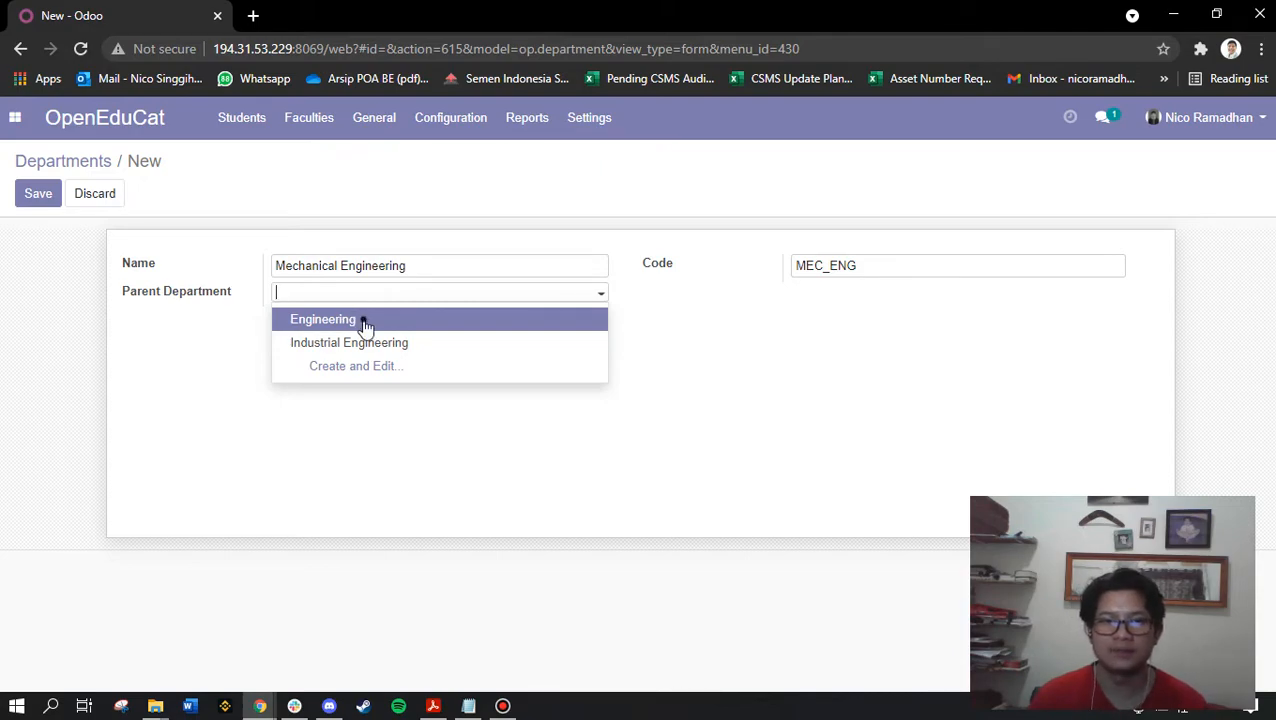
click(364, 326)
click(398, 303)
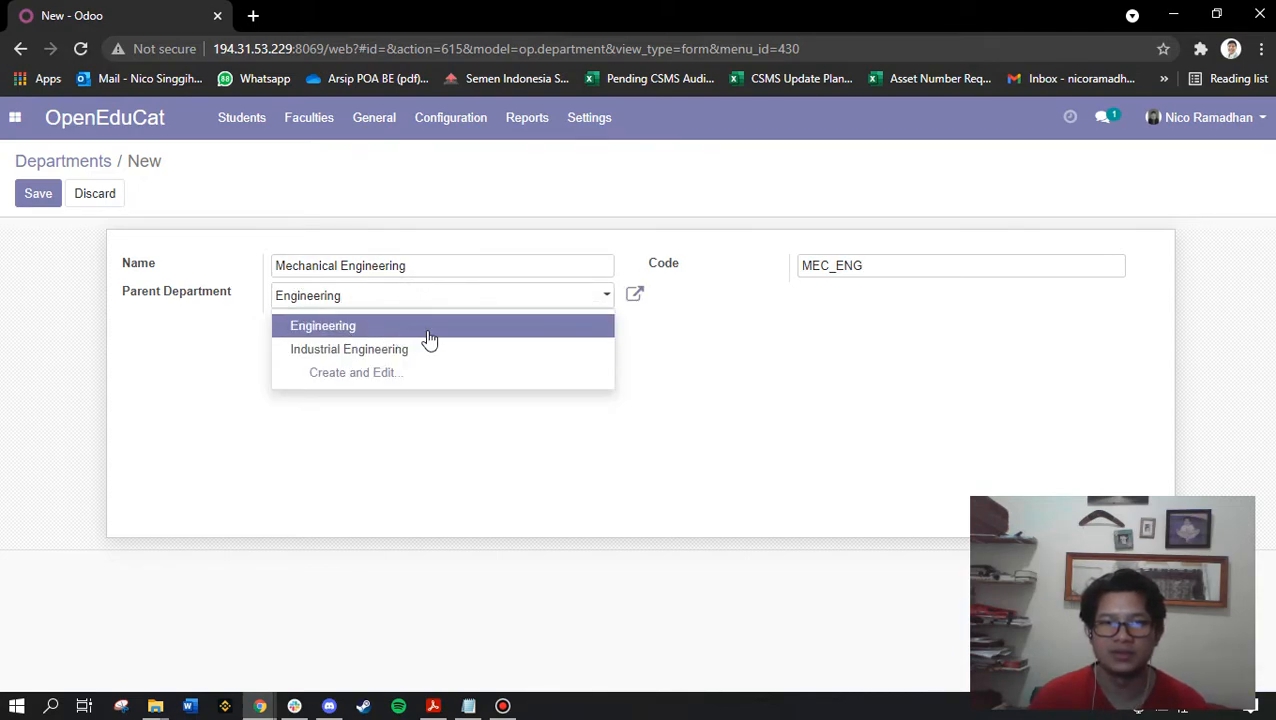
click(707, 365)
click(42, 200)
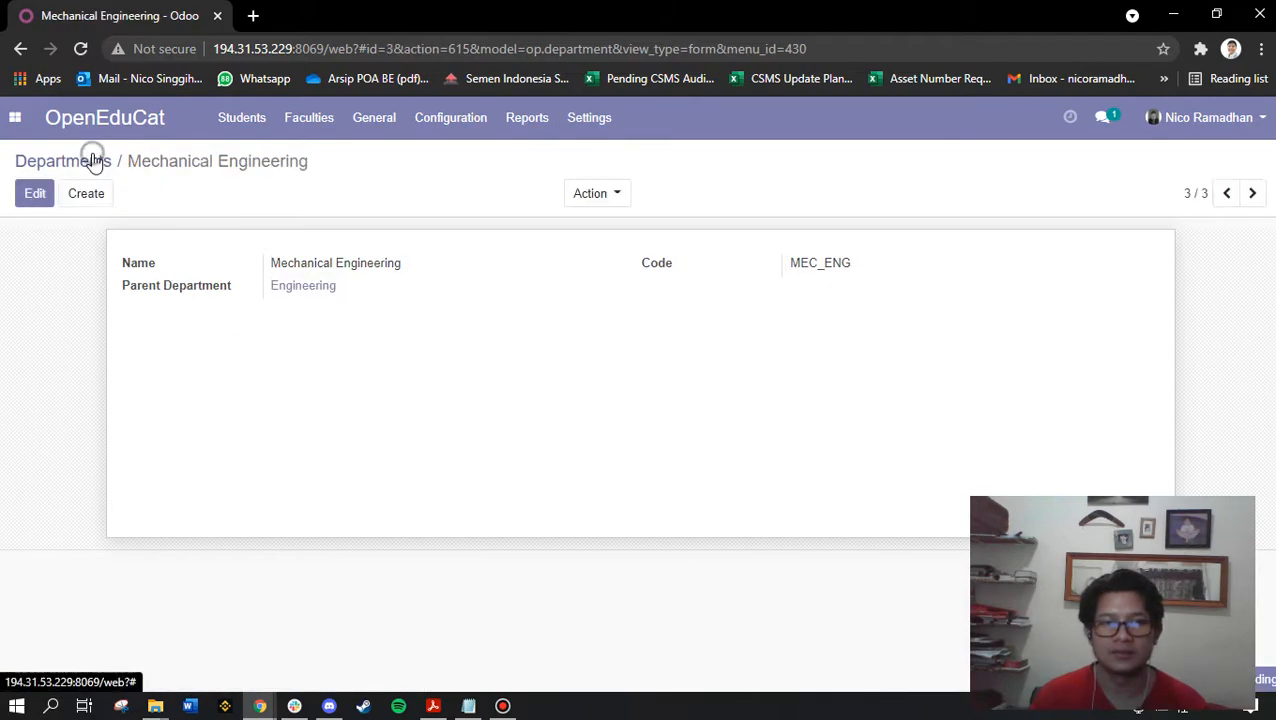
click(92, 157)
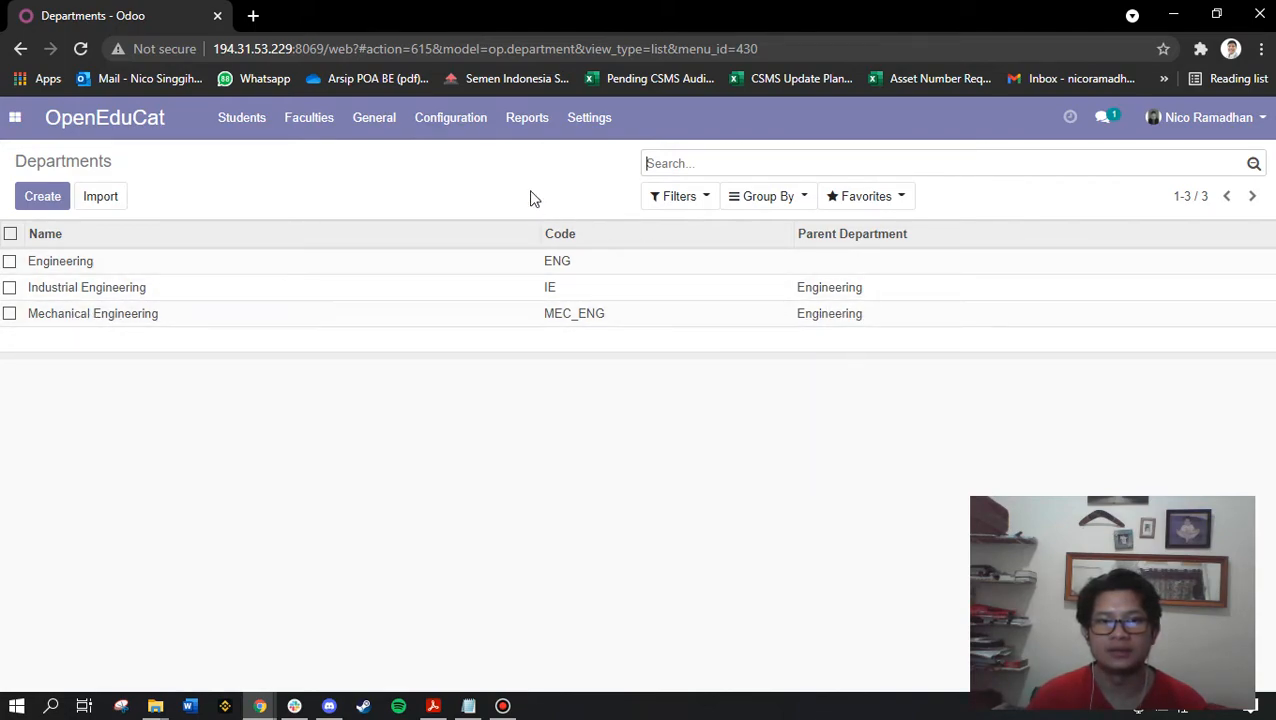
Open the Fees Terms list and review fee terms FT001, FT002, FT003 and FT004 in turn
click(460, 118)
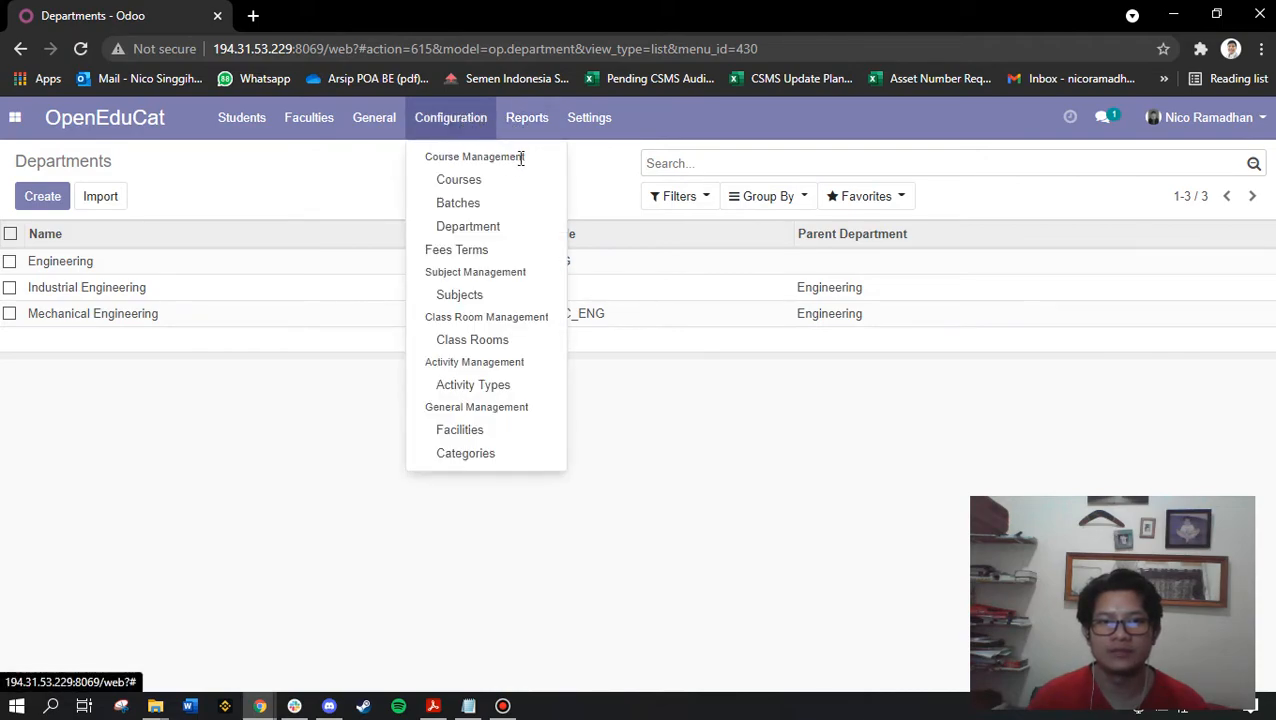
click(471, 259)
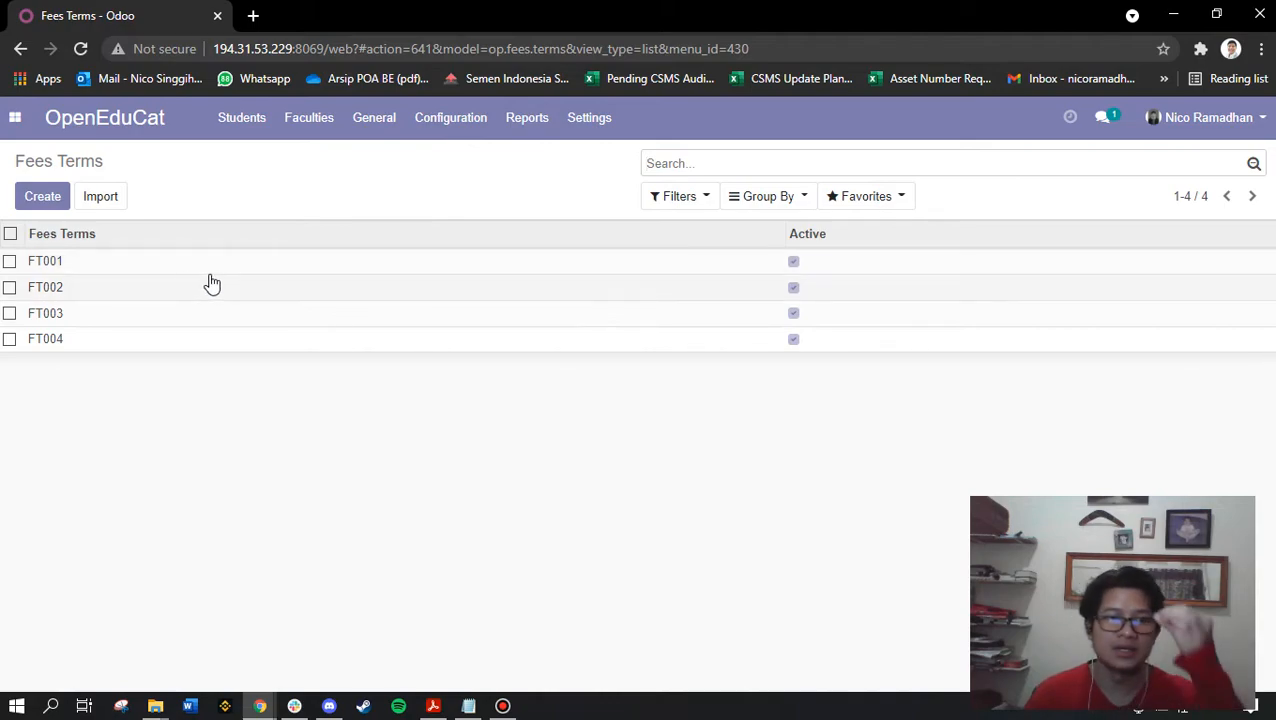
click(76, 258)
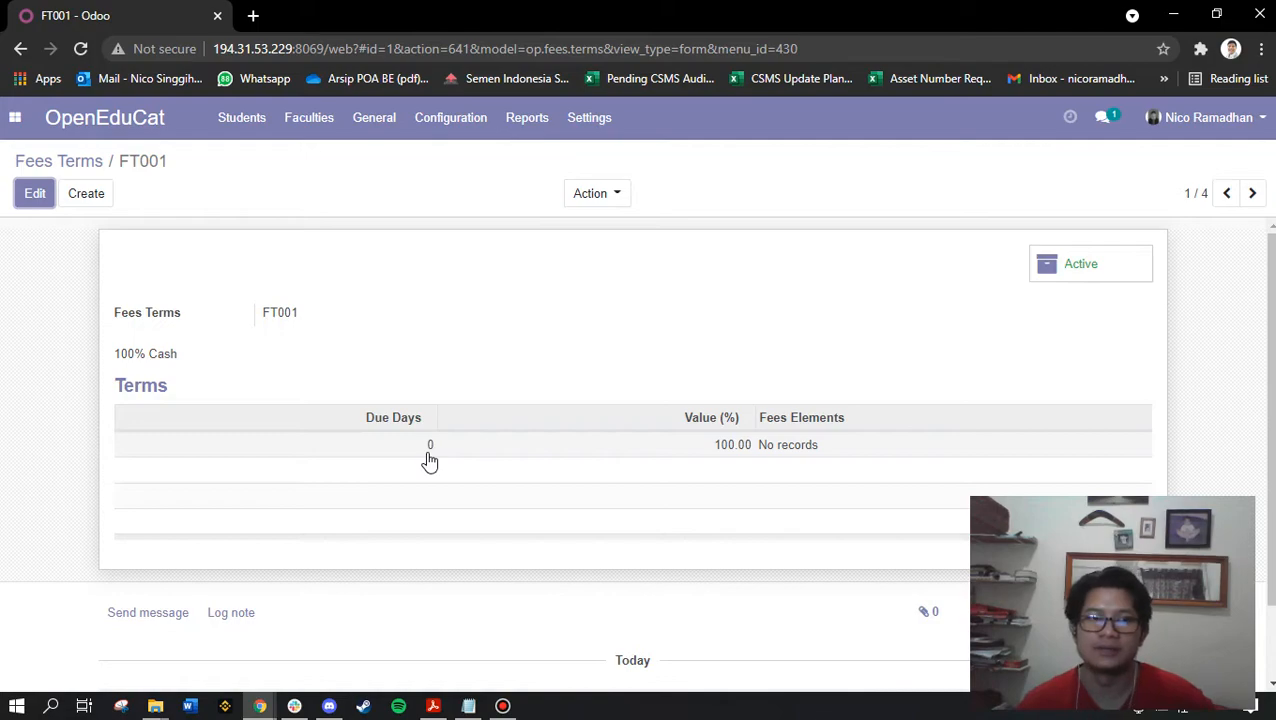
click(94, 158)
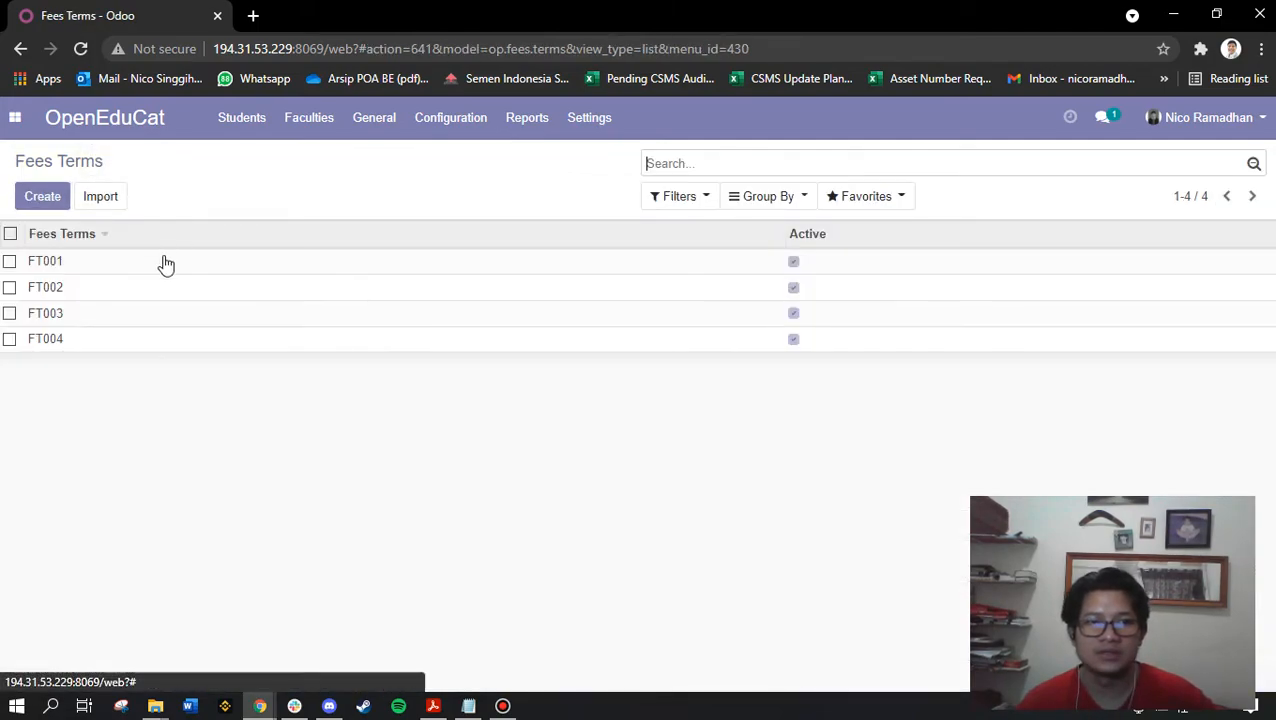
click(67, 290)
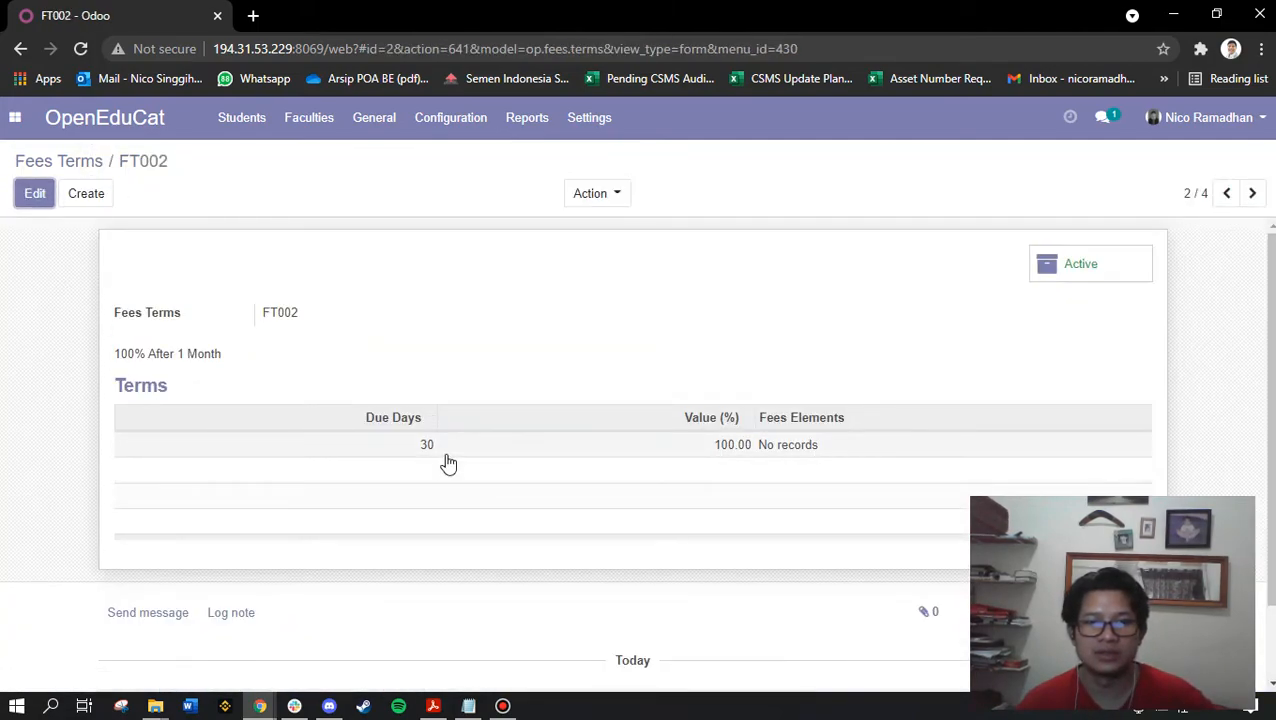
click(76, 161)
click(57, 311)
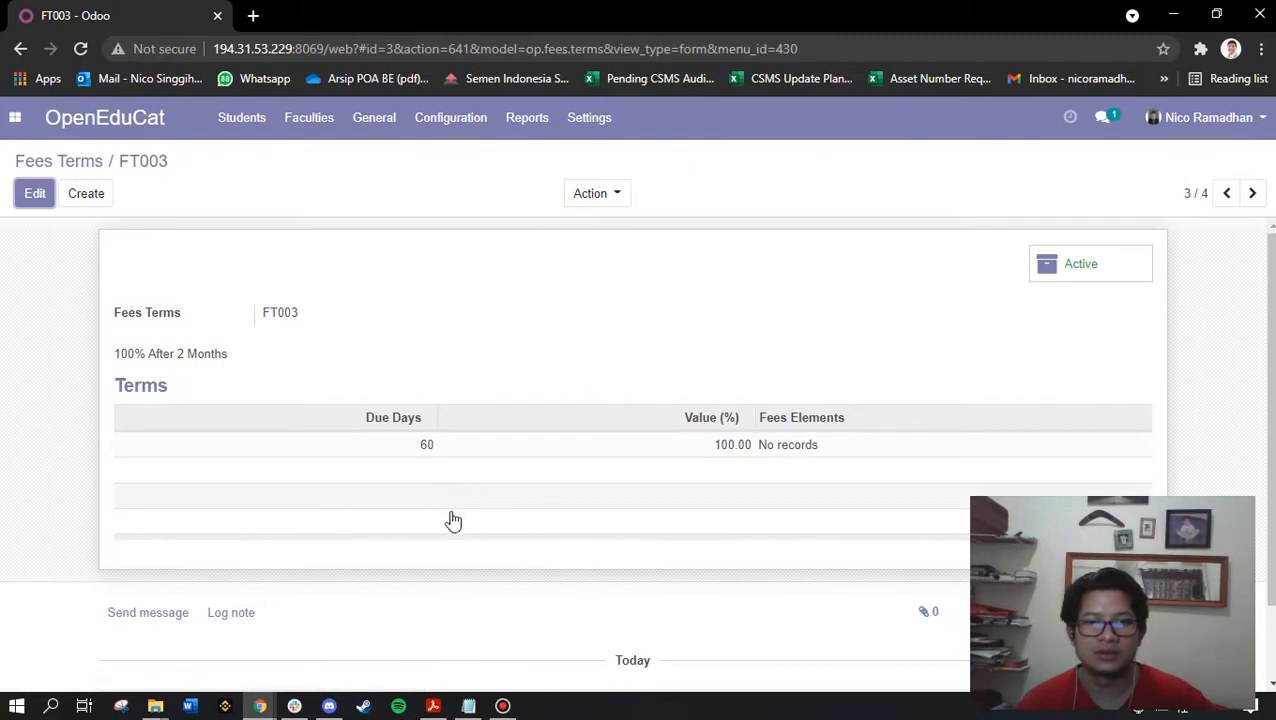
click(60, 163)
click(51, 339)
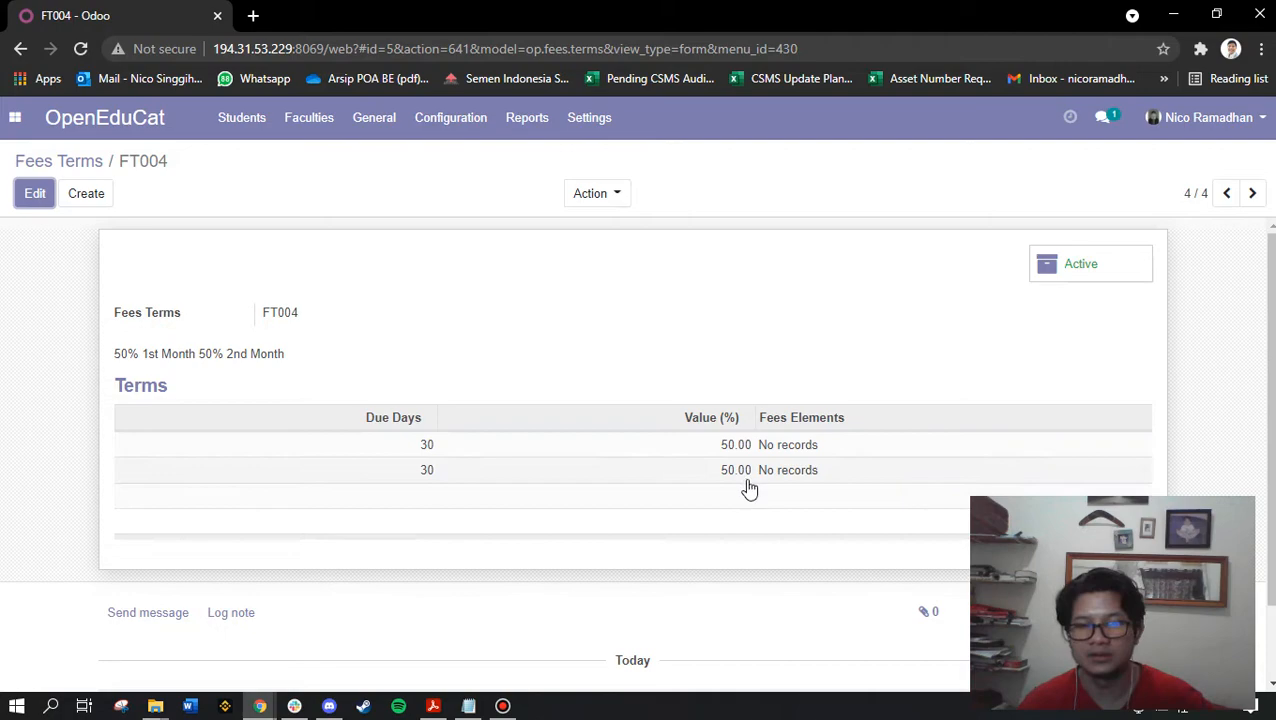
click(80, 161)
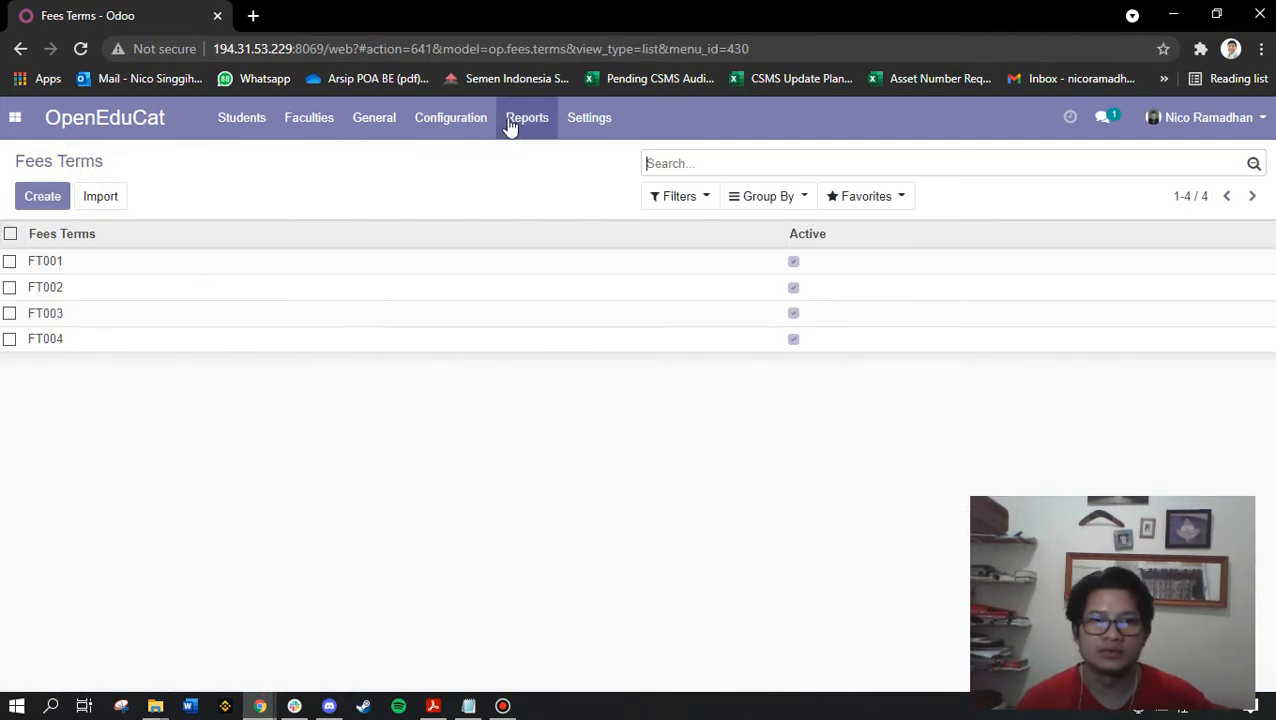
Mark 'Create Subjects' in the Notepad checklist, then bring up Odoo's Subjects list
click(468, 706)
drag(802, 388, 661, 394)
drag(813, 420, 660, 417)
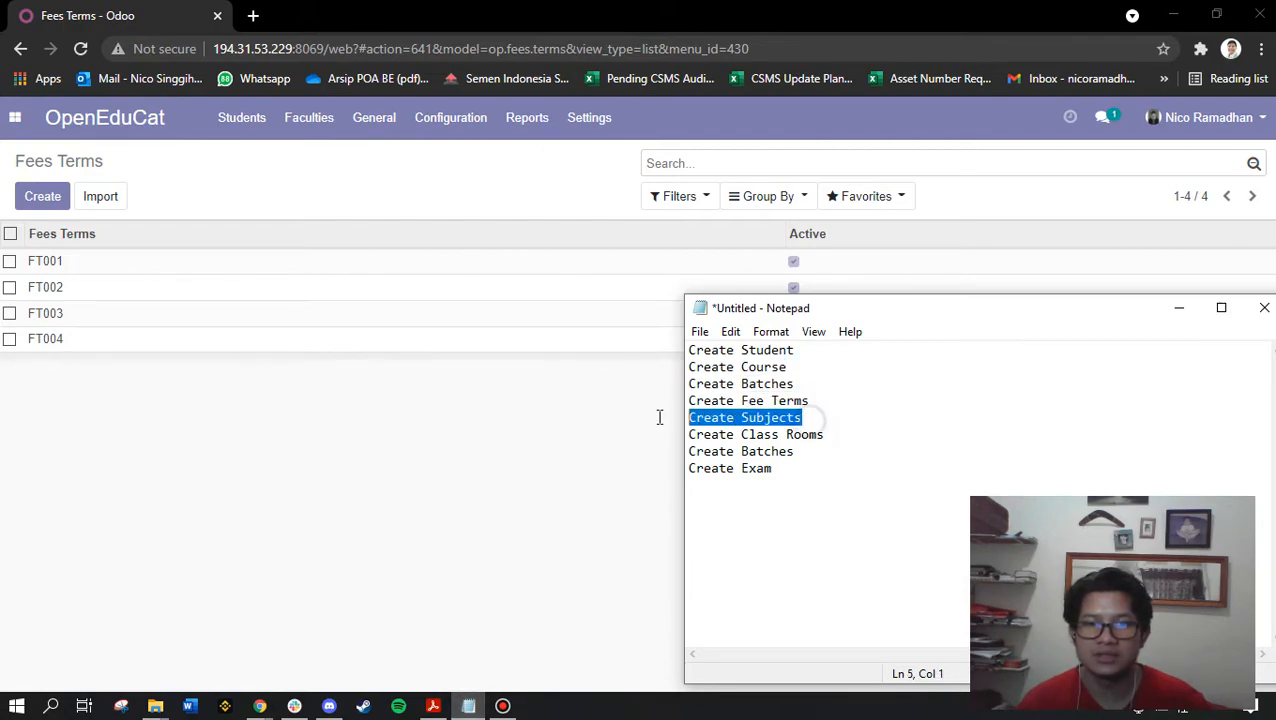
click(437, 125)
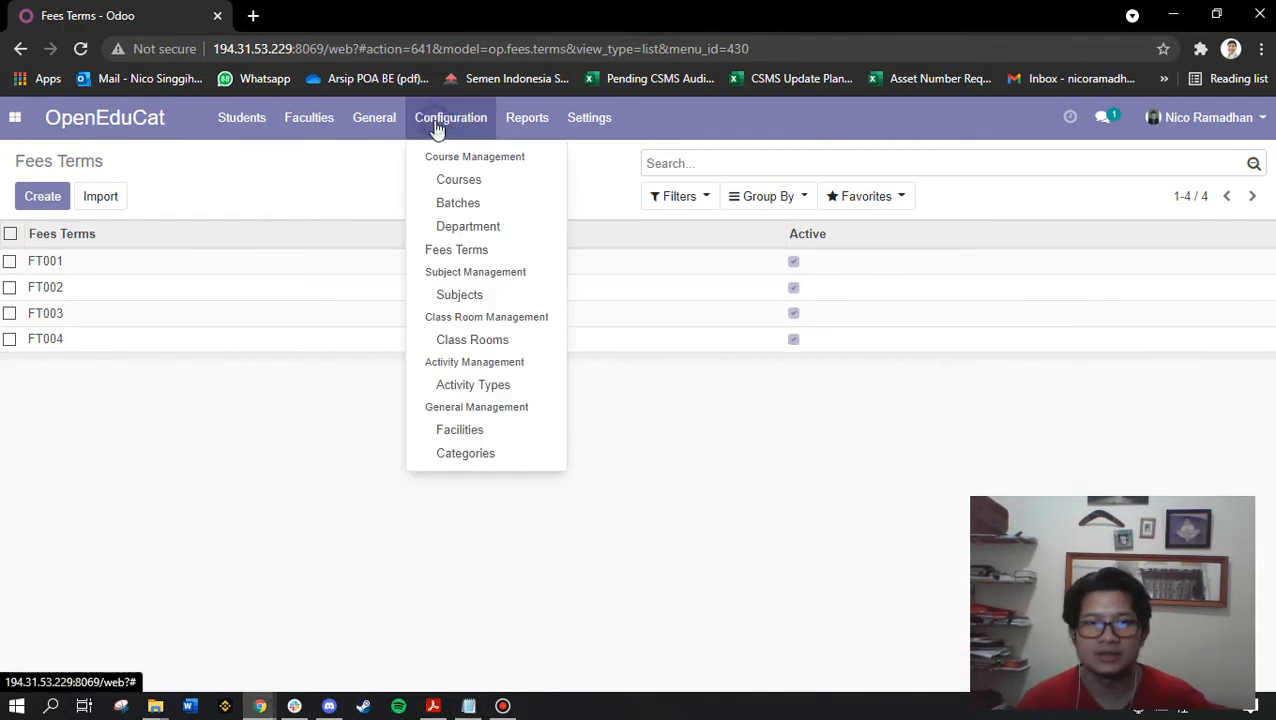
click(476, 299)
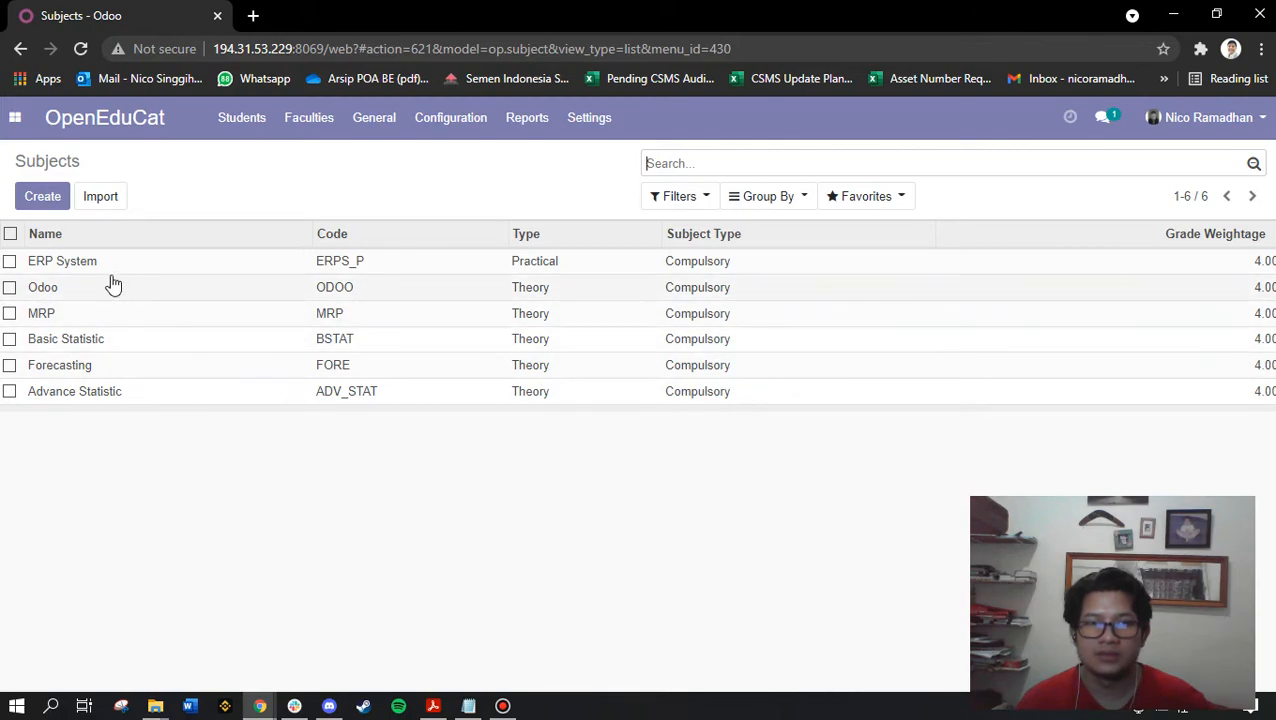
Start a new subject named Advance Planning with subject type Both
click(43, 197)
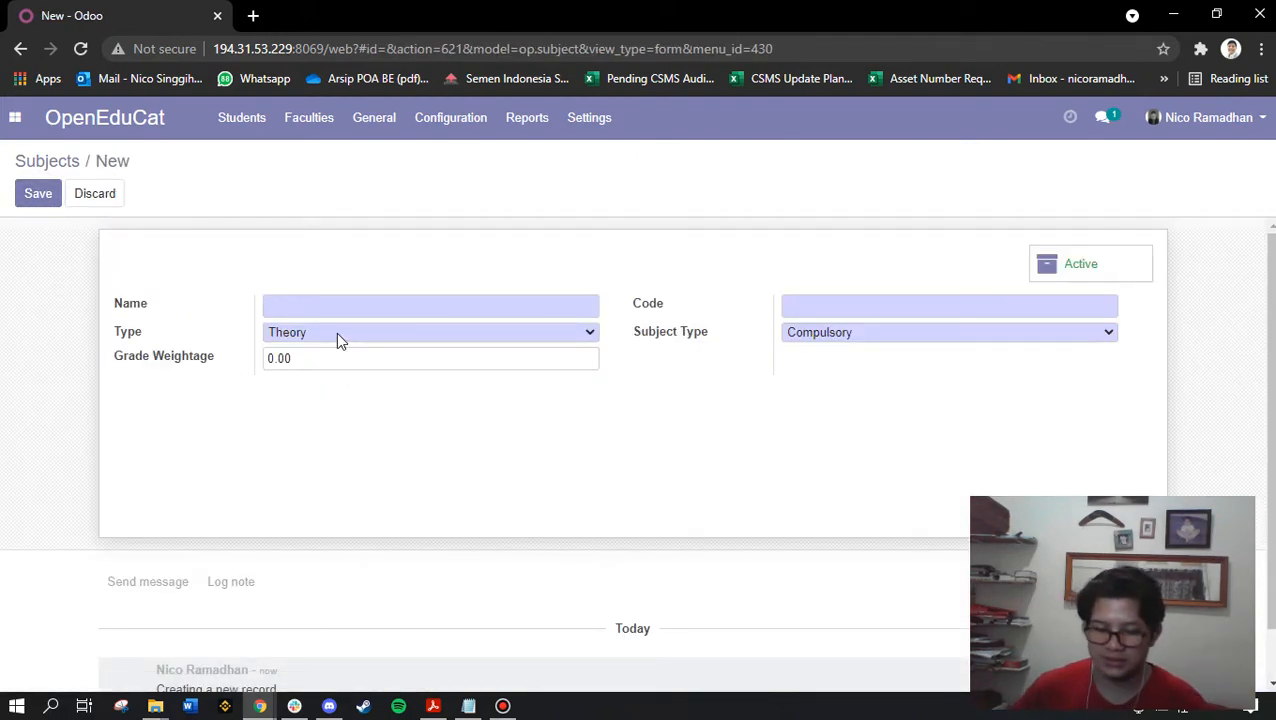
text(Advnca)
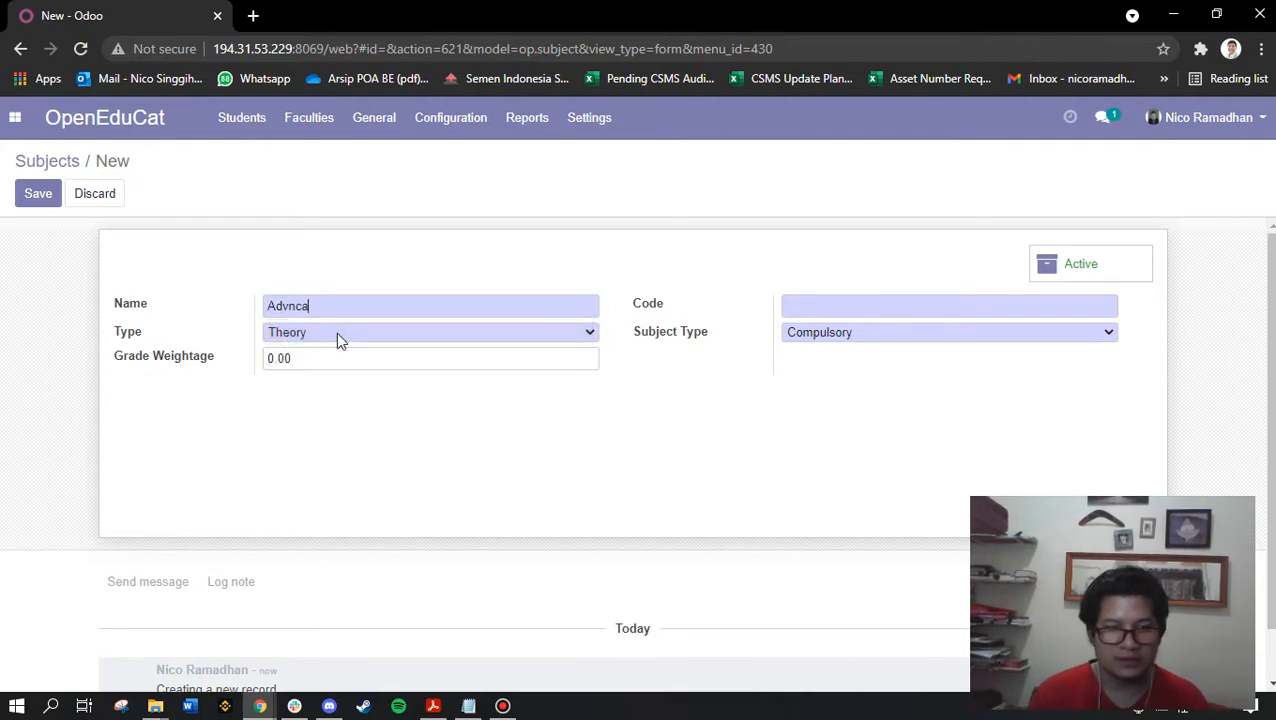
key(BackSpace)
key(BackSpace)
key(BackSpace)
text(an)
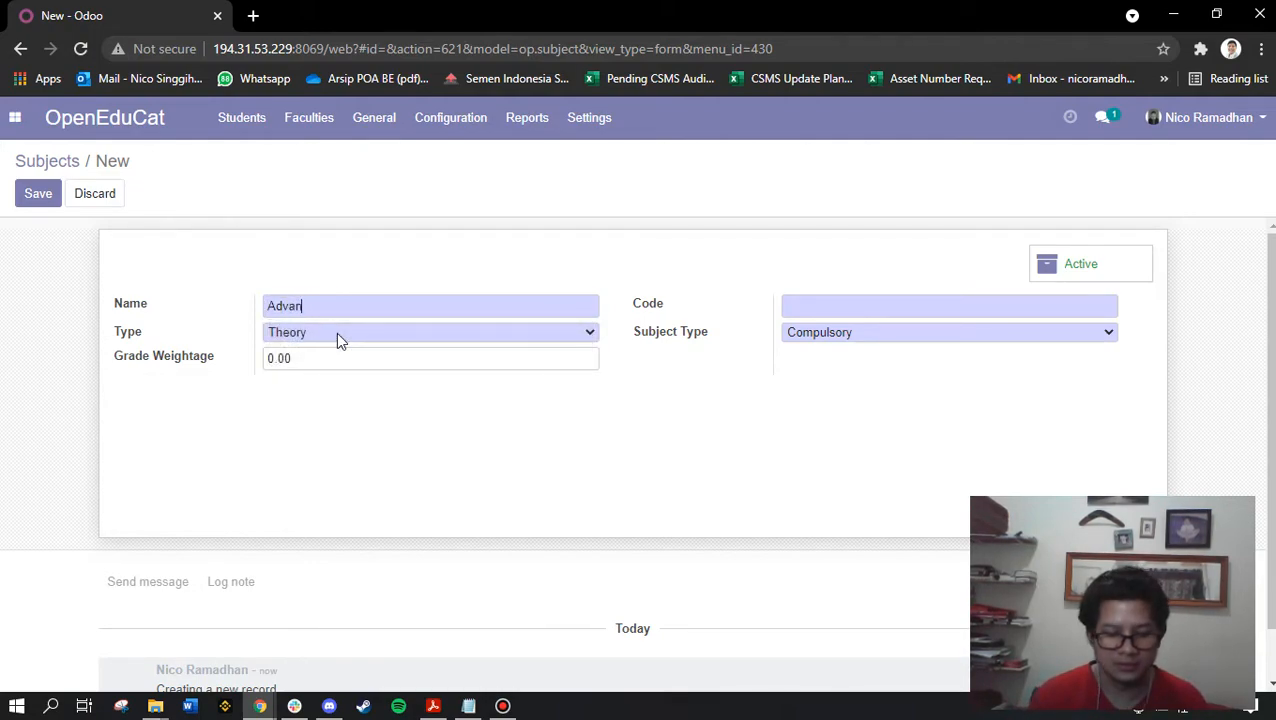
text(ce Sta)
key(BackSpace)
key(BackSpace)
key(BackSpace)
key(BackSpace)
key(BackSpace)
key(BackSpace)
key(BackSpace)
key(BackSpace)
key(BackSpace)
key(BackSpace)
key(BackSpace)
text(Ad)
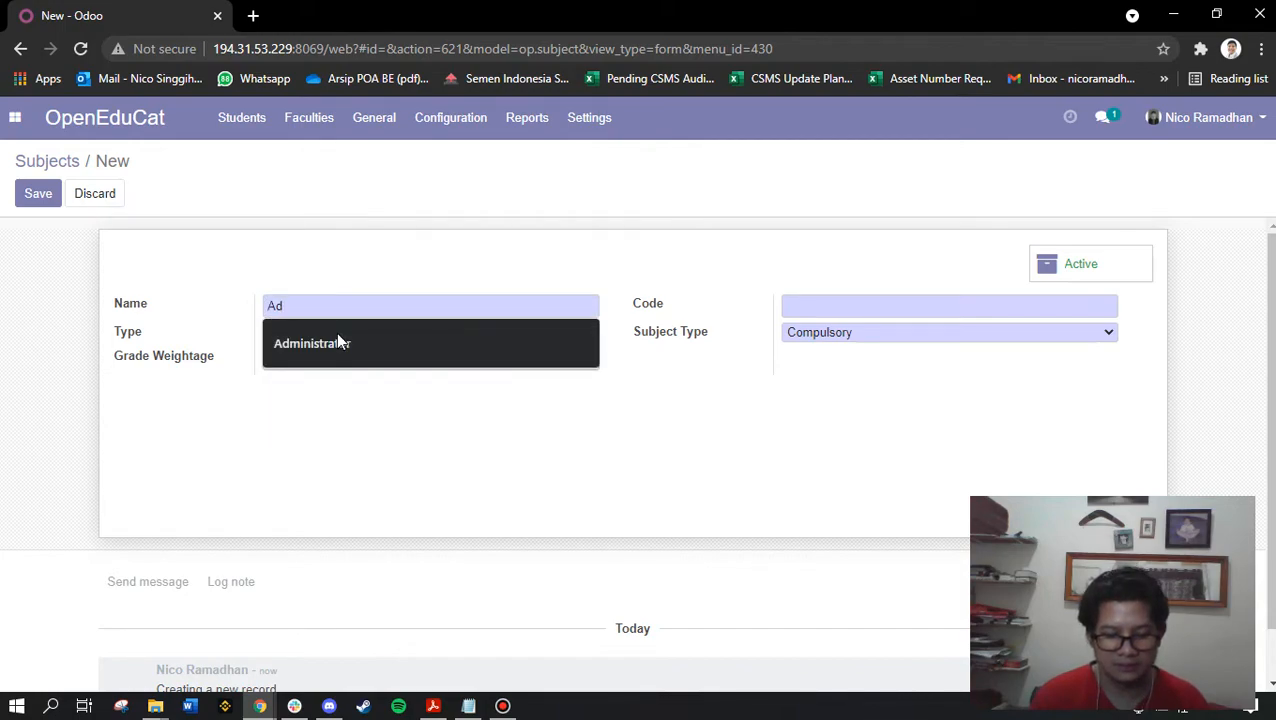
text(vance)
click(337, 336)
click(321, 368)
click(308, 336)
click(302, 381)
Set grade weightage 4 and code ADV_PLAN, save the subject, and return to Subjects
click(318, 358)
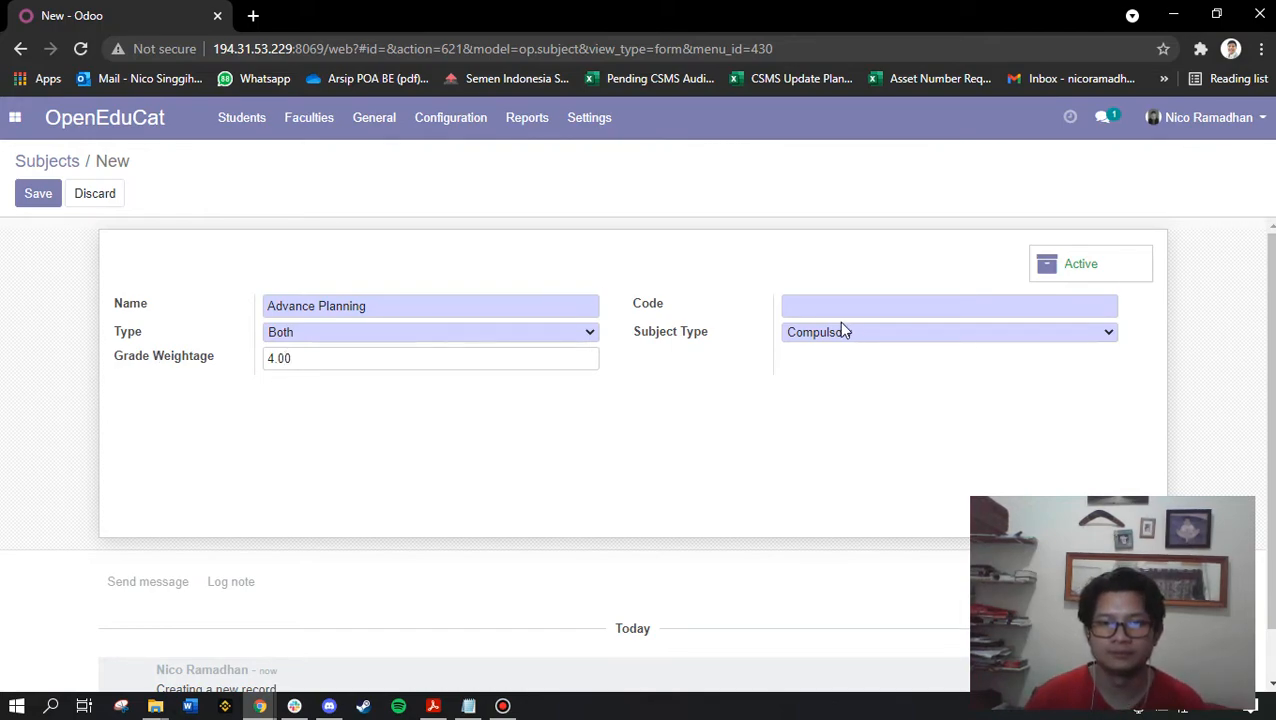
click(857, 302)
text(ADV_PLAN)
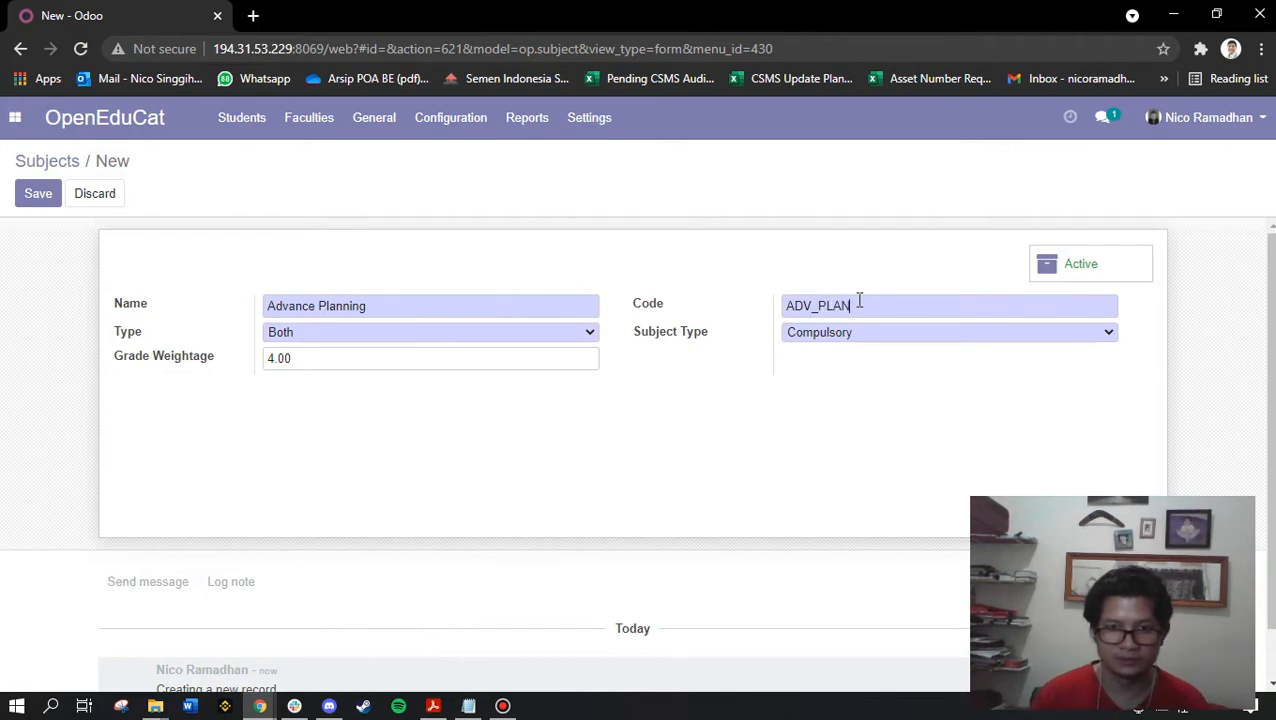
scroll(393, 429, down, 1)
click(30, 200)
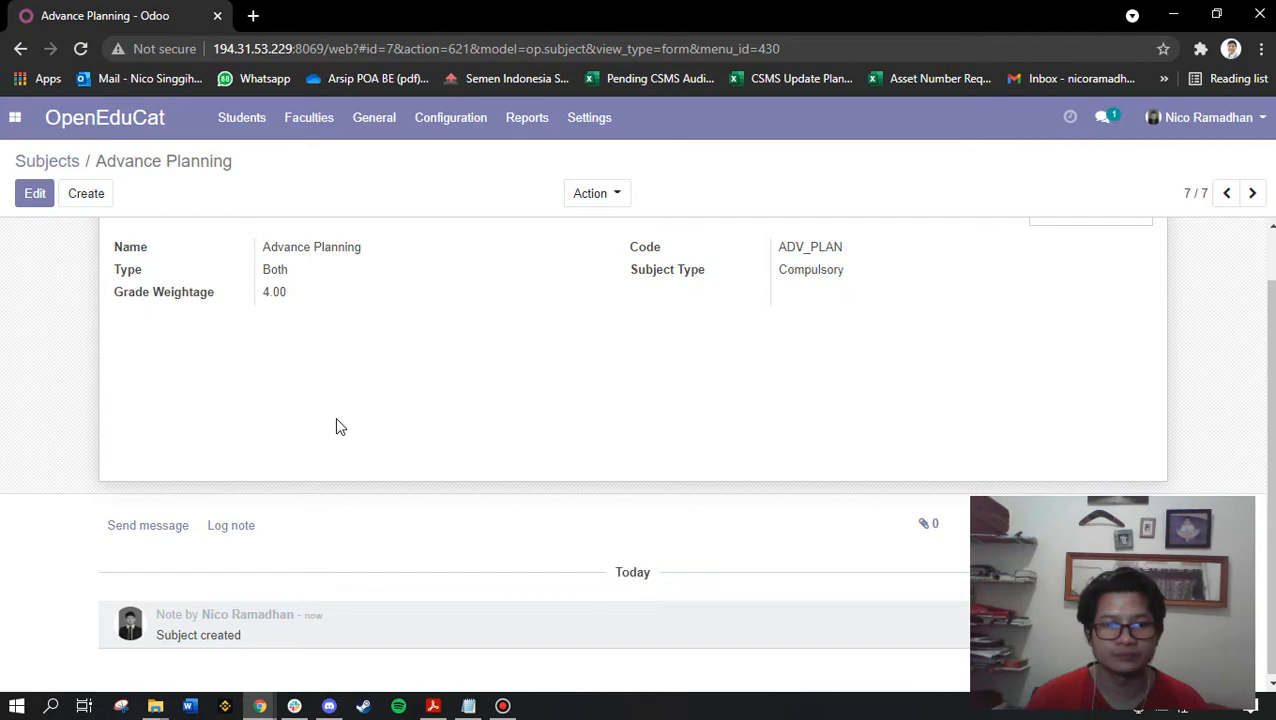
scroll(335, 417, up, 1)
click(48, 163)
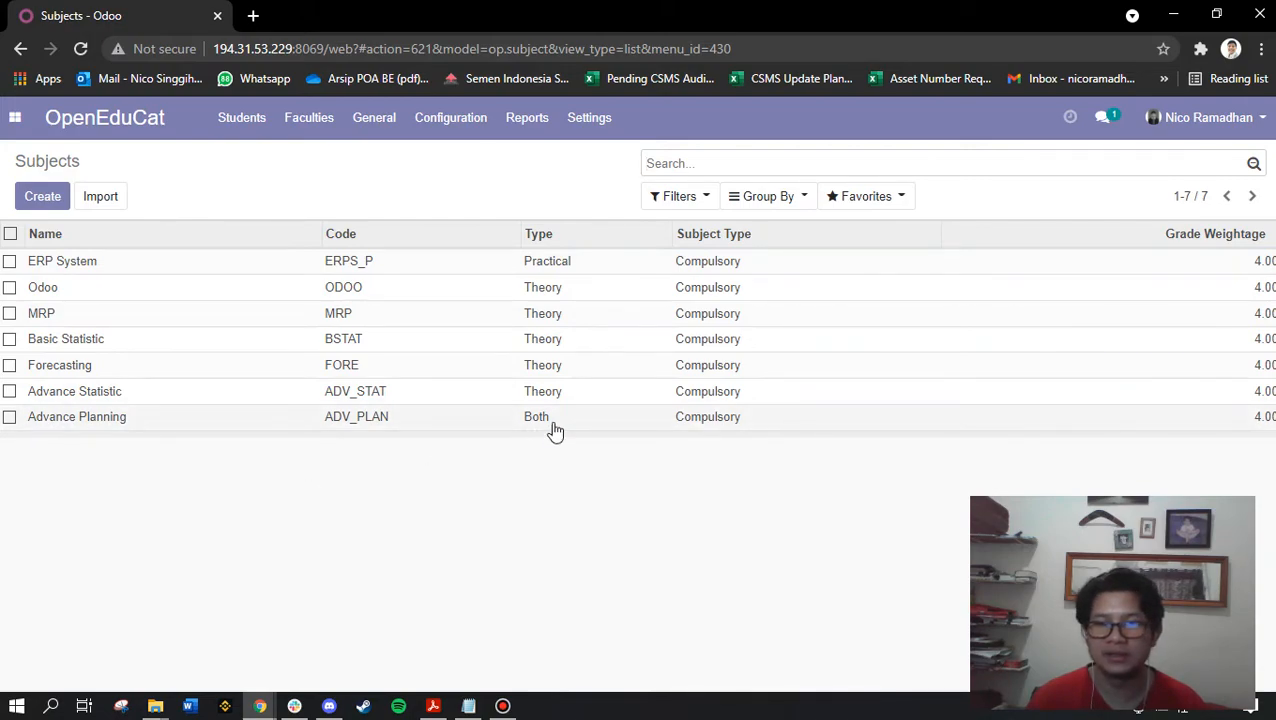
Mark 'Create Class Rooms' in the Notepad checklist and open Odoo's Class Rooms list
click(450, 117)
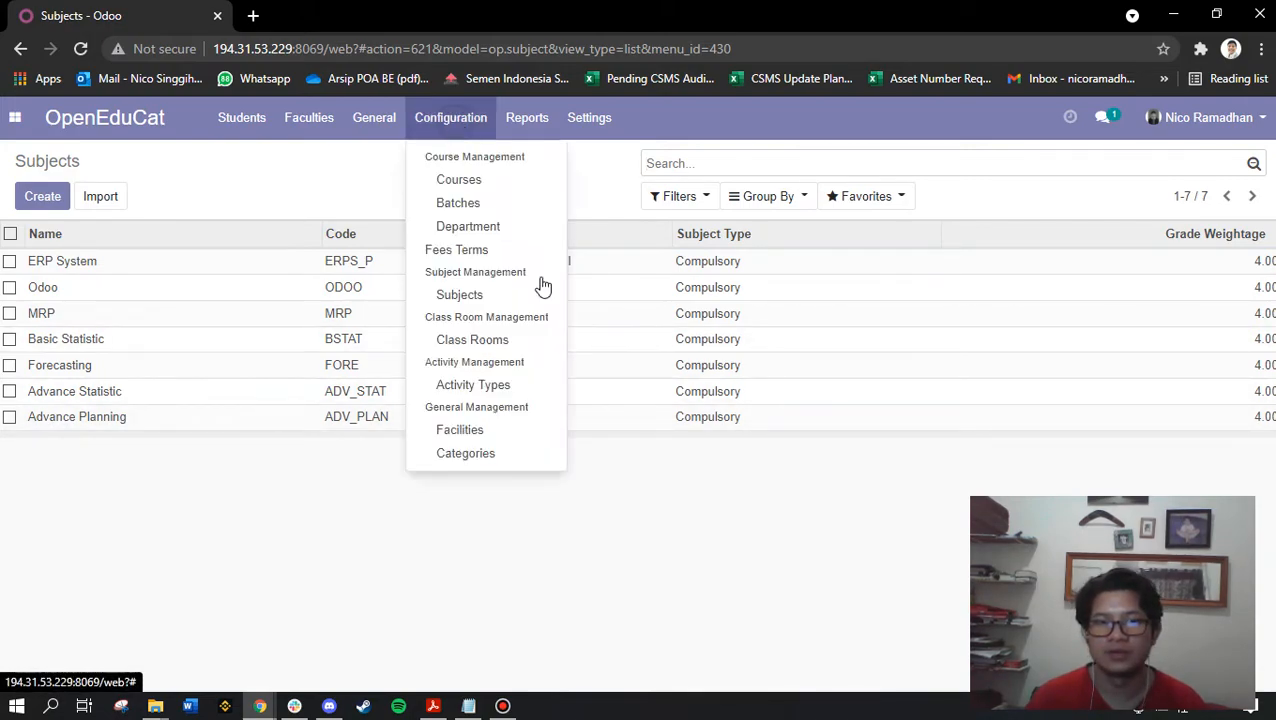
click(468, 706)
click(824, 434)
key(shift+Home)
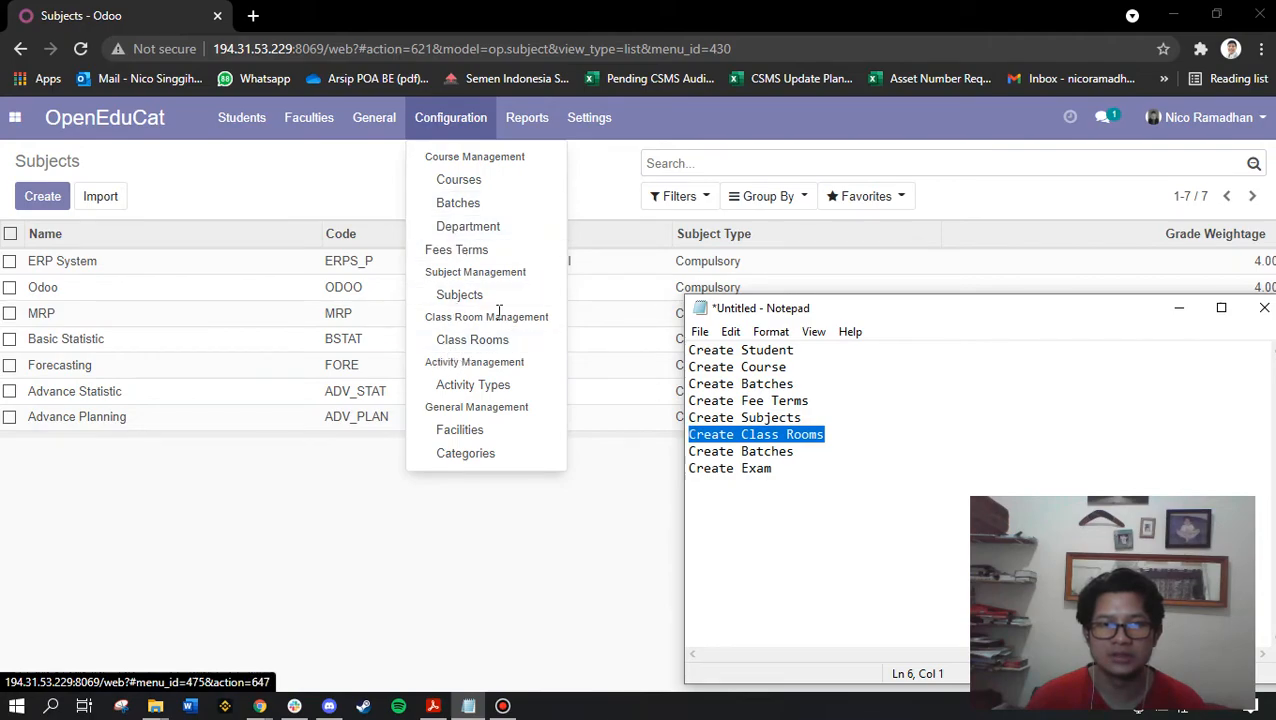
click(477, 341)
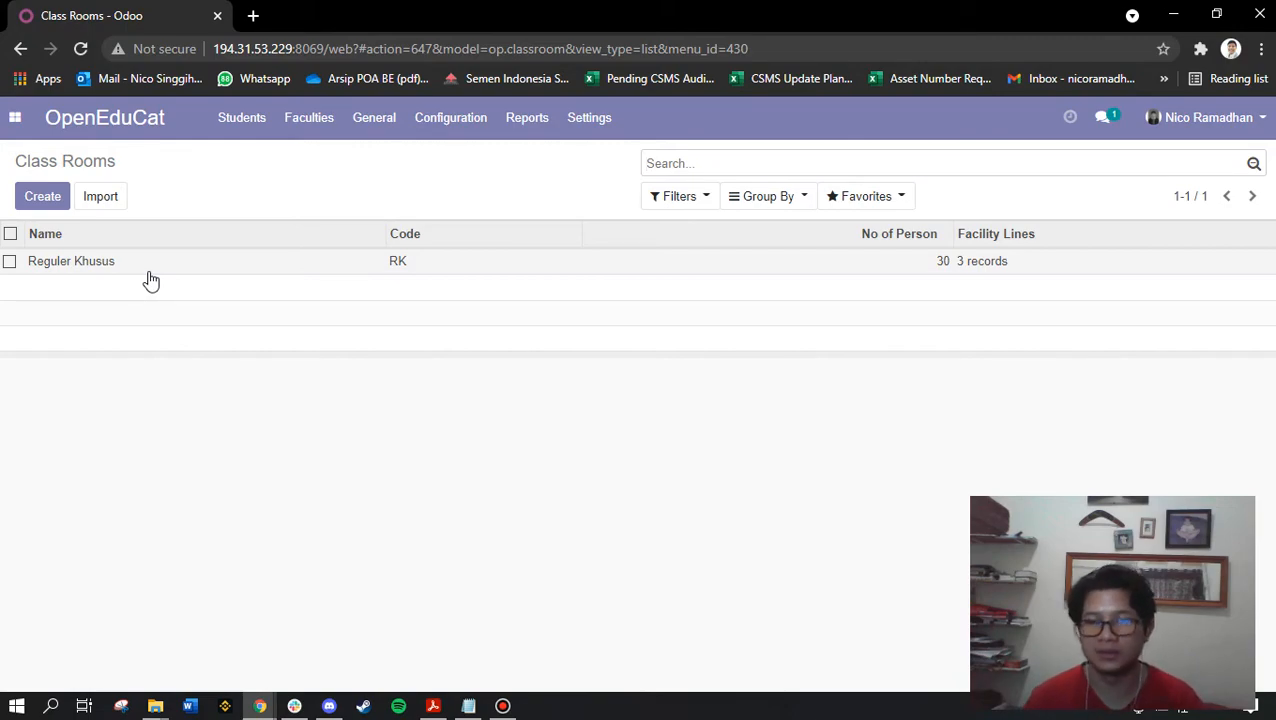
Start a new class room named Reguler Khusus 2 for the MRP course
click(38, 202)
text(RE)
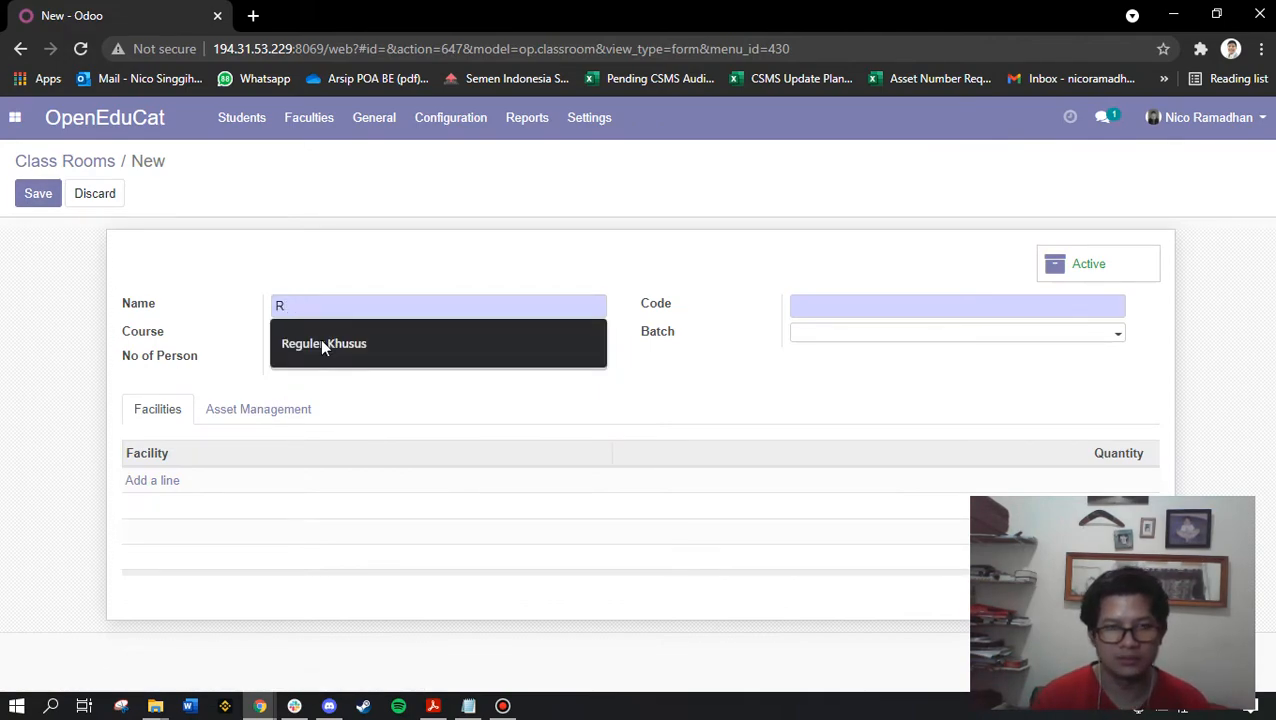
click(322, 345)
text(0)
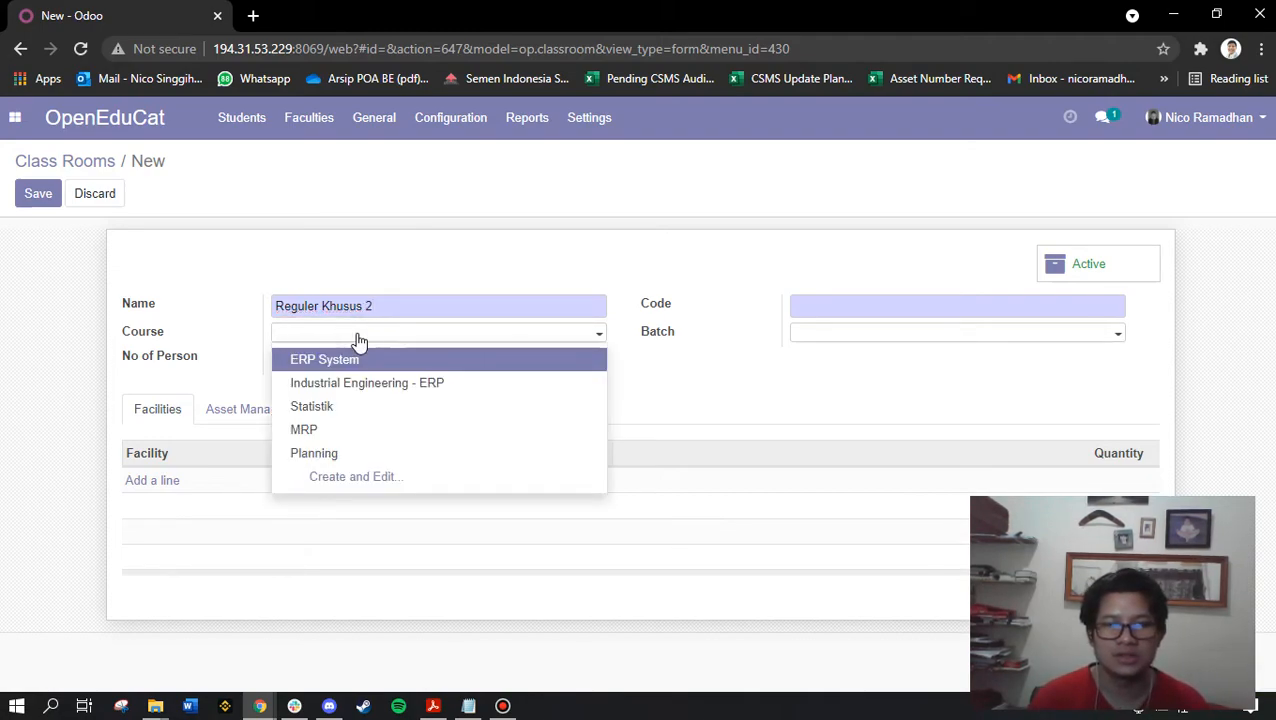
click(350, 430)
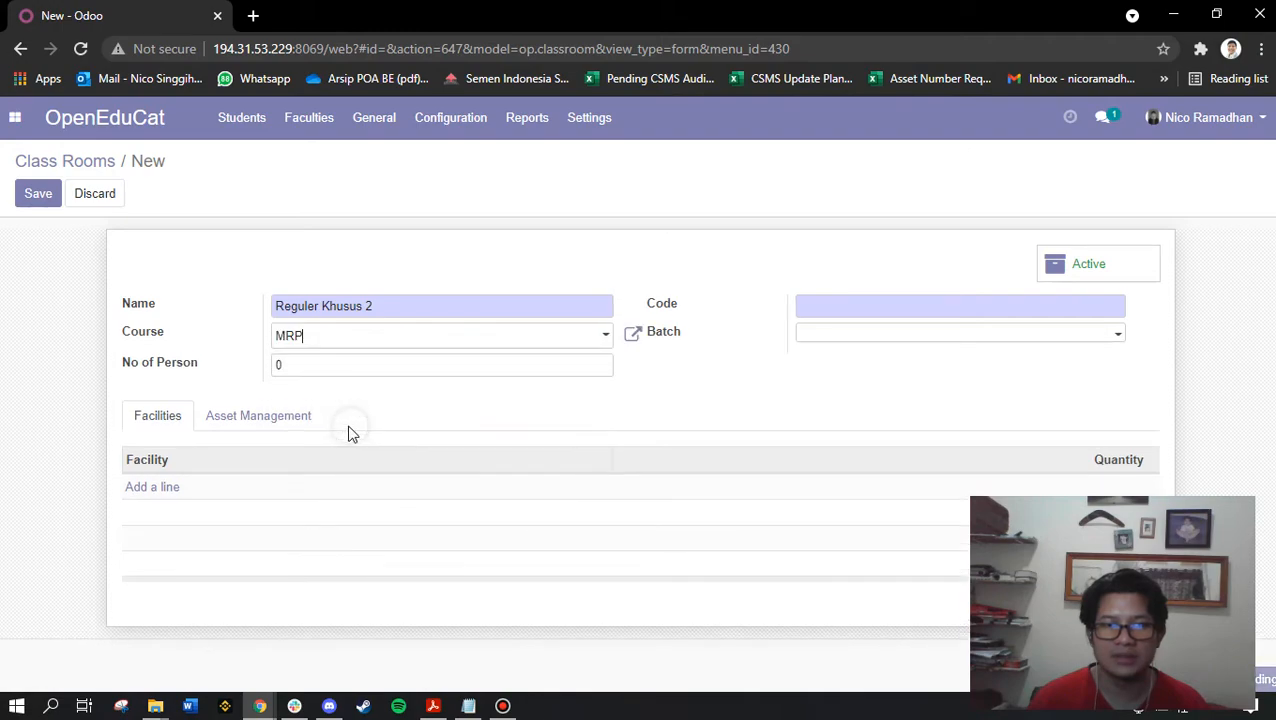
click(336, 334)
click(600, 436)
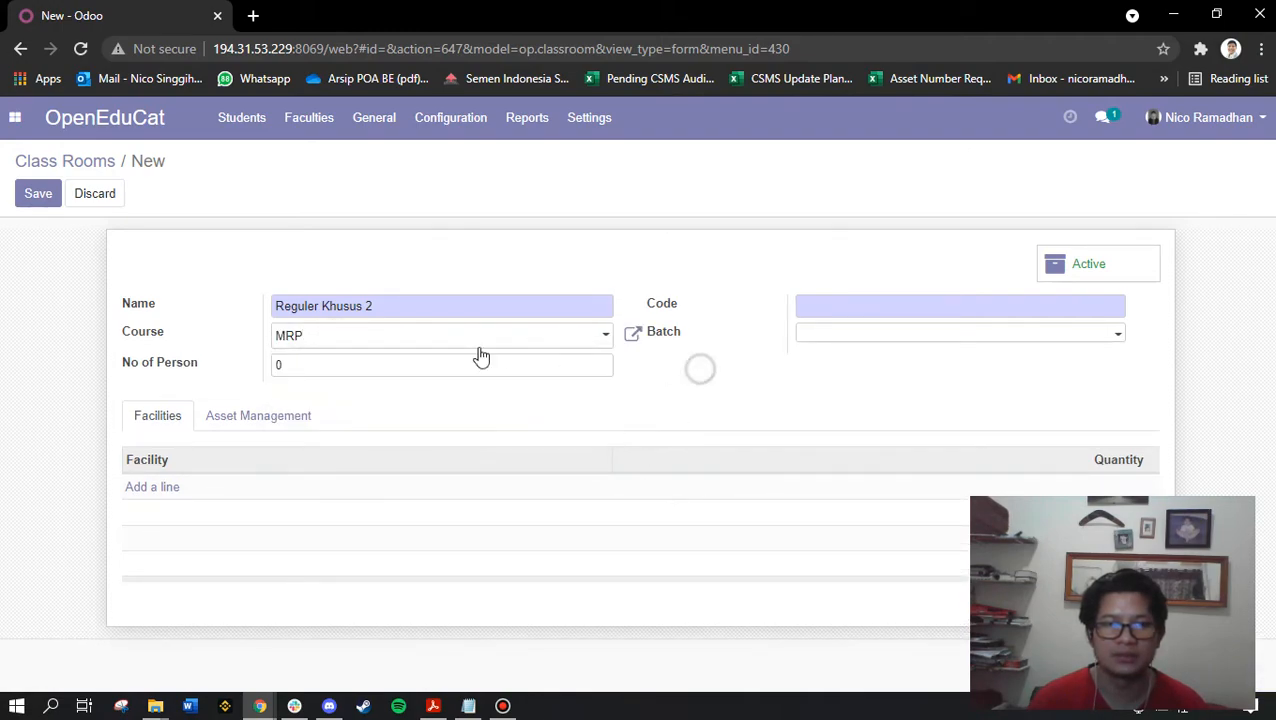
Set 25 persons and code RK2, then begin creating a new batch for it
click(326, 366)
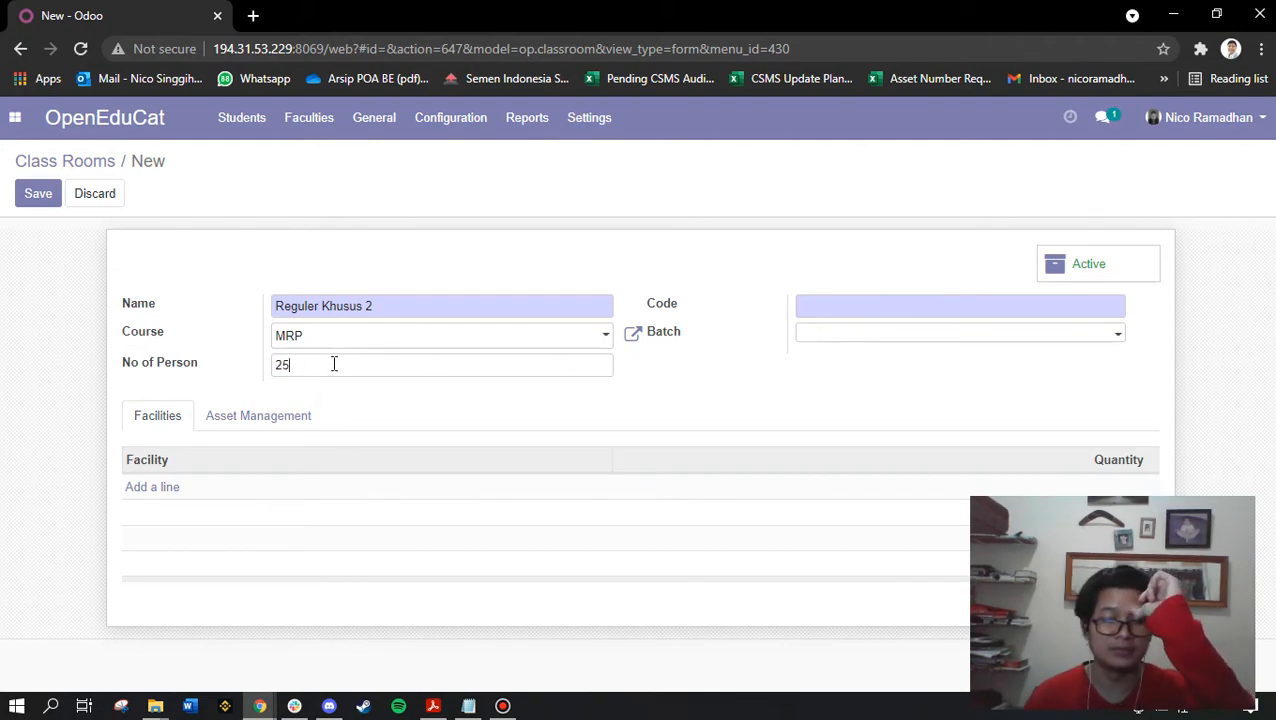
click(808, 306)
text(RK2)
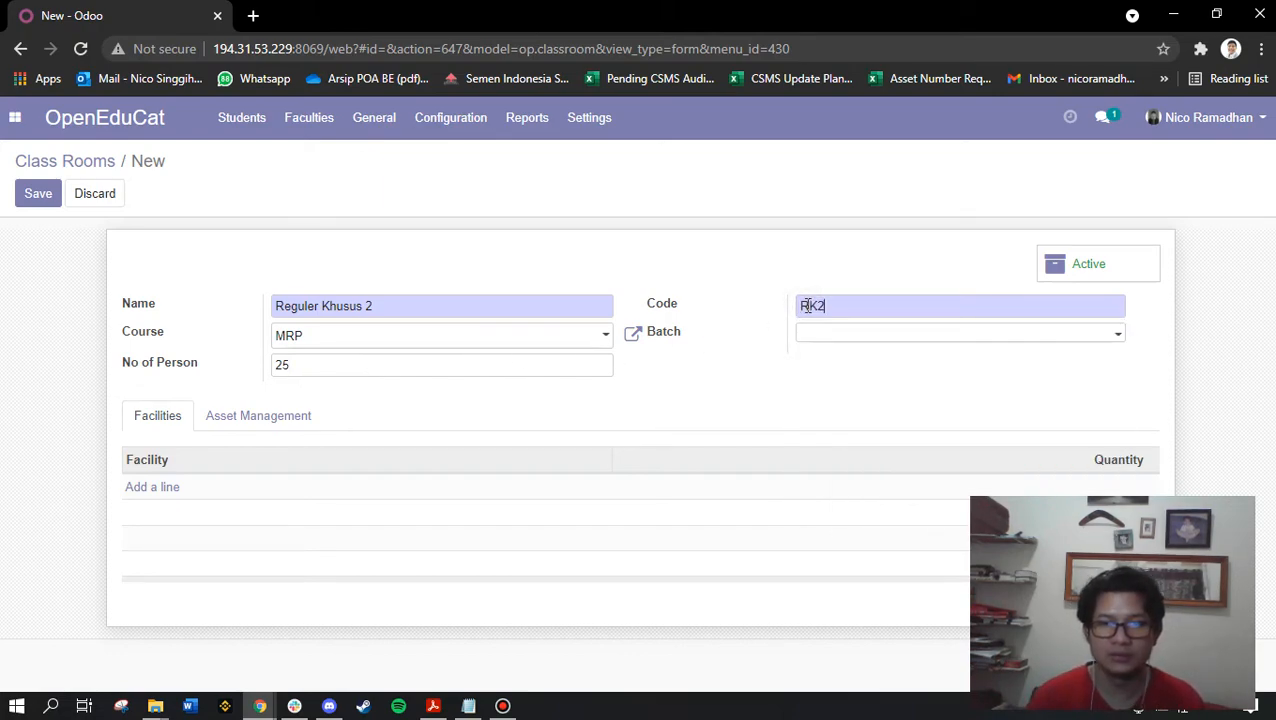
click(840, 340)
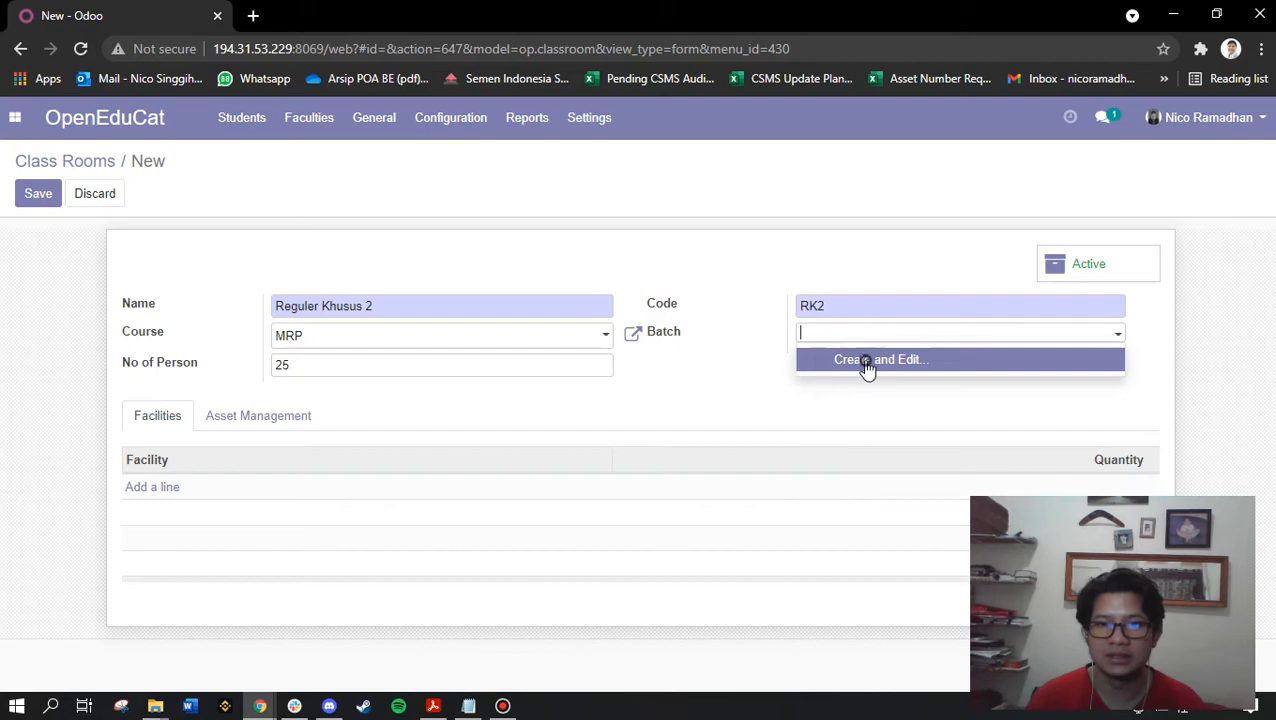
click(867, 362)
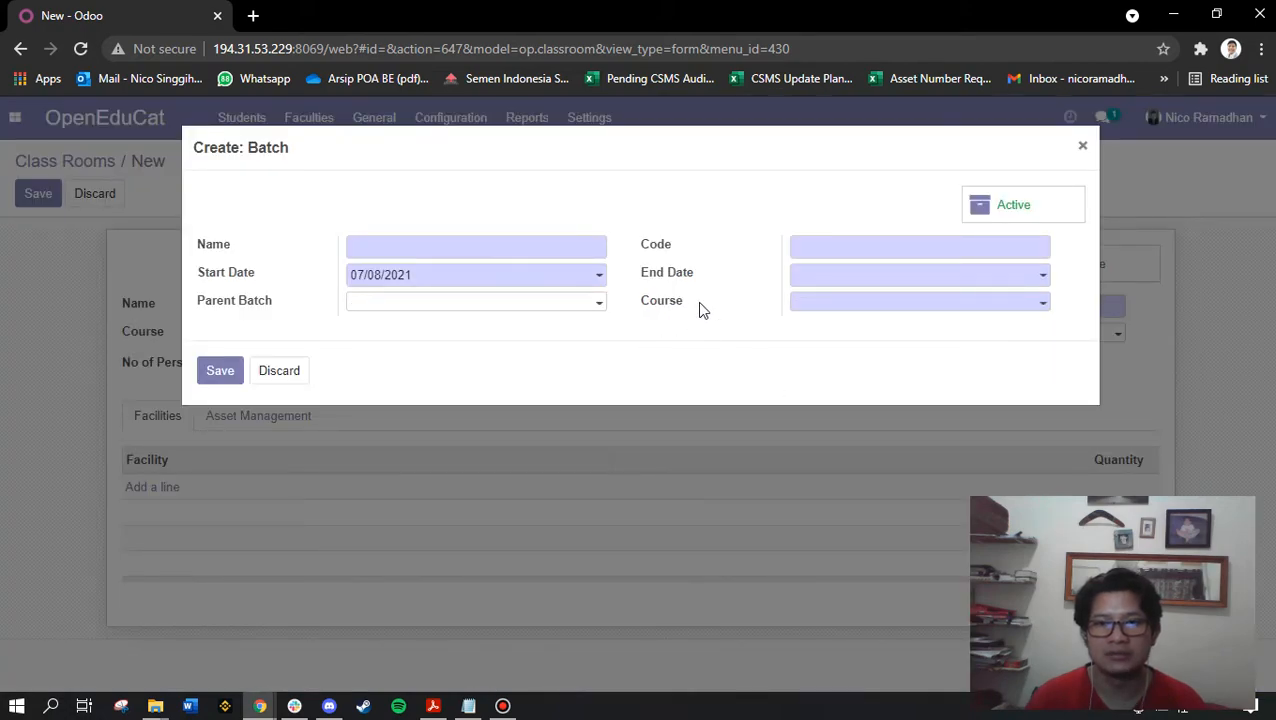
Name the new batch RK M21 with start date 01/01/2021
click(573, 250)
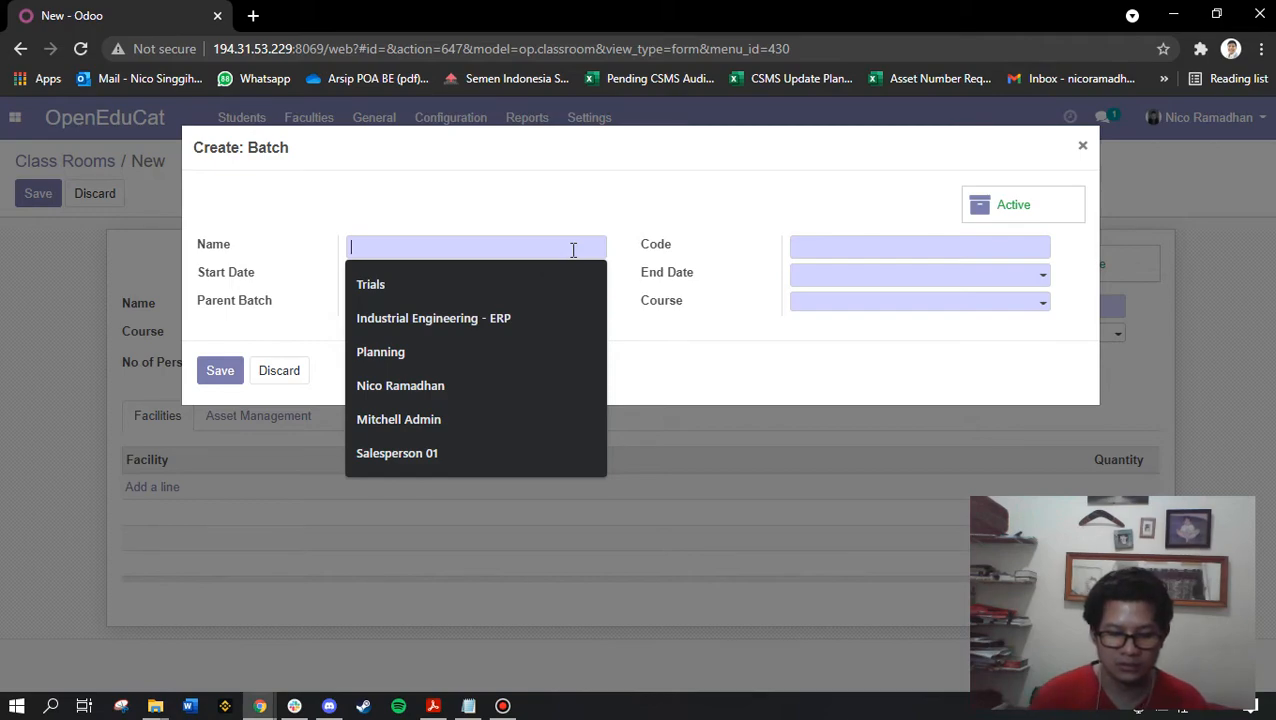
text(RK M21)
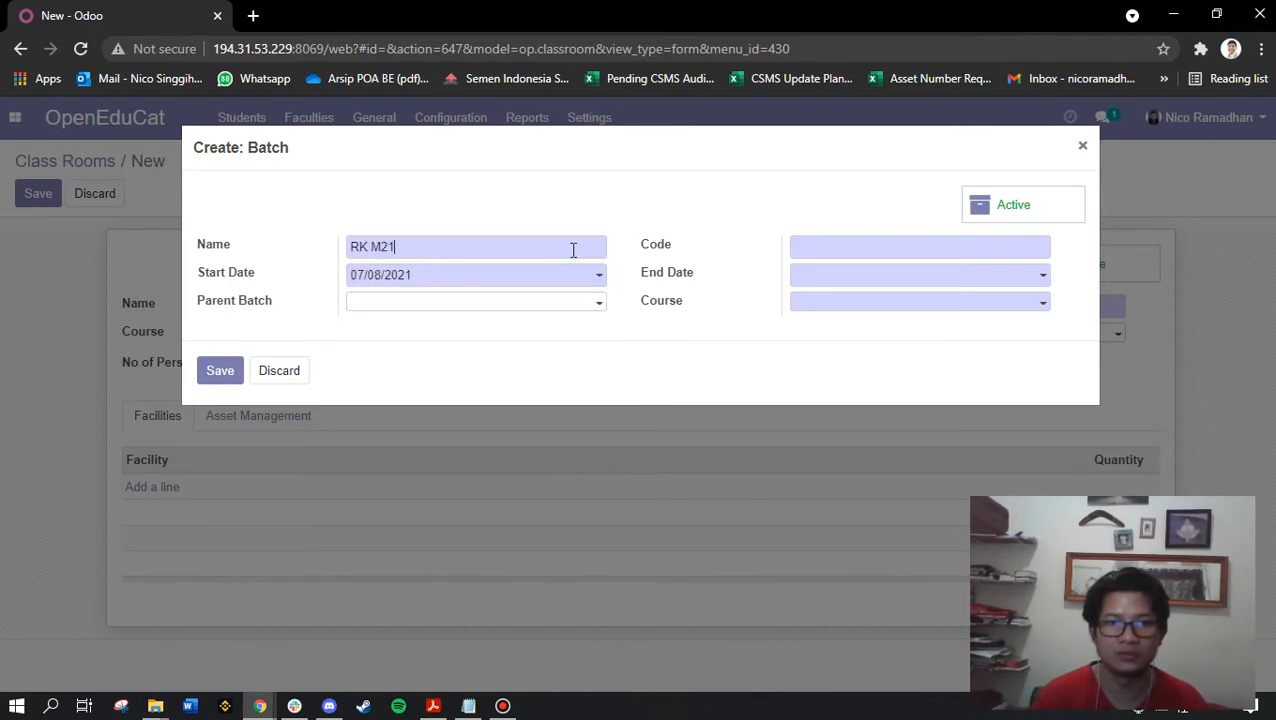
click(430, 276)
click(413, 306)
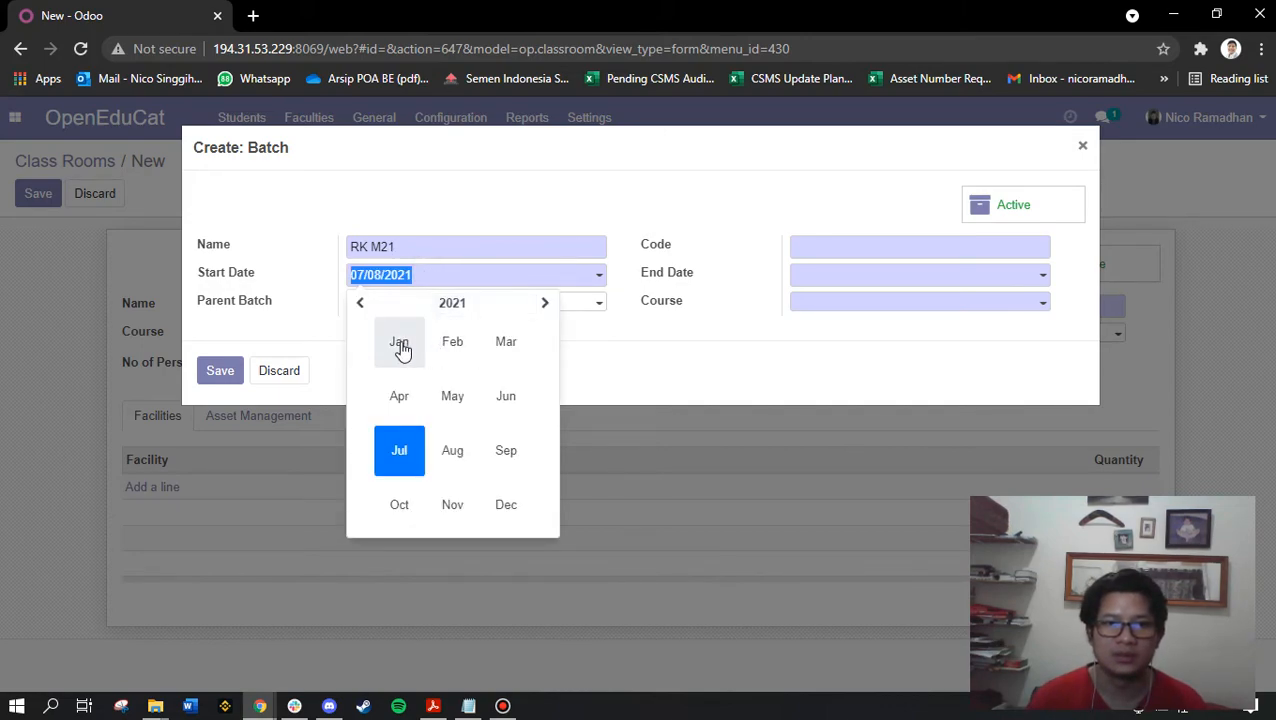
click(404, 350)
click(684, 356)
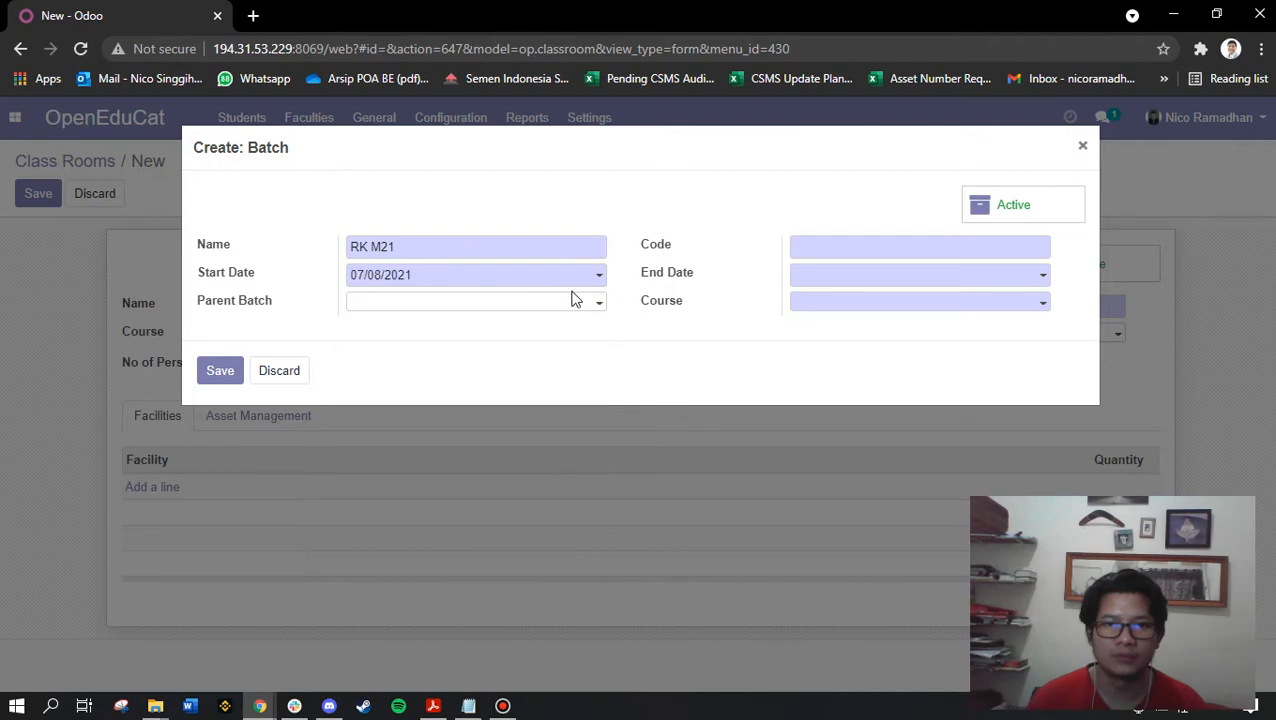
click(447, 276)
click(412, 306)
click(404, 350)
click(519, 366)
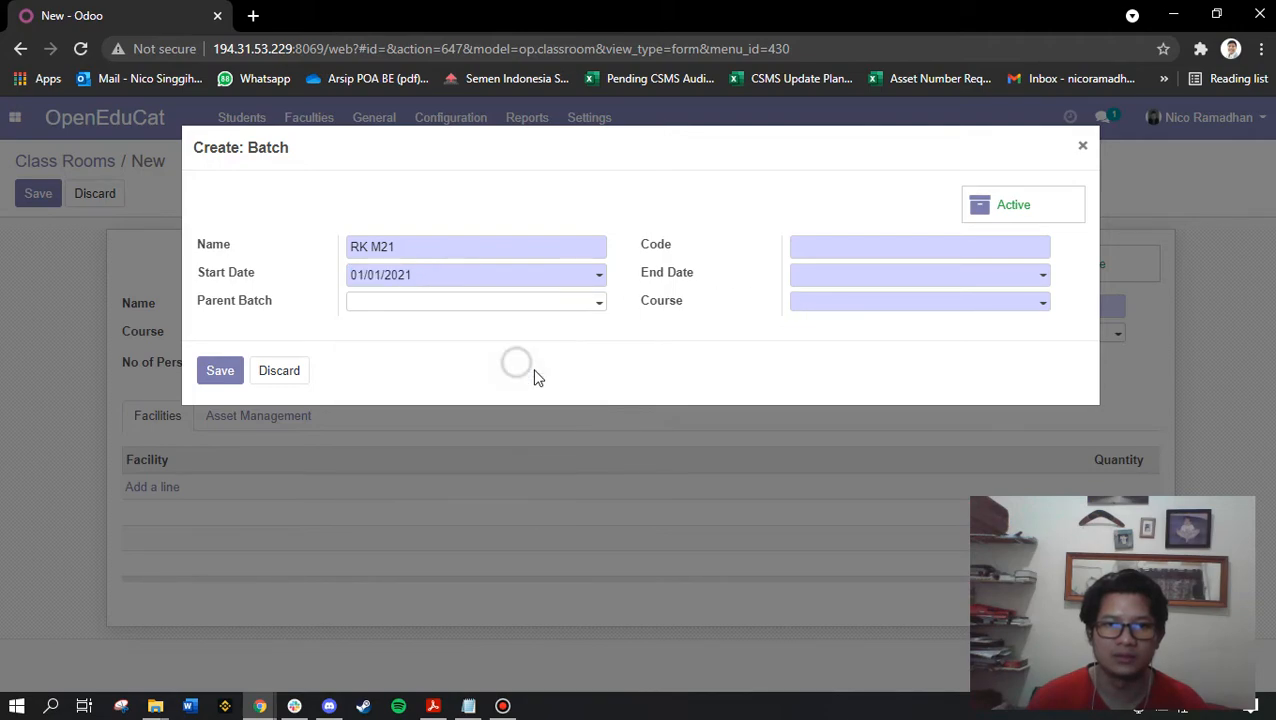
Finish batch RK M21 (end 12/31/2021, parent Mahasiswa 2021, code RKM21, MRP) and save the classroom
click(837, 280)
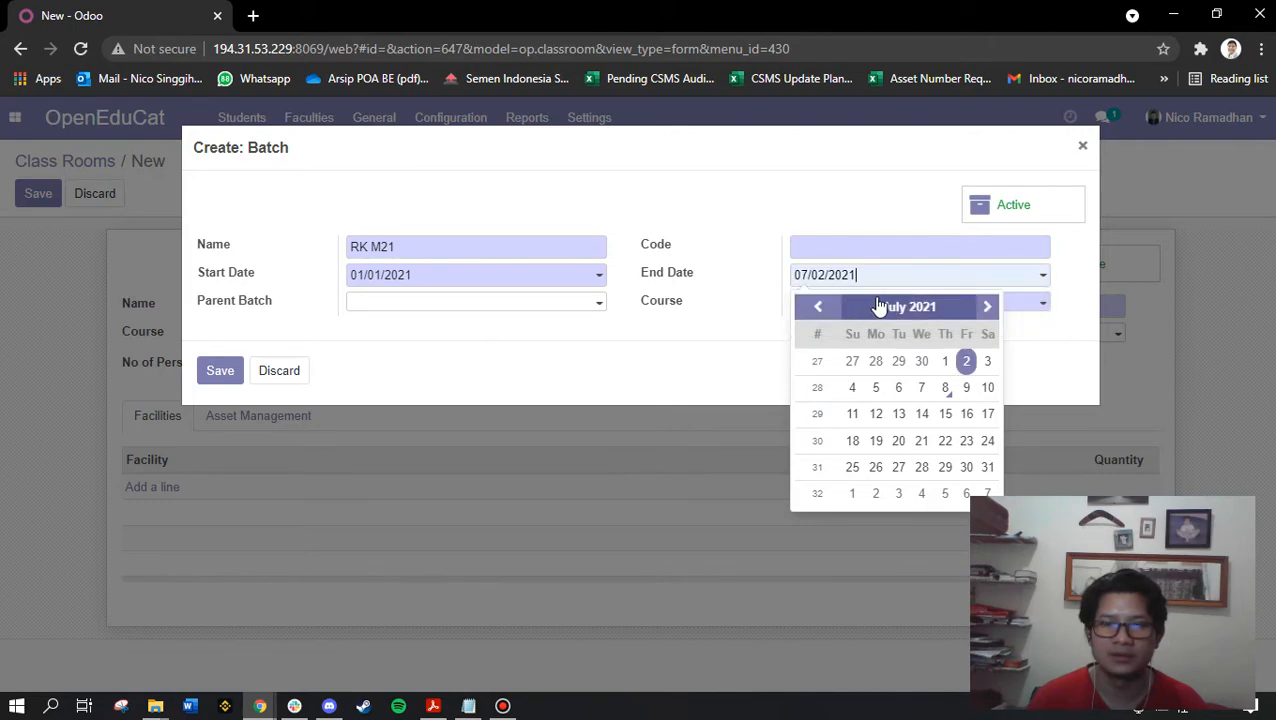
click(925, 306)
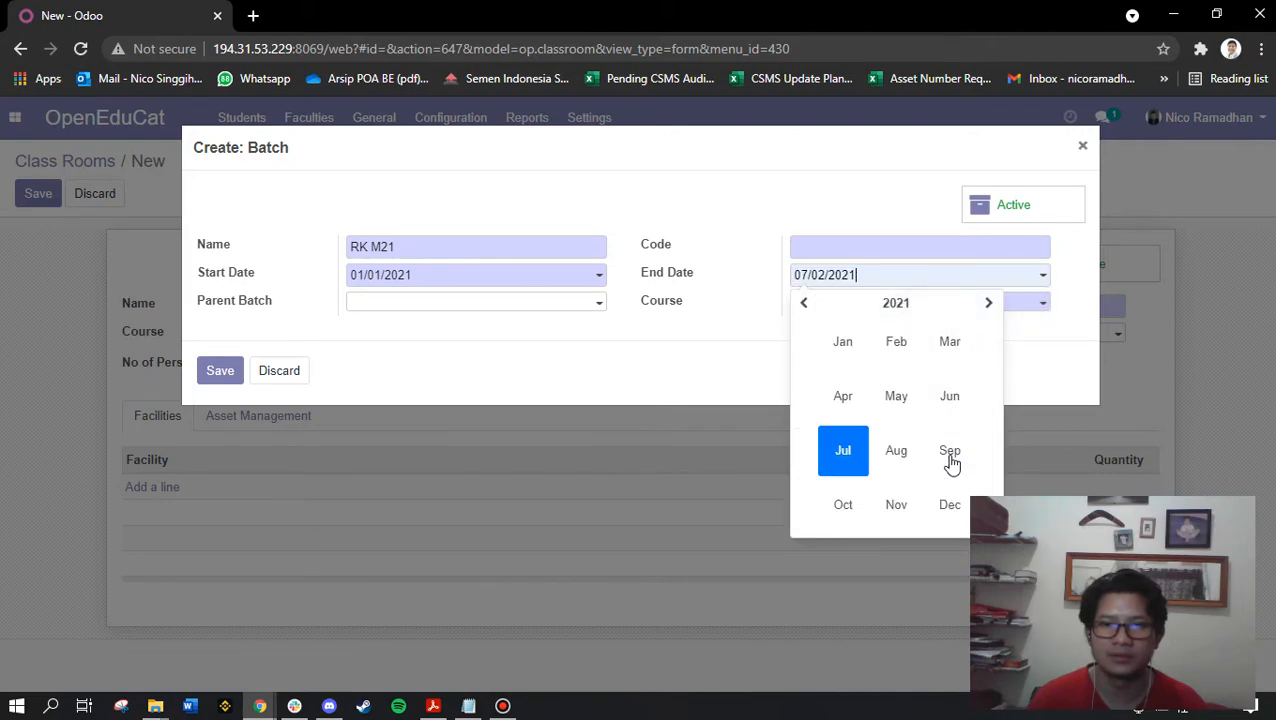
click(948, 500)
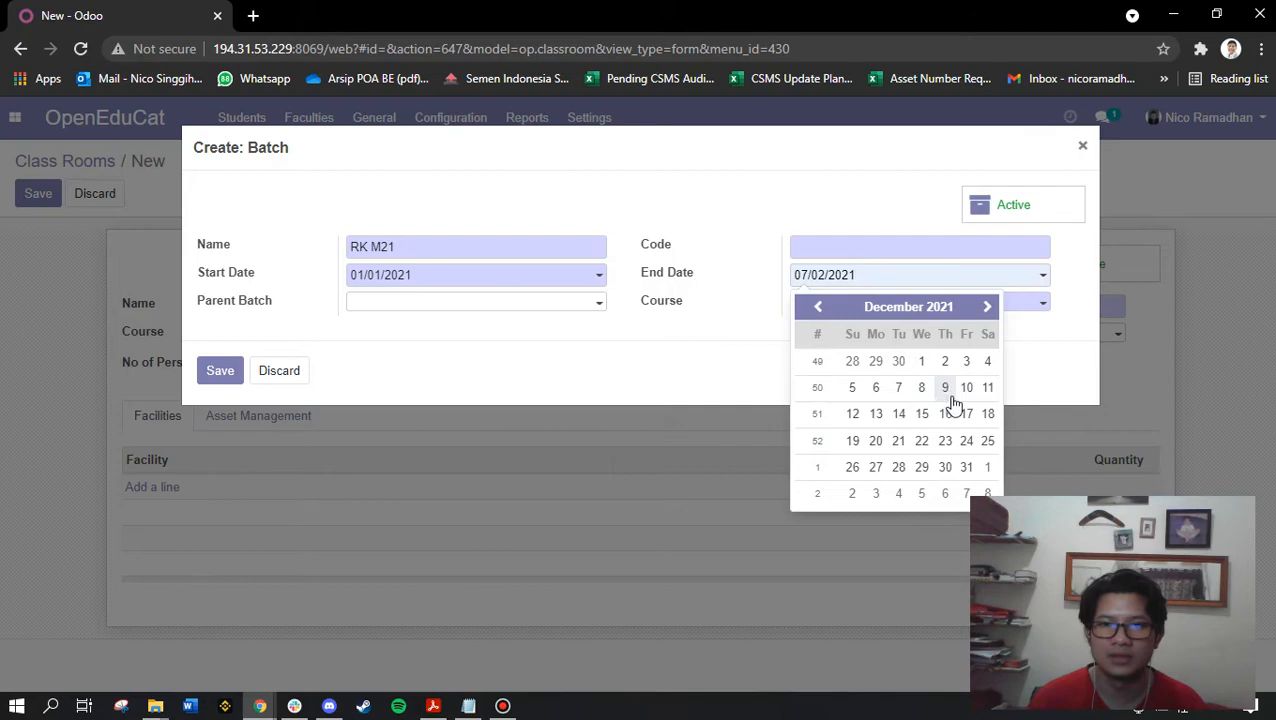
click(968, 467)
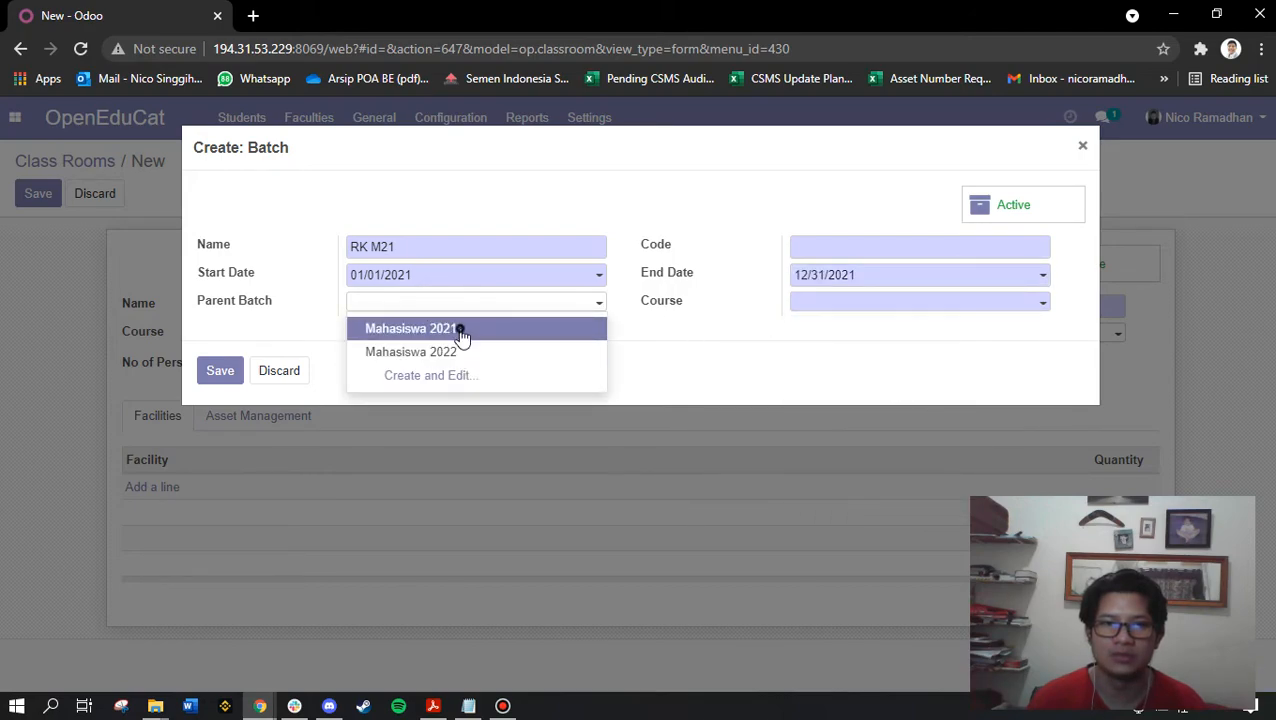
click(464, 330)
click(846, 244)
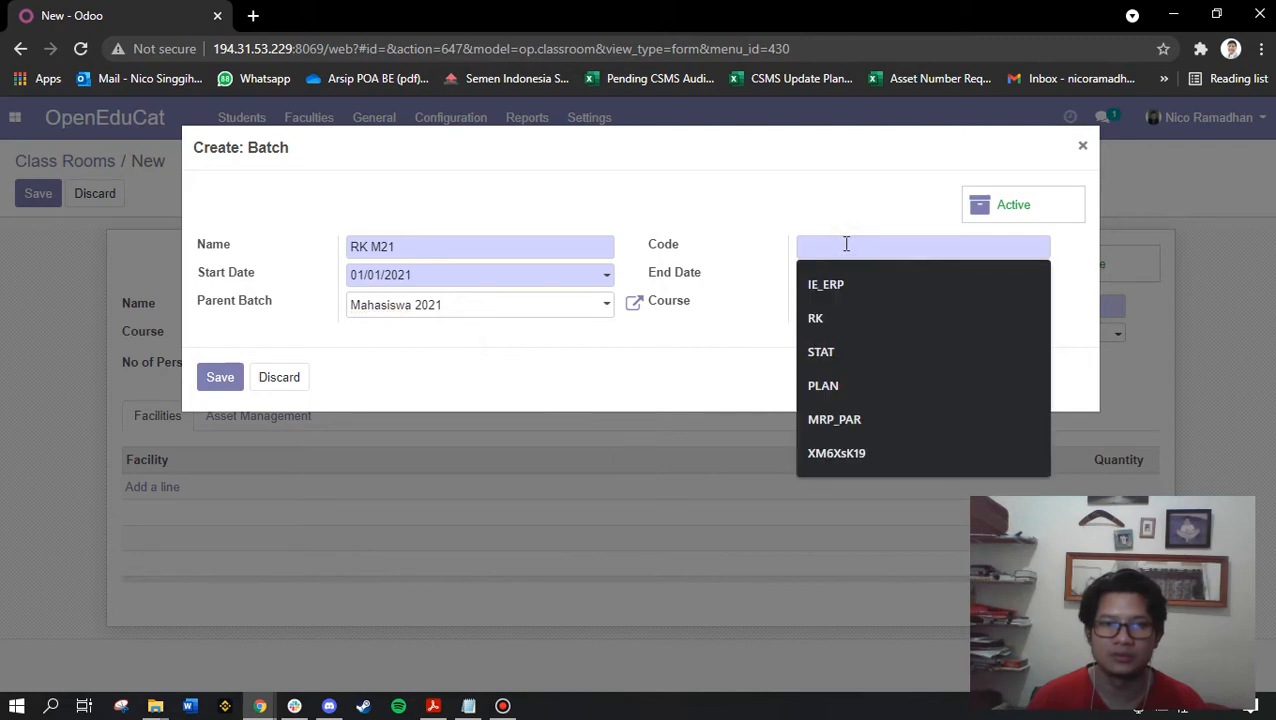
text(RKM21)
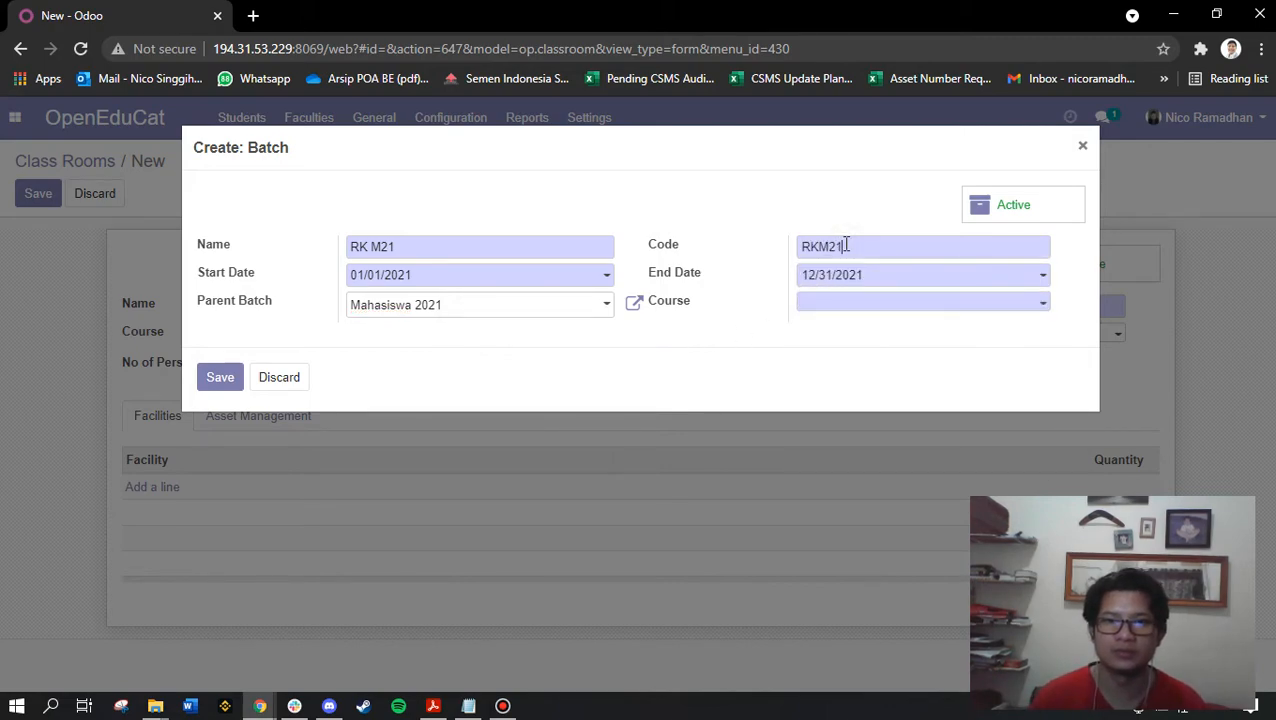
click(848, 303)
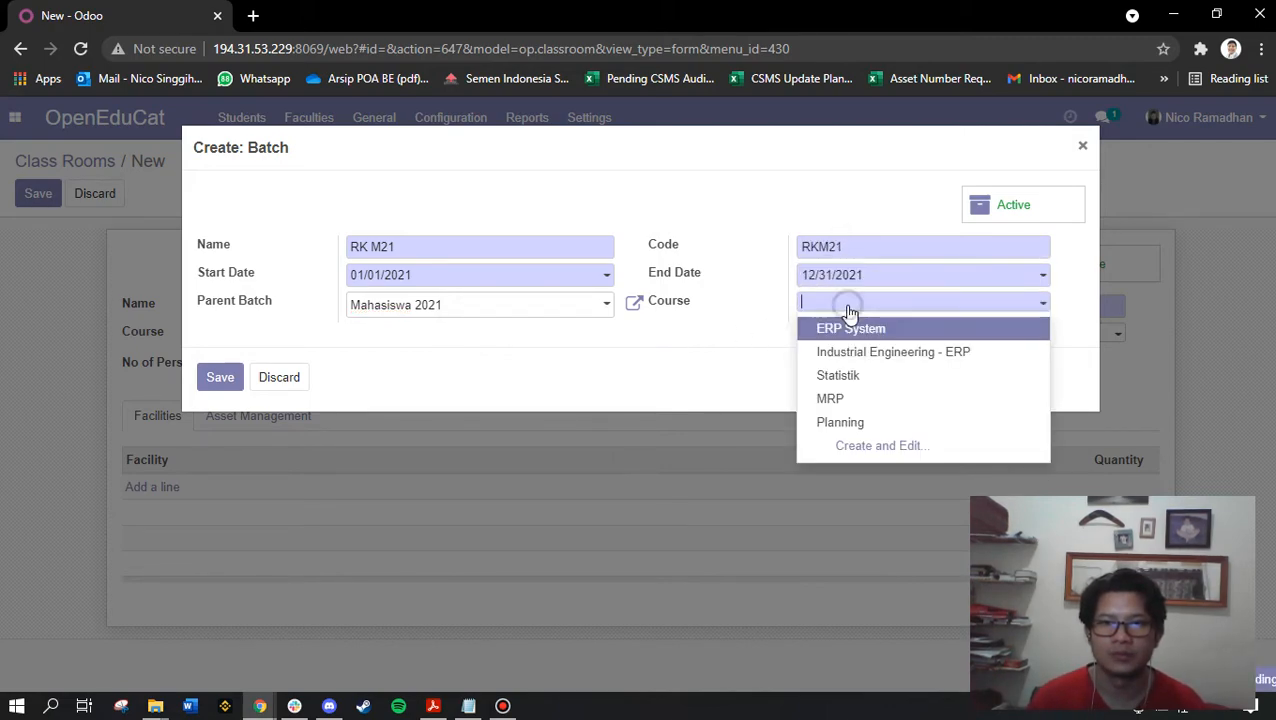
click(892, 402)
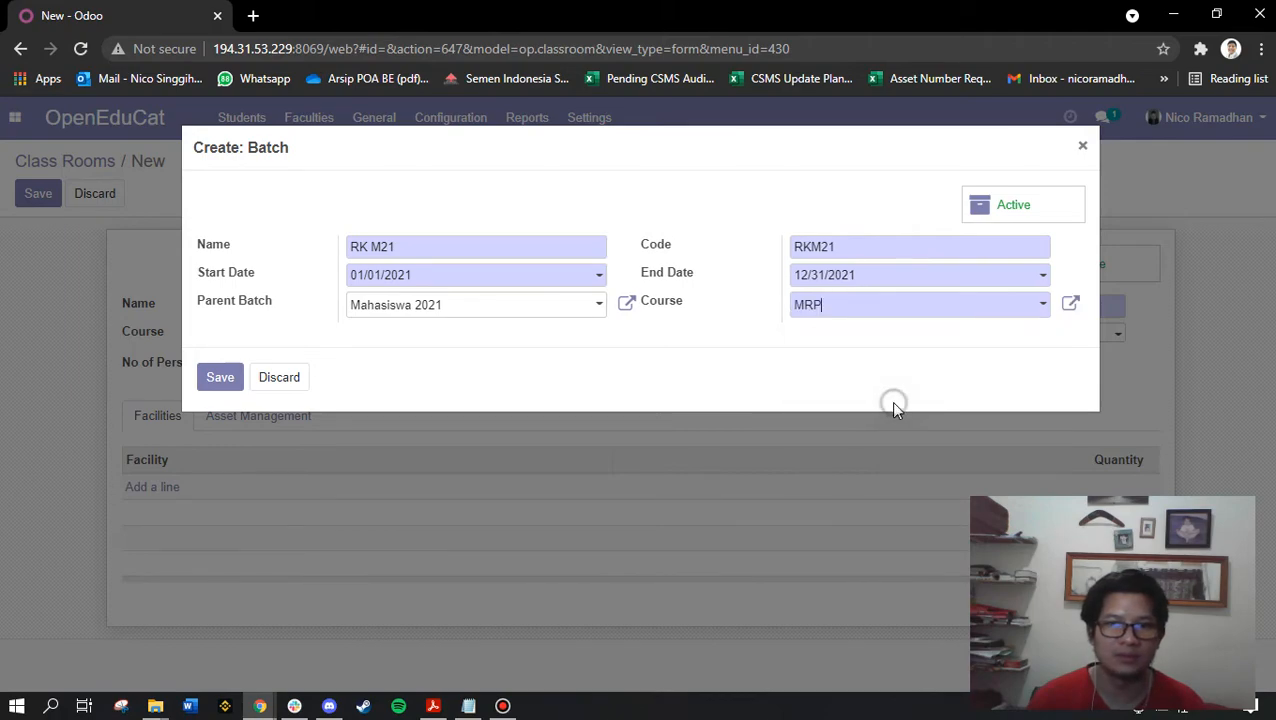
click(218, 382)
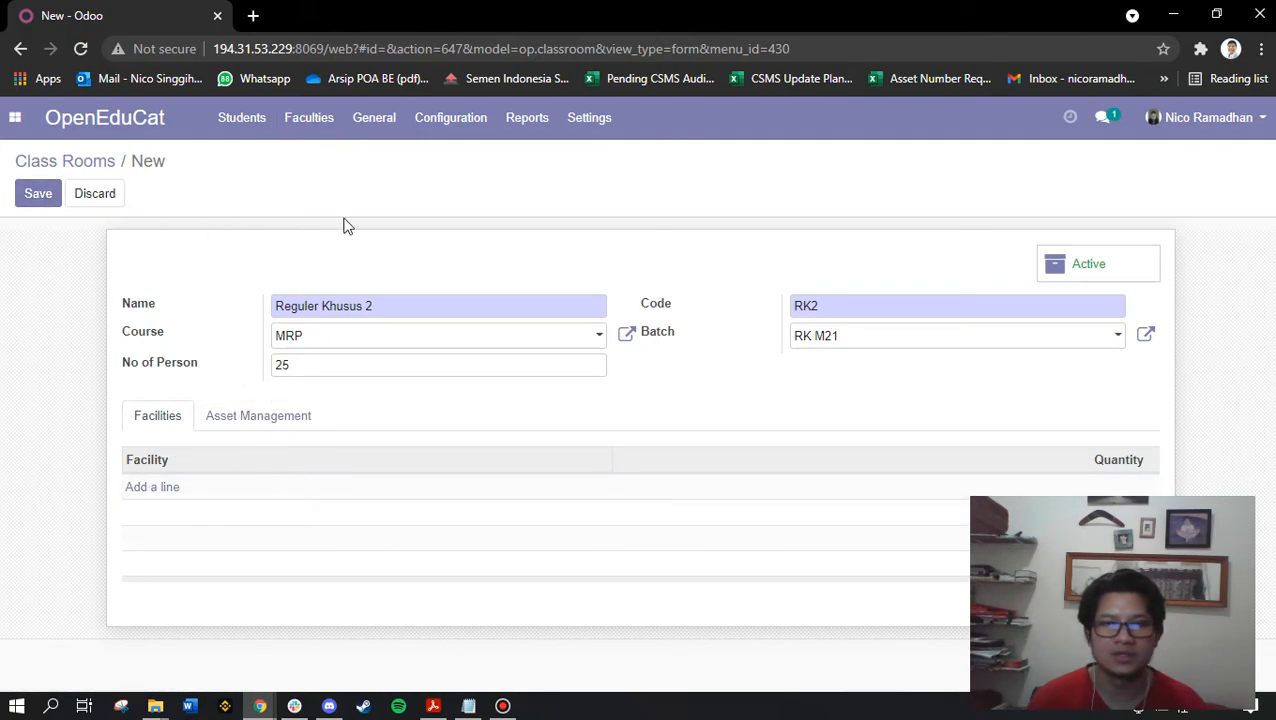
click(37, 196)
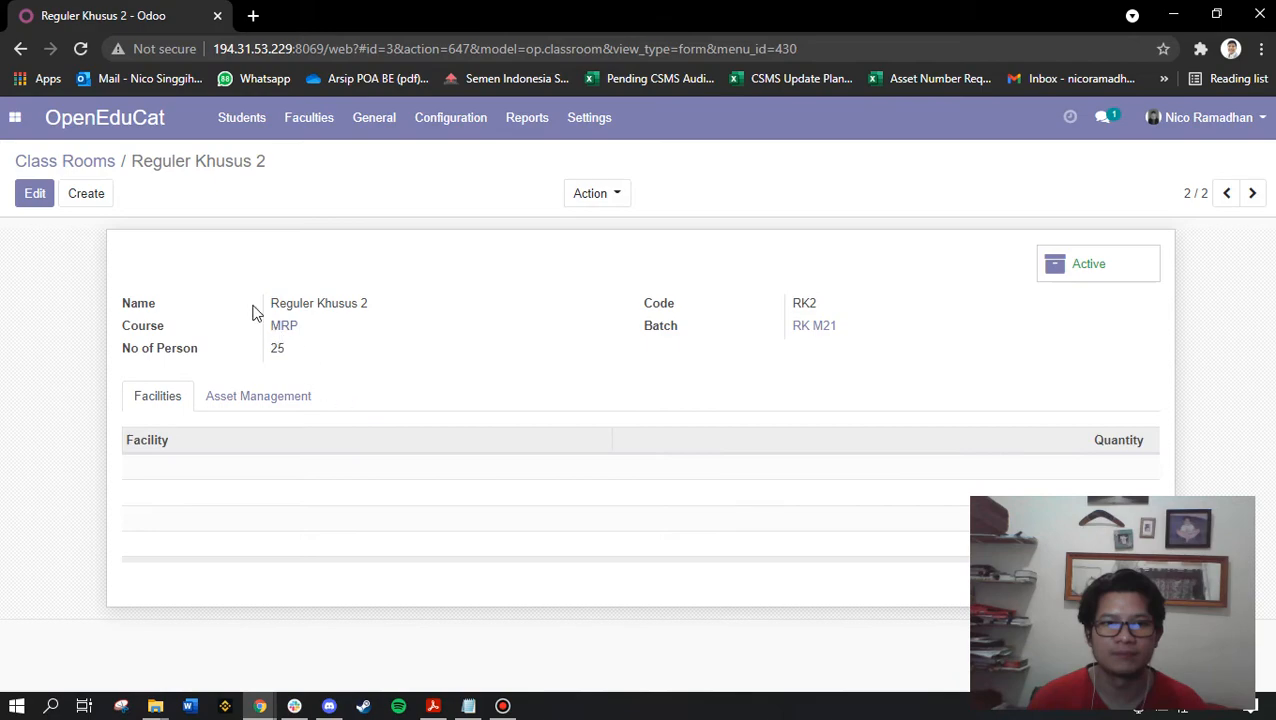
click(78, 163)
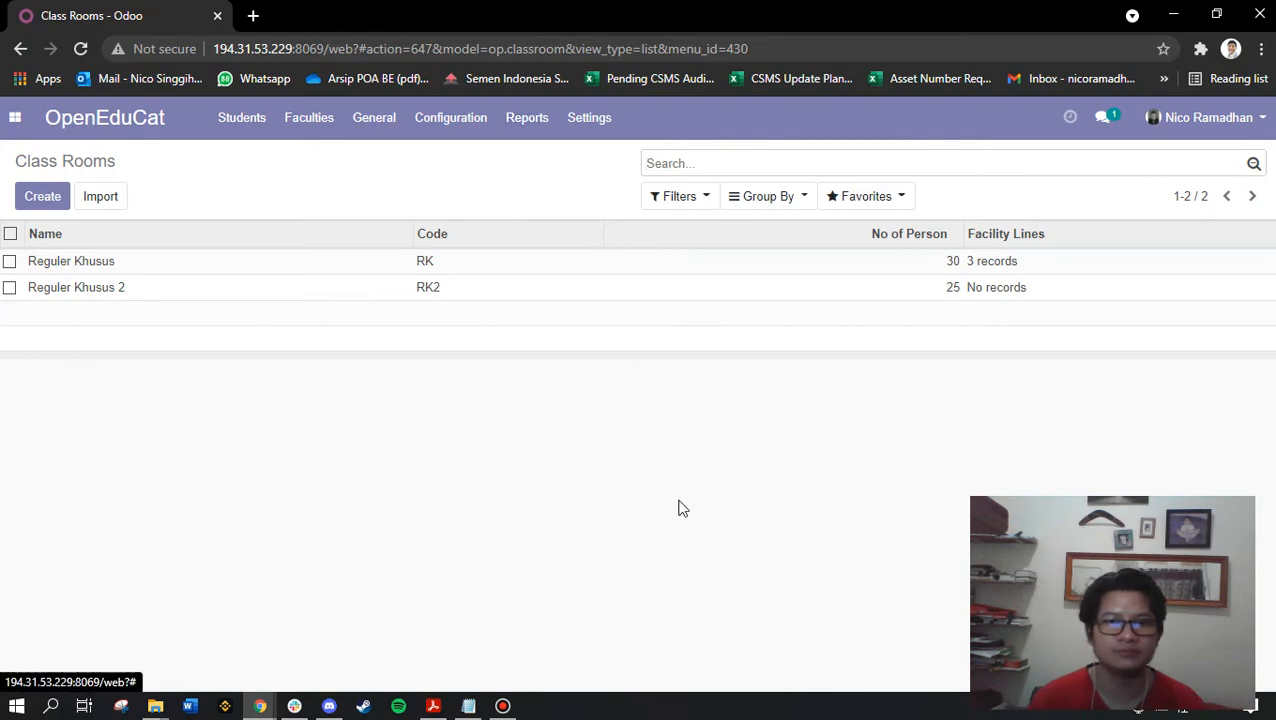
Select 'Create Batches' in the Notepad checklist and open Odoo's Batches list
click(468, 706)
click(803, 467)
click(798, 452)
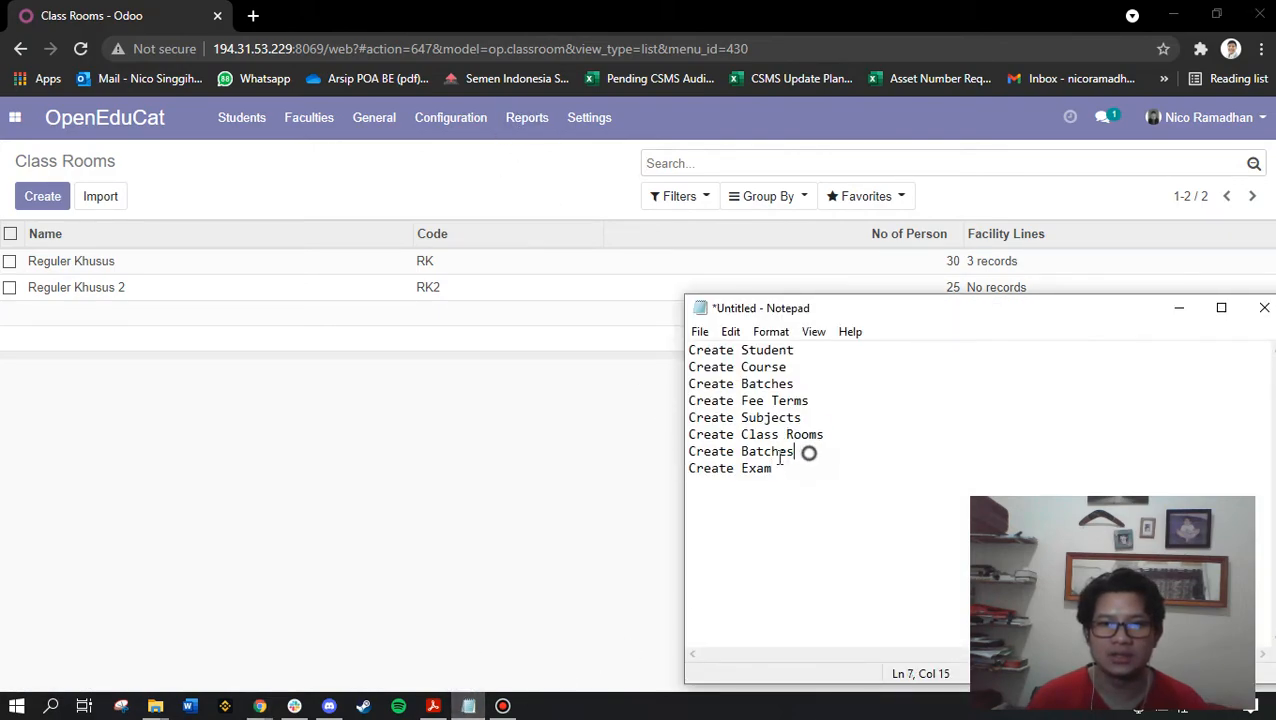
key(shift+Home)
click(516, 125)
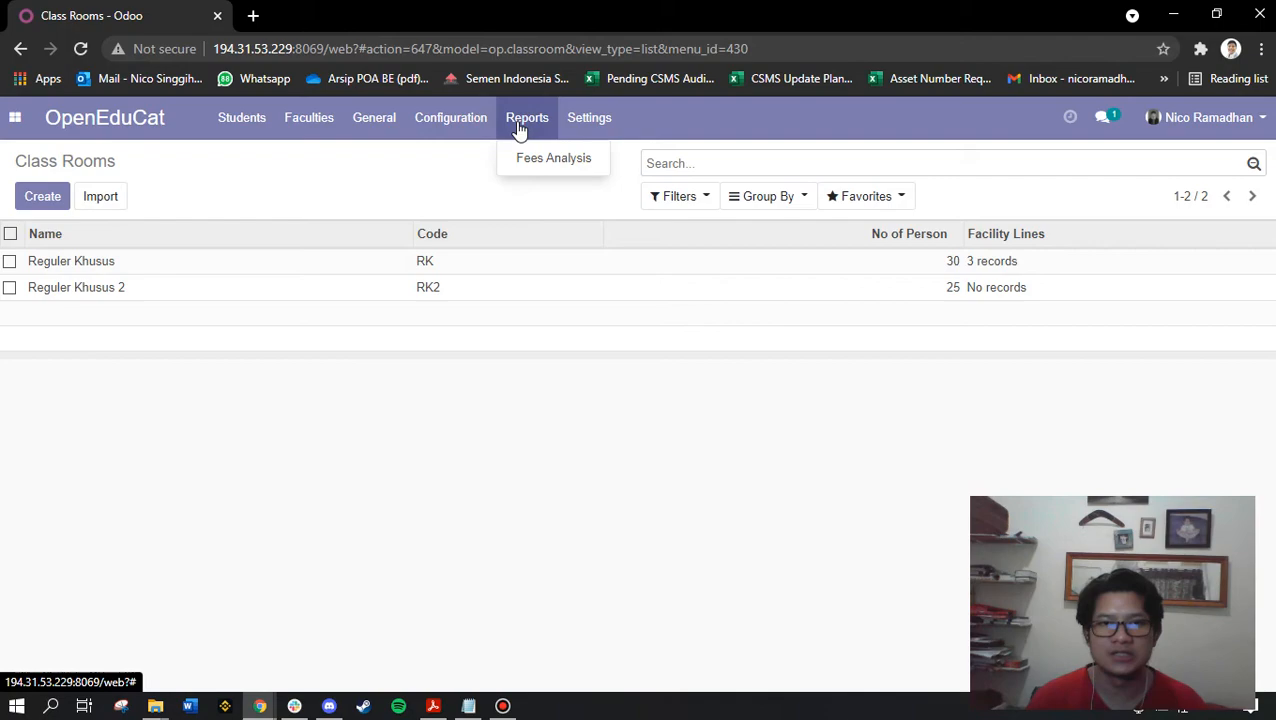
click(471, 125)
click(472, 130)
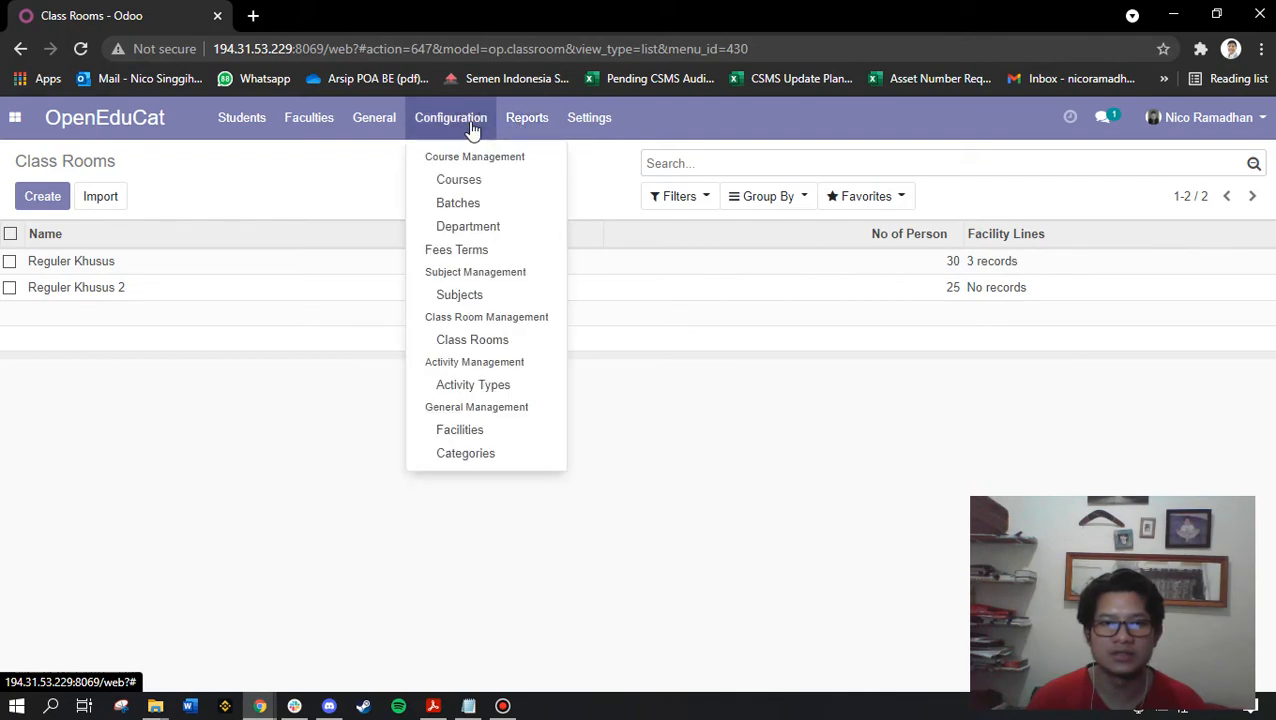
click(486, 206)
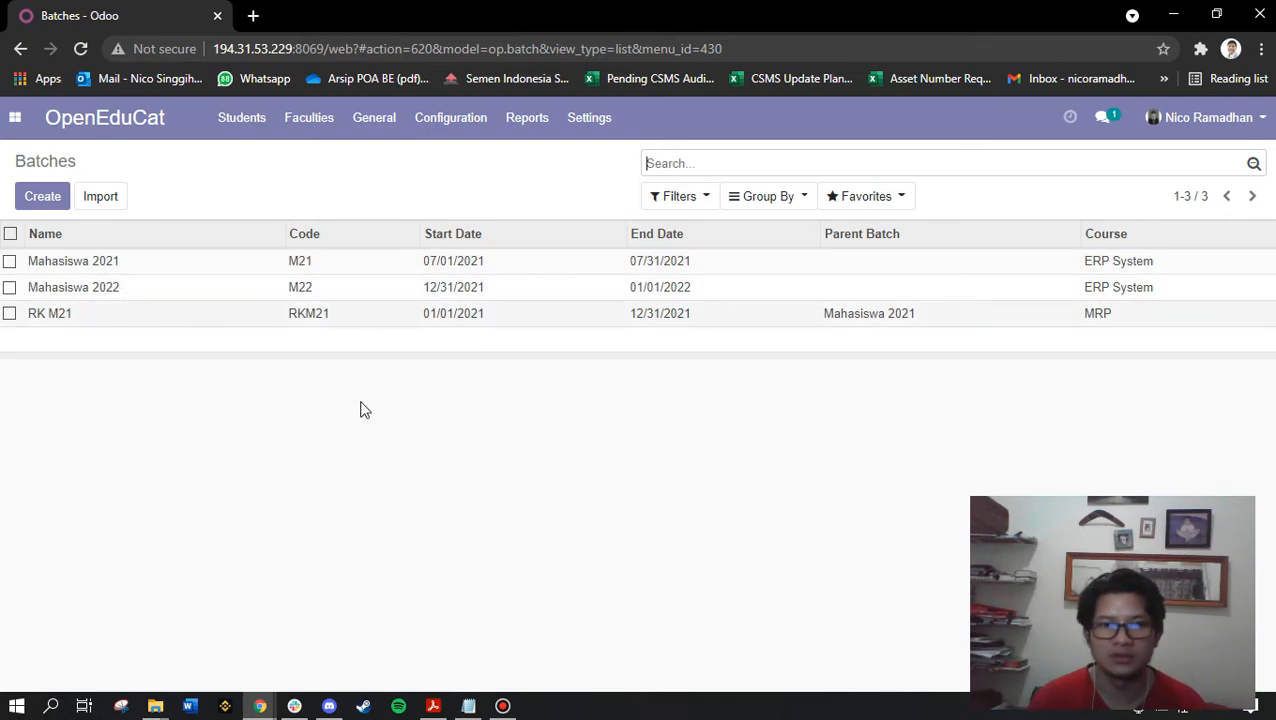
Select the 'Create Exam' line in the checklist and browse the Odoo apps menu toward Exams
click(470, 705)
click(768, 558)
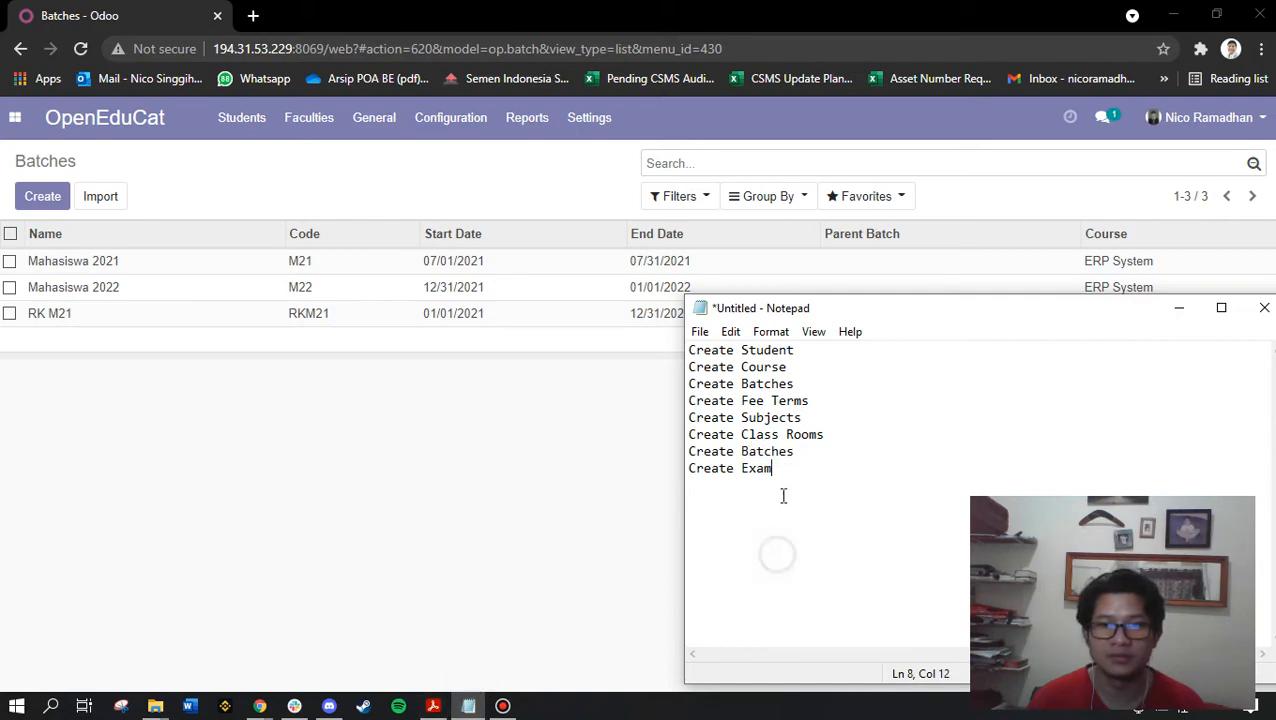
drag(791, 474, 504, 468)
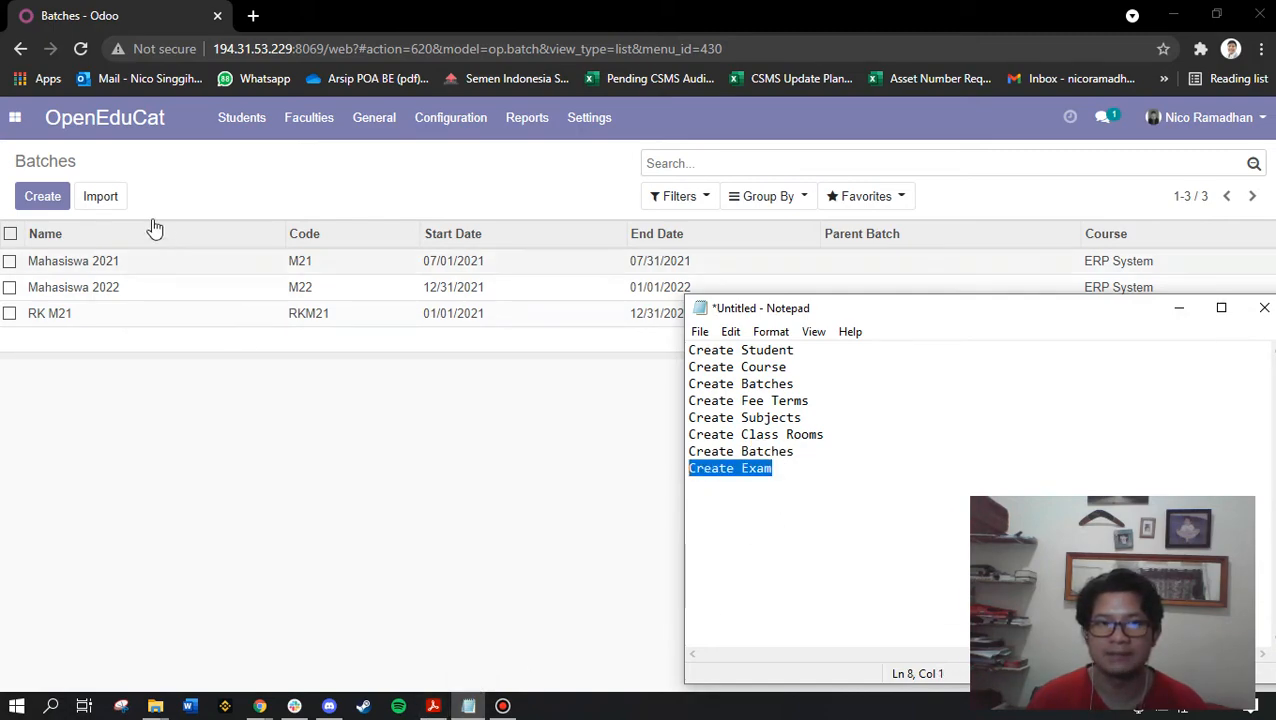
click(15, 117)
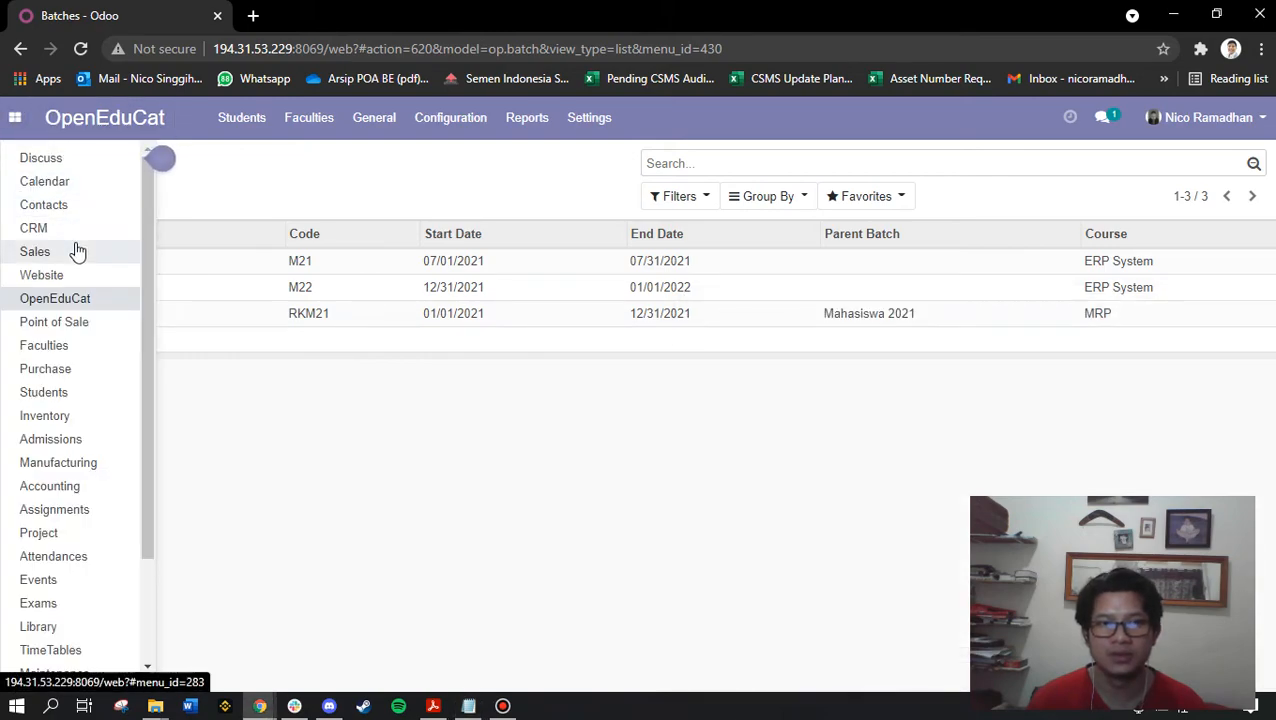
scroll(57, 314, down, 2)
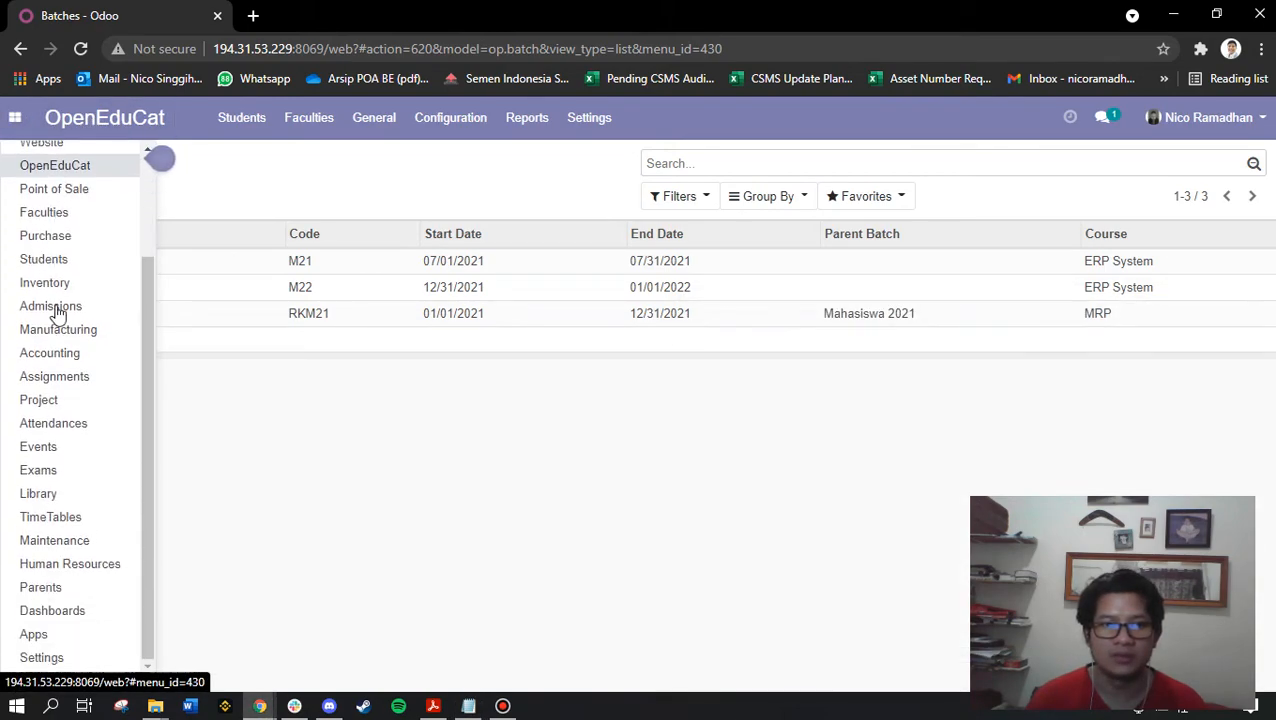
In Exams, start a new session named Sidang Praktikum ERP starting 07/11/2021
click(47, 472)
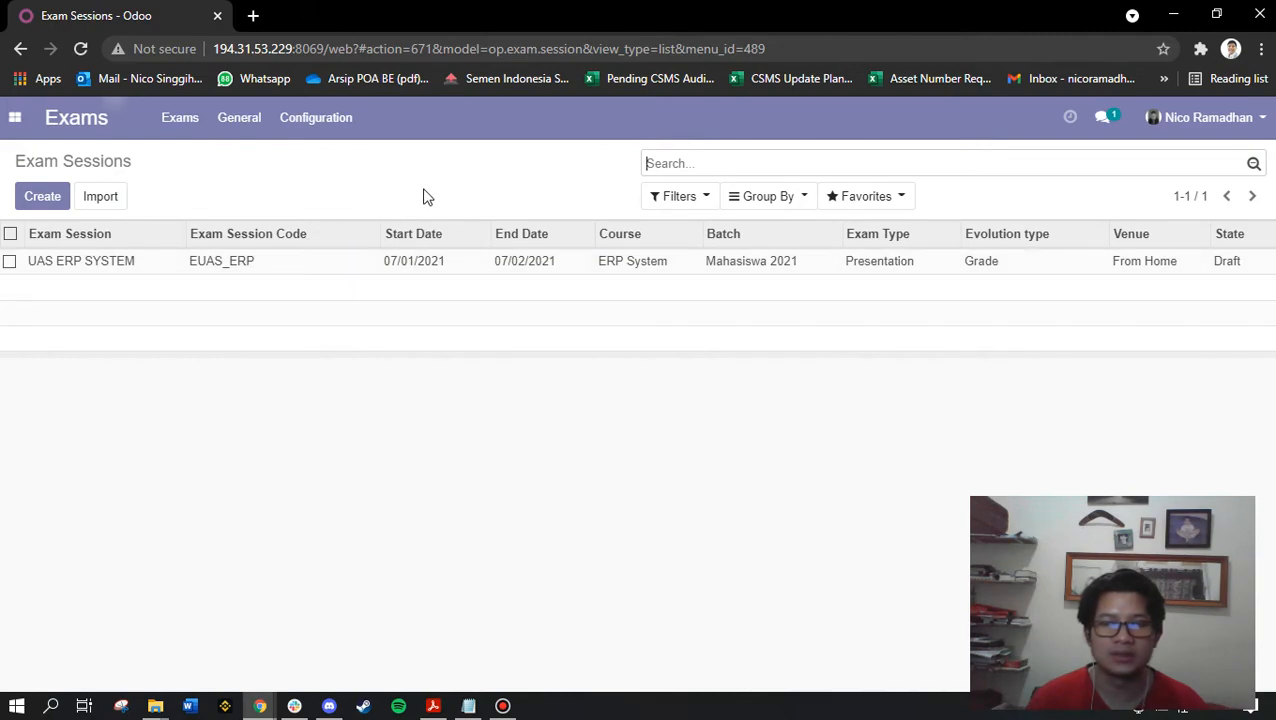
click(58, 198)
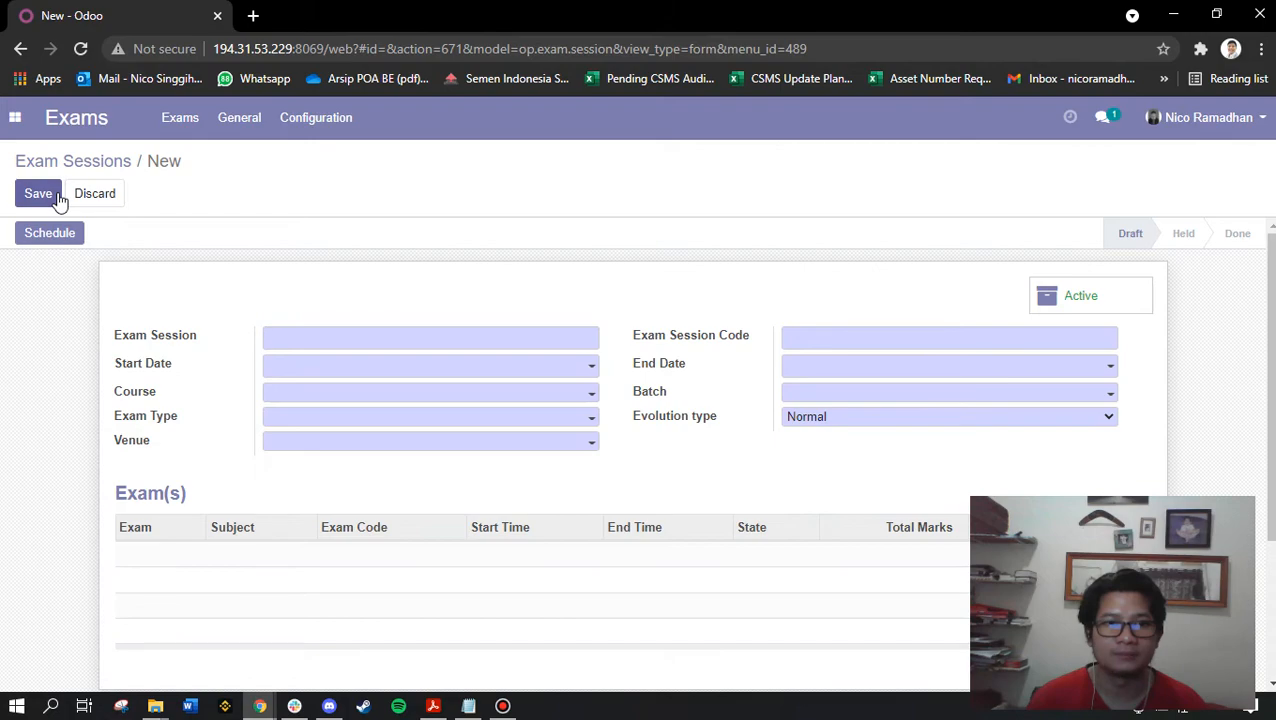
click(305, 336)
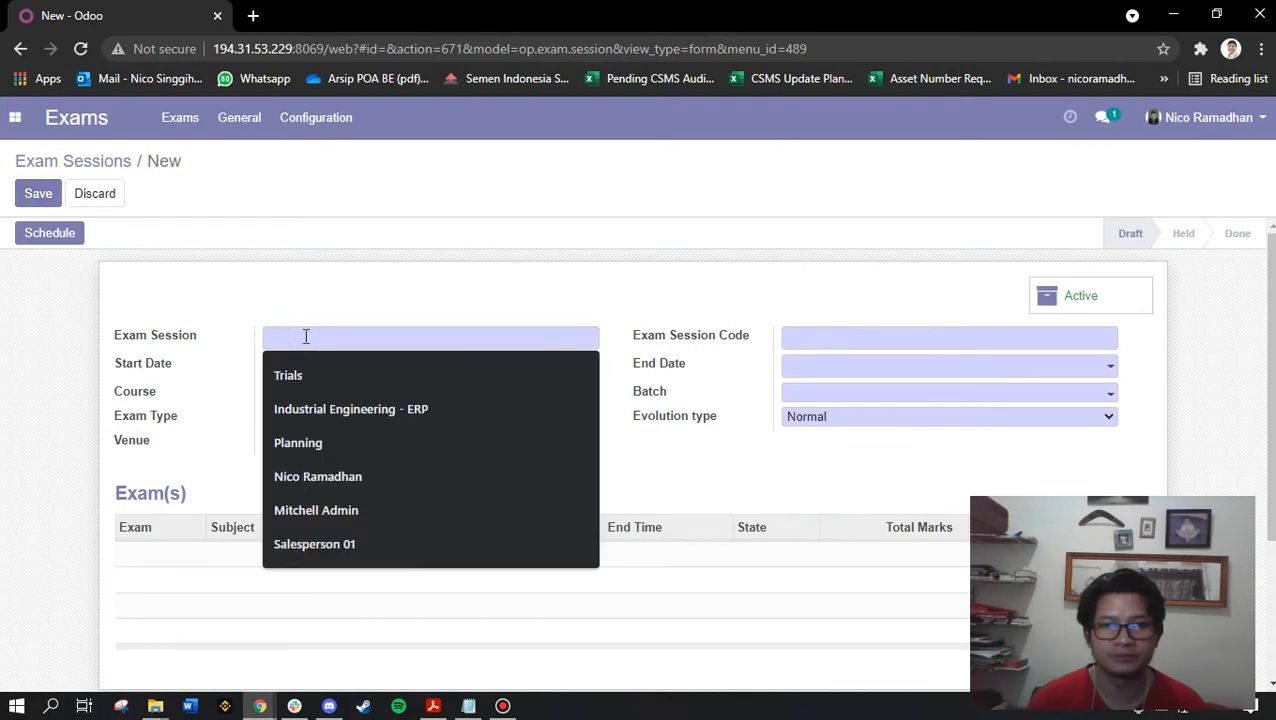
text(Sida)
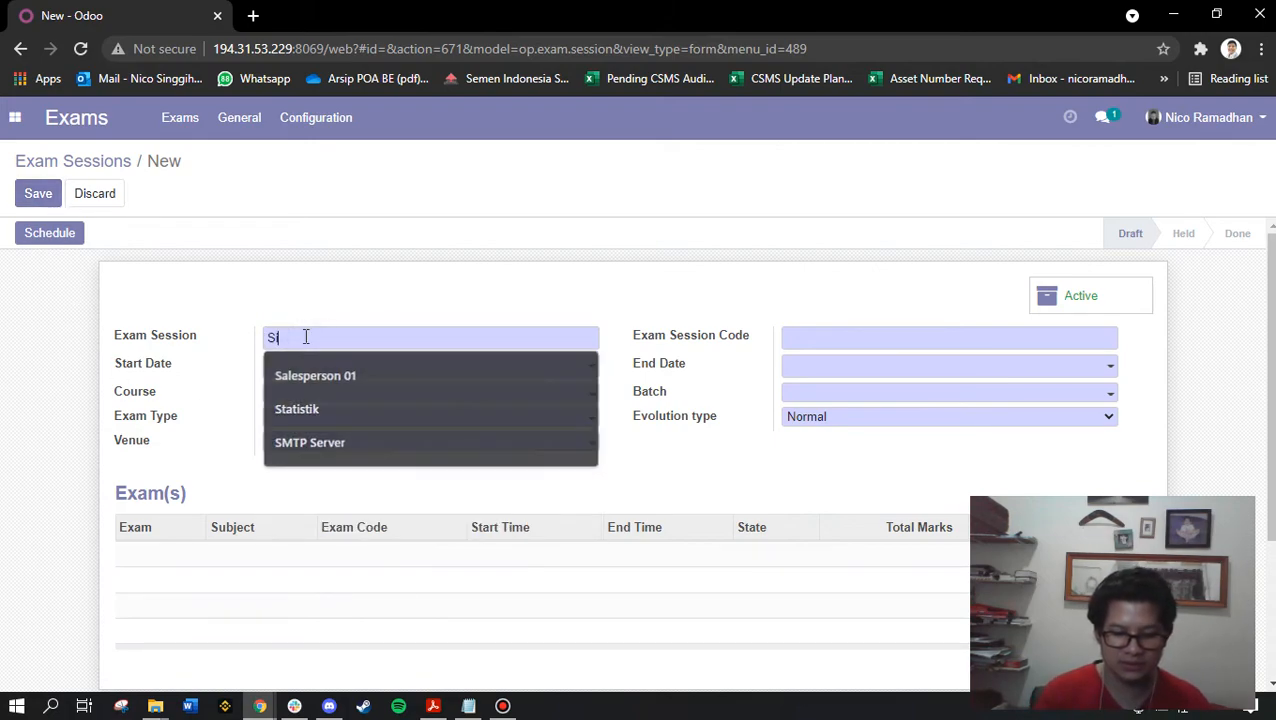
text(ng Praktikum ERP)
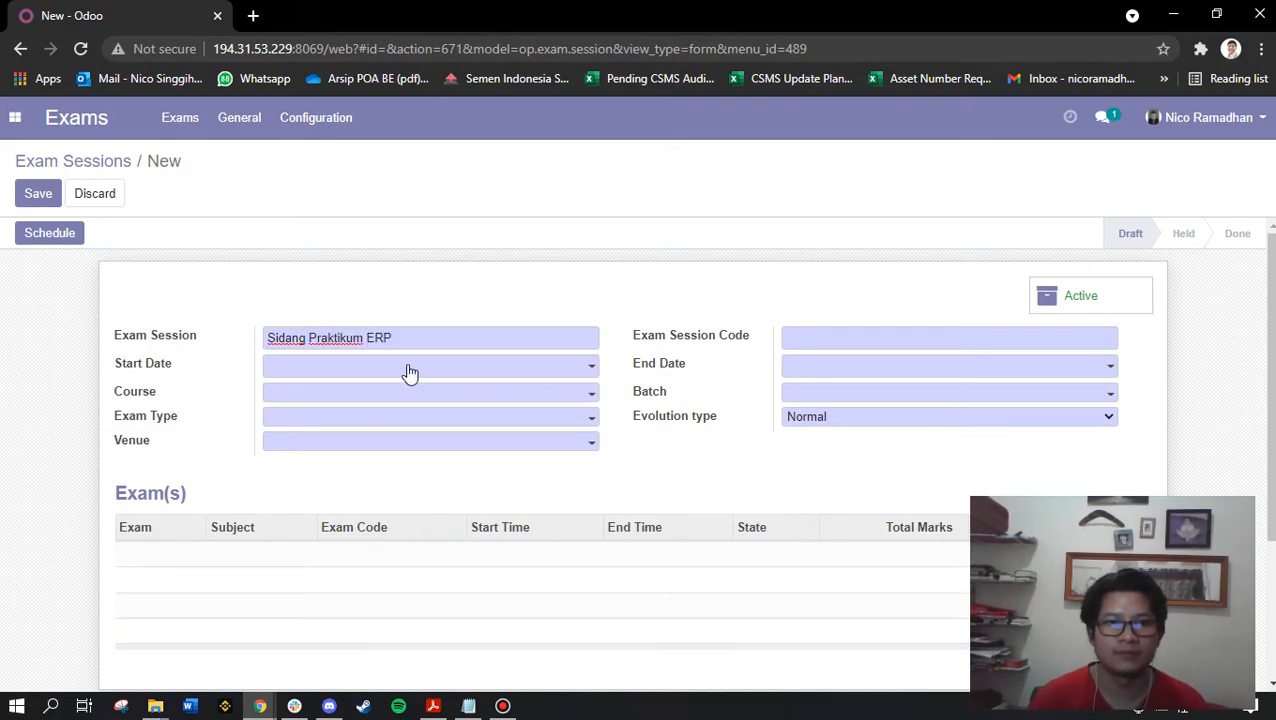
click(409, 366)
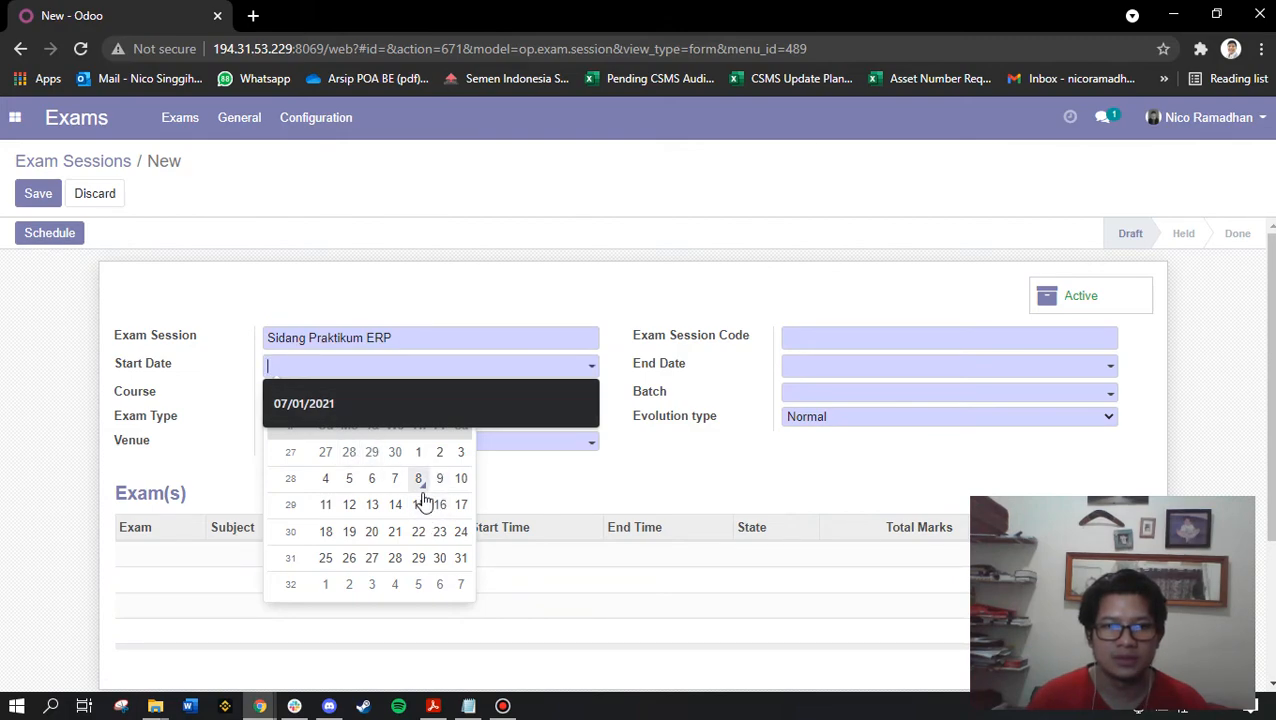
click(325, 504)
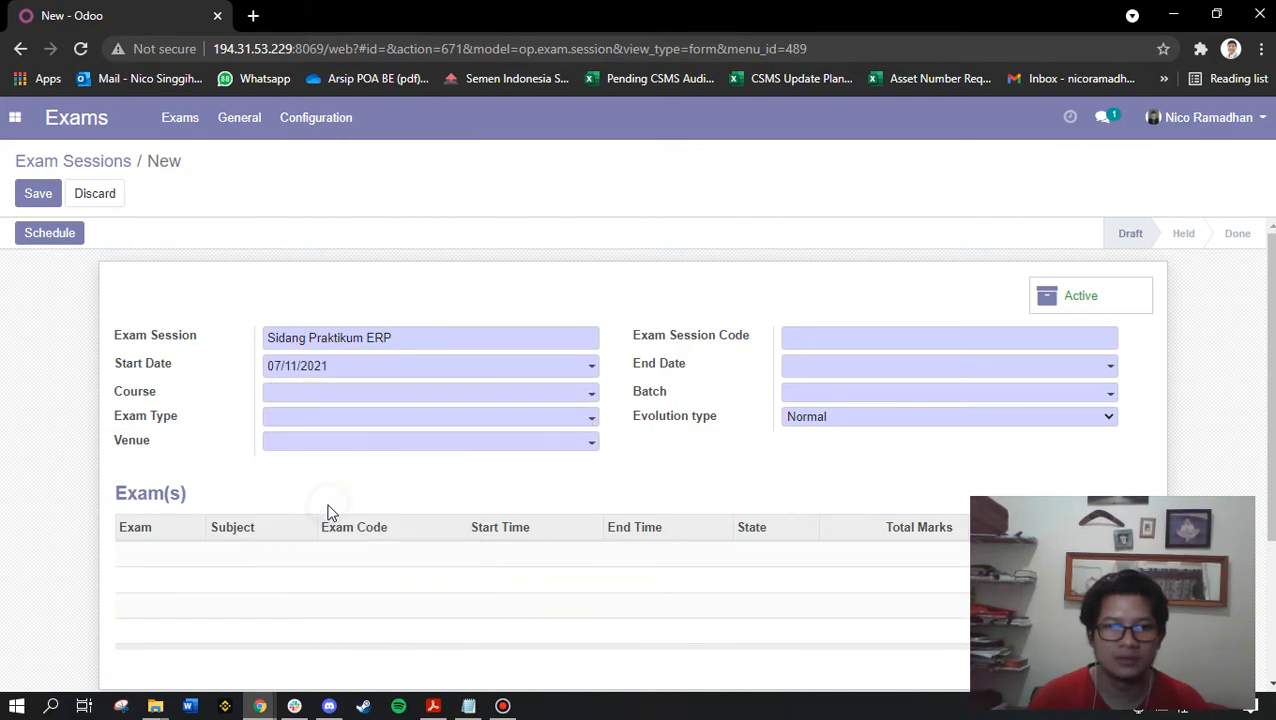
click(349, 376)
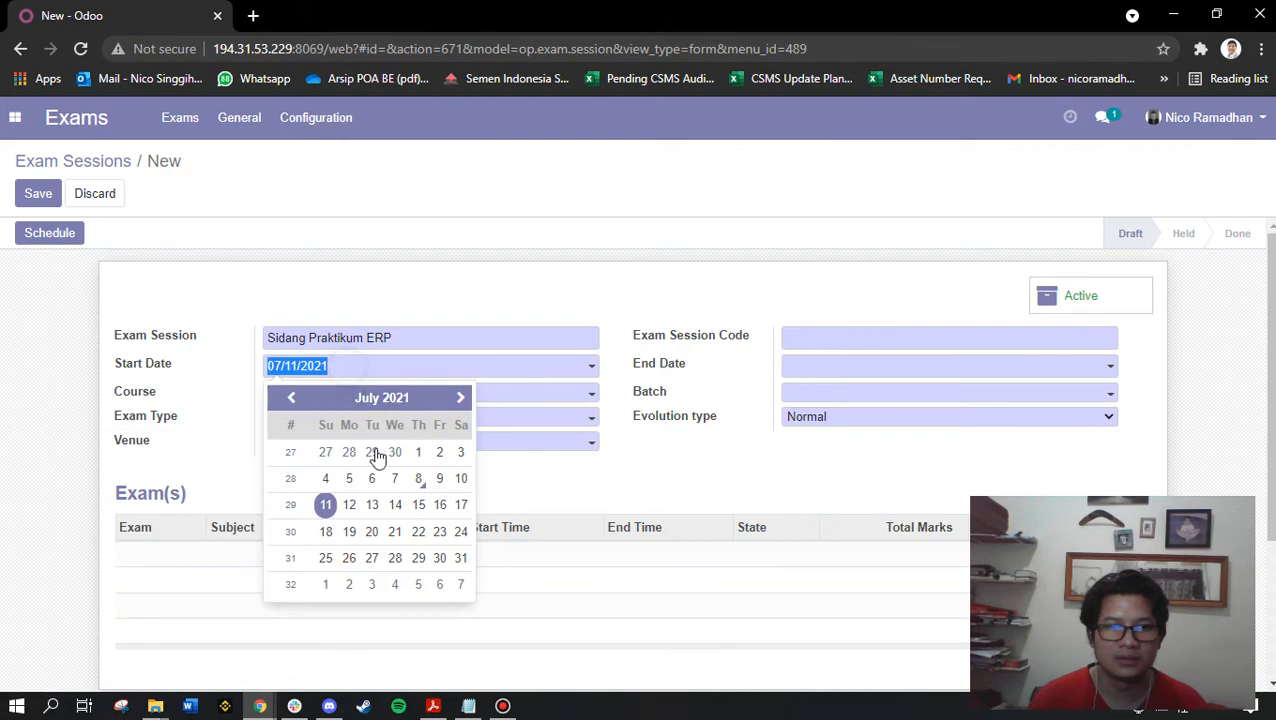
click(326, 505)
Set the end date 07/16/2021, course ERP System and exam type Presentation
click(806, 368)
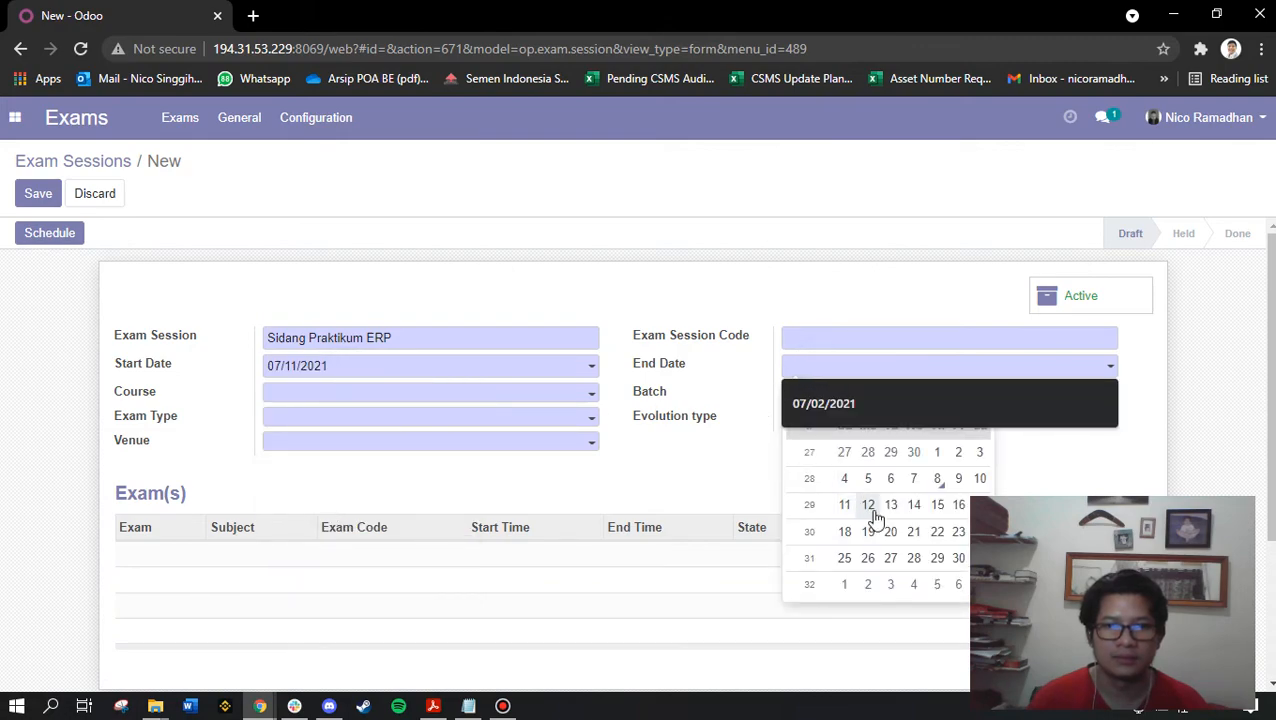
click(958, 506)
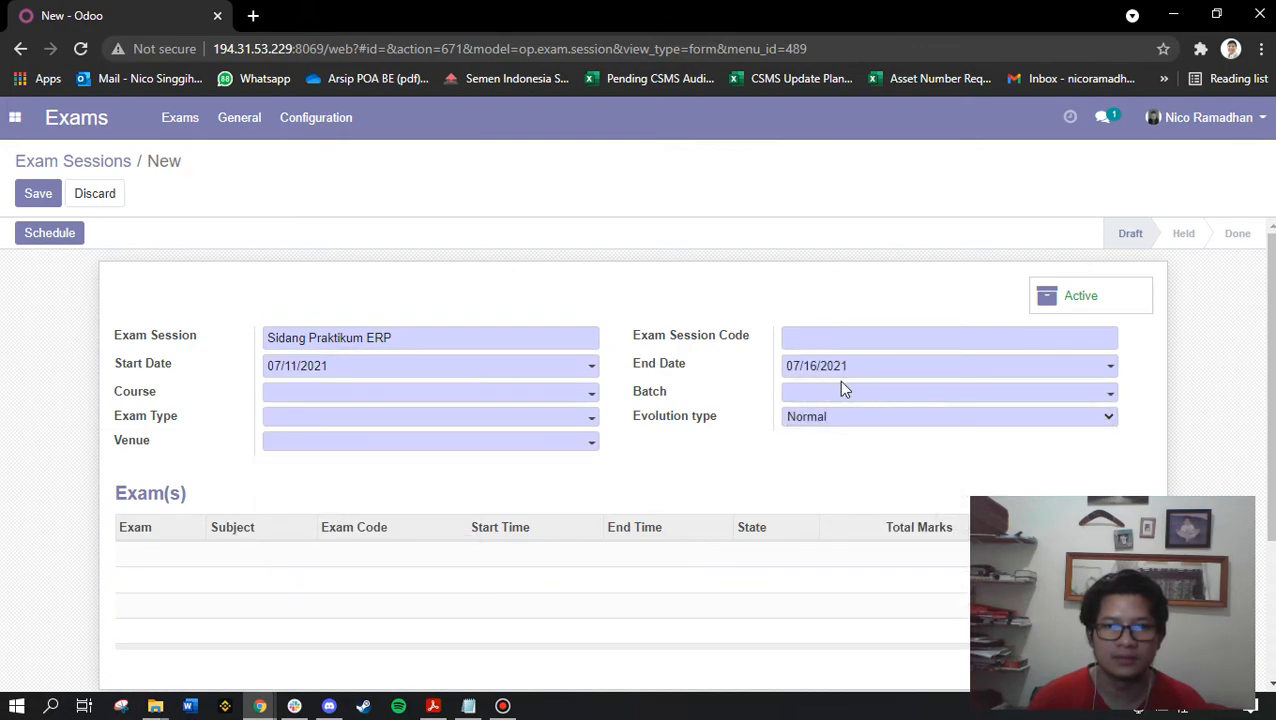
click(302, 395)
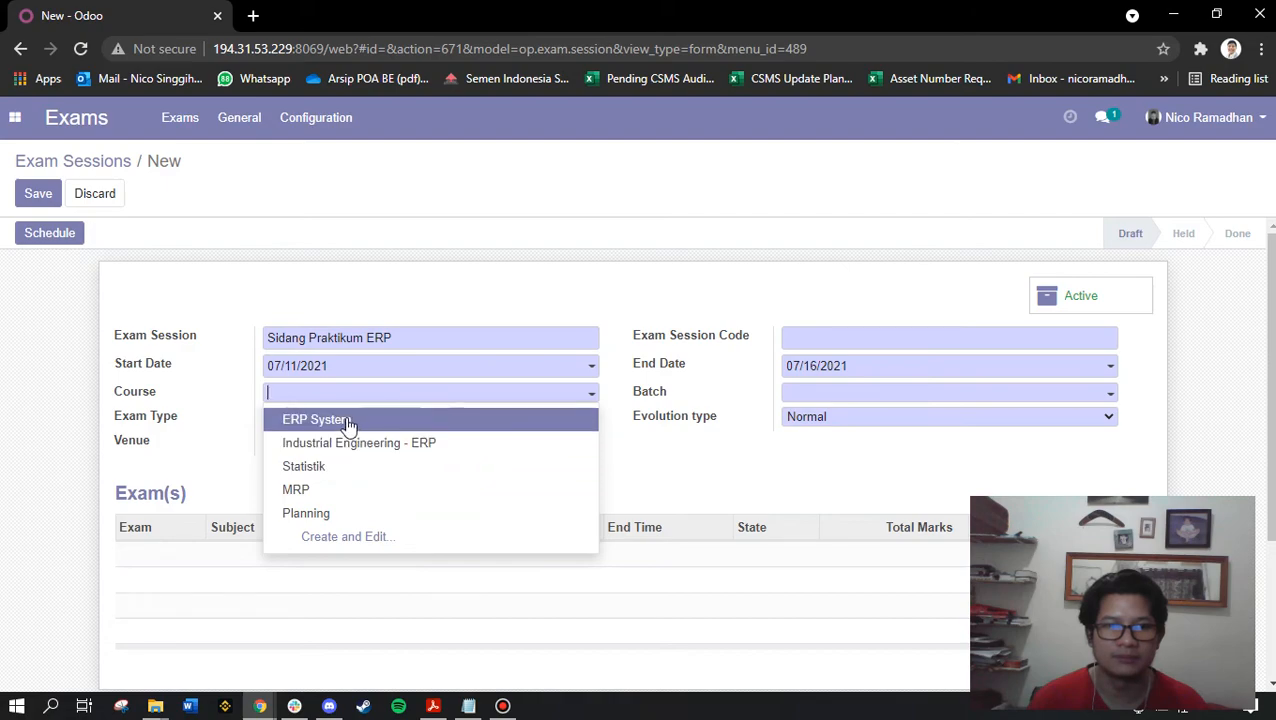
click(348, 424)
click(299, 425)
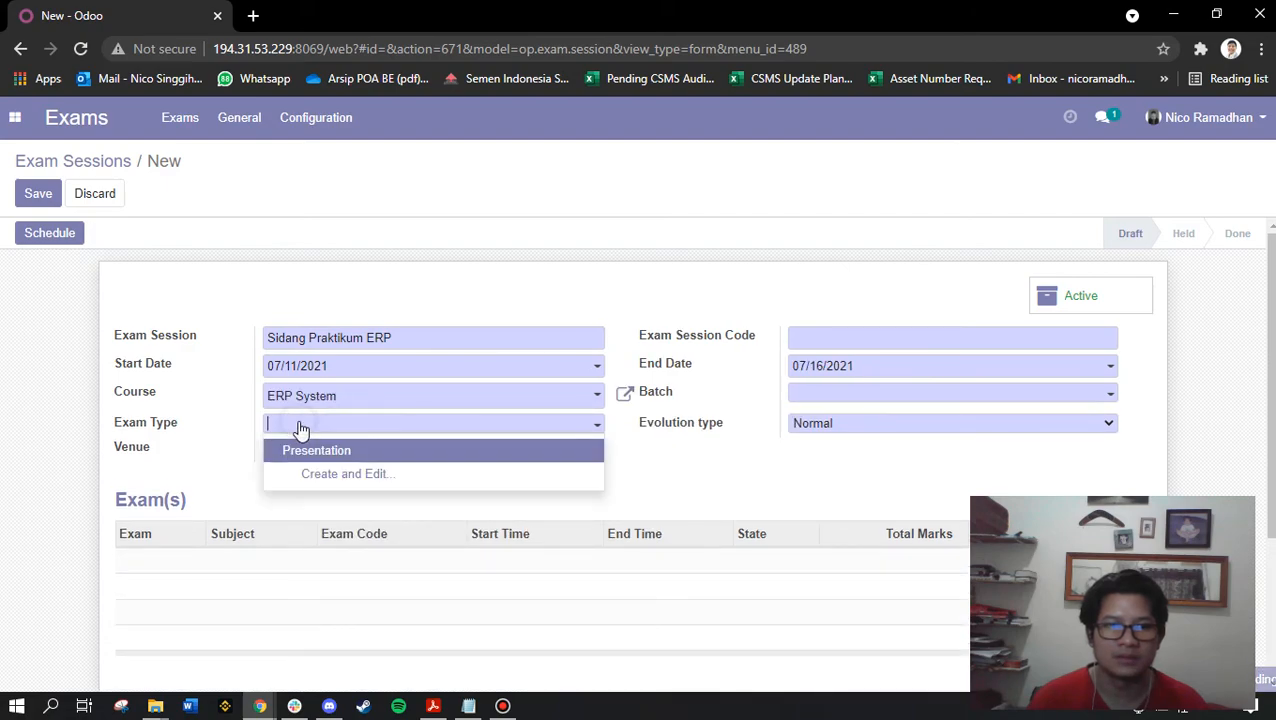
click(341, 451)
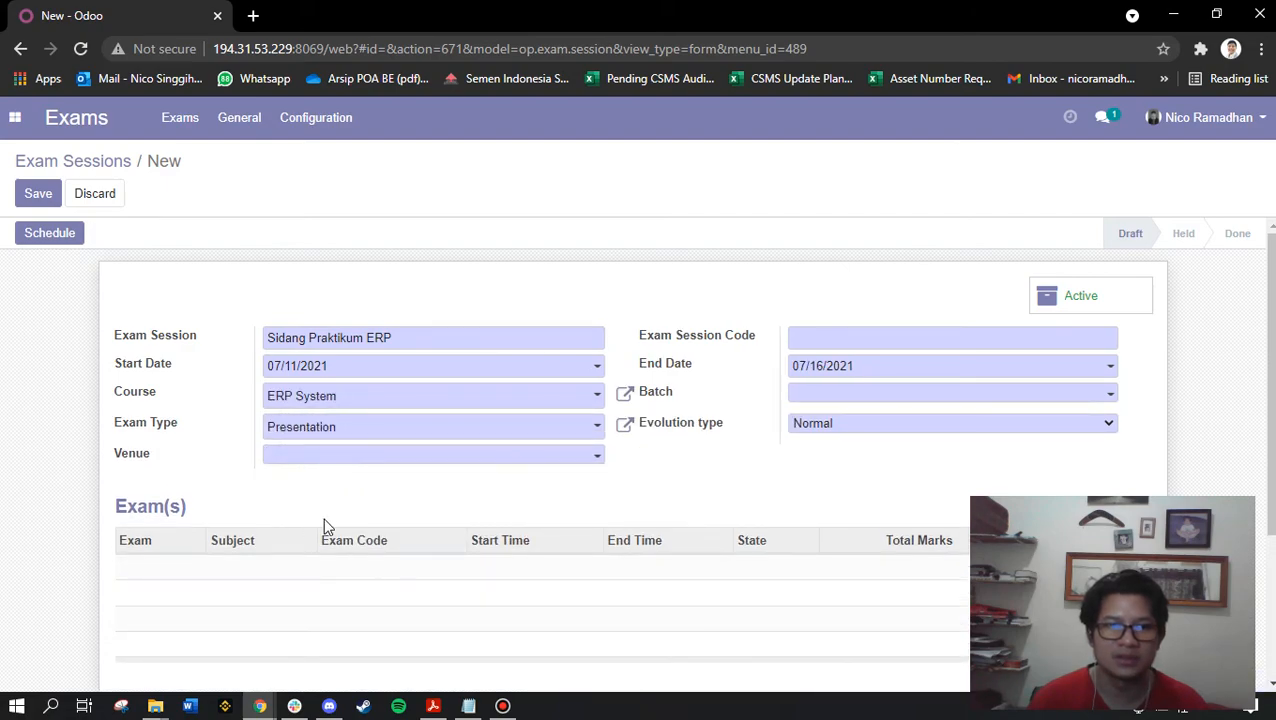
click(332, 468)
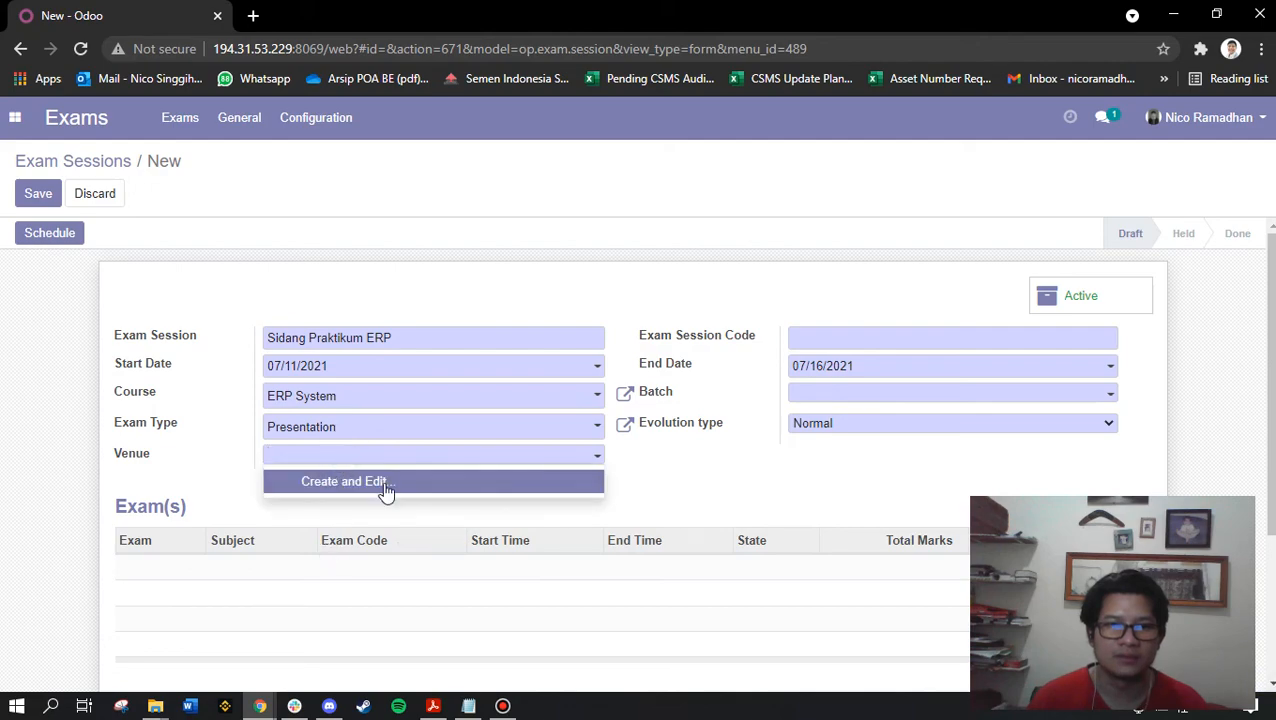
Create a new venue named From Home and fill in its street address
click(384, 486)
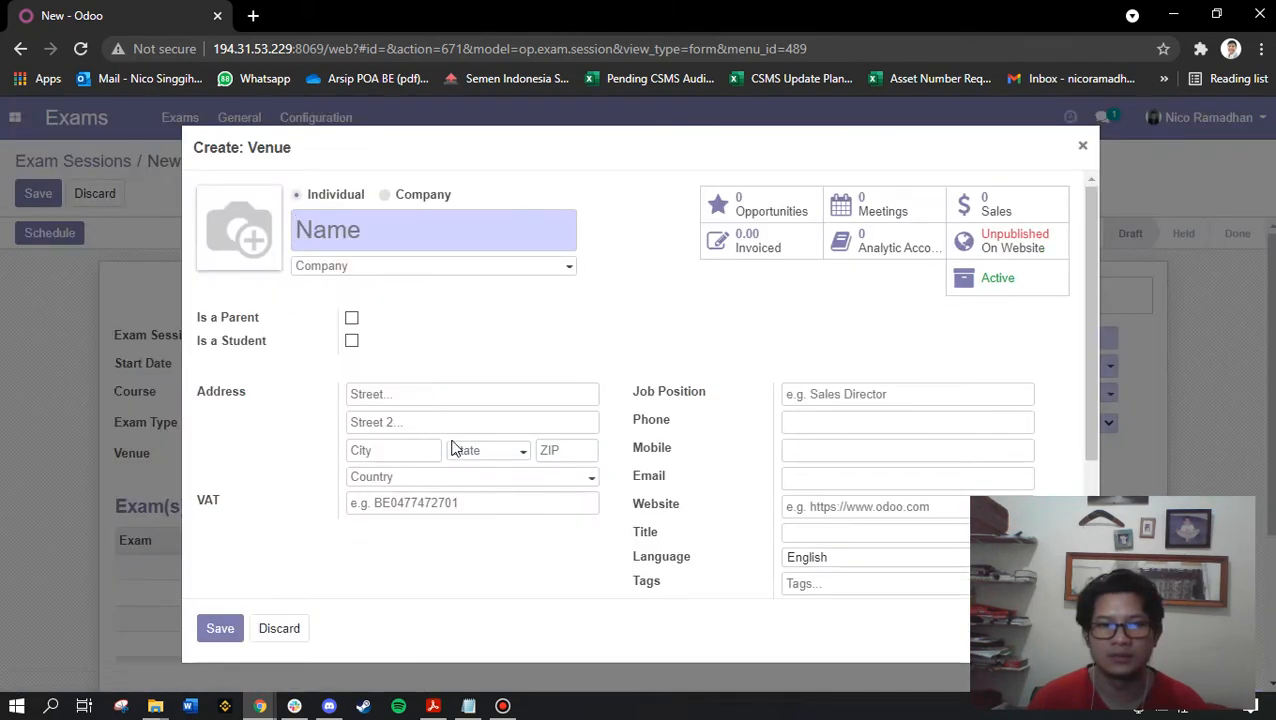
click(407, 228)
text(From Home)
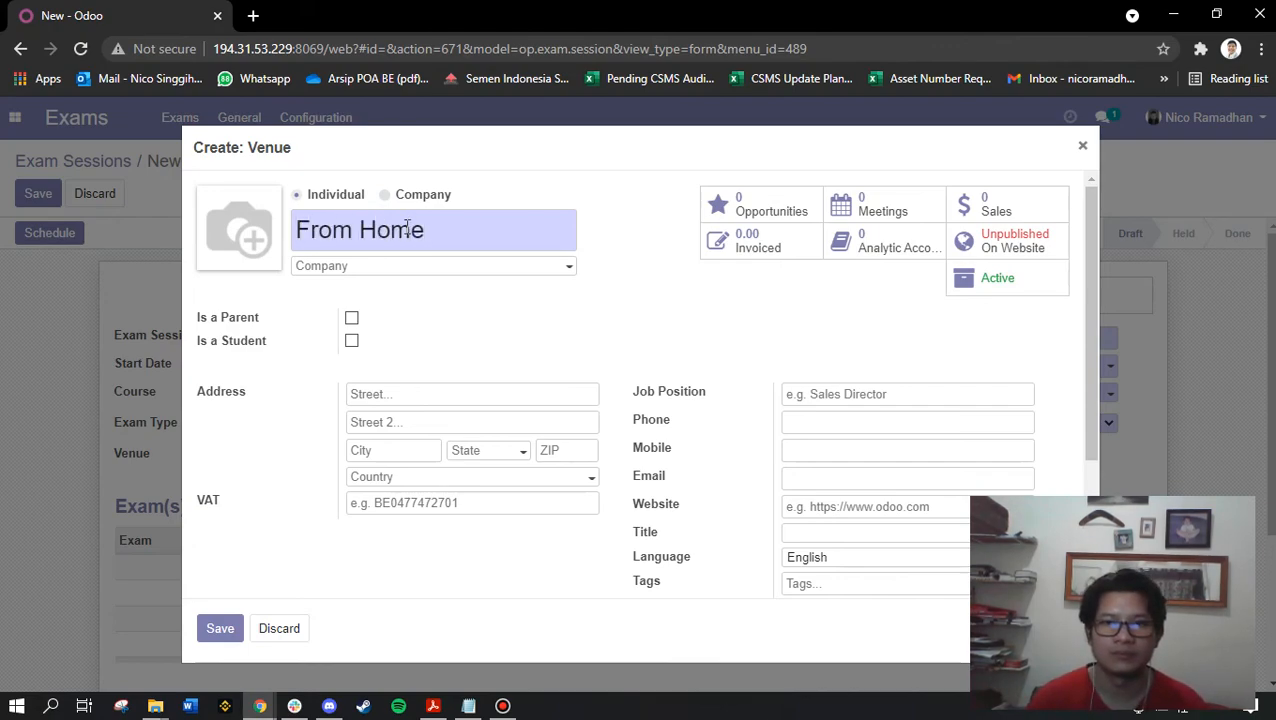
click(426, 390)
text(From Home)
key(BackSpace)
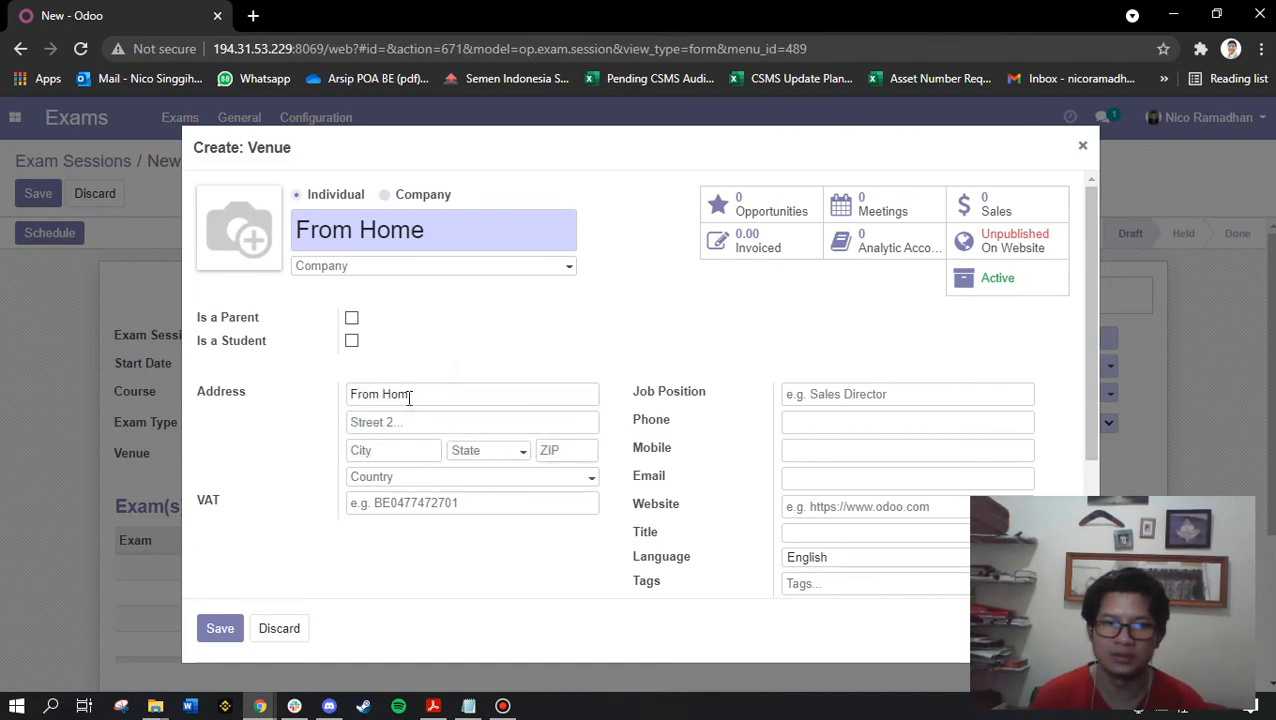
key(BackSpace)
key(BackSpace)
key(BackSpace)
key(BackSpace)
key(BackSpace)
key(BackSpace)
key(BackSpace)
key(BackSpace)
click(410, 432)
Add the venue's city and ZIP code, set country Indonesia, and save the venue
click(401, 443)
click(390, 490)
click(572, 450)
click(570, 490)
click(404, 479)
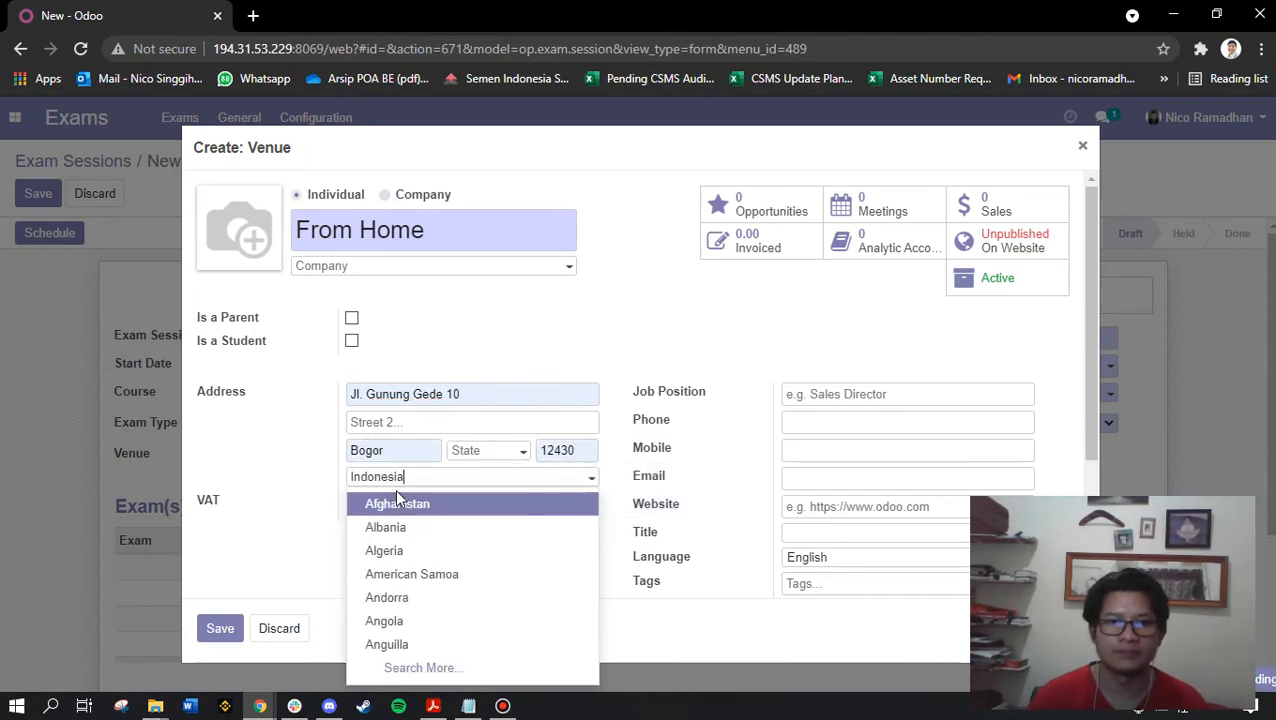
text(Indonesia)
click(418, 505)
click(217, 632)
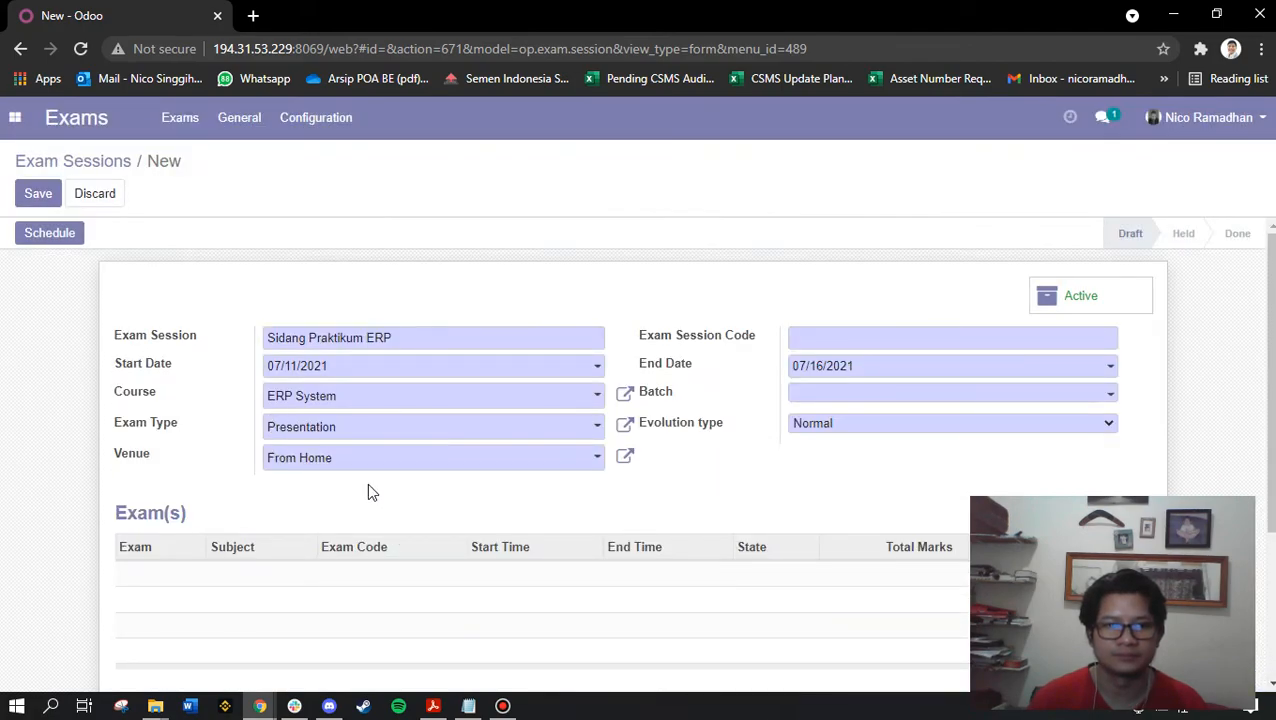
Give the session code SP_ERP, batch Mahasiswa 2021 and Grade evaluation, then save it
click(812, 340)
text(SP_ERP)
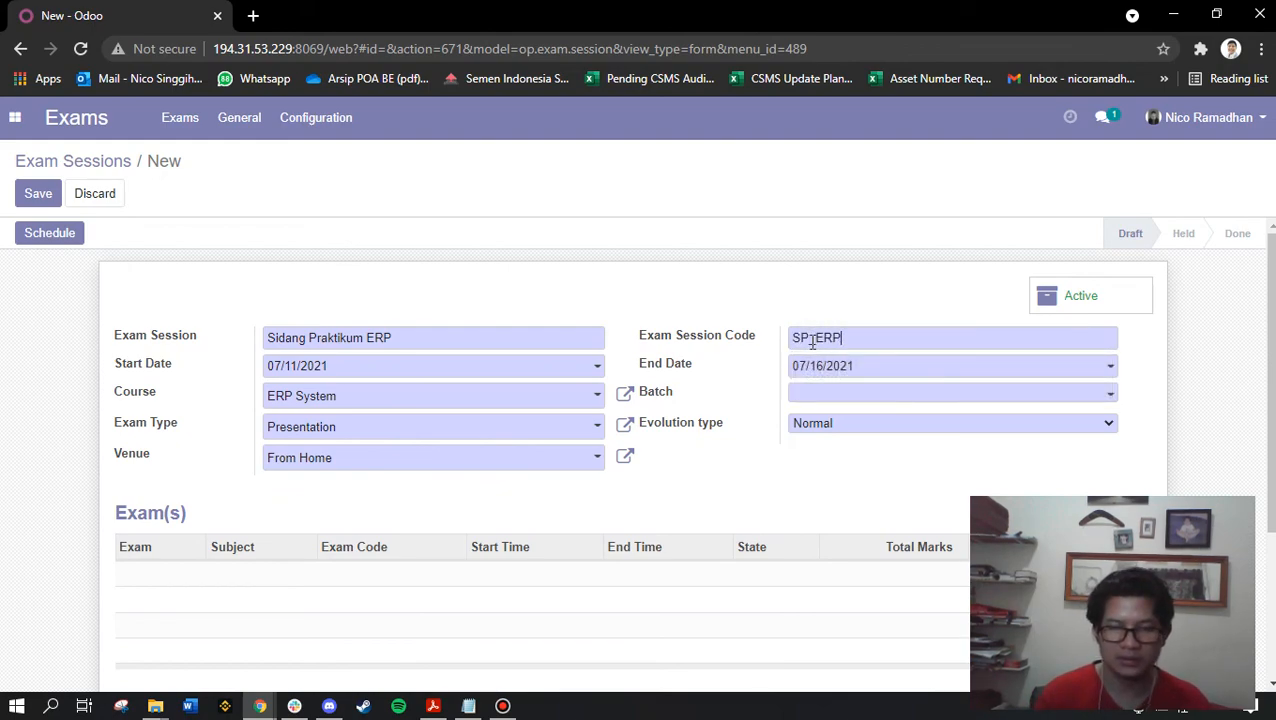
drag(841, 337, 824, 336)
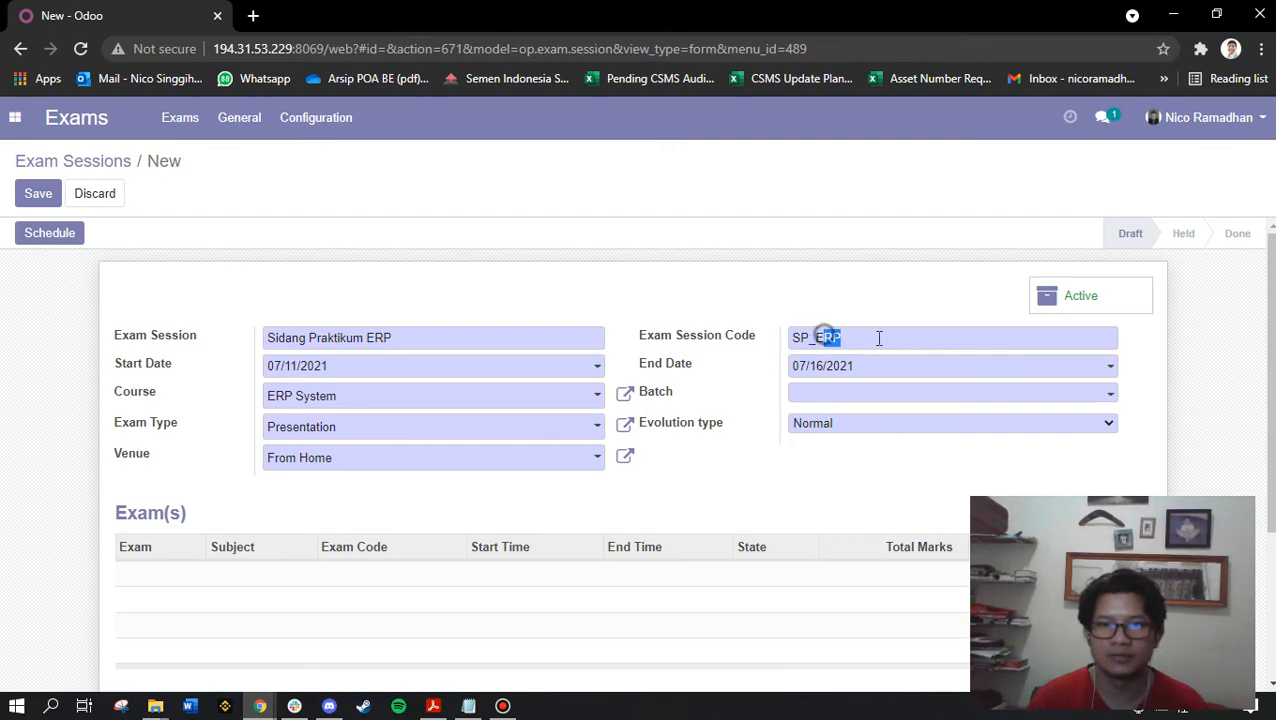
click(856, 405)
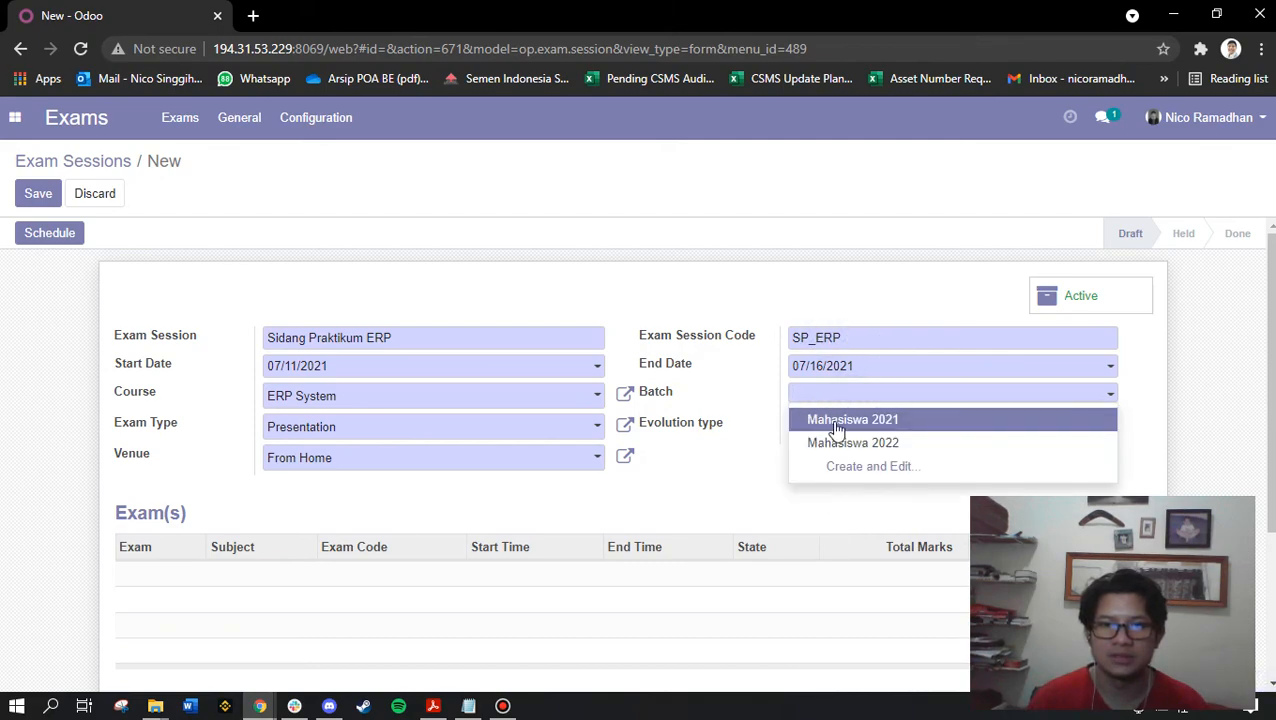
click(843, 424)
click(827, 430)
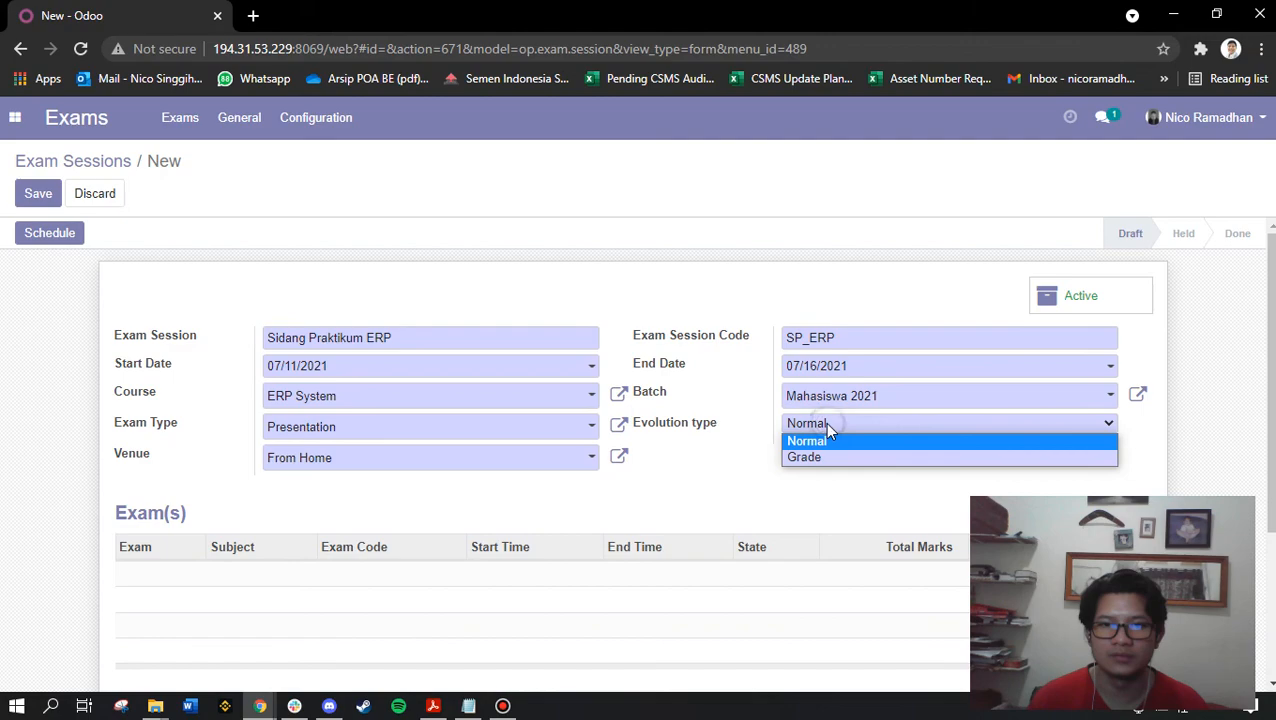
click(820, 458)
scroll(757, 452, down, 1)
scroll(757, 452, down, 1)
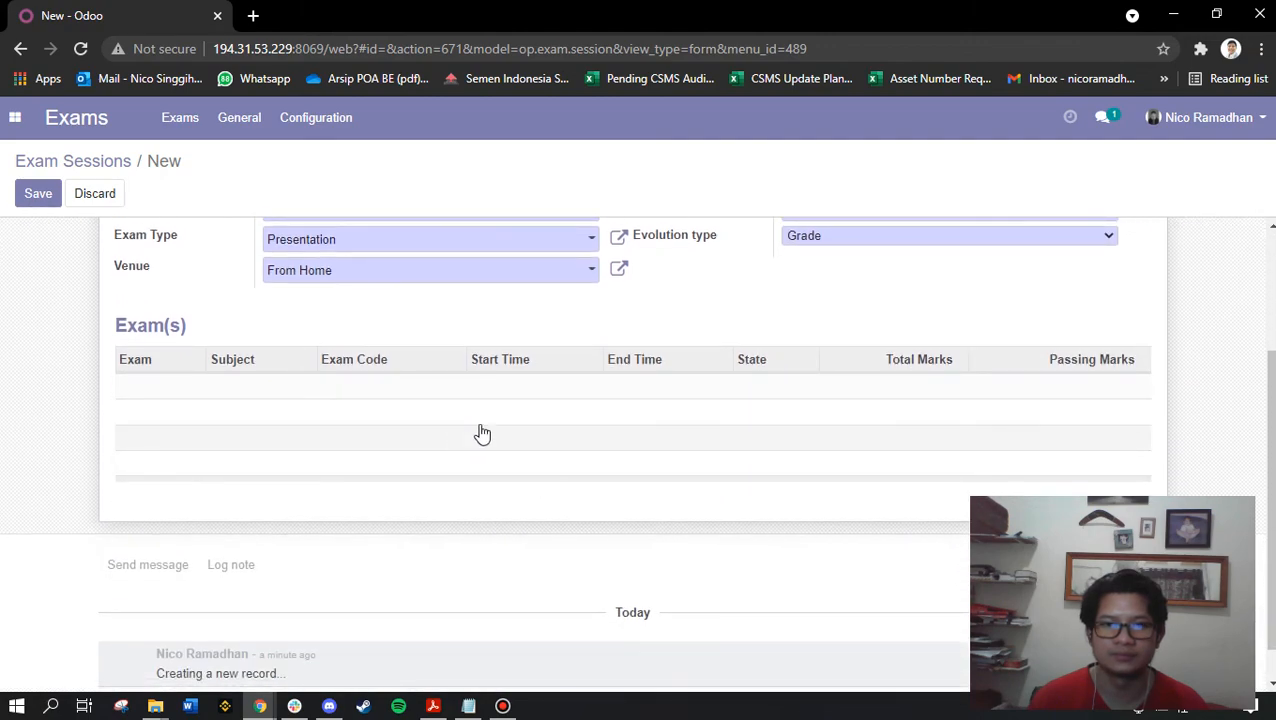
scroll(127, 392, up, 2)
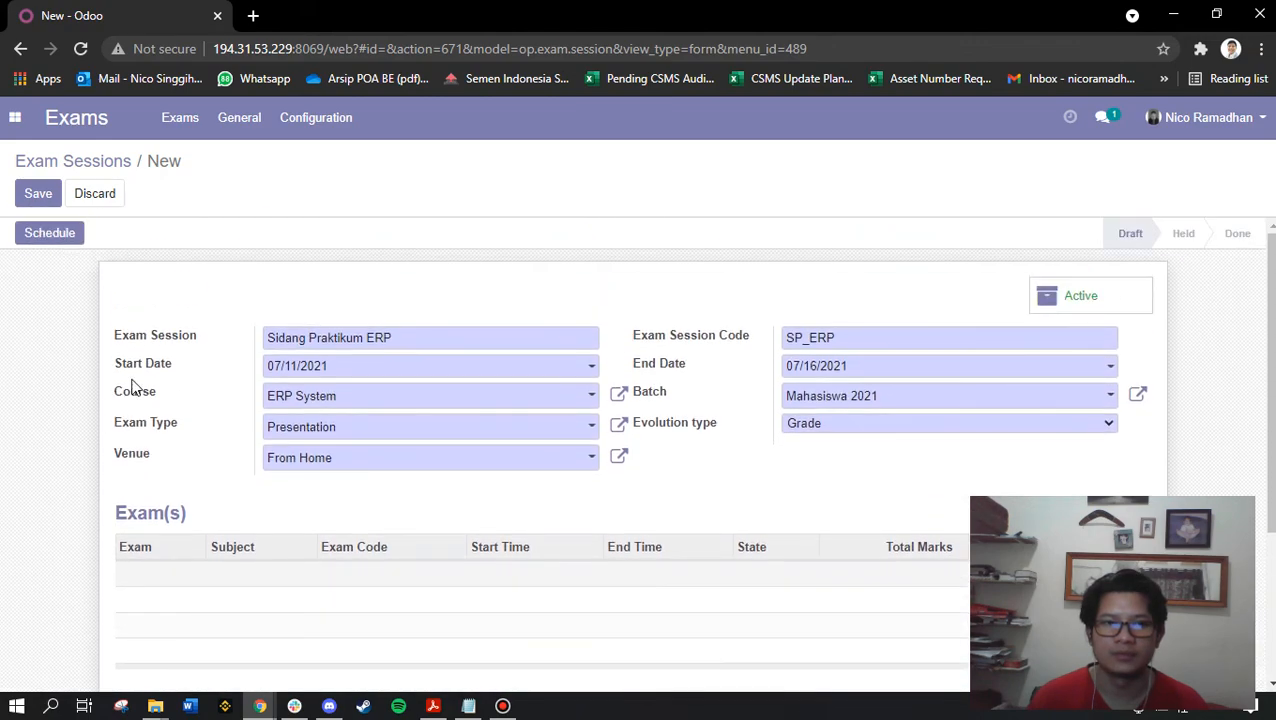
click(38, 193)
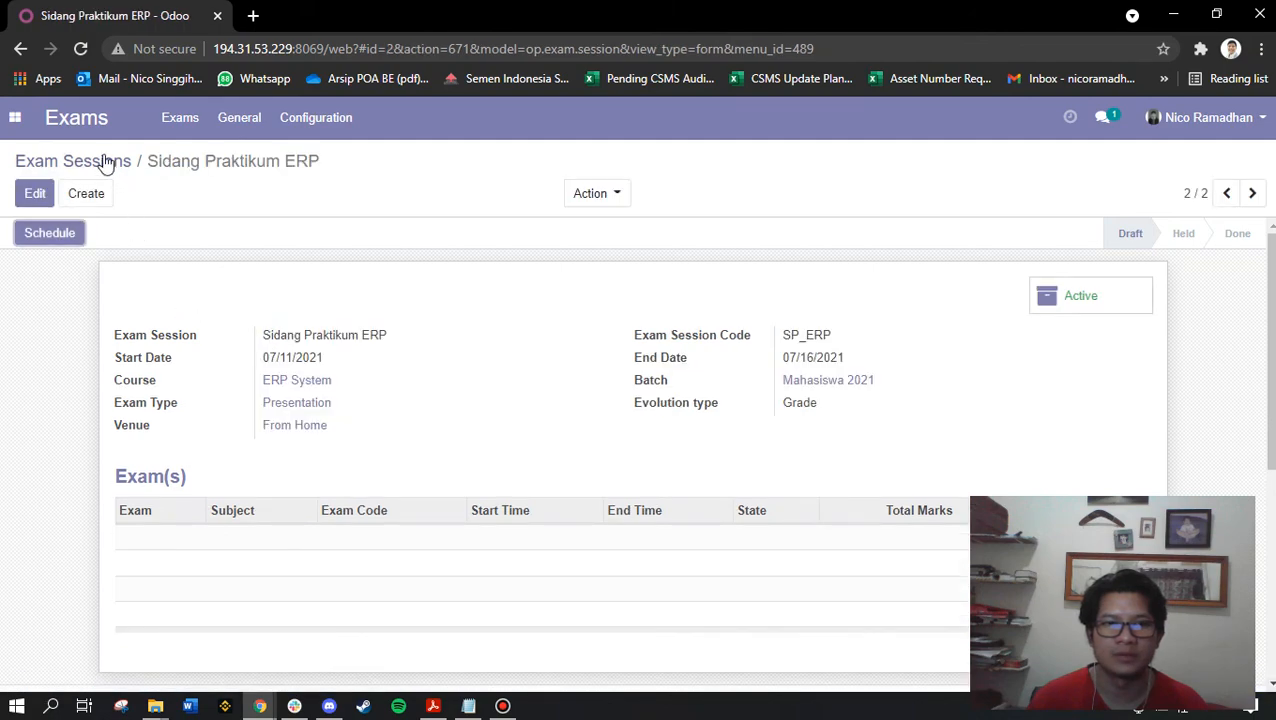
click(104, 161)
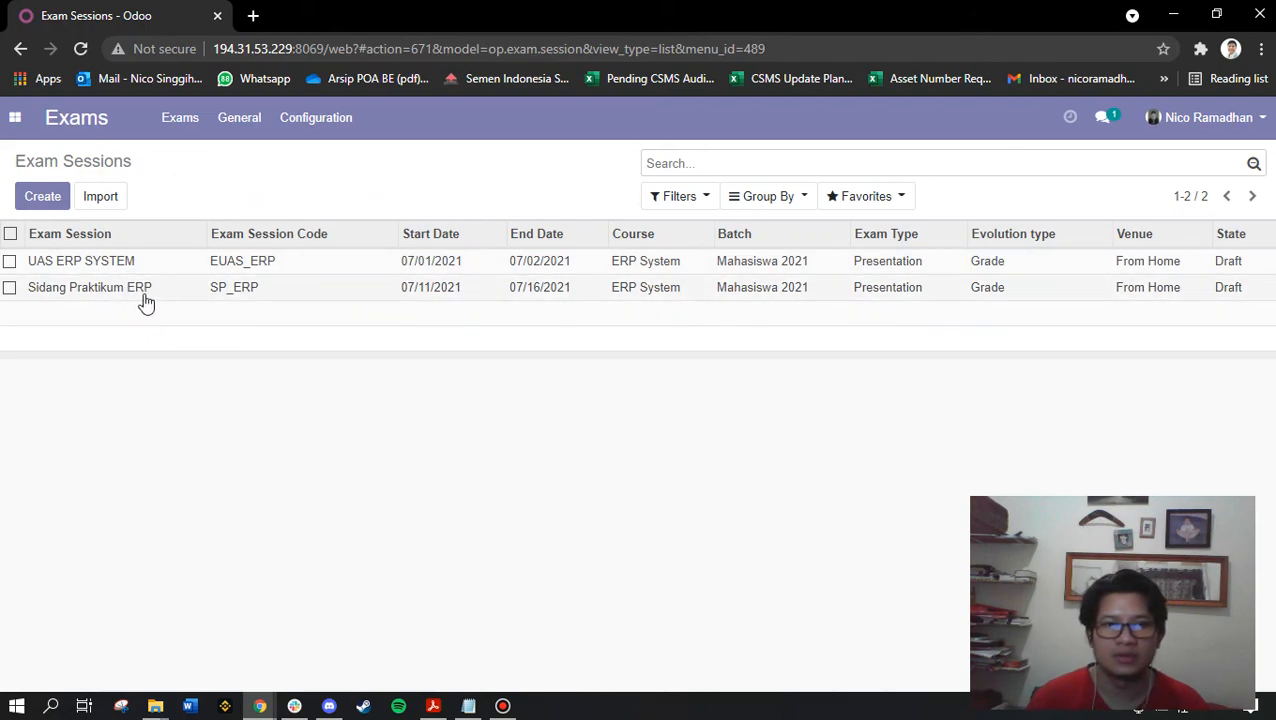
Review the Notepad setup checklist against the Exam Sessions list, then close the Odoo apps menu
click(15, 118)
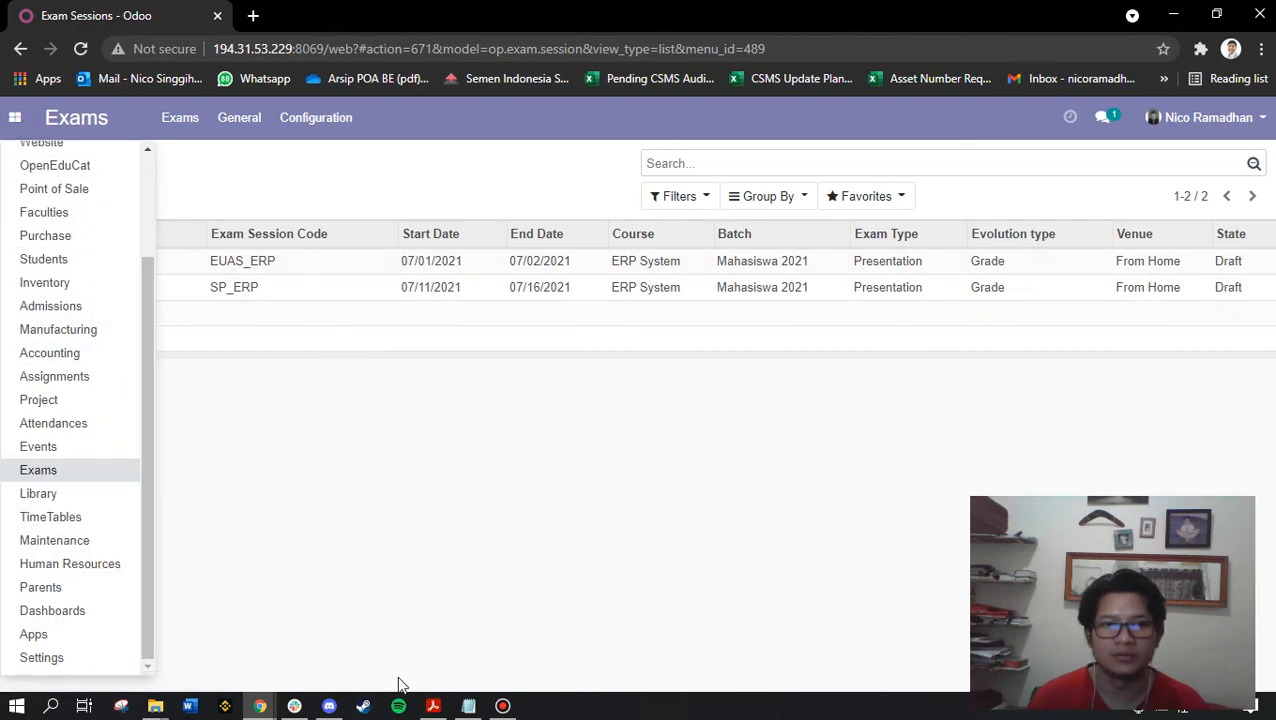
click(468, 706)
drag(790, 477, 697, 343)
drag(785, 478, 682, 324)
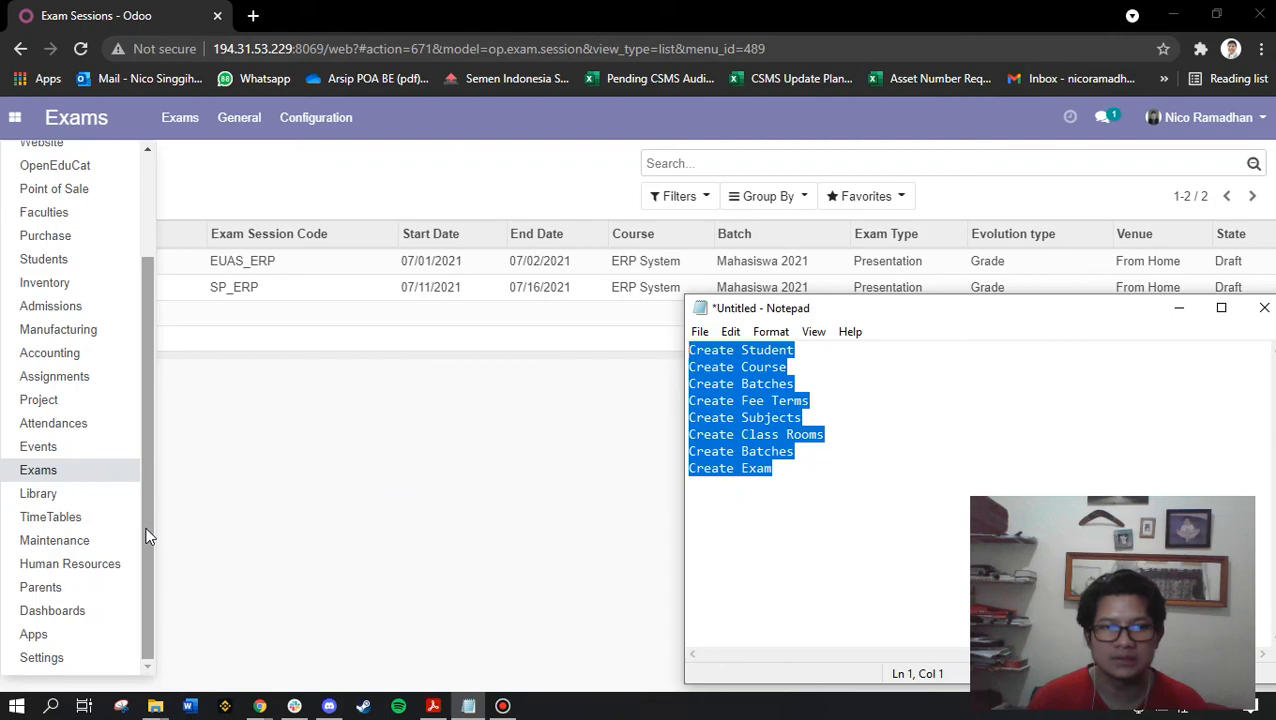
drag(146, 537, 162, 370)
click(170, 180)
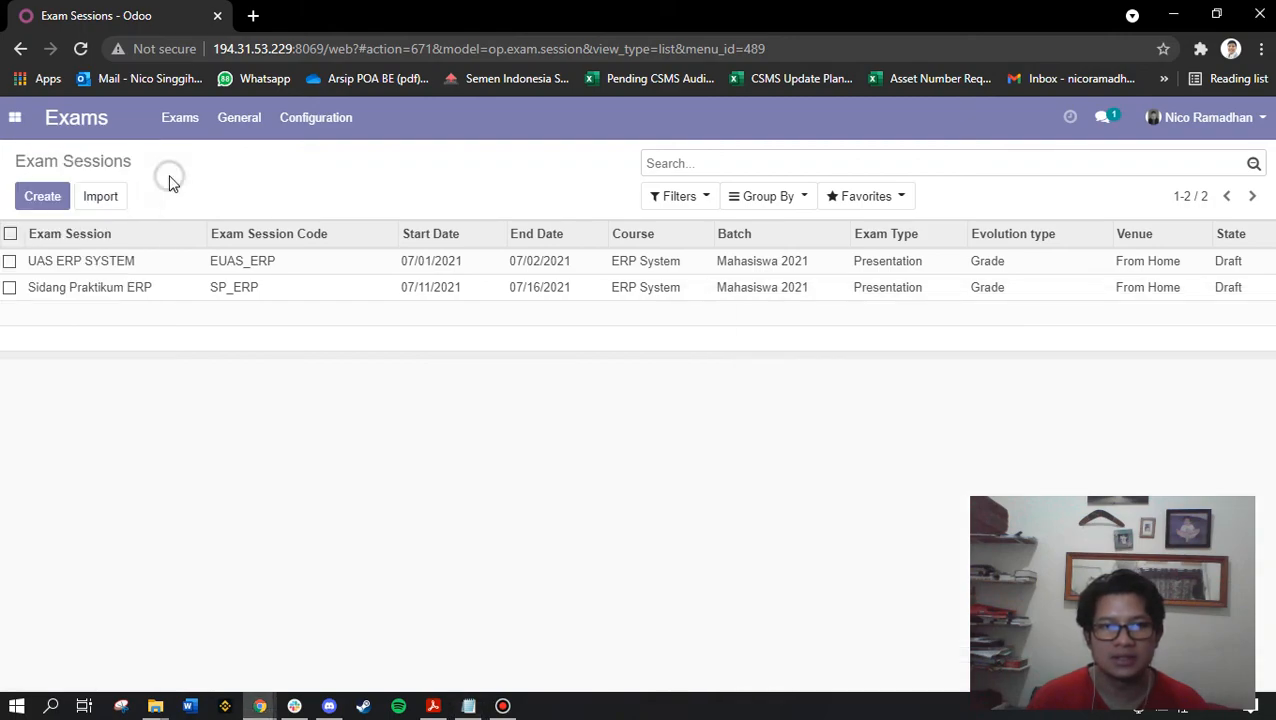